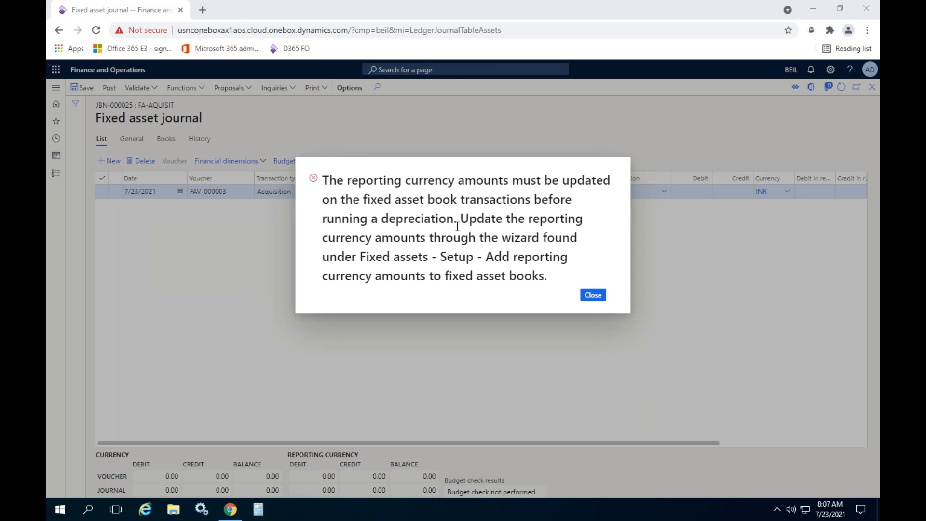
# - Dismiss the reporting currency error, delete the acquisition line from the FA-Aquisit journal and close the journal lines
pyautogui.click(598, 298)
pyautogui.click(142, 161)
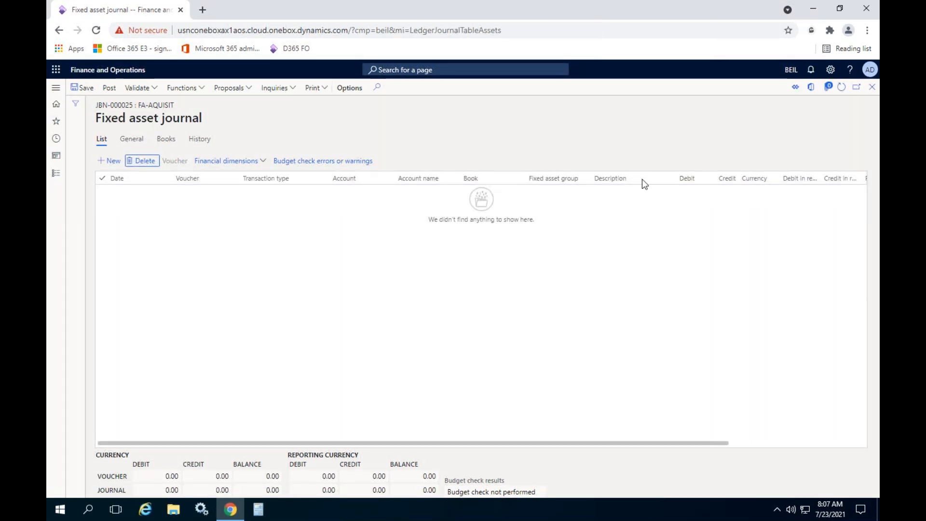
pyautogui.click(871, 92)
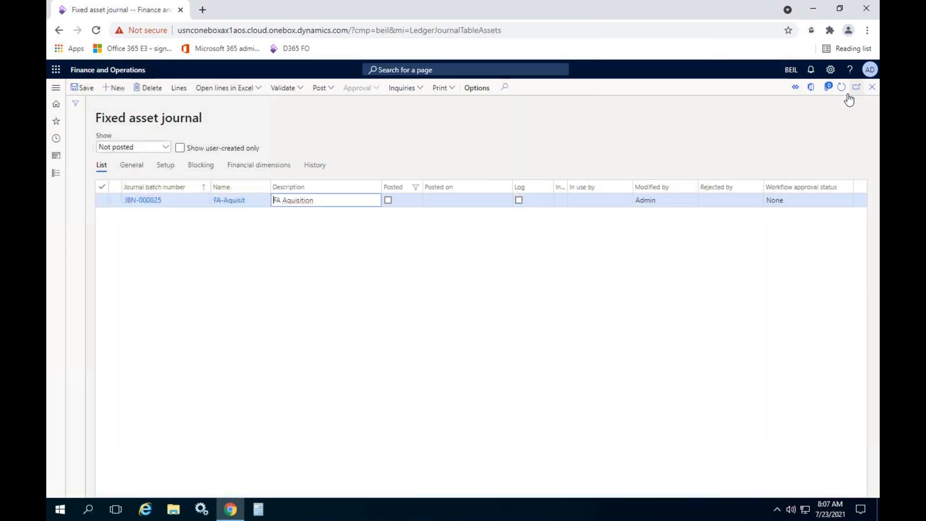
# - Open the Add reporting currency amounts to fixed asset books wizard from the Fixed assets setup
pyautogui.click(58, 174)
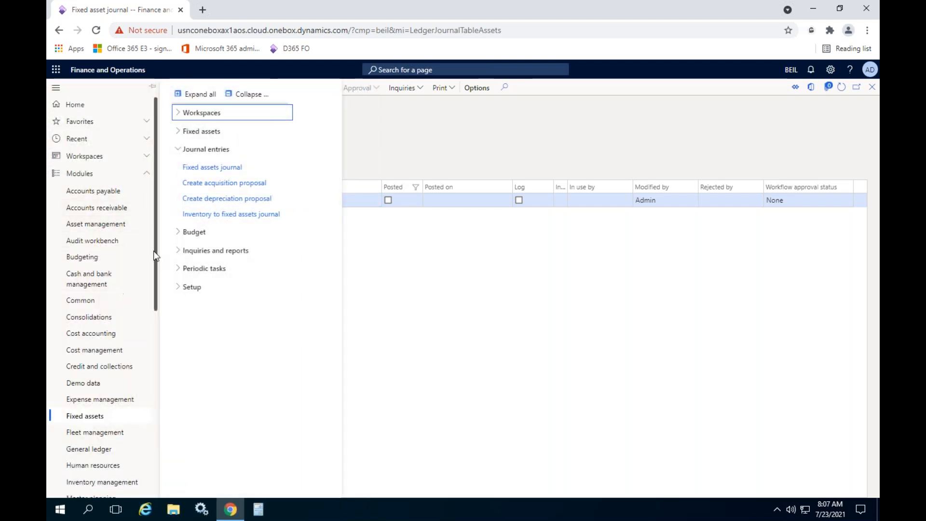
pyautogui.scroll(-1, 136, 258)
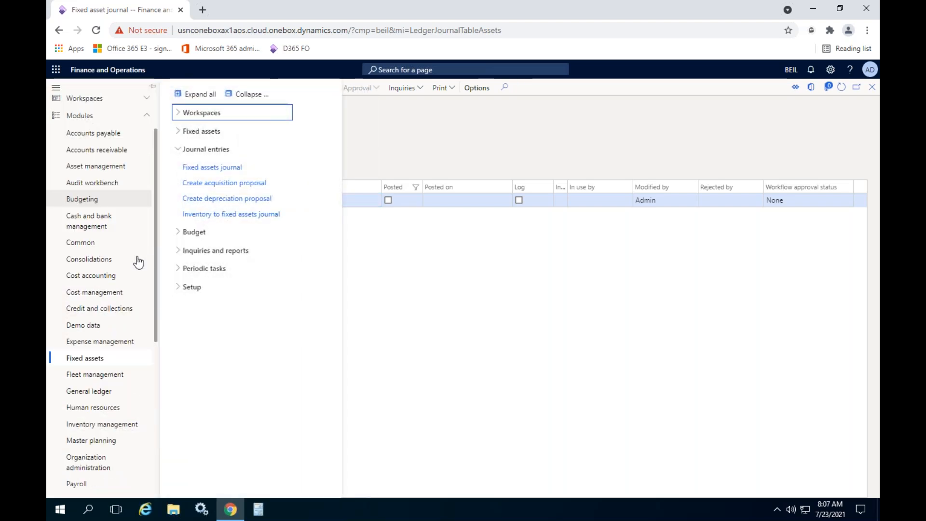
pyautogui.click(182, 289)
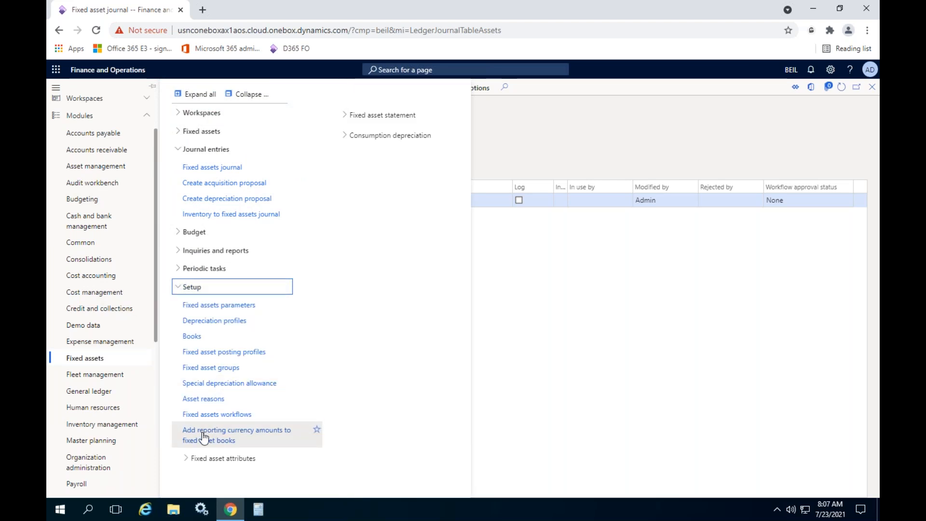
pyautogui.click(250, 440)
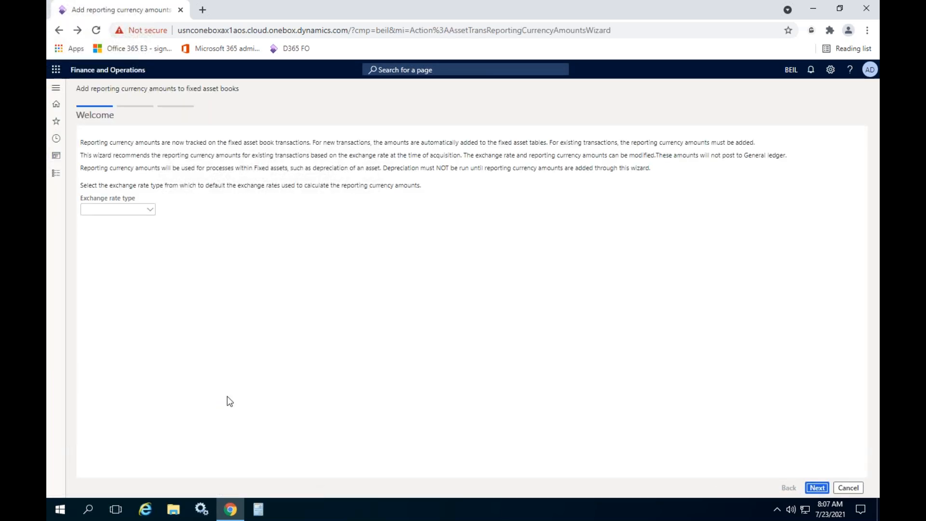
# - Set the wizard's exchange rate type to BEIL-ExRate and continue to the transaction details
pyautogui.click(151, 211)
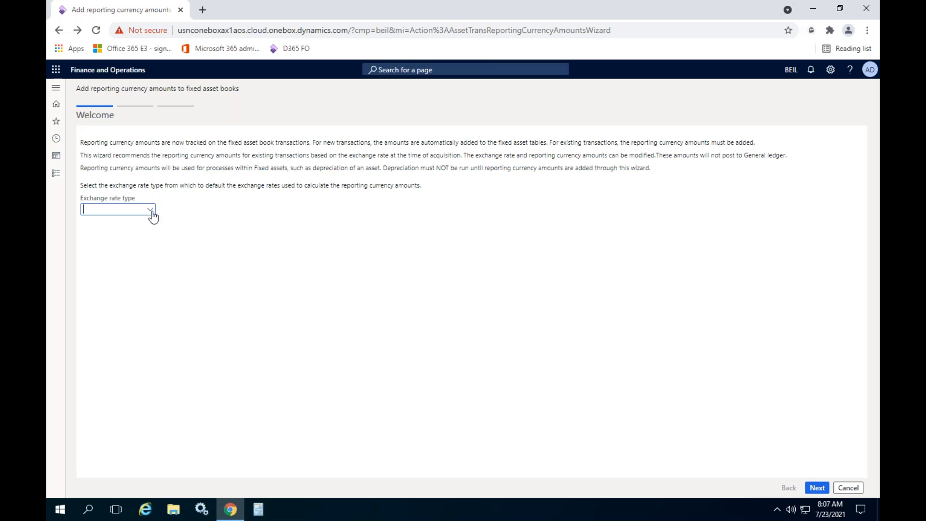
pyautogui.press('Down')
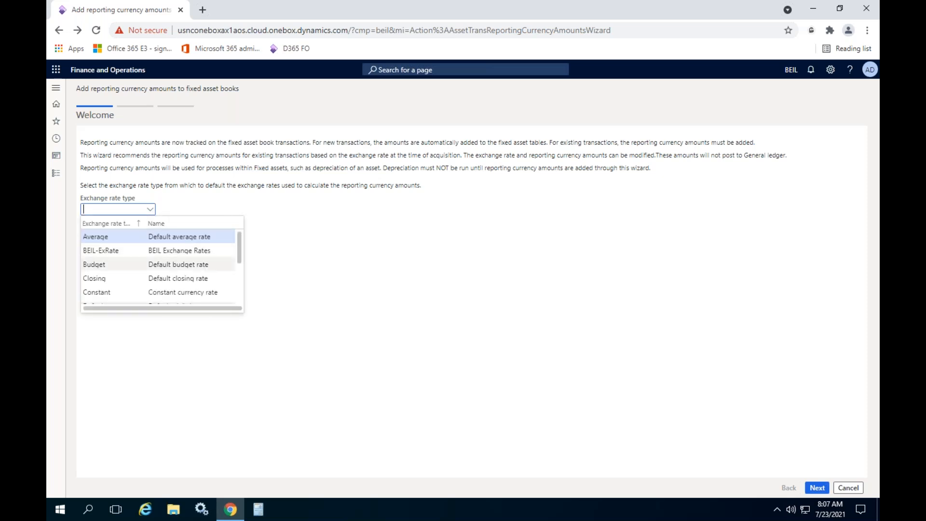
pyautogui.press('Return')
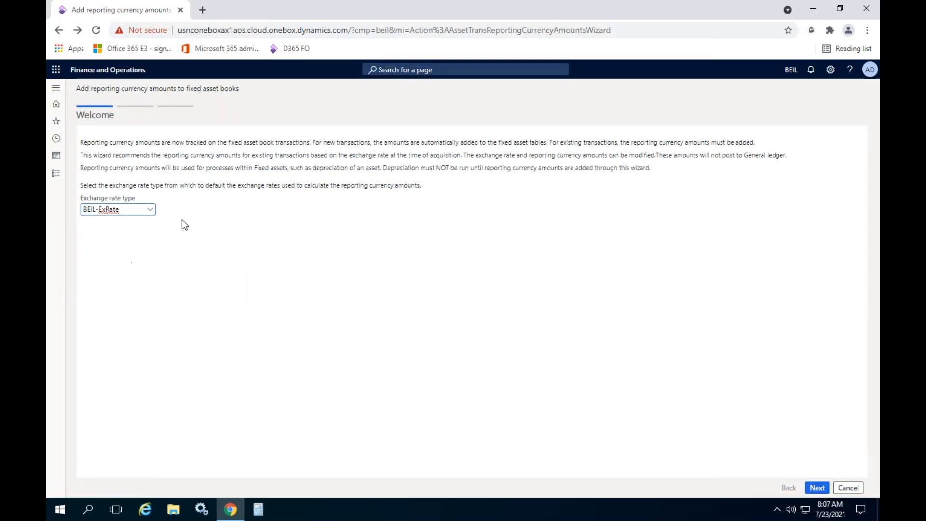
pyautogui.click(820, 487)
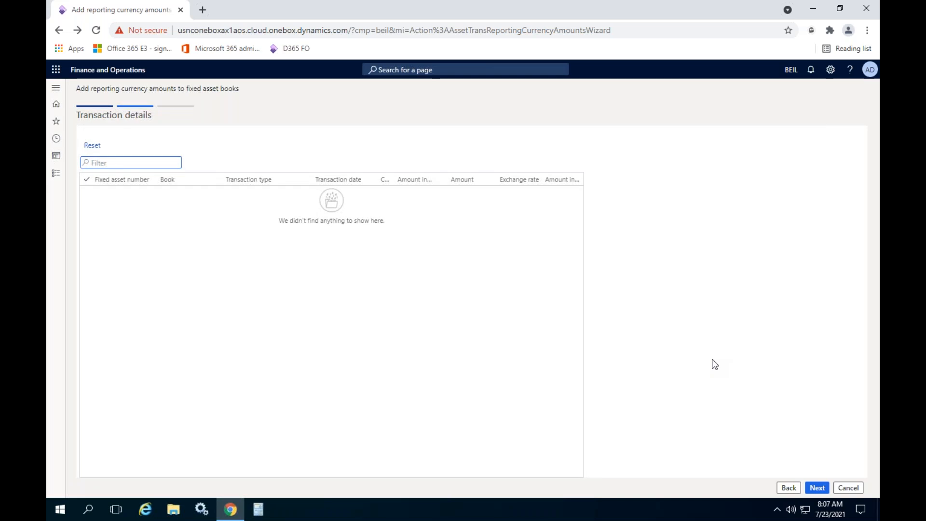
# - Answer Yes to having updated all reporting currency amounts on the fixed asset book transactions and finish the wizard
pyautogui.click(812, 481)
pyautogui.click(817, 488)
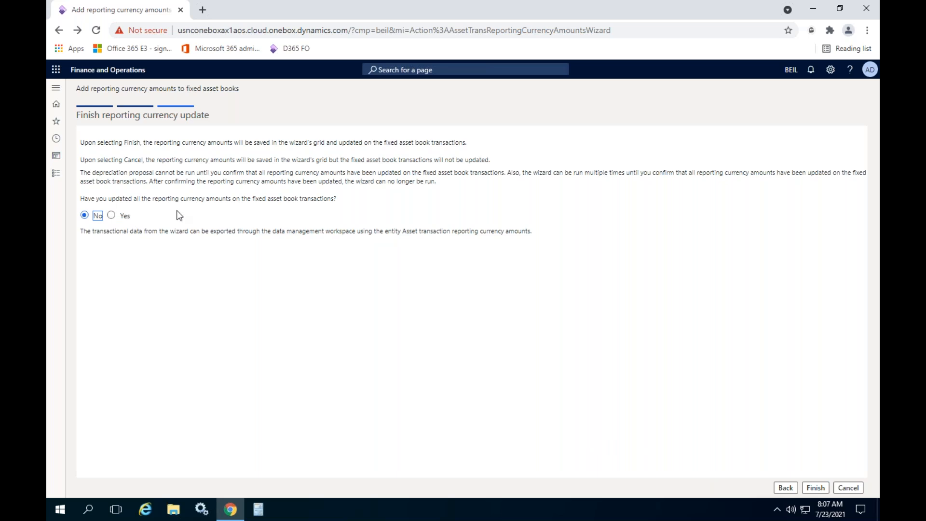
pyautogui.click(126, 220)
pyautogui.click(817, 487)
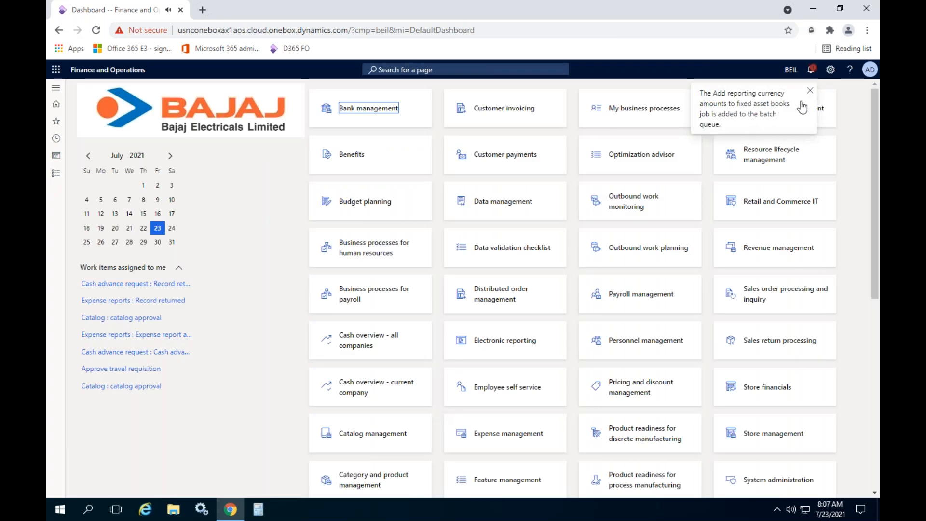
# - View the notifications in the Action center, clear them all and close it
pyautogui.click(811, 69)
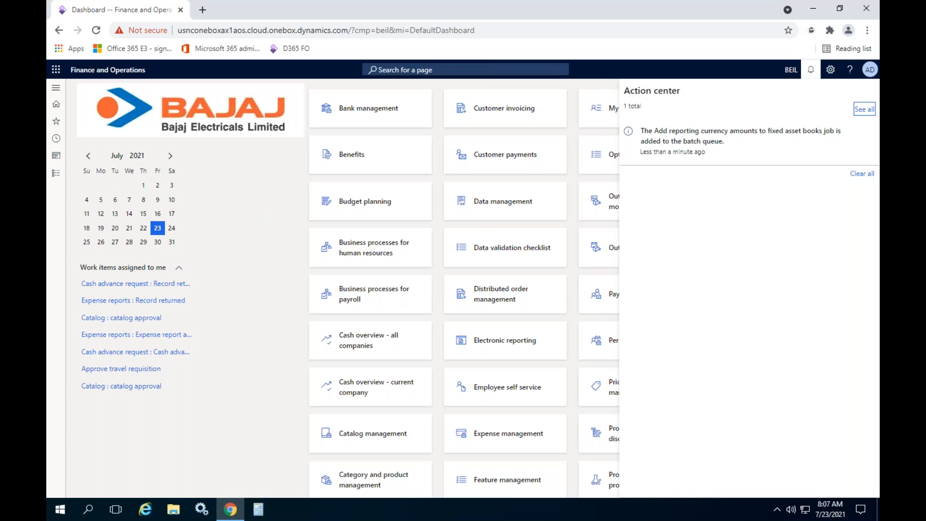
pyautogui.click(862, 173)
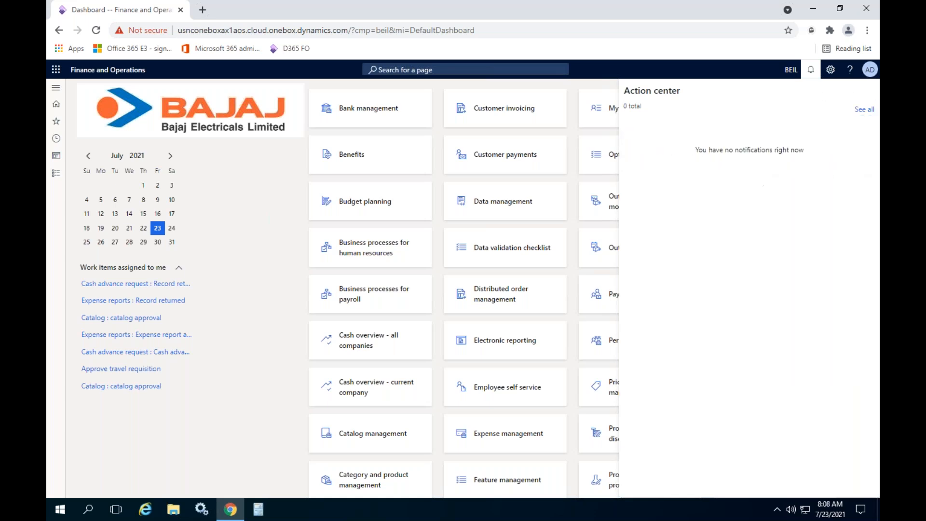
pyautogui.click(56, 174)
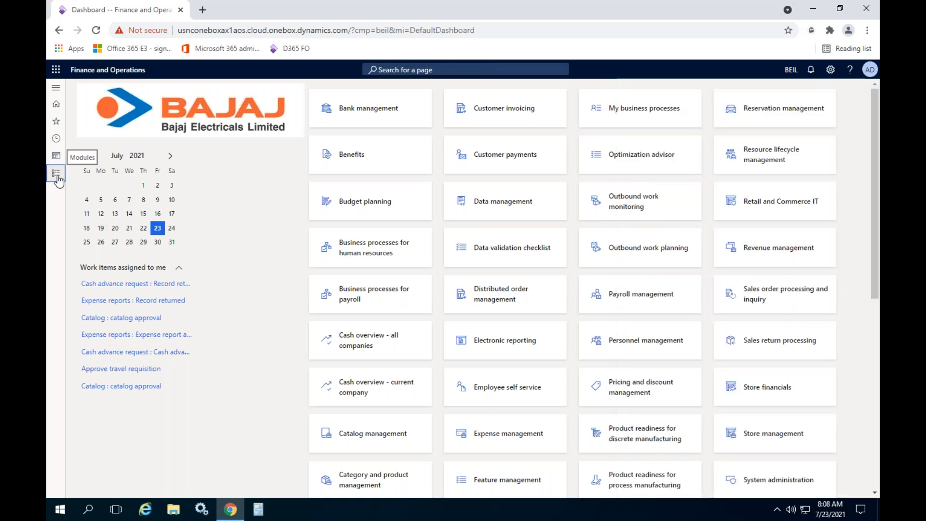
# - Open the Batch jobs inquiry in the System administration module
pyautogui.click(56, 174)
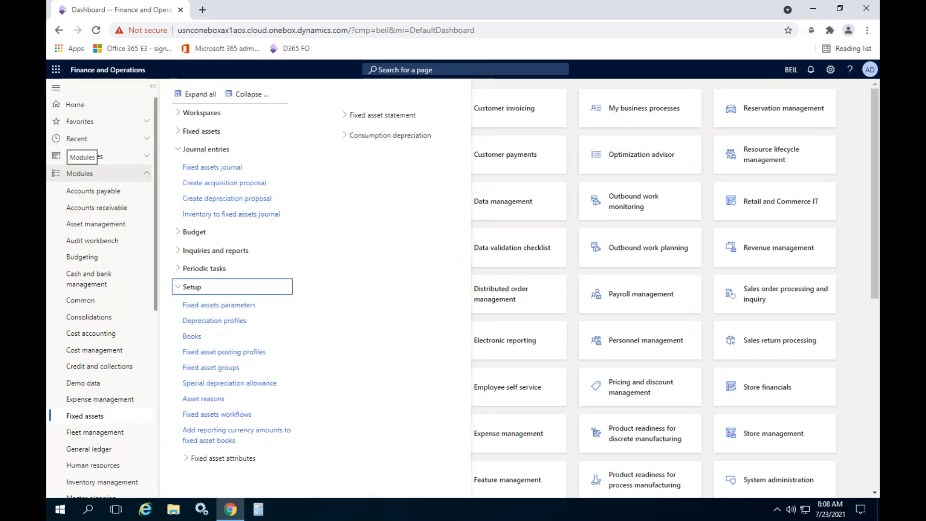
pyautogui.scroll(-3, 106, 301)
pyautogui.scroll(-3, 106, 301)
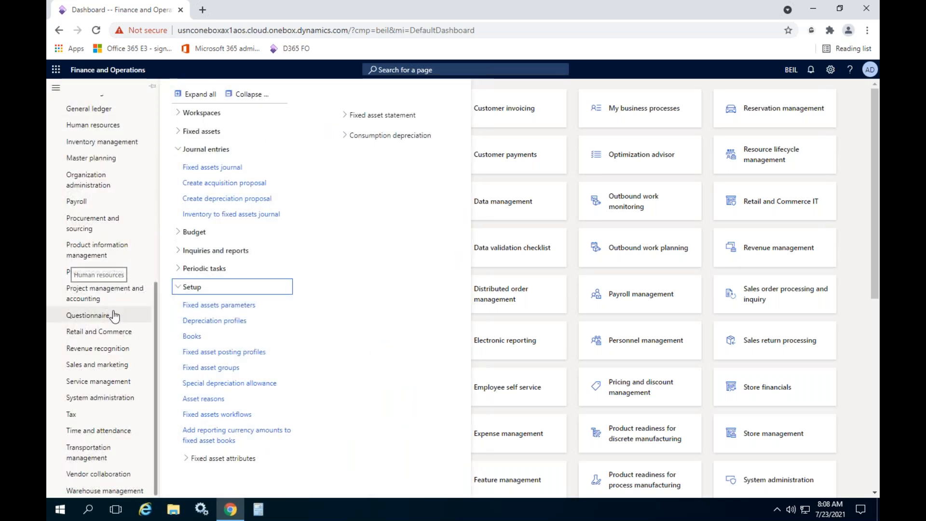
pyautogui.click(103, 398)
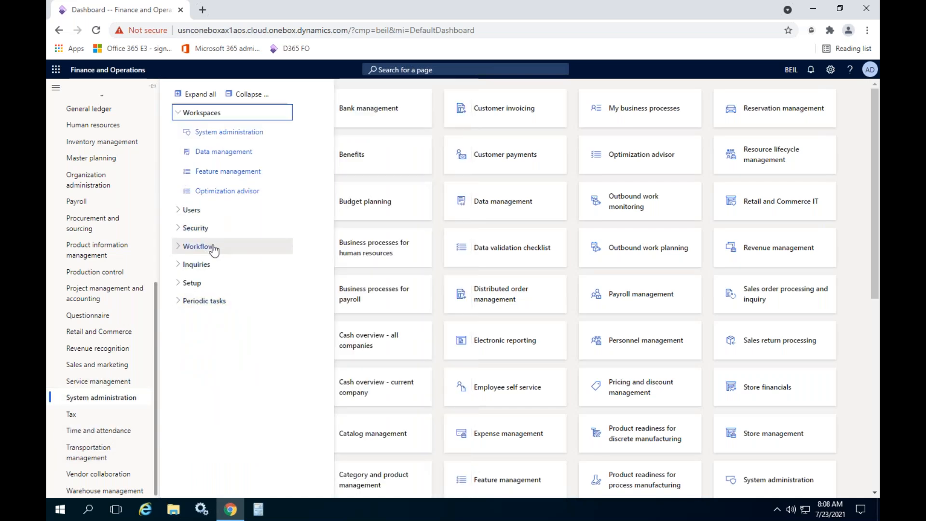
pyautogui.click(229, 266)
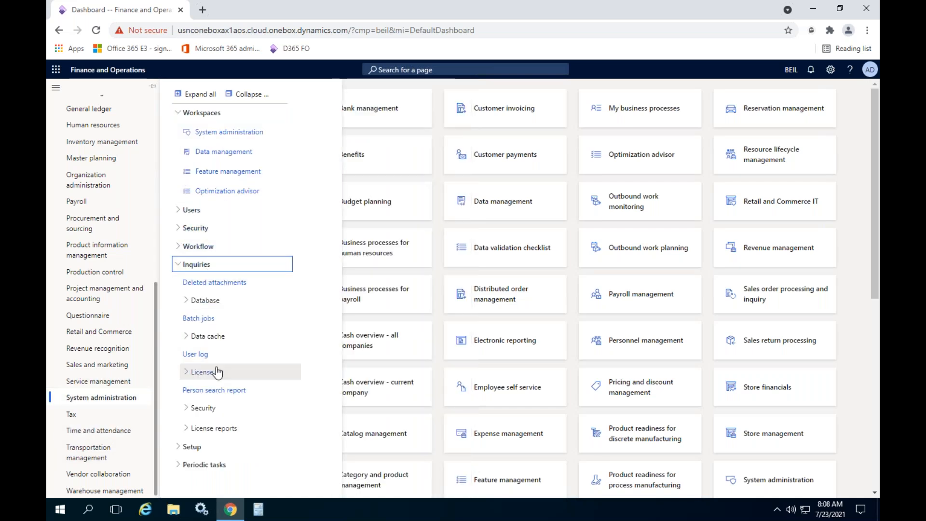
pyautogui.click(204, 319)
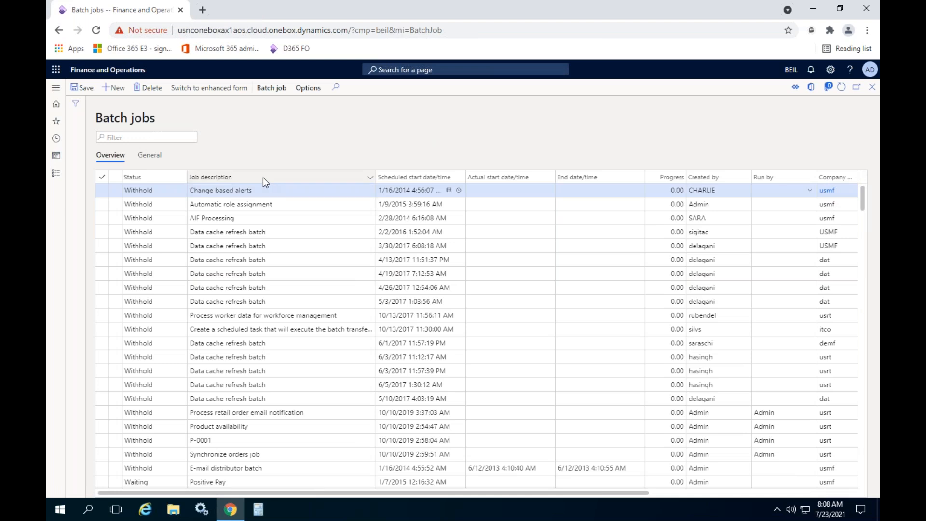
# - Filter the batch jobs to those whose job description contains "fixed"
pyautogui.click(263, 178)
pyautogui.write('fixed')
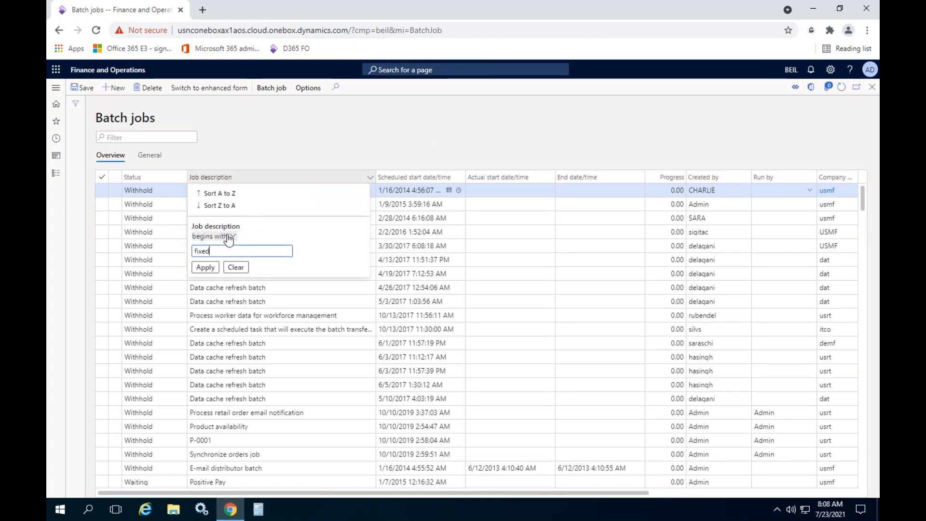
pyautogui.click(217, 236)
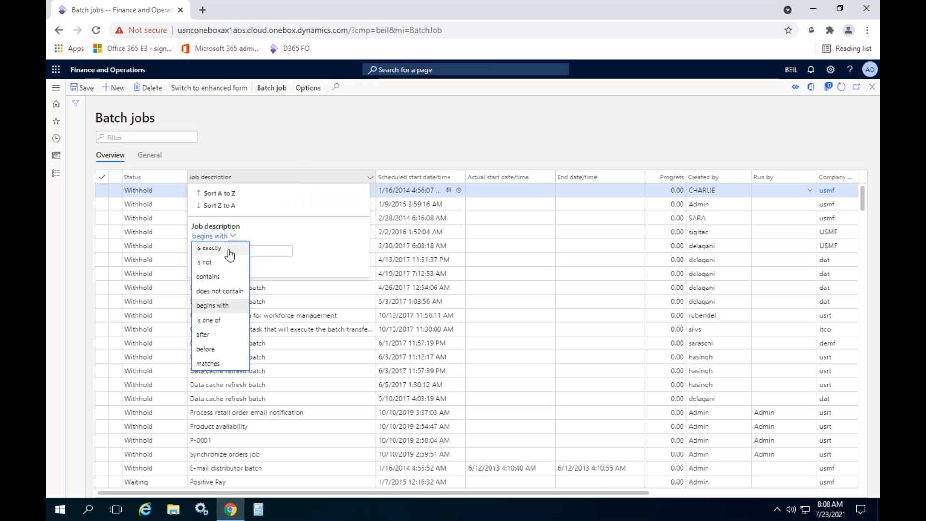
pyautogui.click(220, 290)
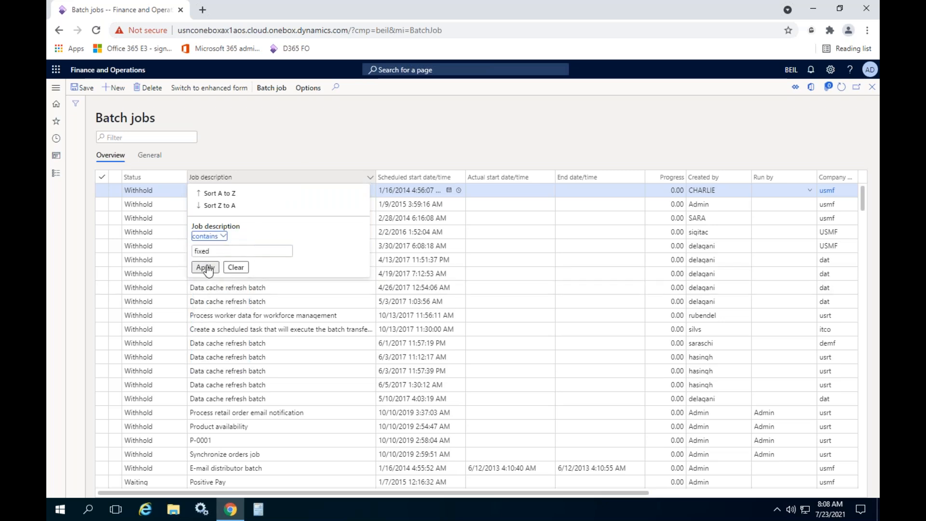
pyautogui.click(205, 266)
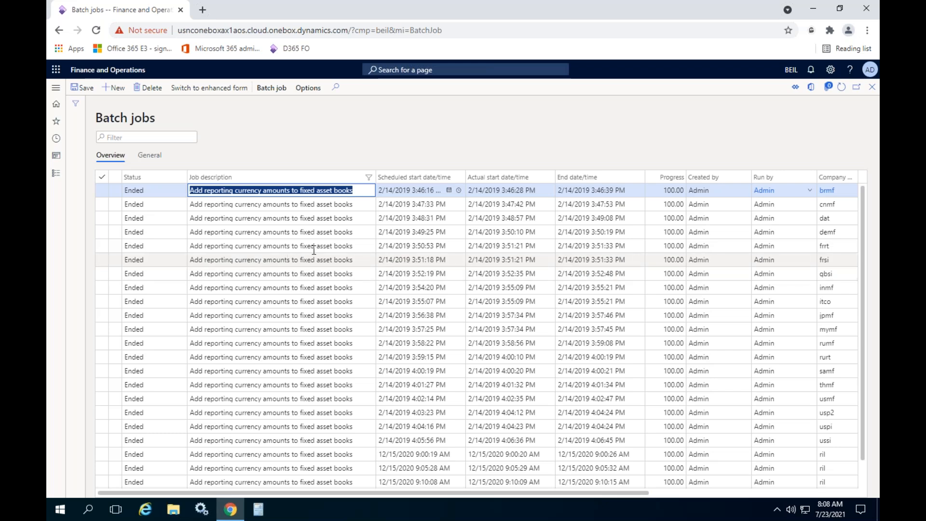
# - Sort the filtered batch jobs by scheduled start date/time from newest to oldest
pyautogui.click(418, 178)
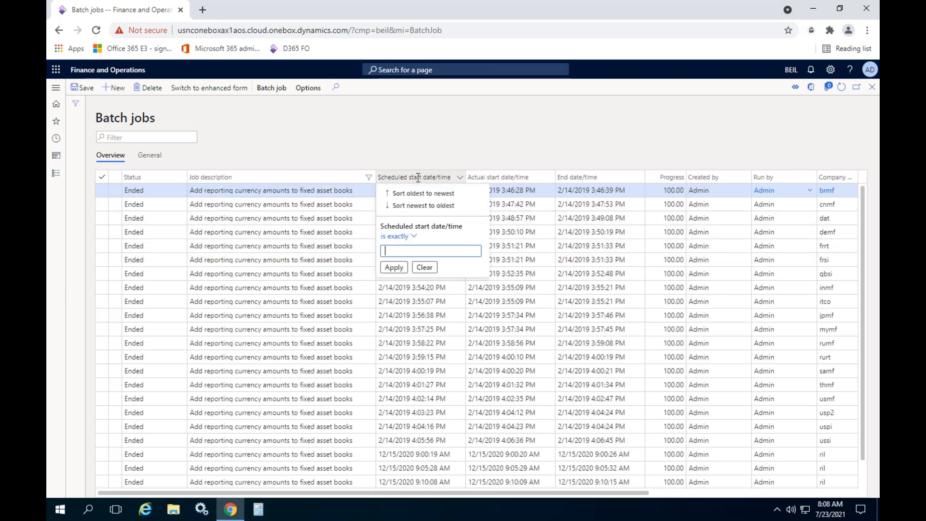
pyautogui.click(423, 193)
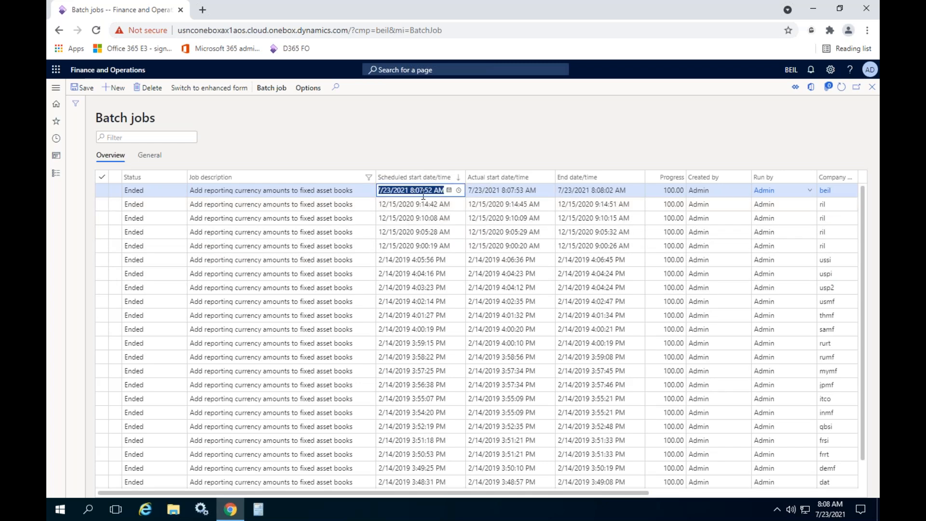
pyautogui.click(518, 129)
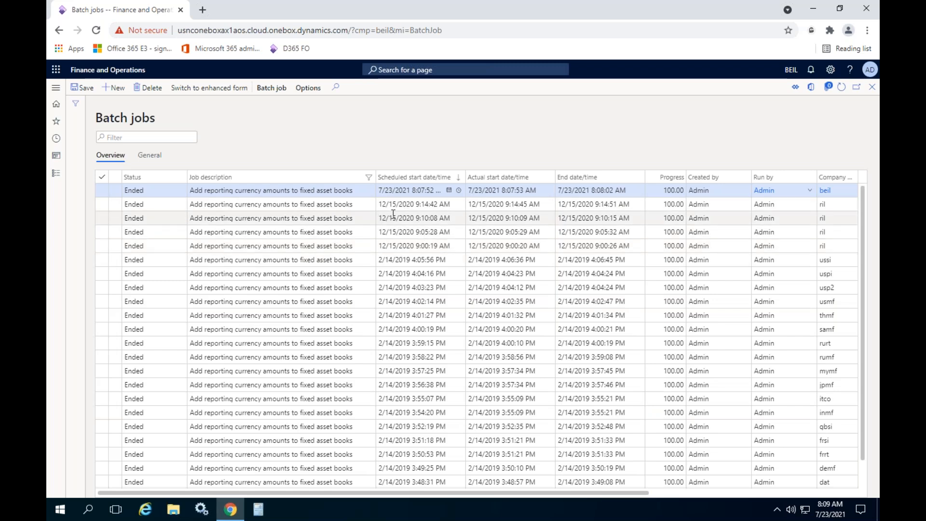
# - Select the newest reporting currency batch job, check its status, and close the batch jobs list
pyautogui.click(390, 190)
pyautogui.click(103, 191)
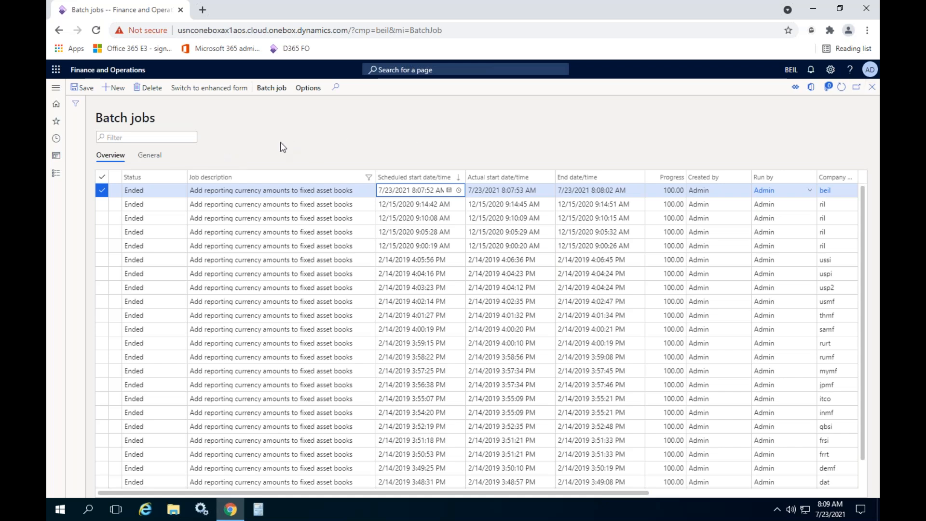
pyautogui.click(260, 189)
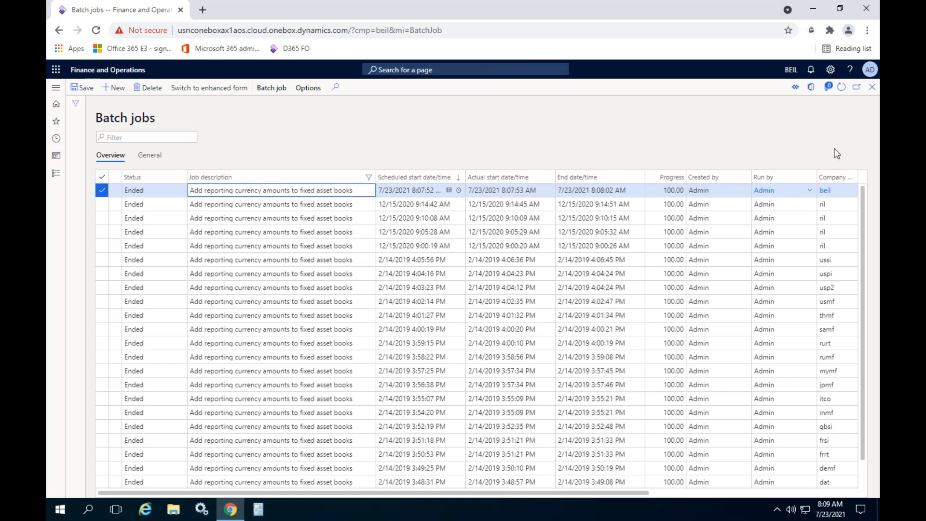
pyautogui.click(872, 87)
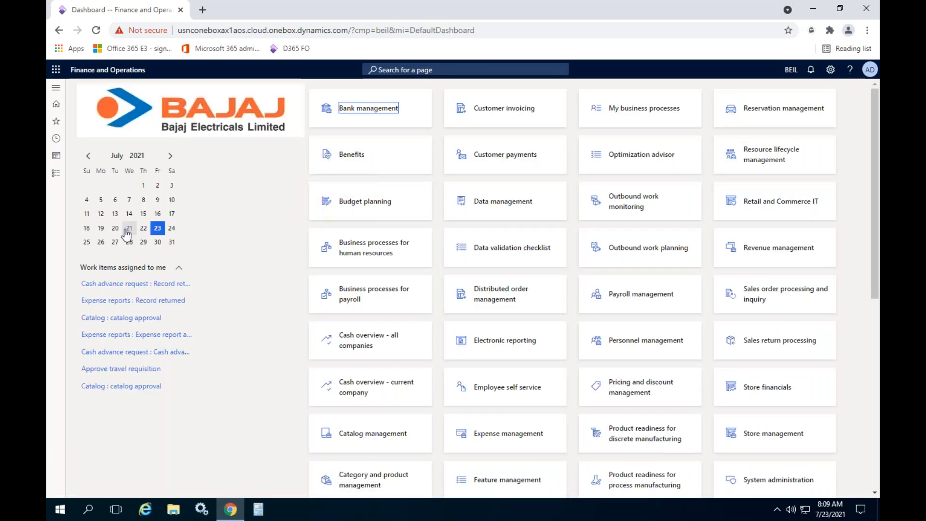
# - Open the Fixed assets journal in the Fixed assets module and display the lines of the FA-Aquisit journal
pyautogui.click(54, 177)
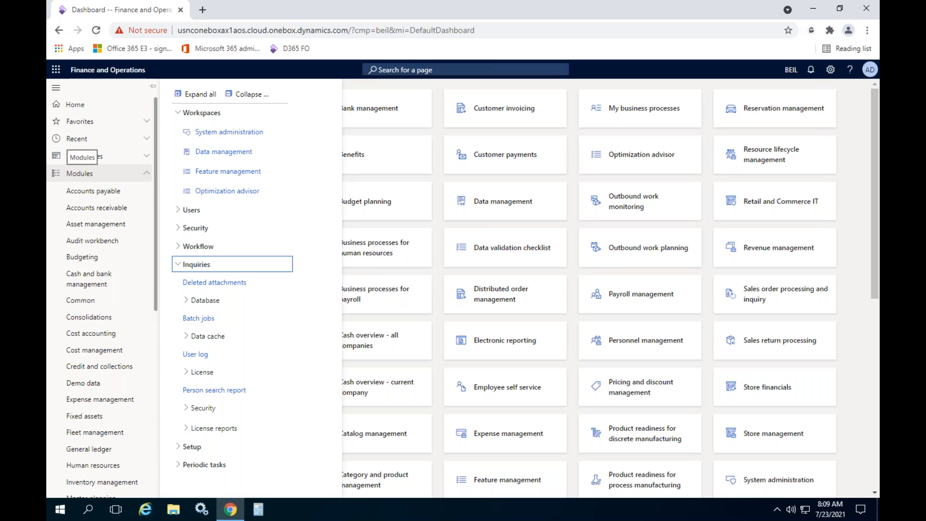
pyautogui.scroll(-2, 116, 299)
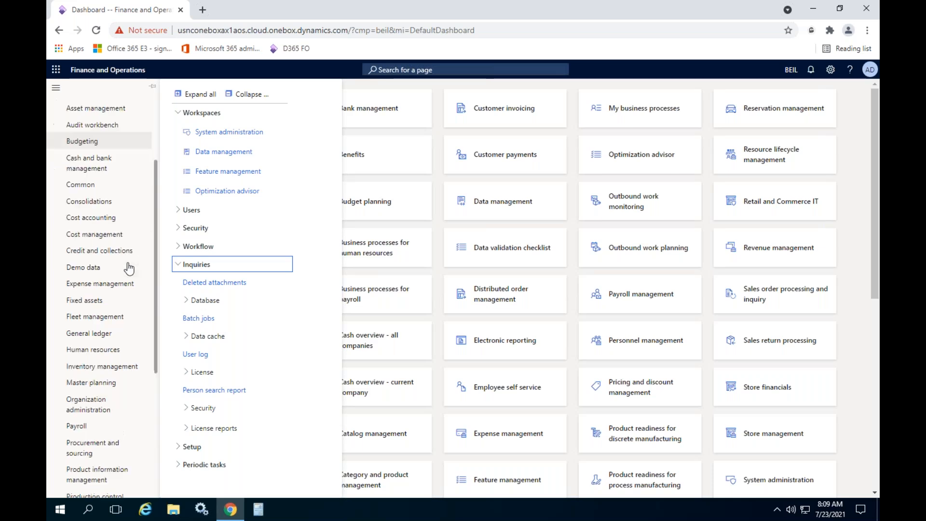
pyautogui.click(83, 303)
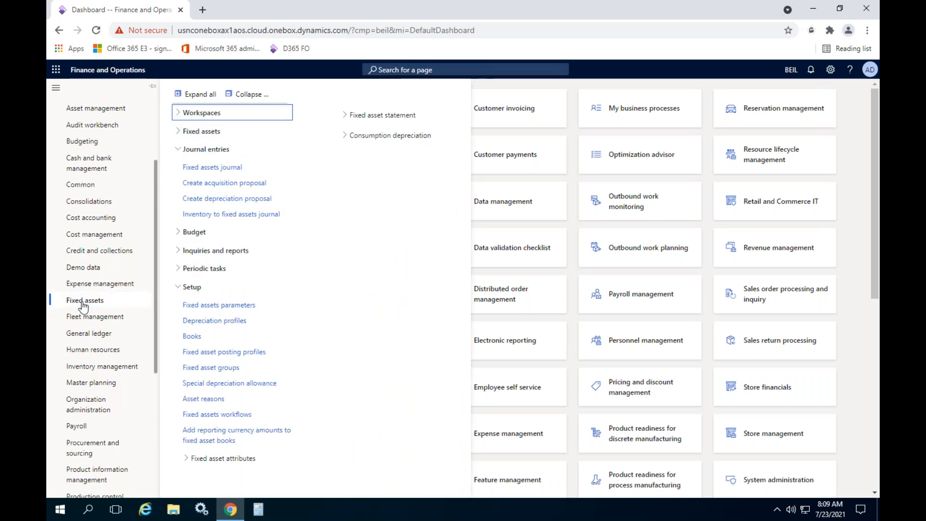
pyautogui.click(226, 167)
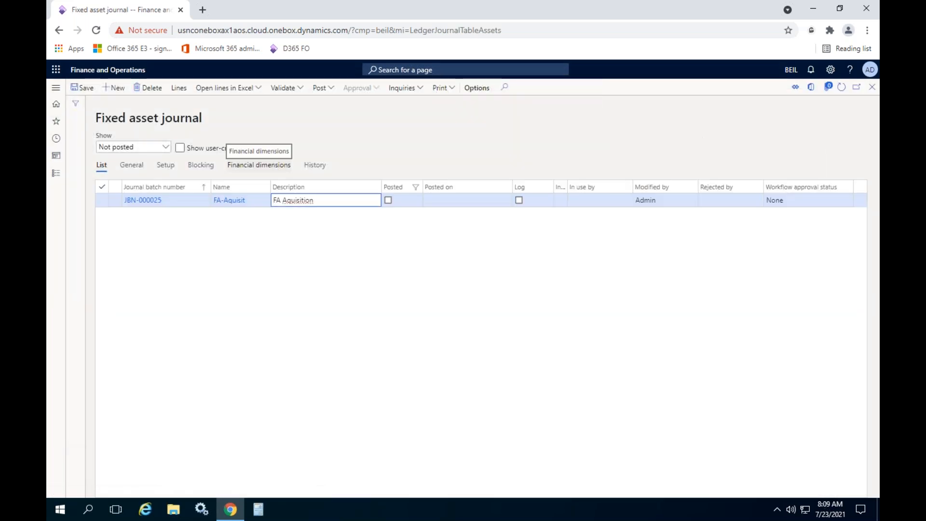
pyautogui.click(178, 88)
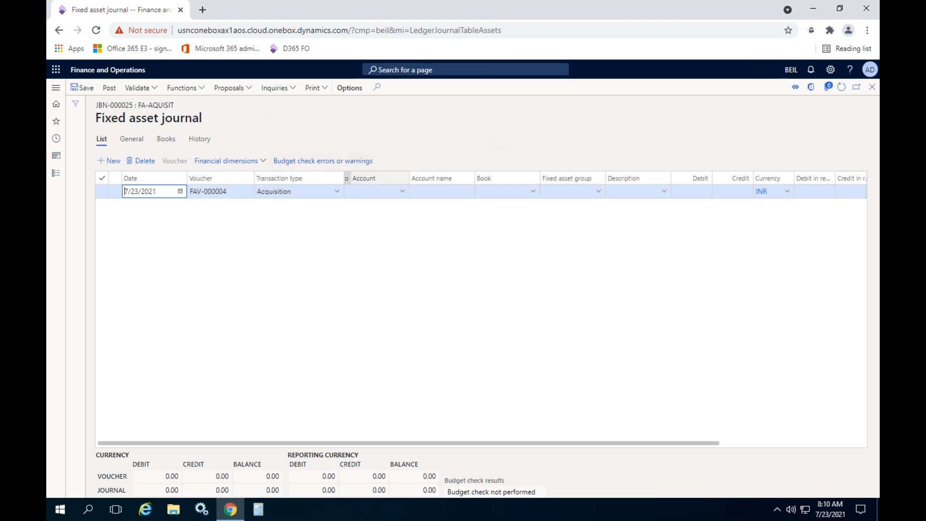
# - Set the journal line to transaction type Depreciation for account COMP-000001, dated 7/31/2021
pyautogui.click(337, 191)
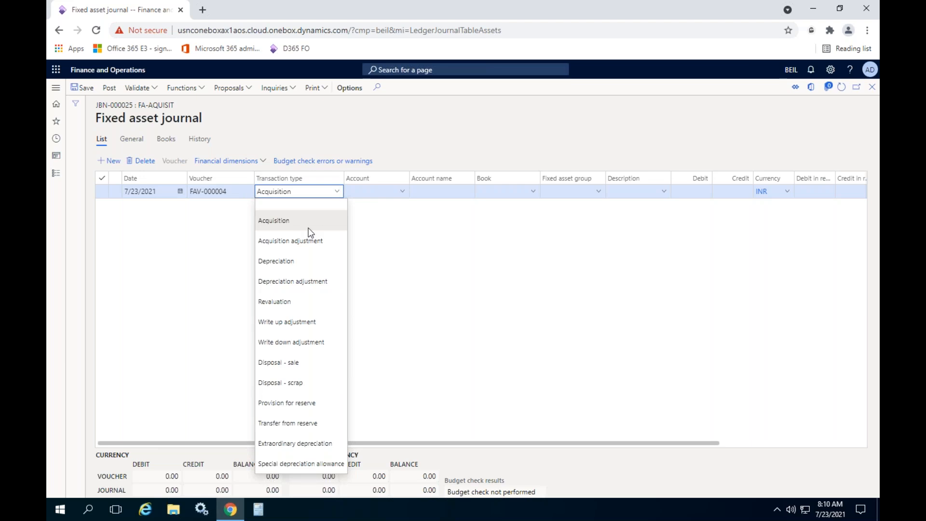
pyautogui.click(285, 261)
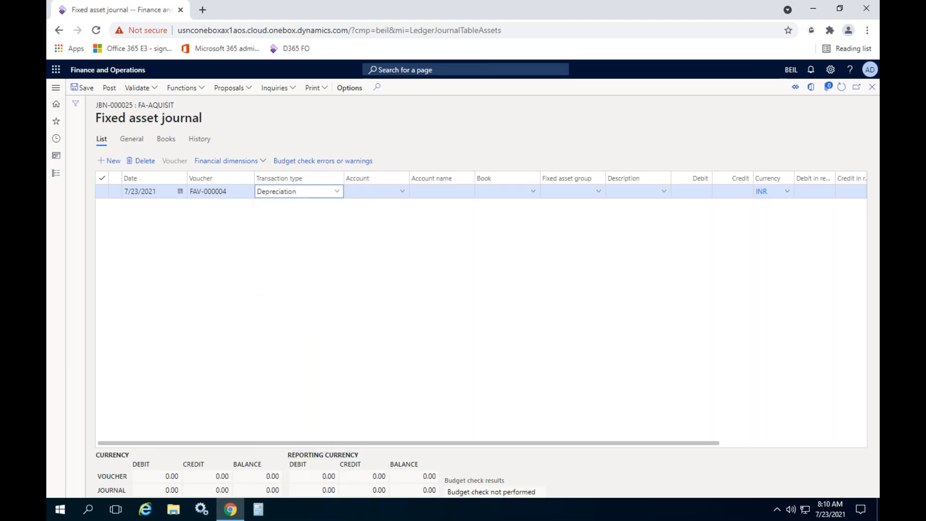
pyautogui.click(398, 194)
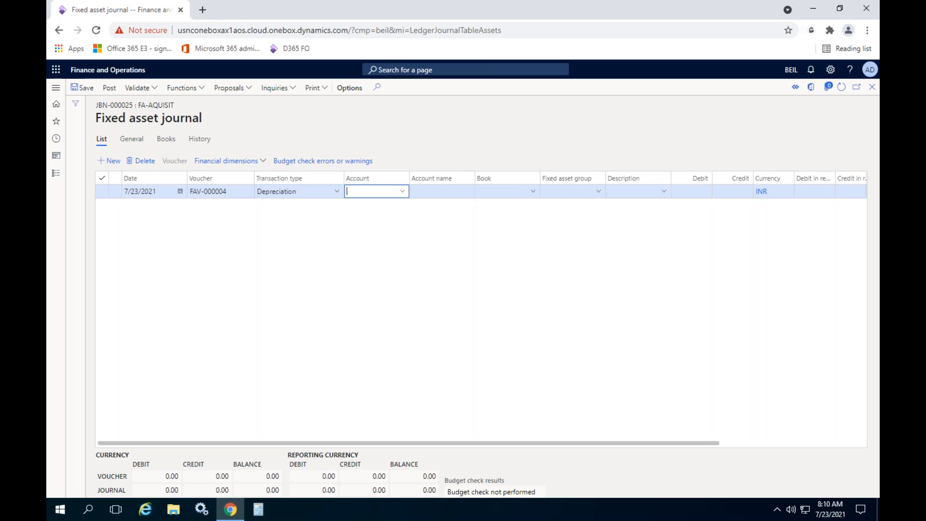
pyautogui.click(382, 219)
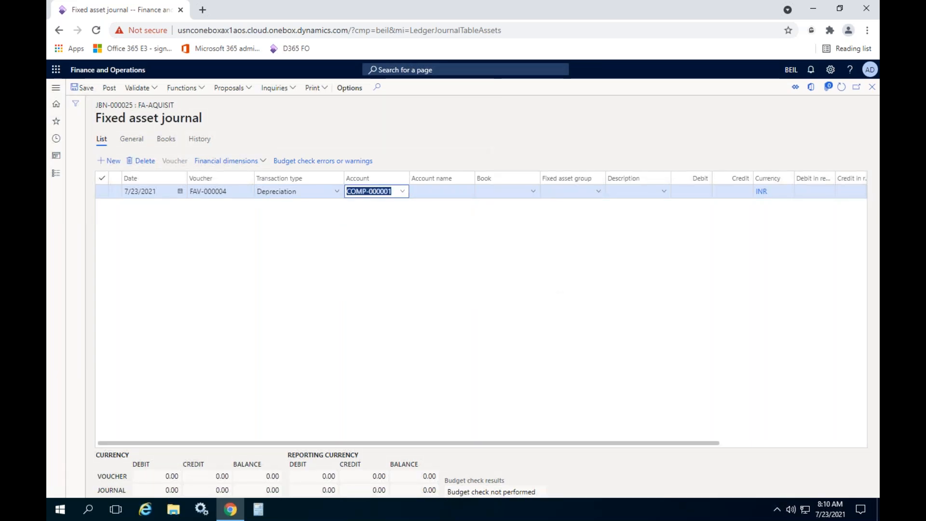
pyautogui.click(535, 236)
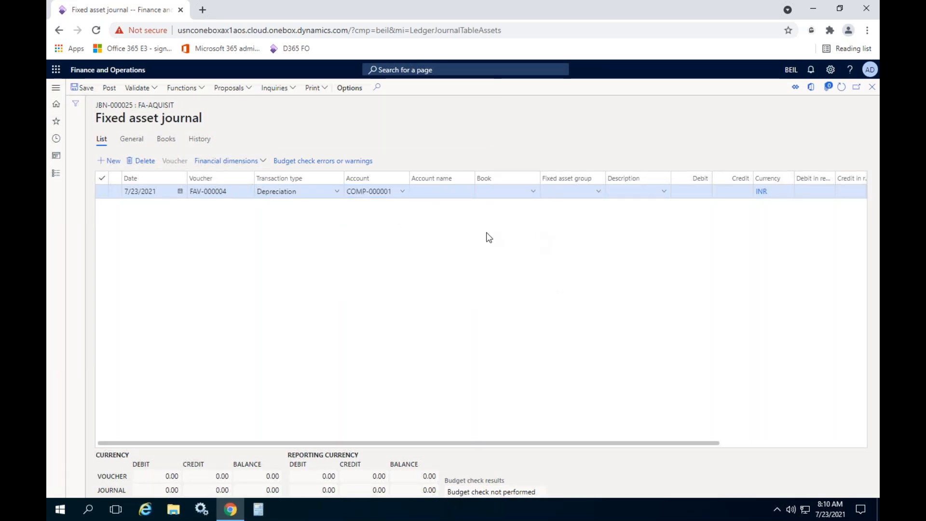
pyautogui.click(180, 192)
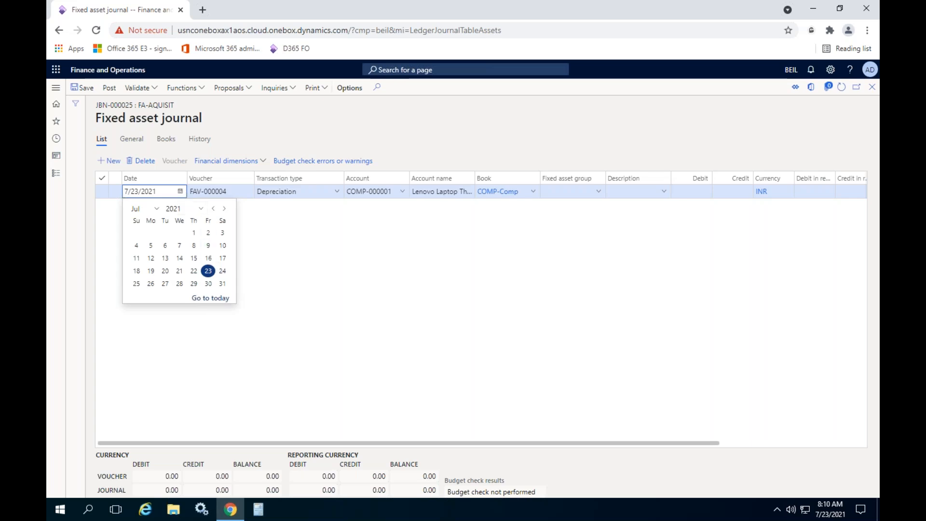
pyautogui.click(222, 284)
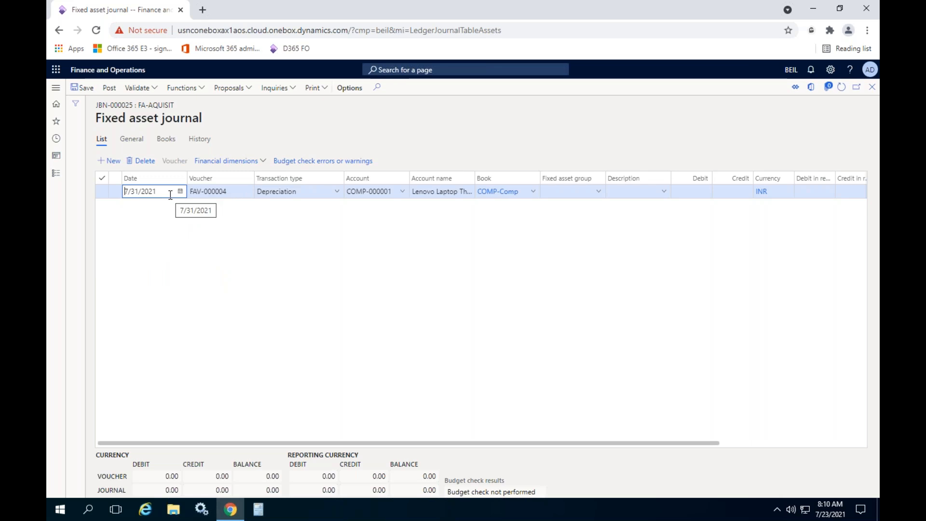
pyautogui.click(300, 243)
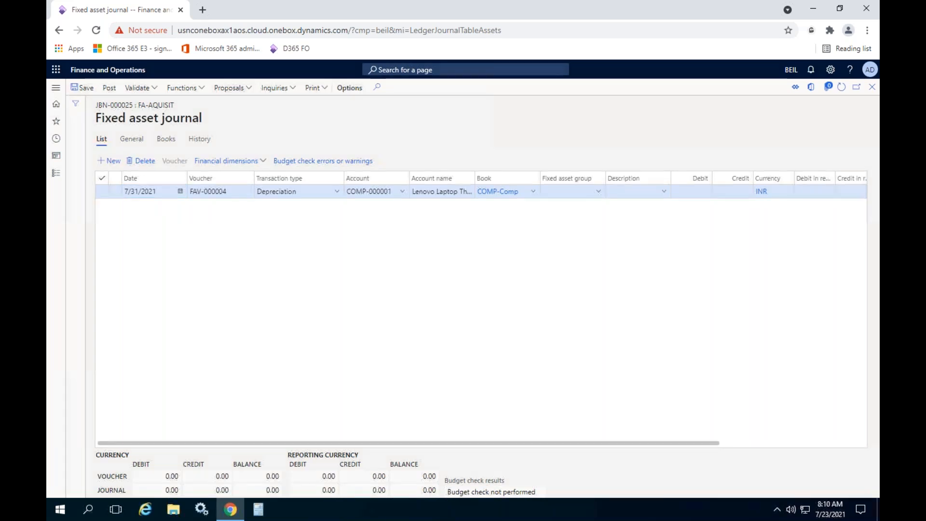
# - Start a depreciation proposal for the journal with the to date 7/31/2021
pyautogui.click(230, 87)
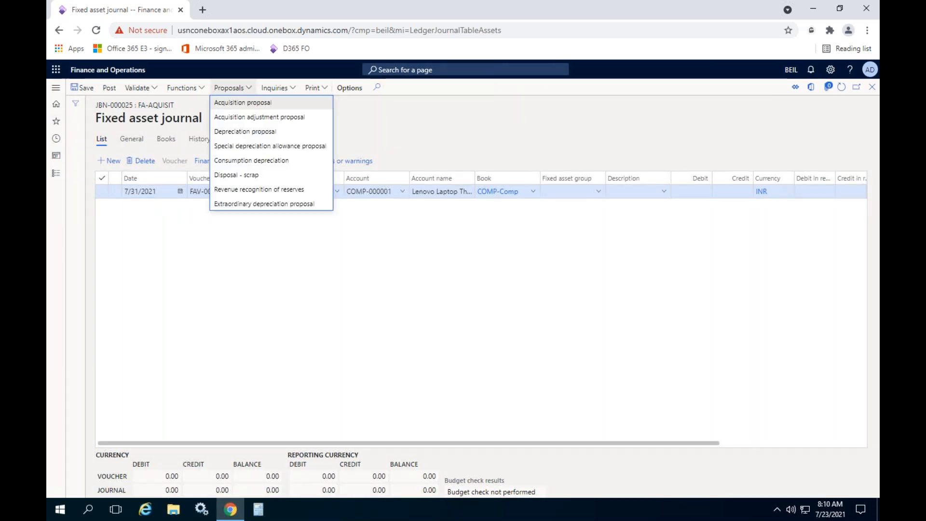
pyautogui.click(246, 133)
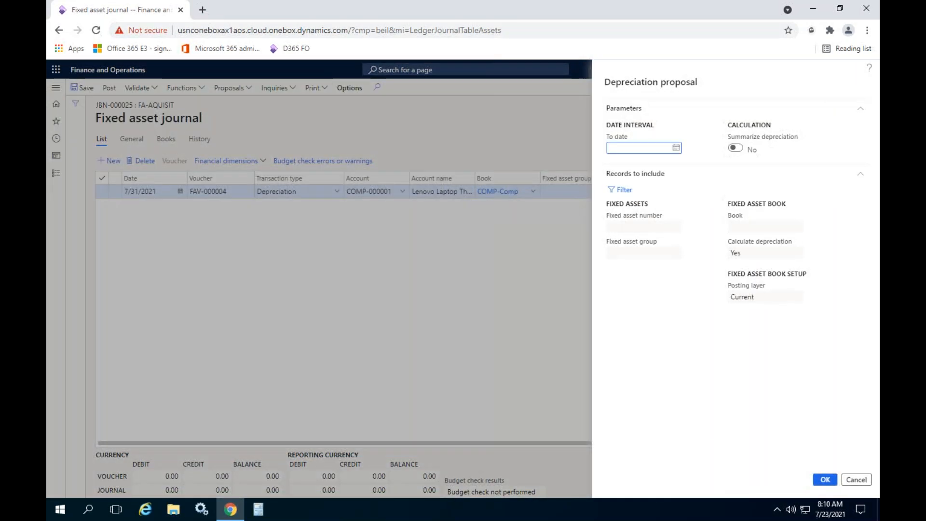
pyautogui.click(676, 148)
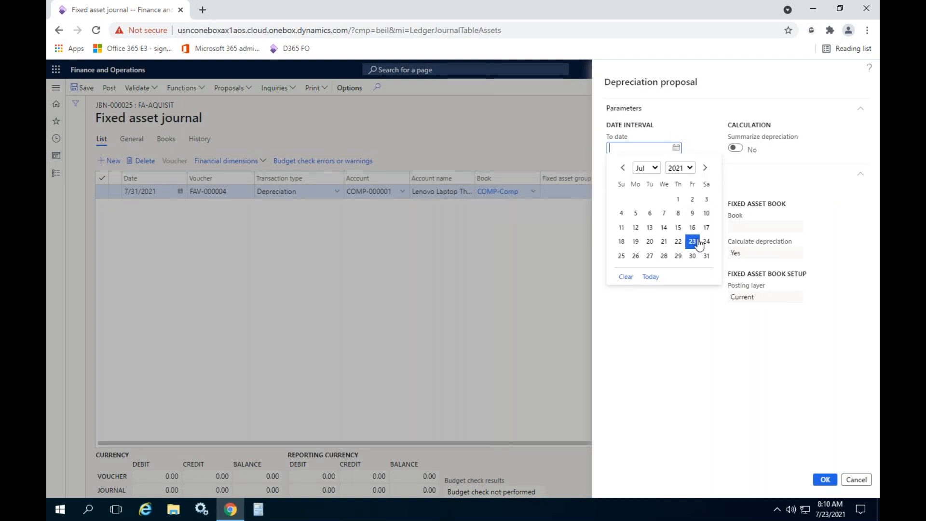
pyautogui.click(706, 256)
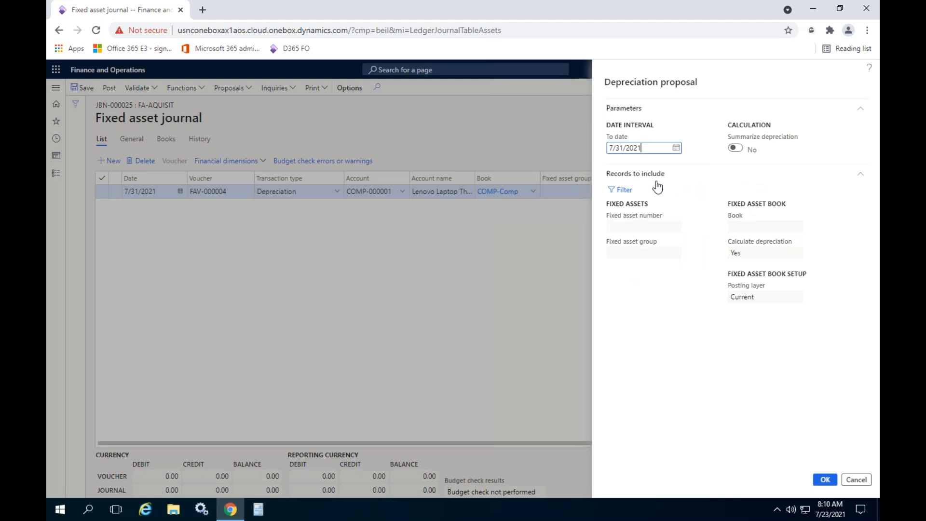
# - Limit the depreciation proposal to fixed asset number COMP-000001 and generate its journal lines
pyautogui.click(622, 190)
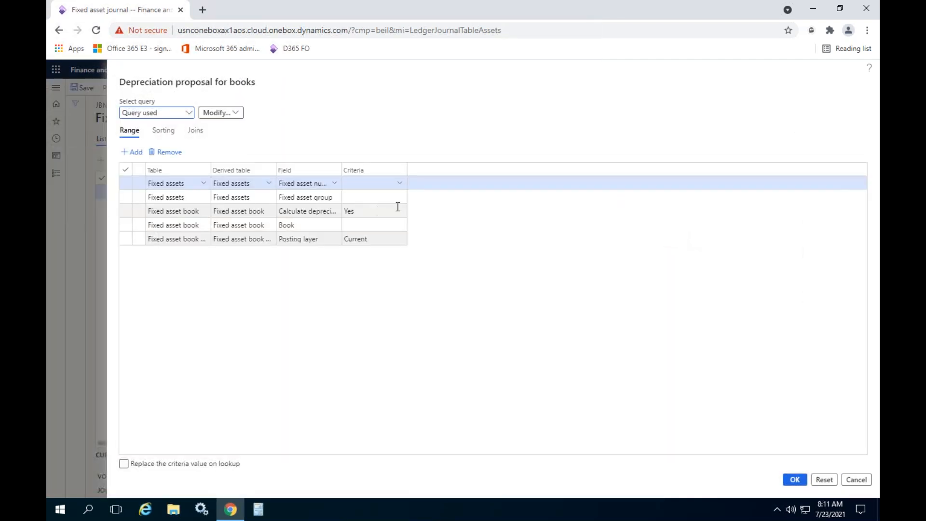
pyautogui.click(378, 185)
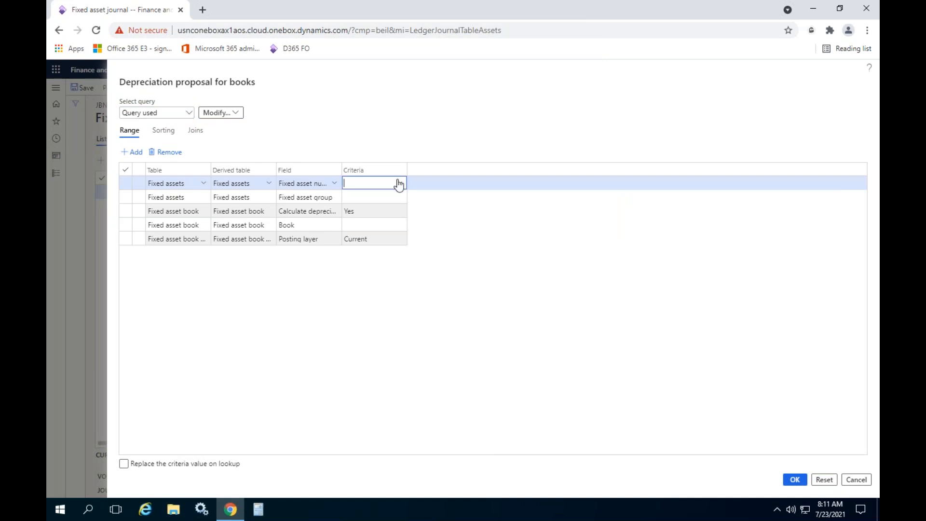
pyautogui.moveTo(346, 167); pyautogui.dragTo(385, 170)
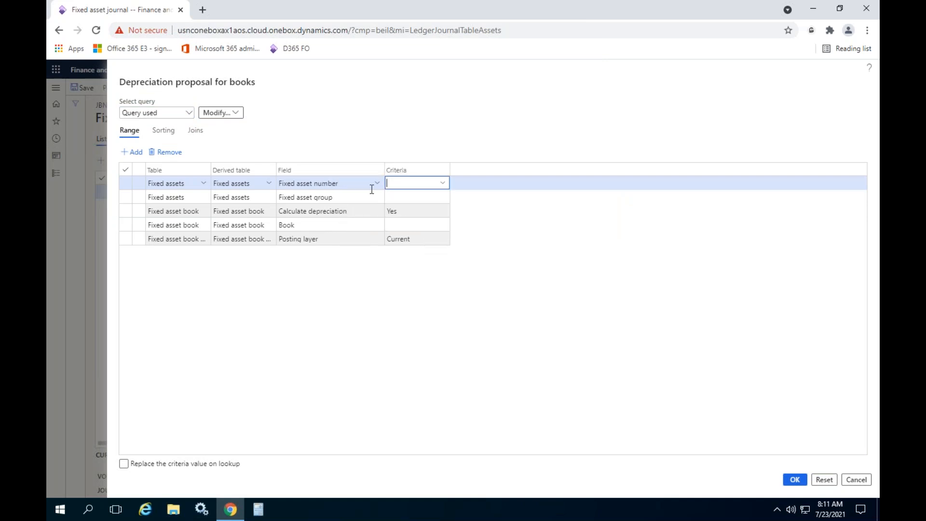
pyautogui.click(441, 184)
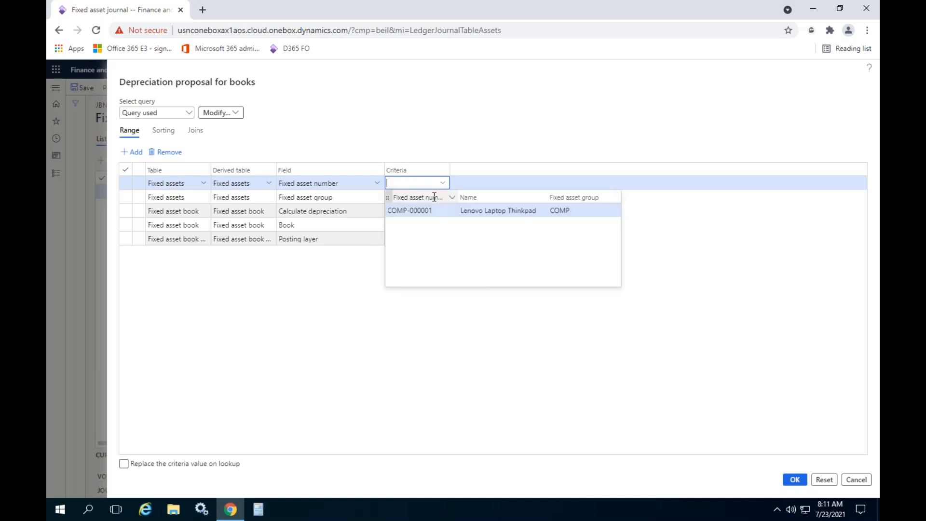
pyautogui.click(414, 210)
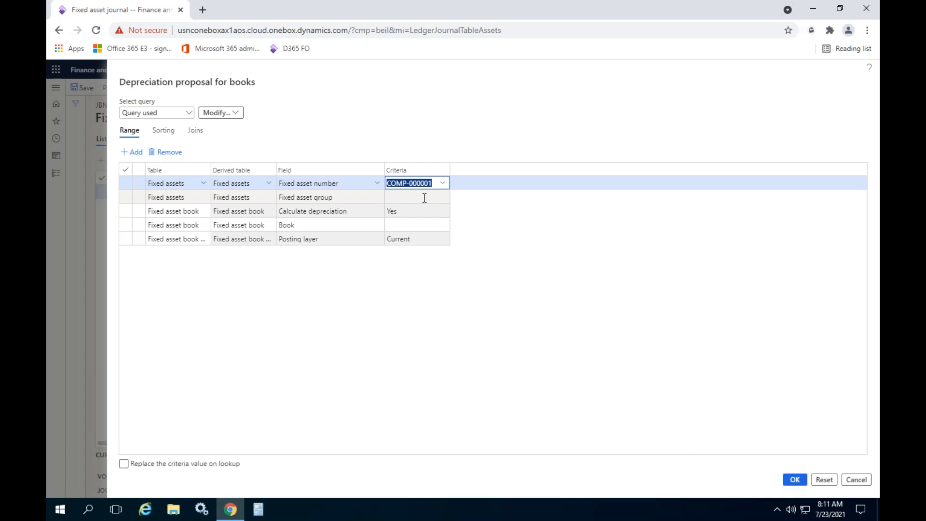
pyautogui.click(393, 197)
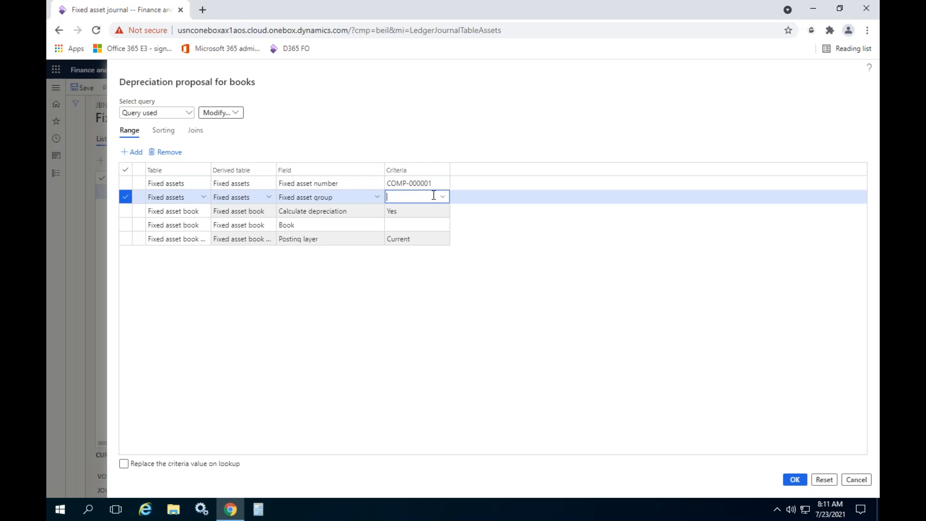
pyautogui.click(442, 196)
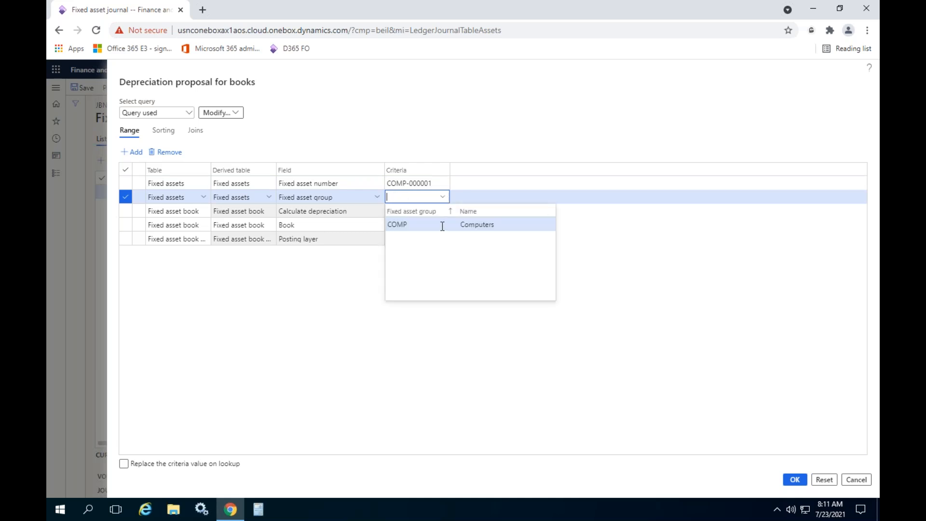
pyautogui.click(541, 398)
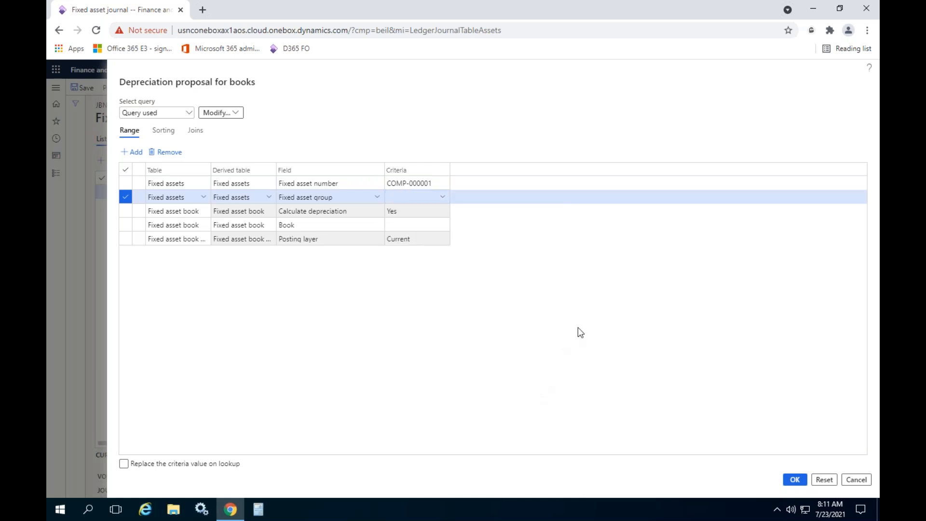
pyautogui.click(796, 480)
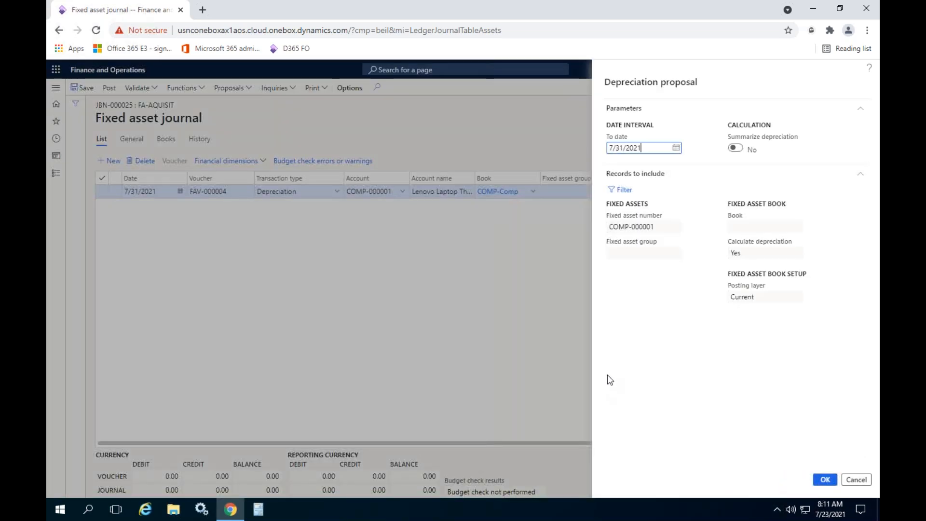
pyautogui.click(673, 227)
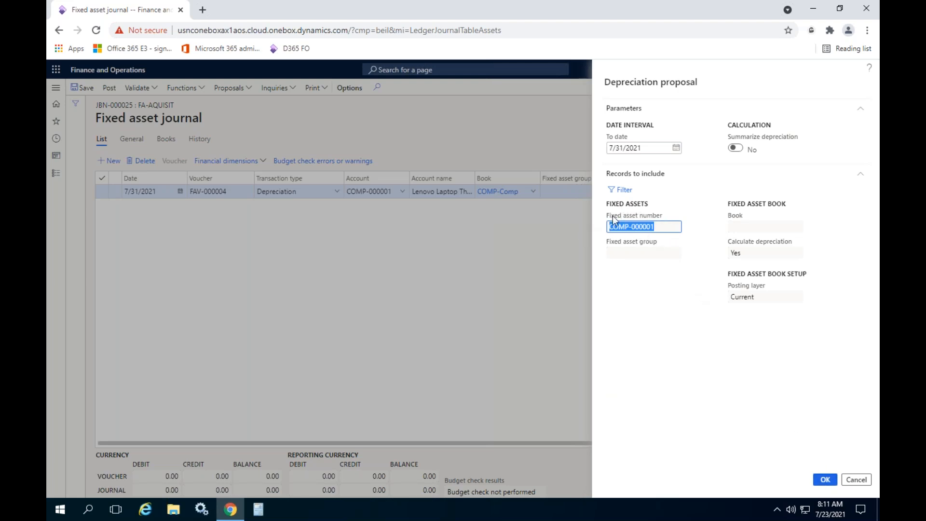
pyautogui.click(825, 480)
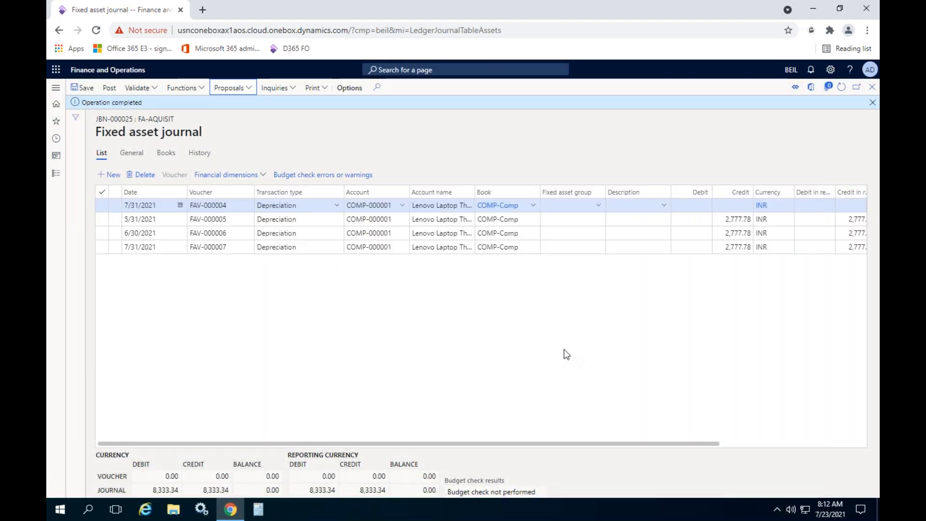
# - Delete the manually entered depreciation line without an amount, voucher FAV-000004, and dismiss the completion notice
pyautogui.click(136, 175)
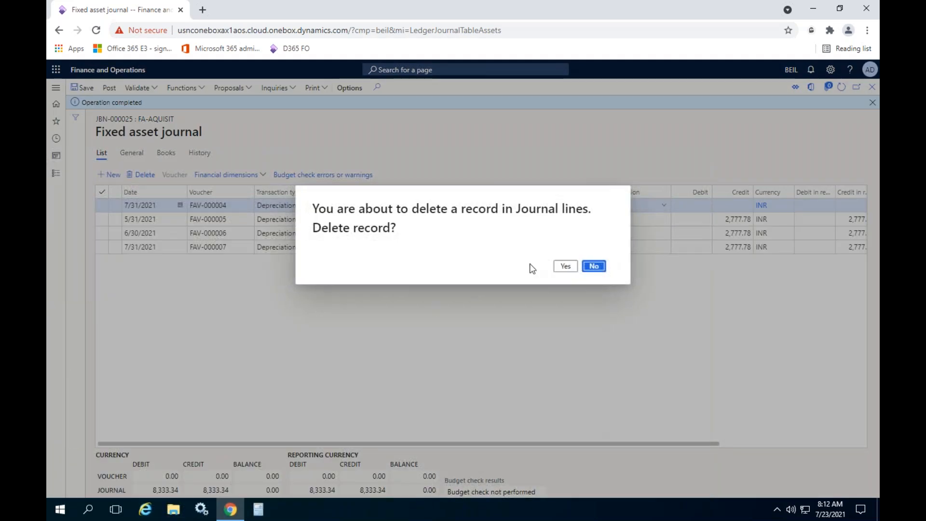
pyautogui.click(563, 266)
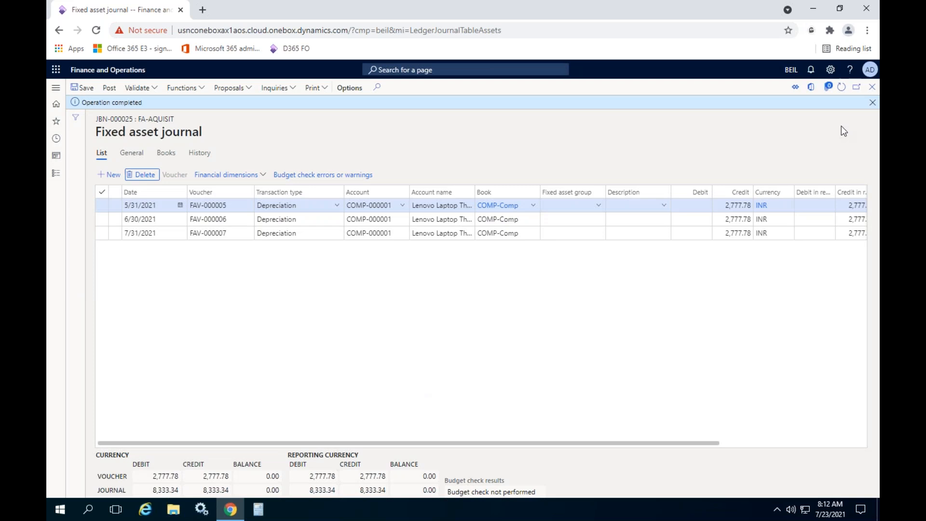
pyautogui.click(871, 105)
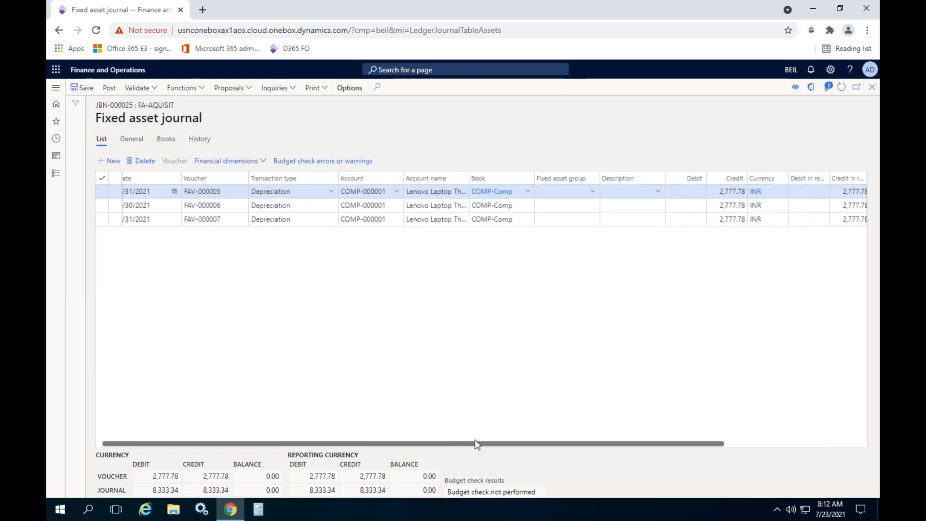
# - Examine the dates, credit amounts and offset accounts of the proposed depreciation lines, including the offset account's description
pyautogui.click(162, 192)
pyautogui.click(155, 205)
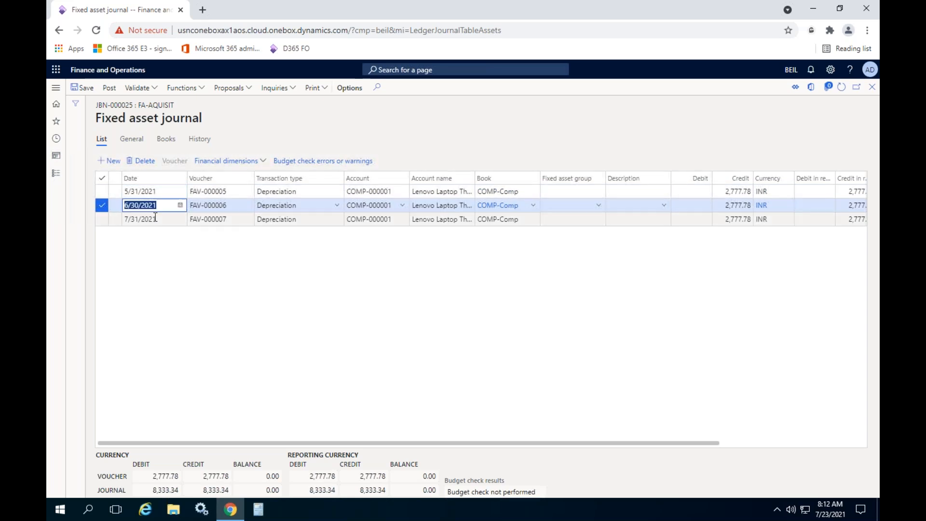
pyautogui.click(156, 218)
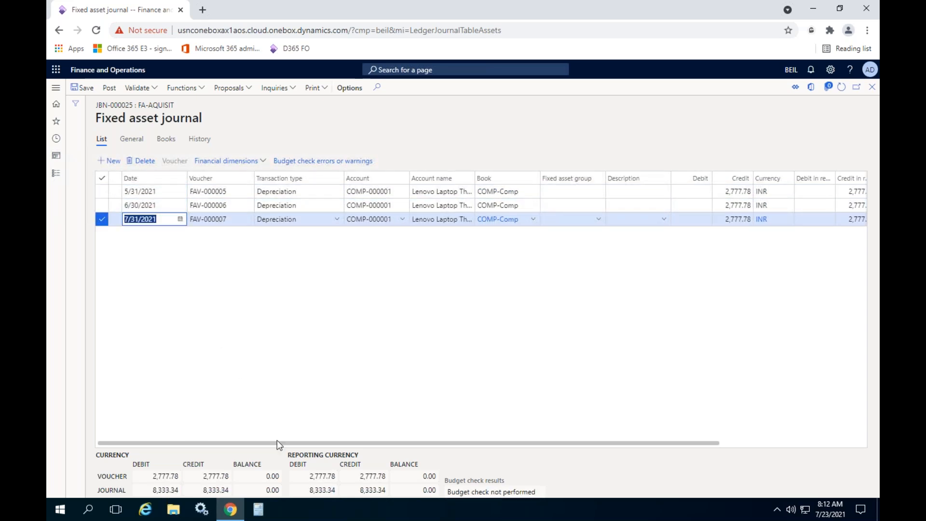
pyautogui.moveTo(282, 443); pyautogui.dragTo(435, 445)
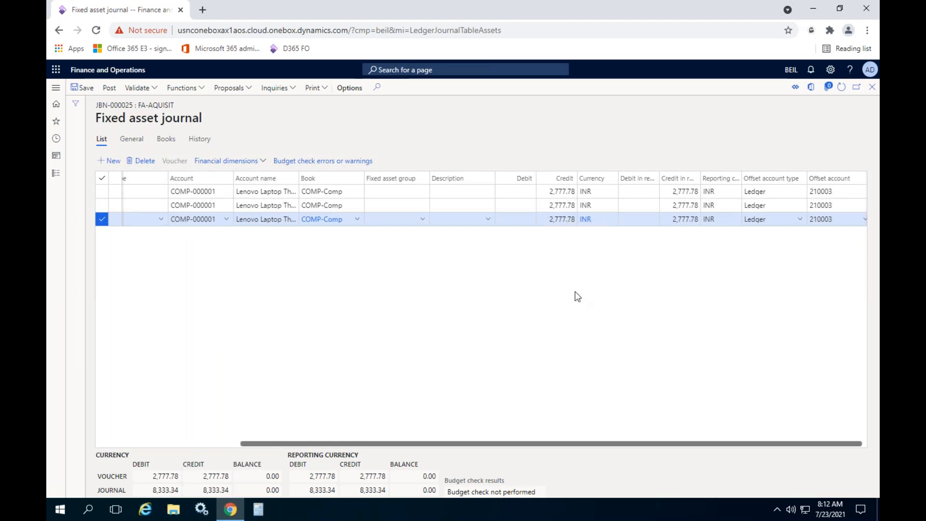
pyautogui.moveTo(604, 443); pyautogui.dragTo(607, 443)
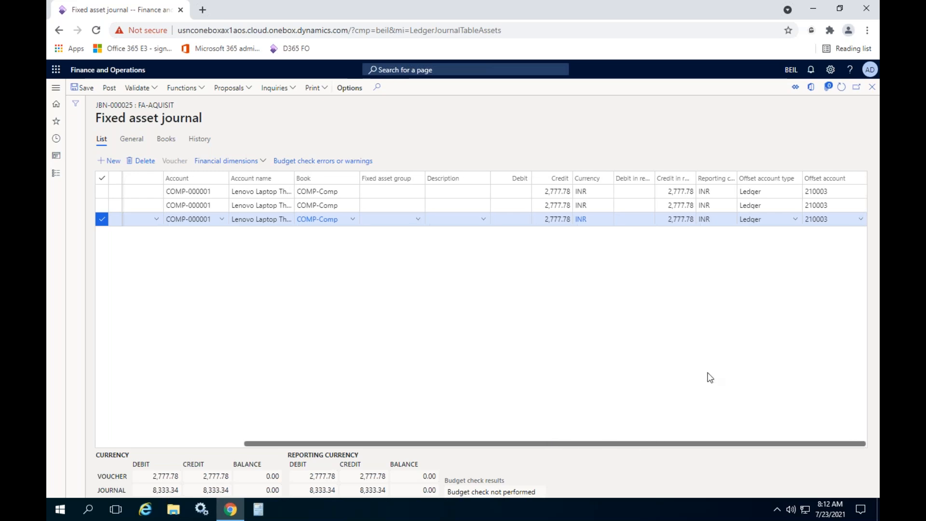
pyautogui.click(862, 221)
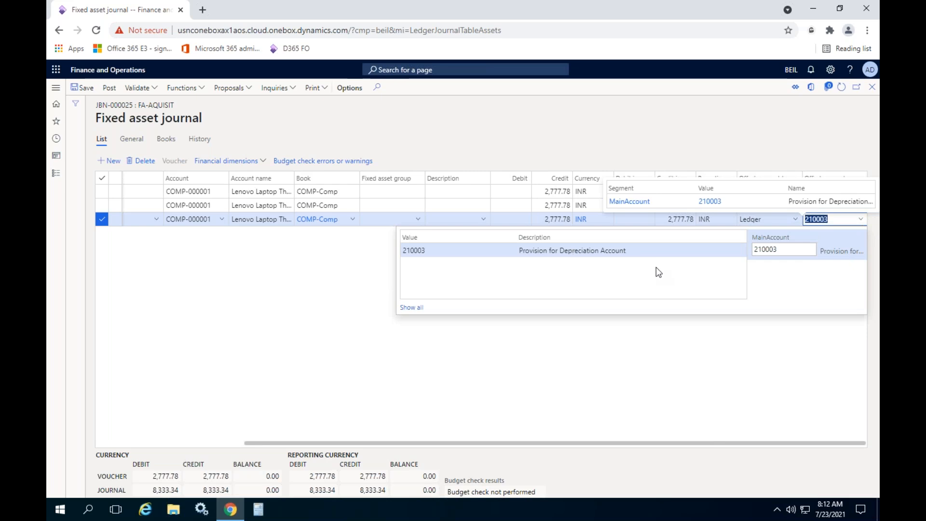
pyautogui.click(687, 411)
pyautogui.moveTo(653, 446); pyautogui.dragTo(358, 377)
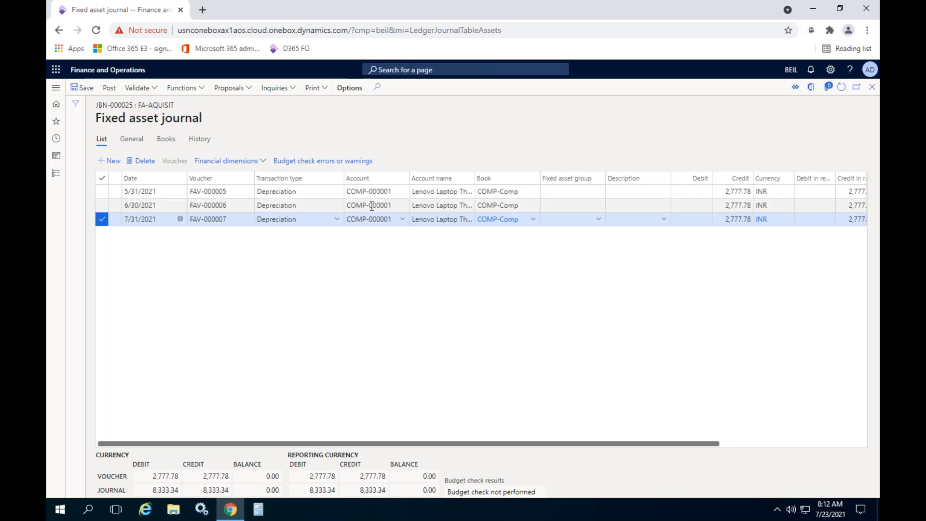
pyautogui.moveTo(371, 206)
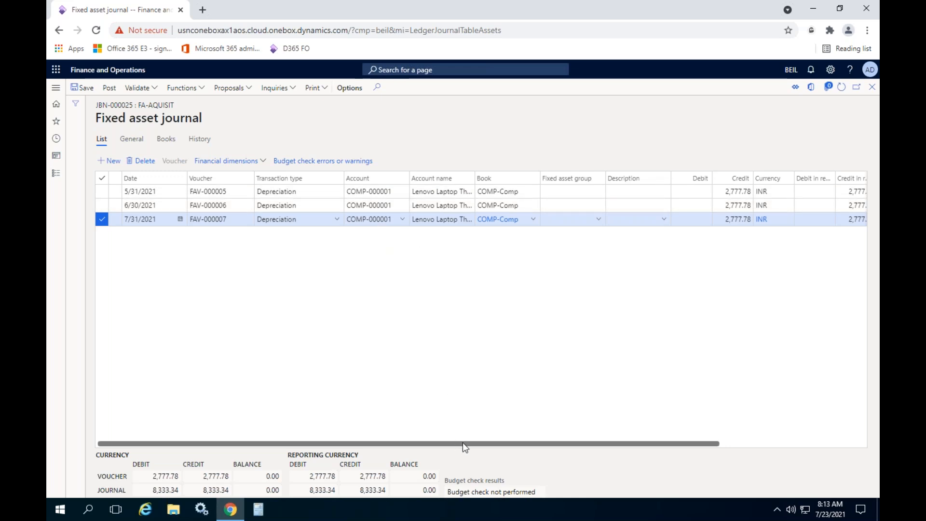
pyautogui.moveTo(464, 445); pyautogui.dragTo(723, 444)
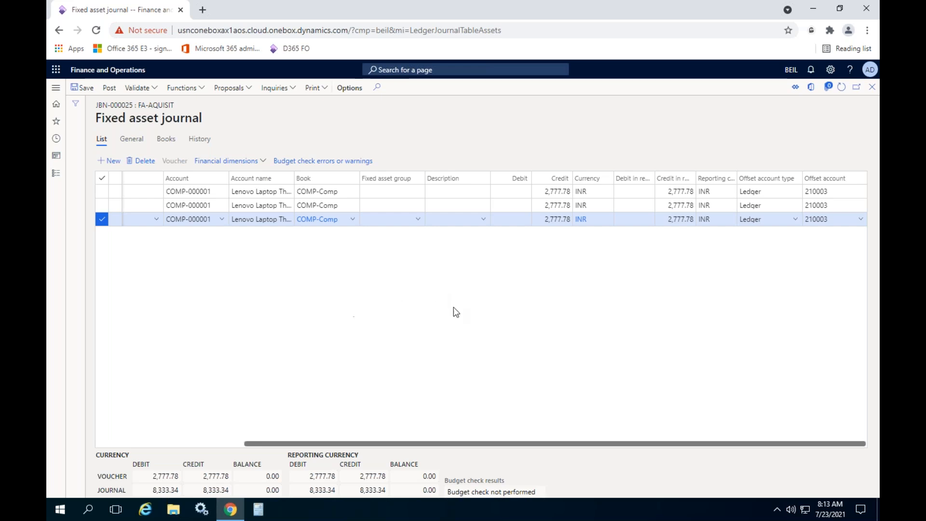
pyautogui.hscroll(-5, 481, 444)
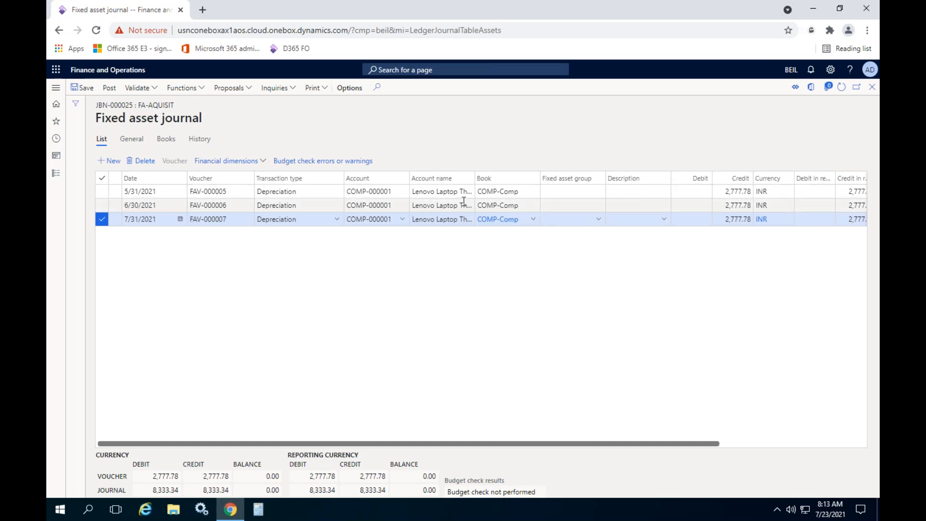
pyautogui.click(240, 88)
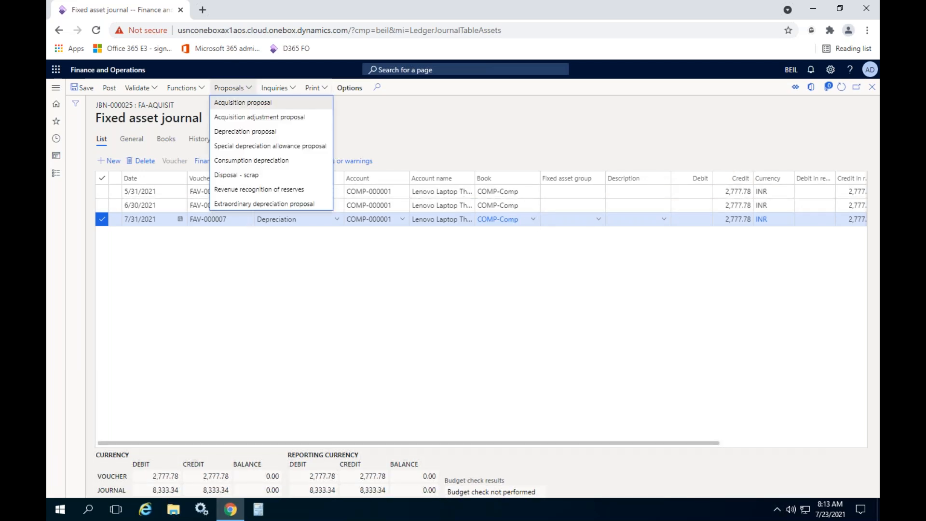
pyautogui.click(247, 136)
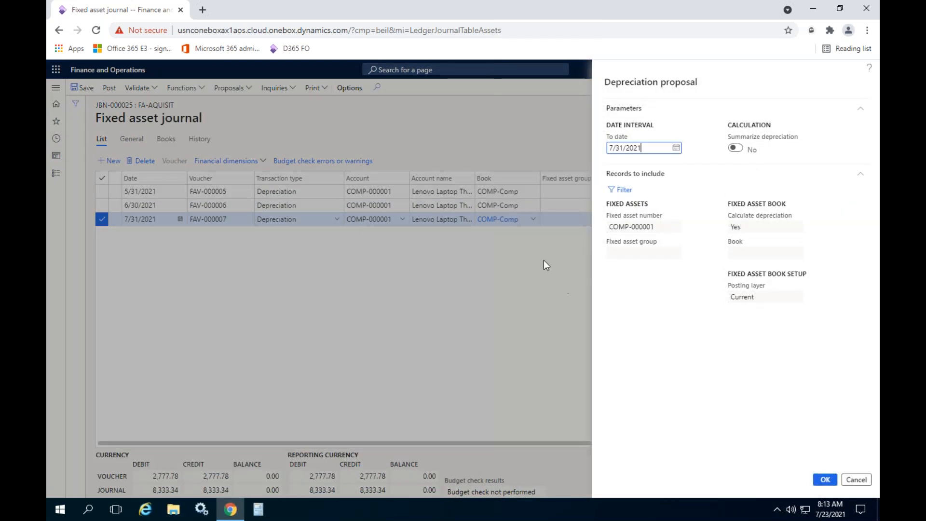
pyautogui.click(855, 480)
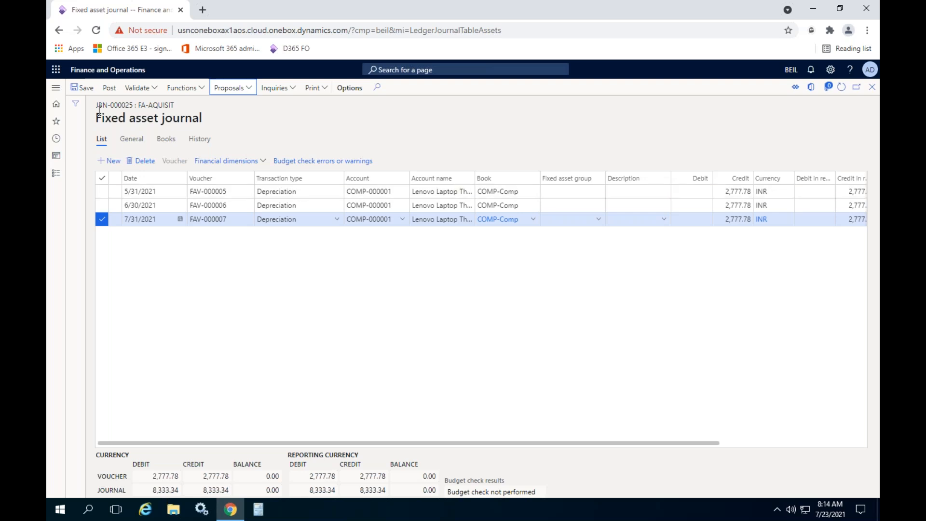
# - Post depreciation journal JBN-000025 and review the ledger accounts and amounts in the voucher transactions of its 5/31/2021 line
pyautogui.click(110, 89)
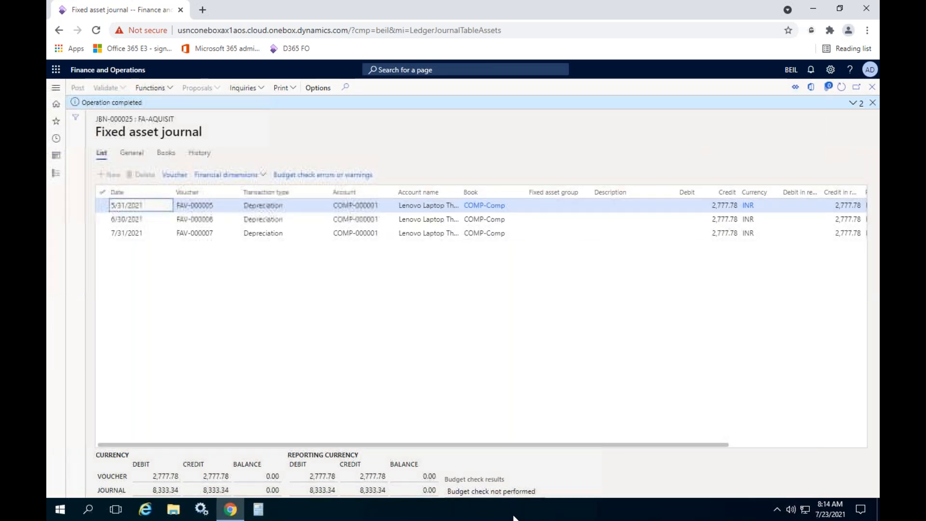
pyautogui.click(174, 176)
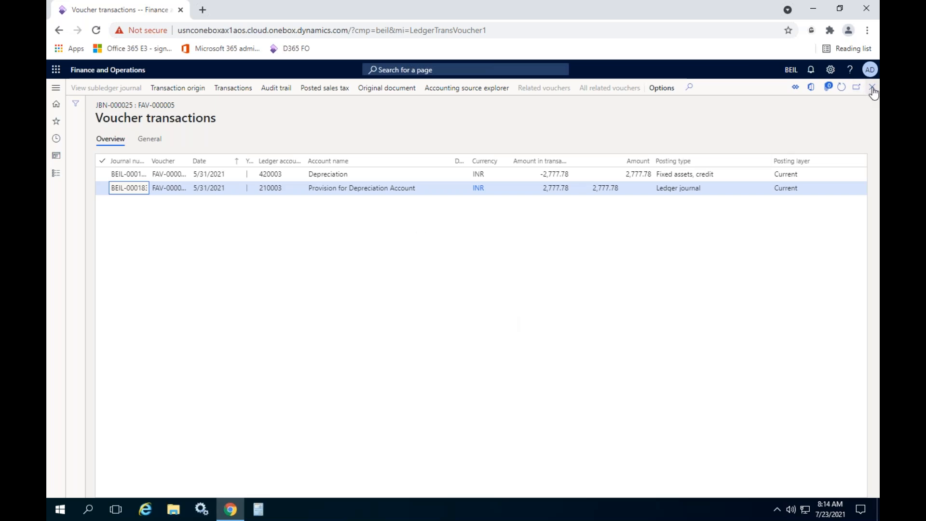
pyautogui.click(546, 176)
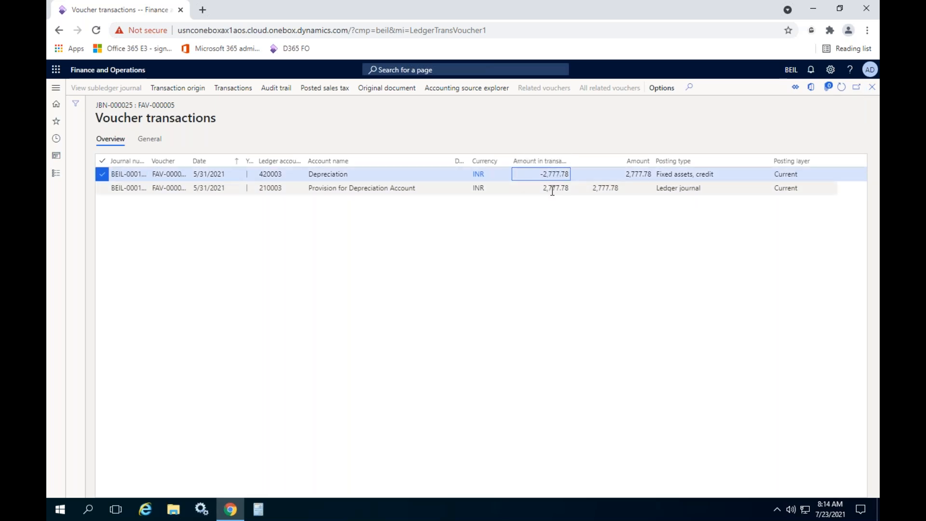
pyautogui.click(550, 188)
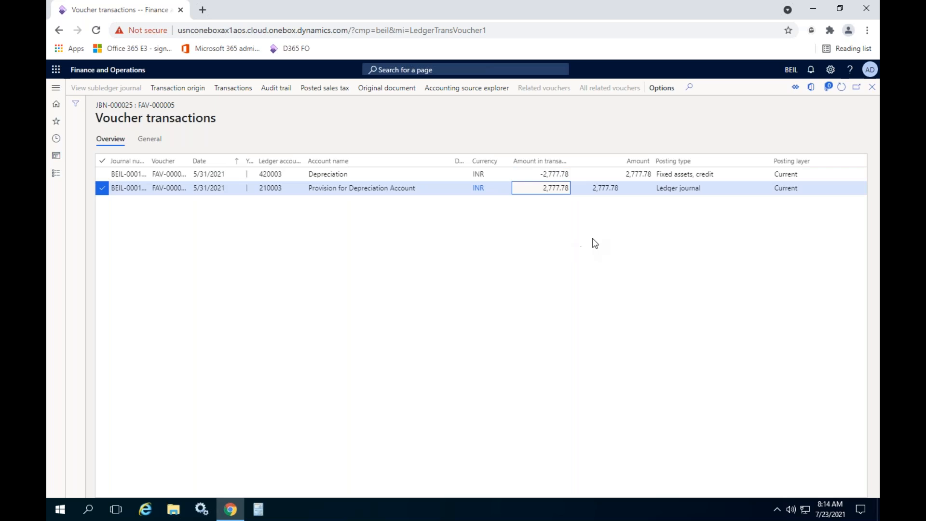
pyautogui.click(872, 87)
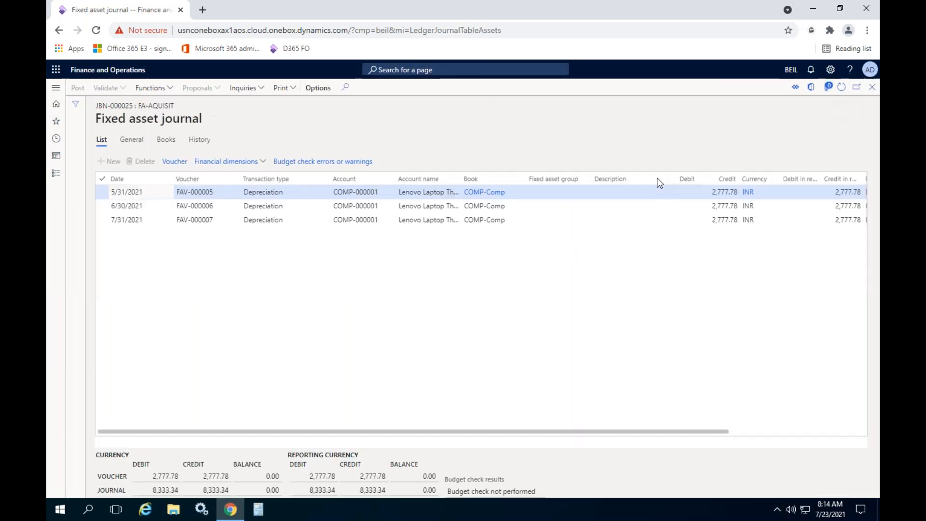
pyautogui.click(871, 104)
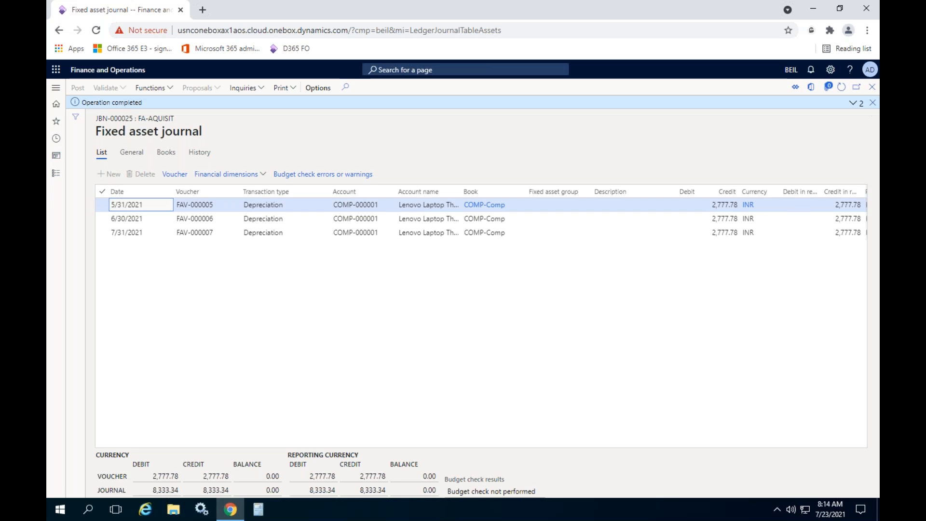
# - Open the Standard fixed asset posting profile and display its ledger accounts for Depreciation
pyautogui.click(56, 173)
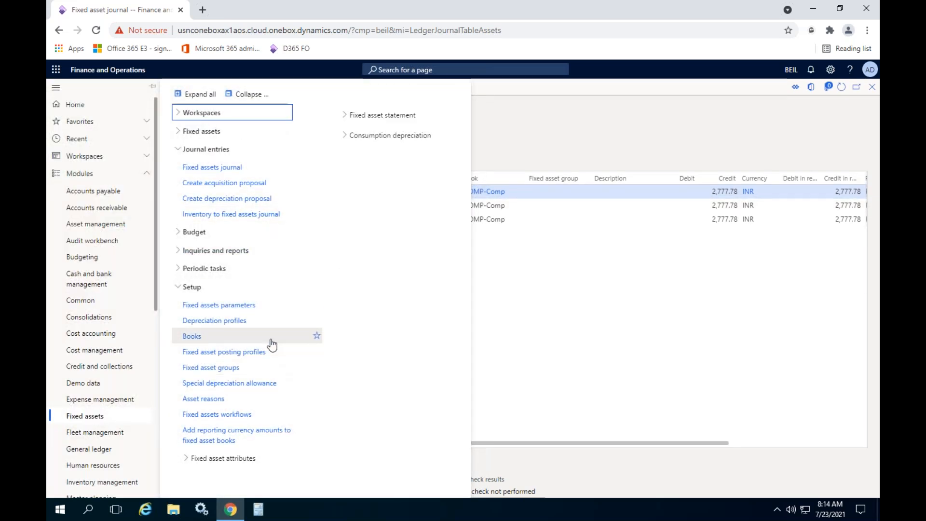
pyautogui.click(233, 356)
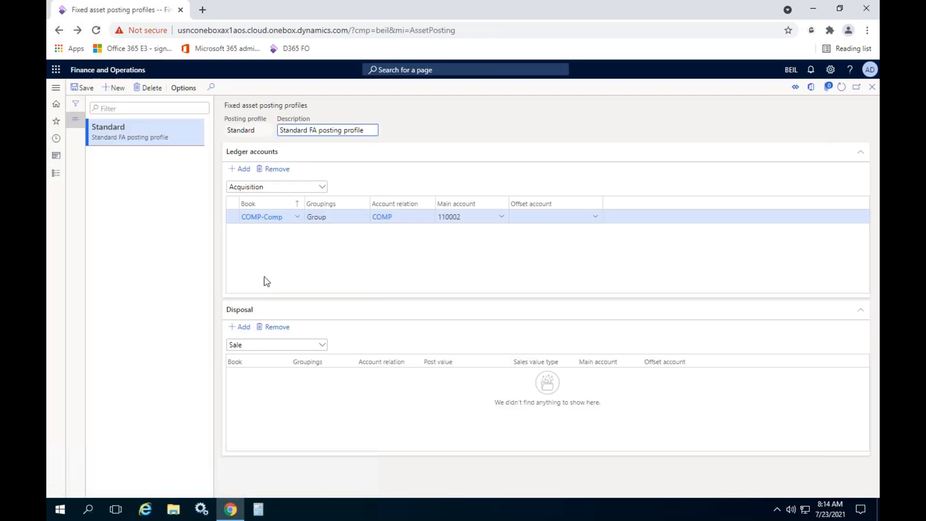
pyautogui.click(322, 187)
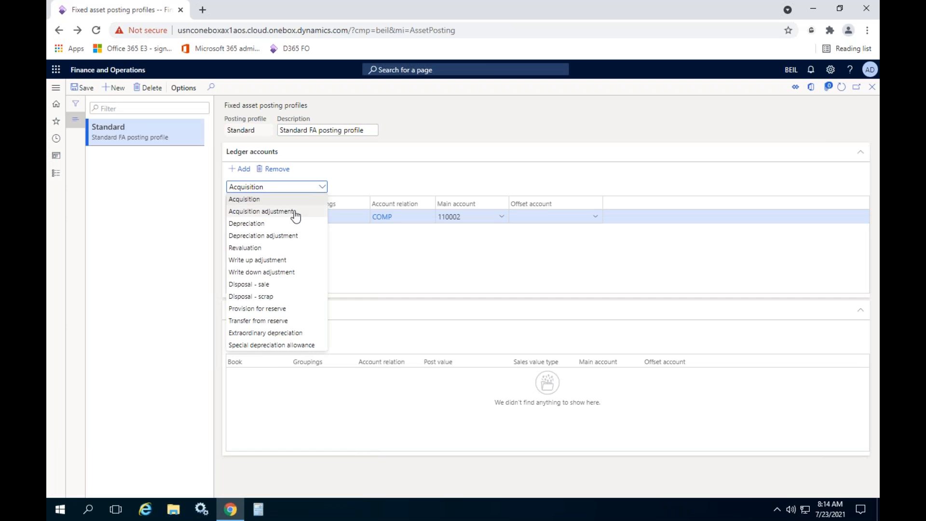
pyautogui.click(271, 225)
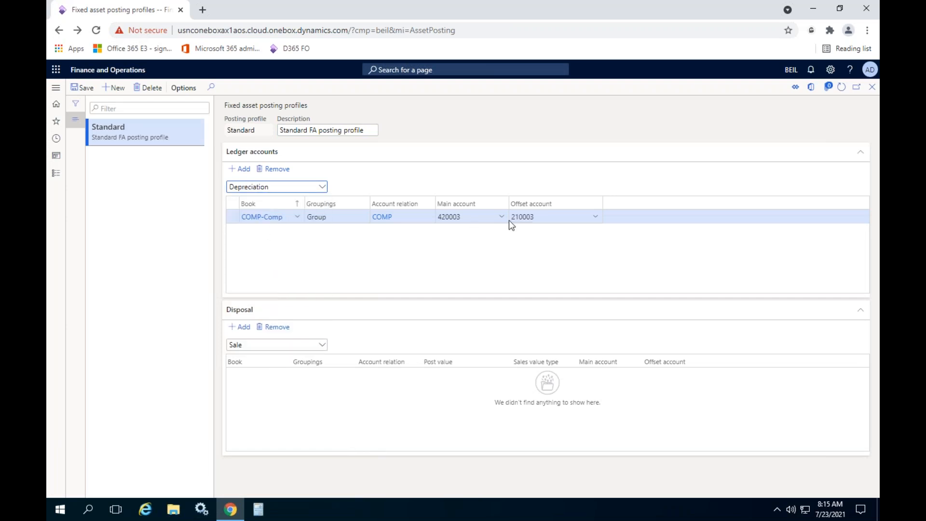
# - Set the COMP-Comp depreciation posting to main account 210003 and offset account 420003, and close the posting profile
pyautogui.click(468, 218)
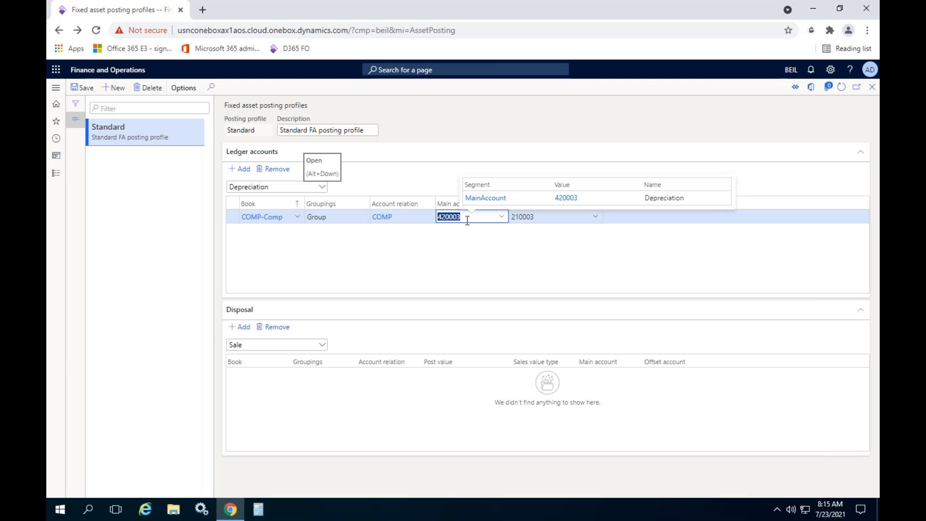
pyautogui.click(562, 217)
pyautogui.hotkey('ctrl', 'c')
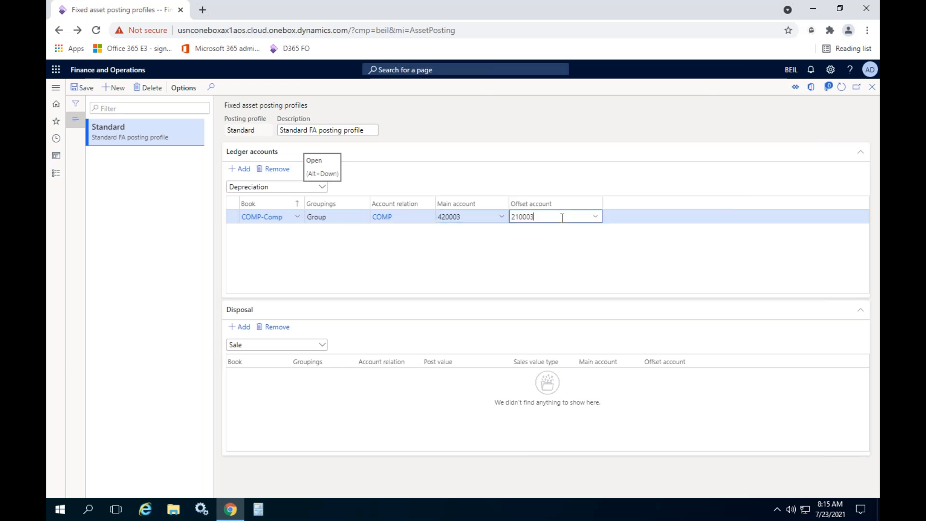
pyautogui.click(482, 216)
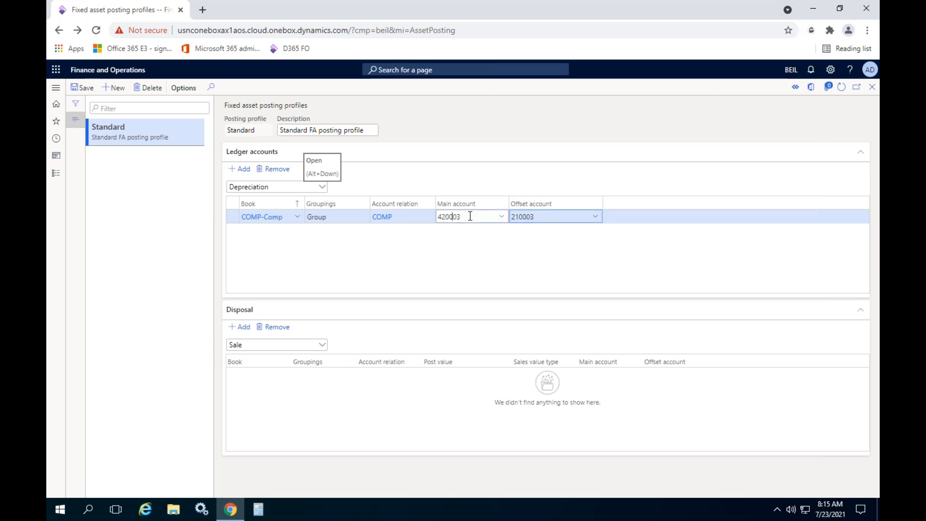
pyautogui.hotkey('ctrl', 'v')
pyautogui.press('Tab')
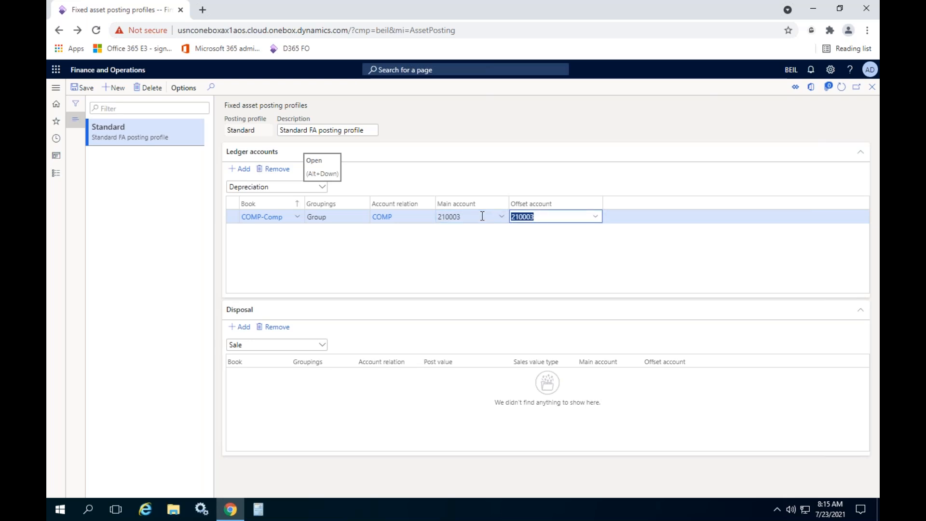
pyautogui.write('dep')
pyautogui.click(321, 247)
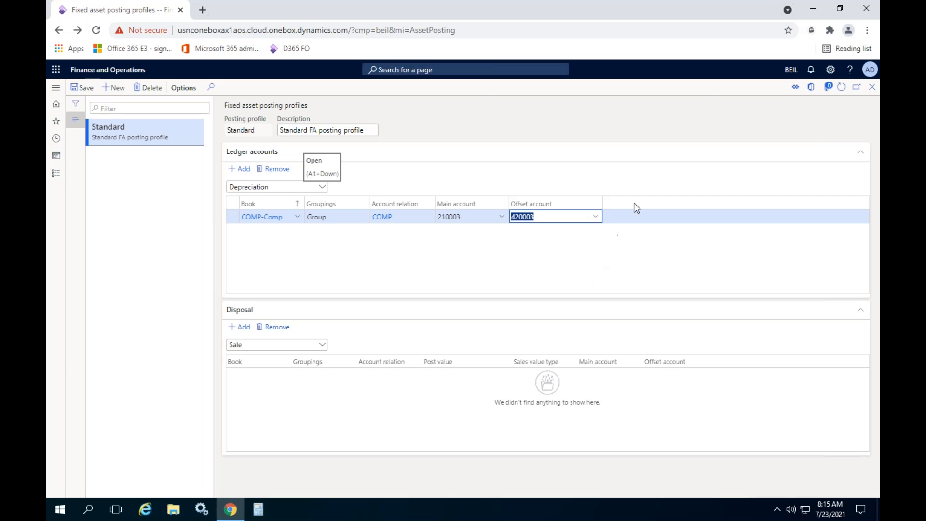
pyautogui.click(872, 87)
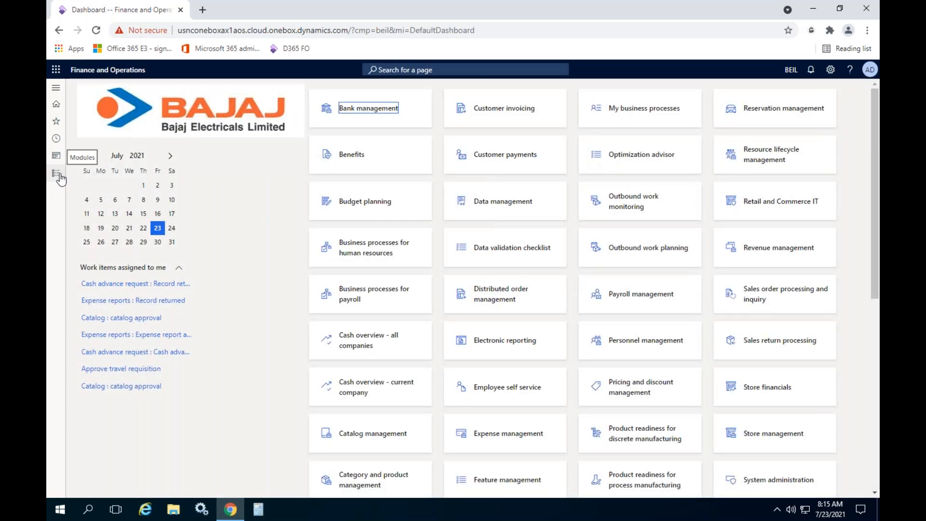
# - Create a new fixed assets journal with the name FA-Aquisit and open its lines
pyautogui.click(54, 176)
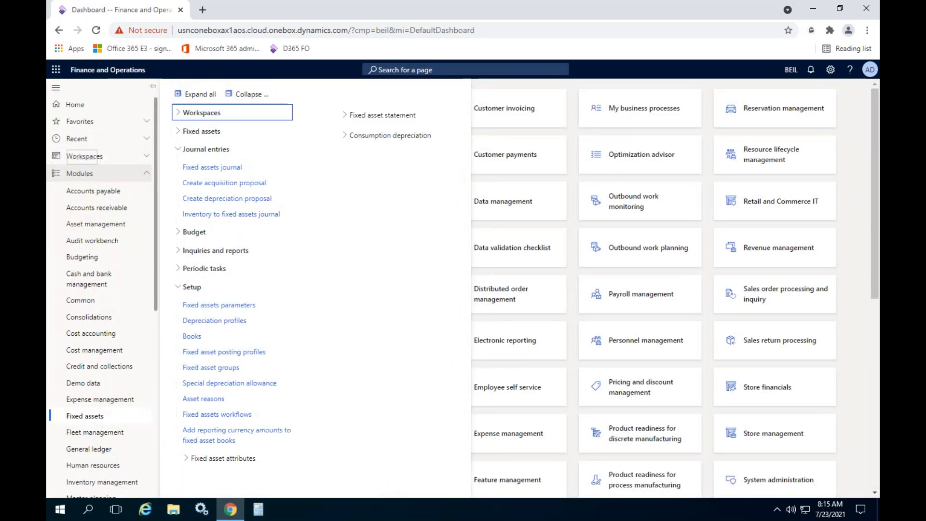
pyautogui.click(232, 167)
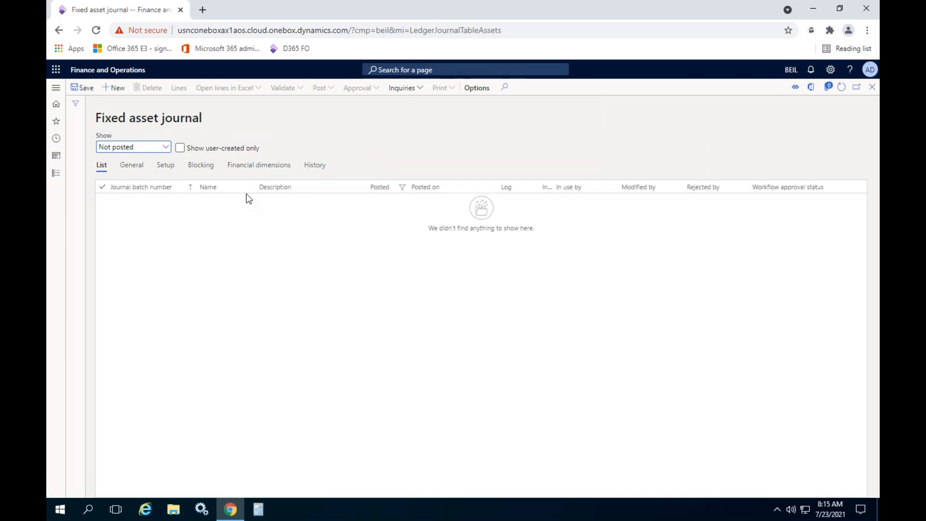
pyautogui.click(114, 88)
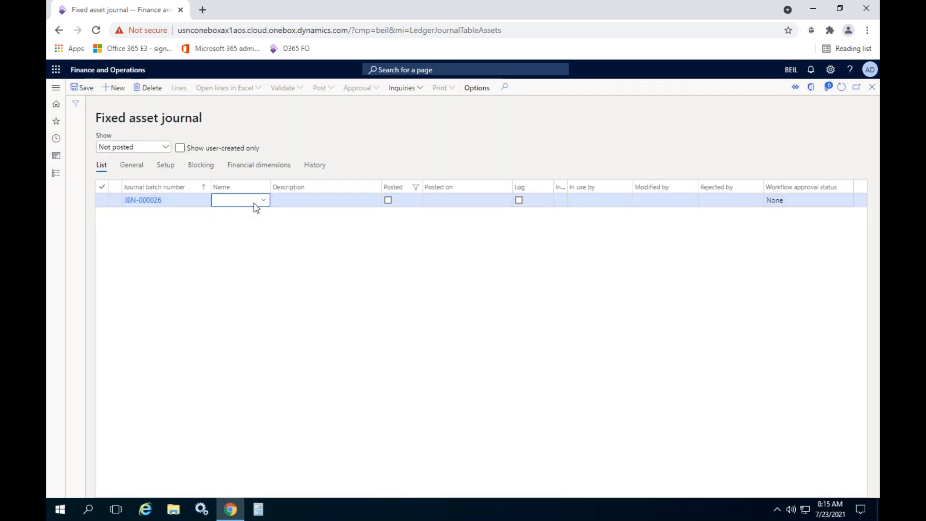
pyautogui.click(265, 202)
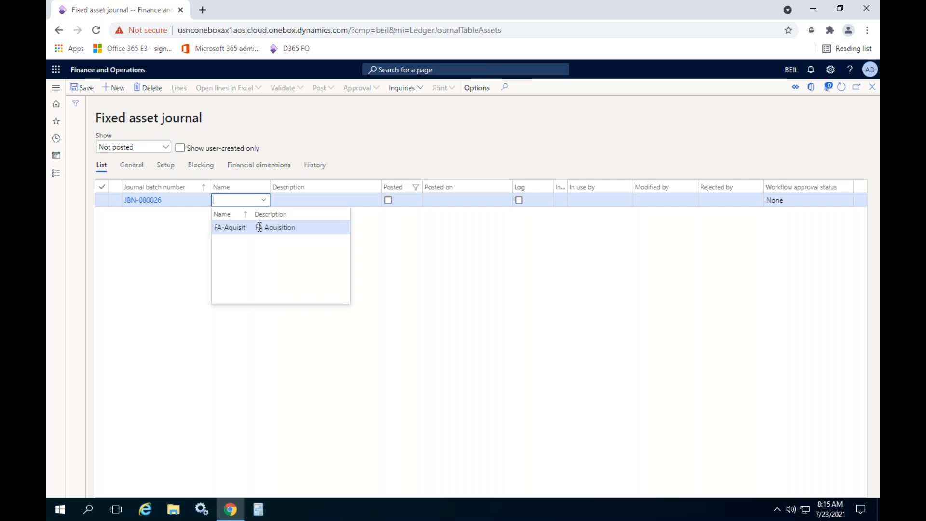
pyautogui.click(259, 226)
pyautogui.click(172, 94)
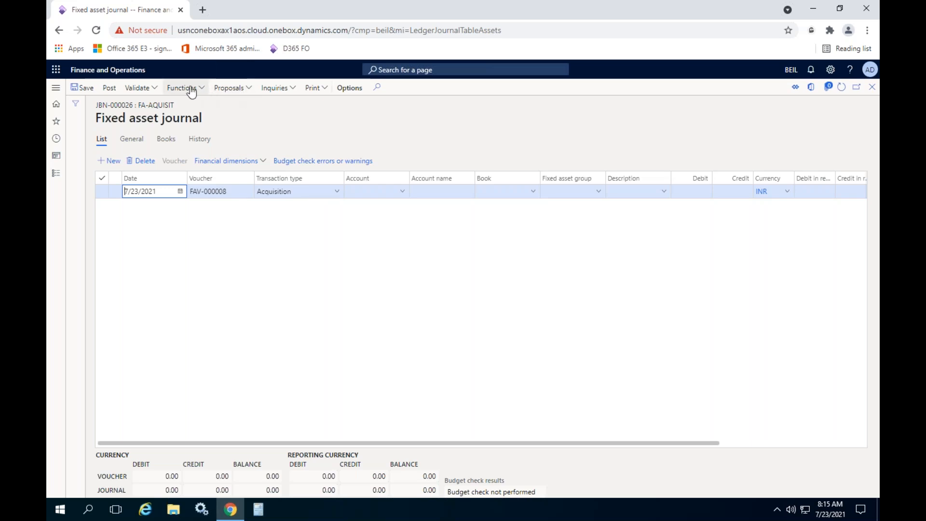
# - Generate a depreciation proposal for COMP-000001 with the to date 8/31/2021 and dismiss the completion notice
pyautogui.click(230, 88)
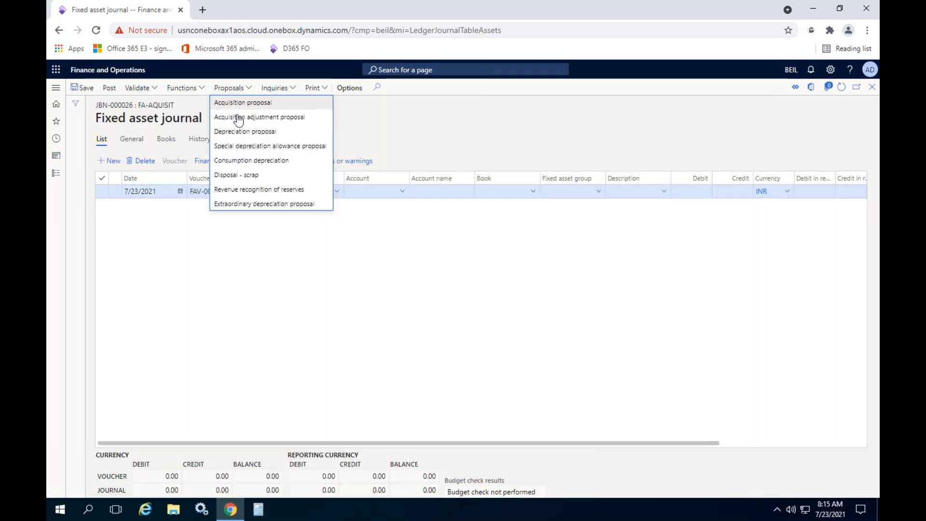
pyautogui.click(241, 131)
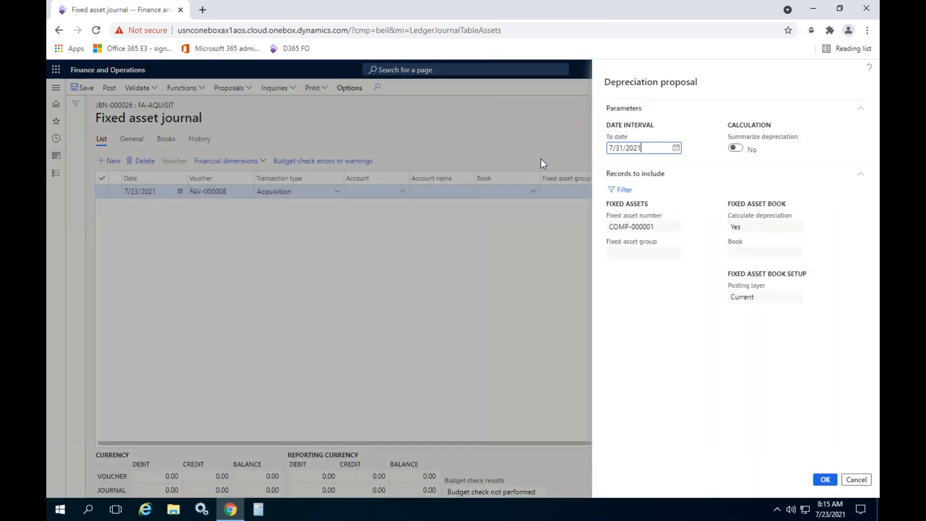
pyautogui.click(675, 147)
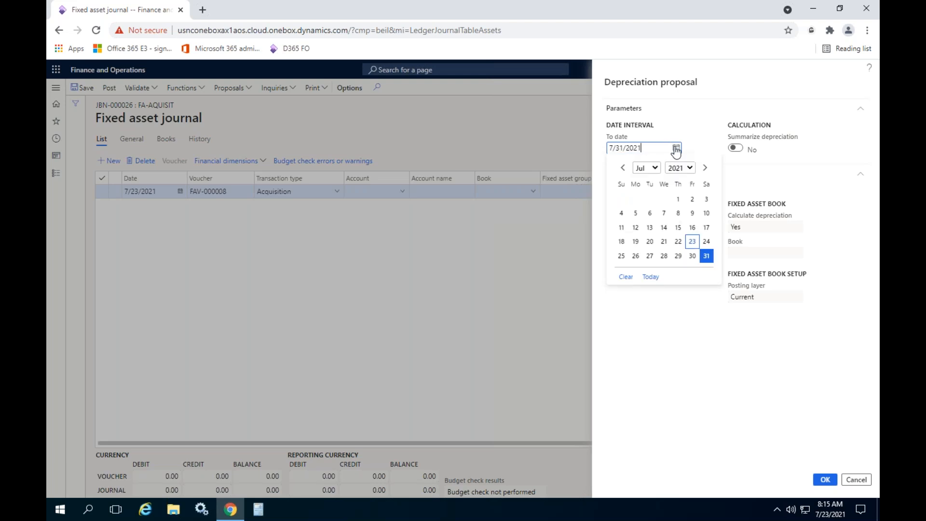
pyautogui.click(705, 167)
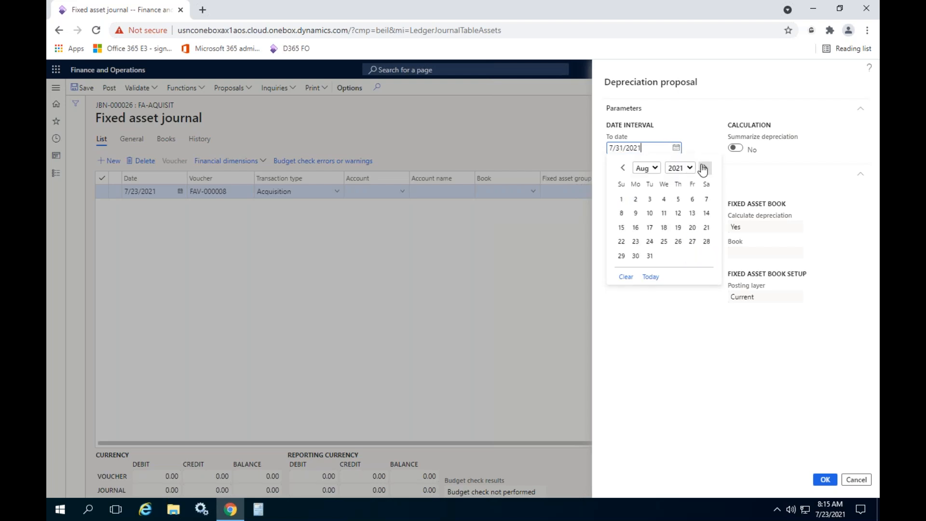
pyautogui.click(650, 255)
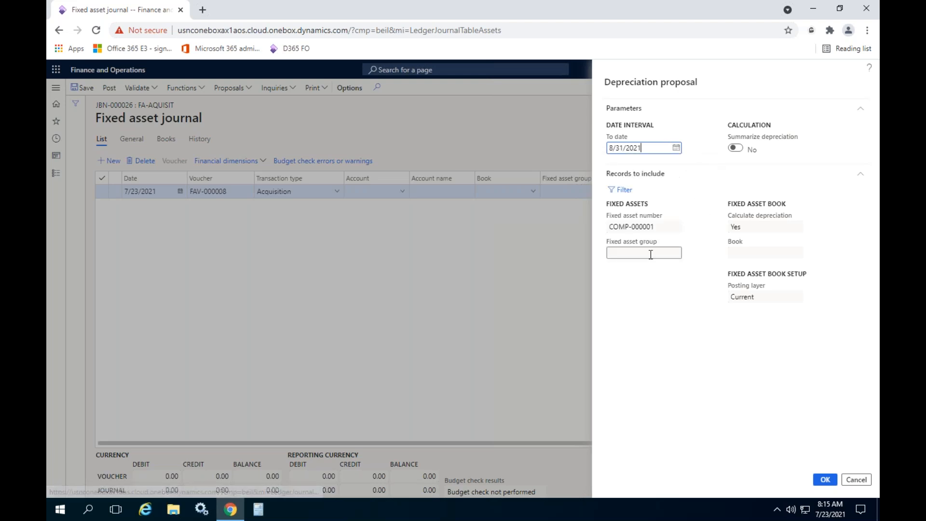
pyautogui.click(826, 480)
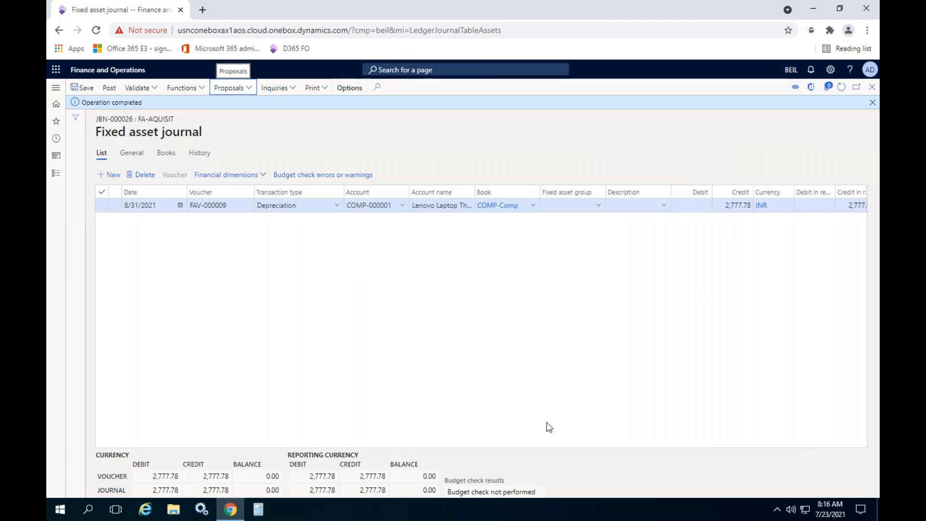
pyautogui.click(872, 102)
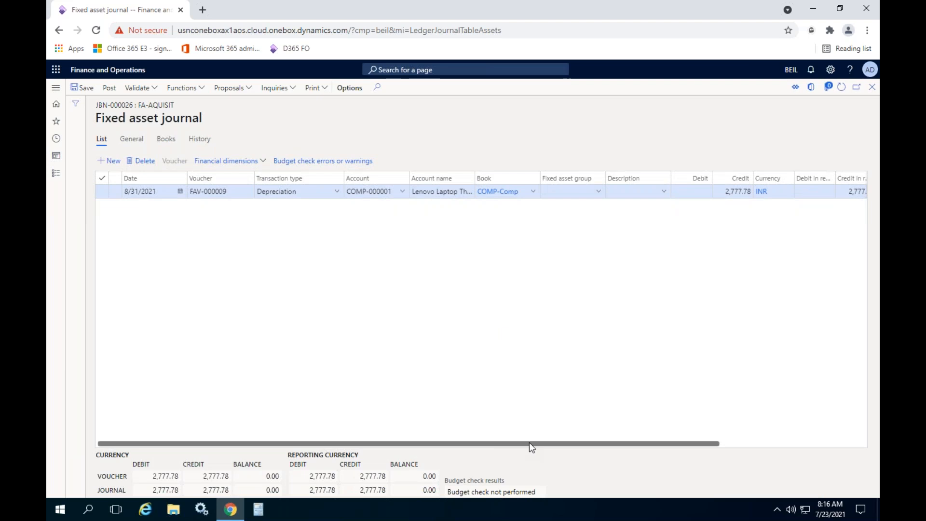
# - Check the offset account of the proposed 8/31/2021 depreciation line and its description
pyautogui.moveTo(529, 442); pyautogui.dragTo(810, 430)
pyautogui.click(858, 191)
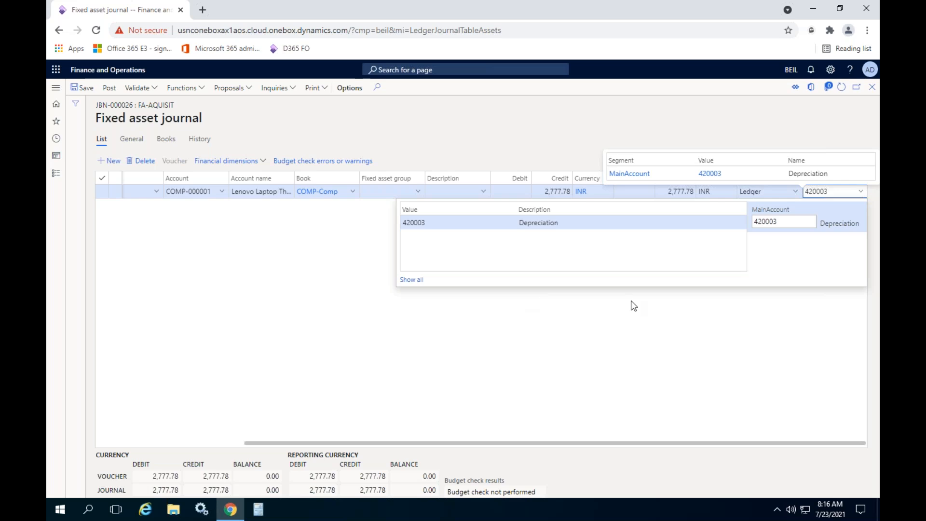
pyautogui.click(563, 368)
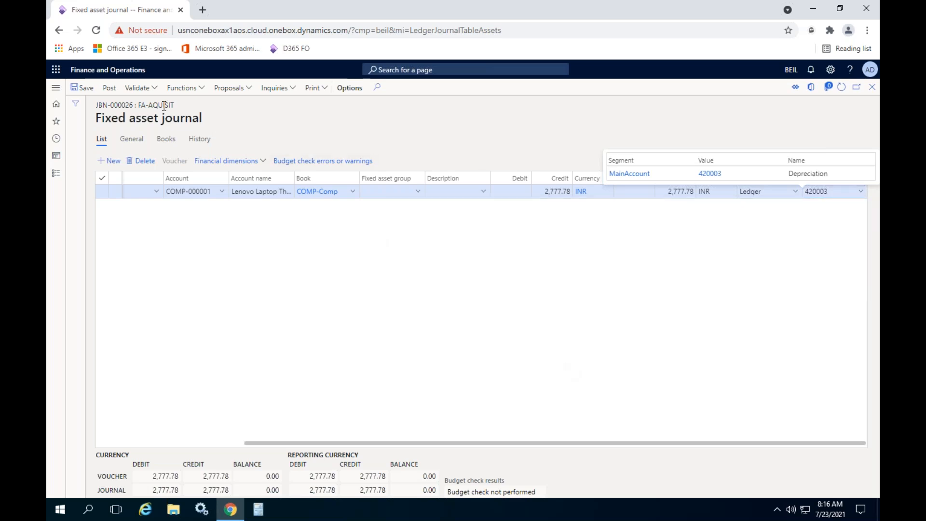
# - Post depreciation journal JBN-000026 and open the voucher transactions of its line
pyautogui.click(109, 89)
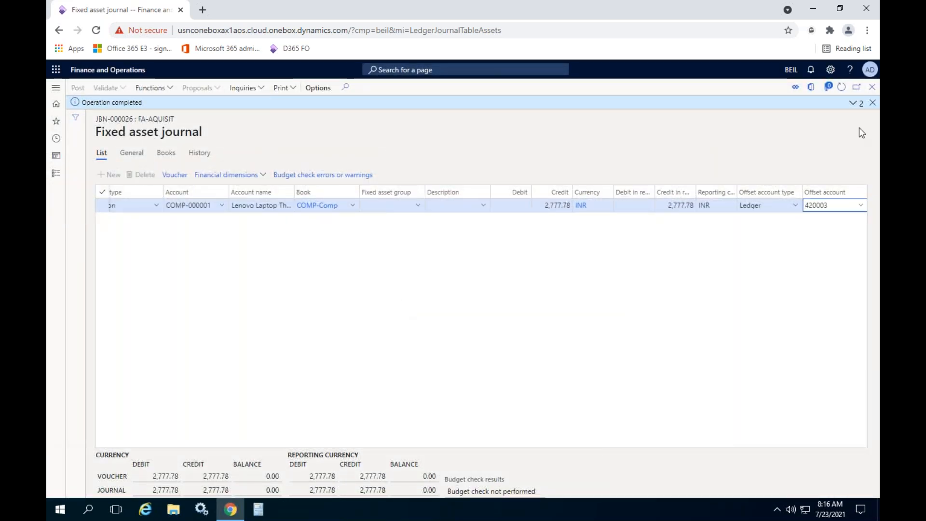
pyautogui.click(872, 102)
pyautogui.click(175, 161)
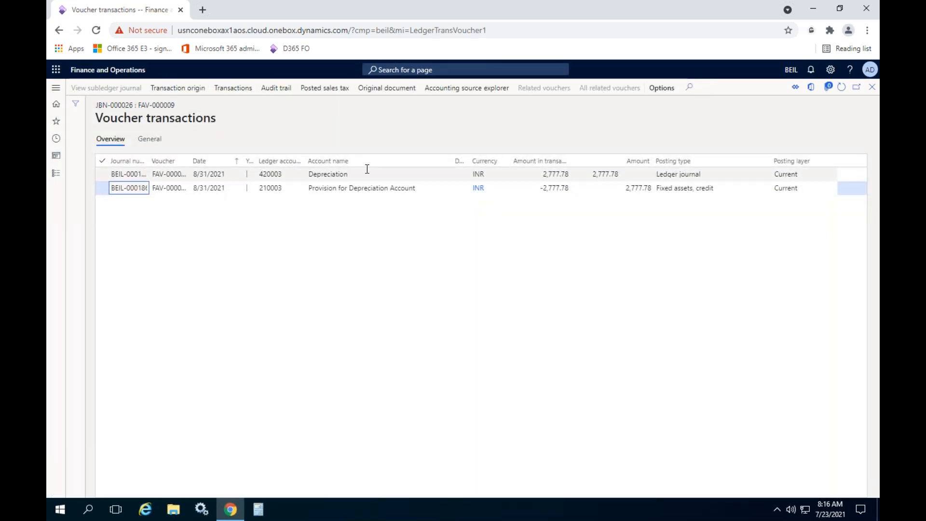
# - Check the depreciation and provision lines of the 8/31/2021 voucher, and close the voucher and the journal lines
pyautogui.click(367, 169)
pyautogui.click(366, 187)
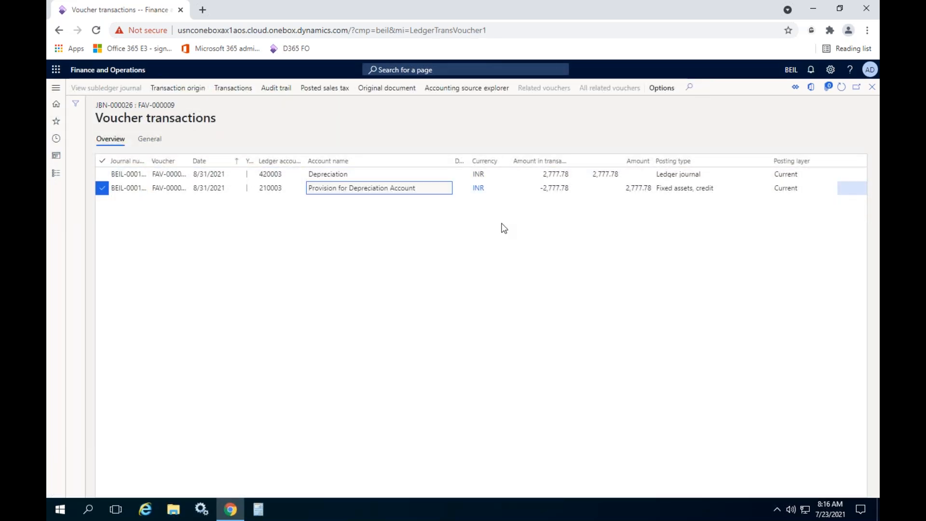
pyautogui.click(872, 87)
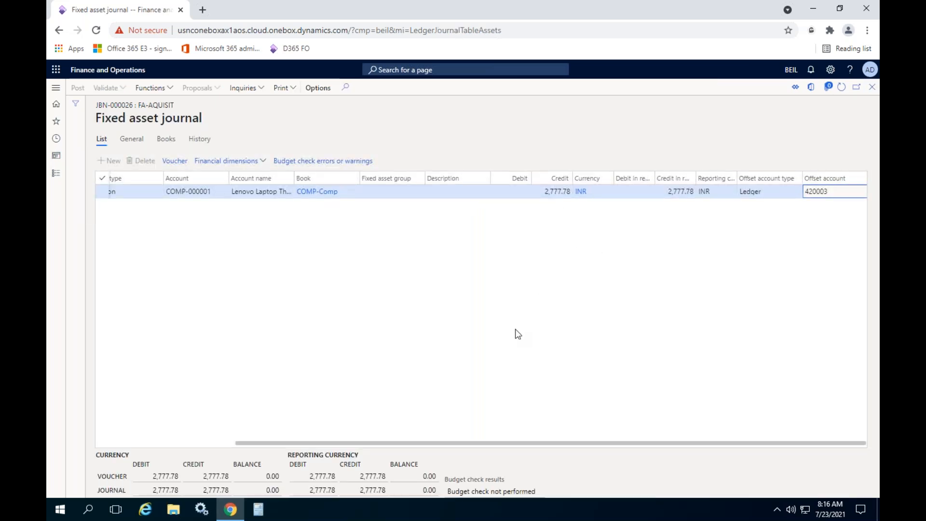
pyautogui.click(871, 87)
# - Open the fixed assets list and review the valuation balances of COMP-000001, returning to the list
pyautogui.click(56, 173)
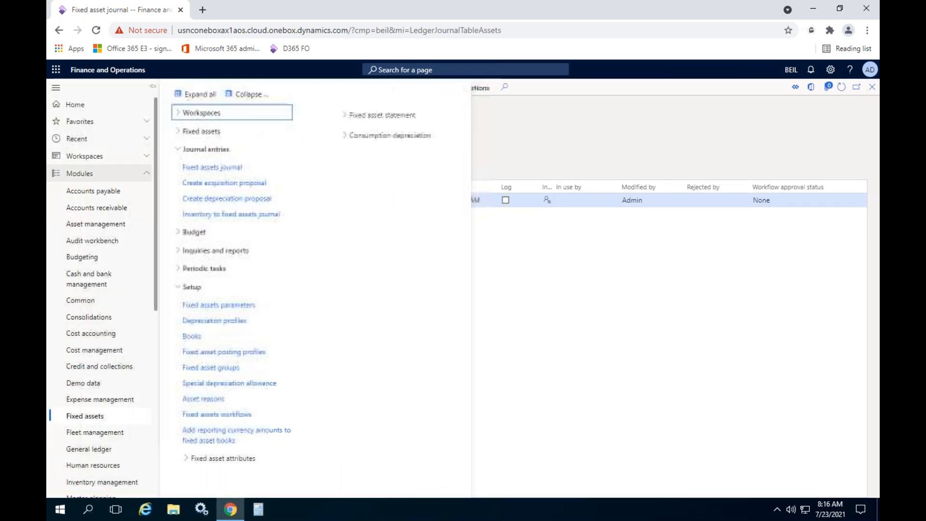
pyautogui.click(225, 131)
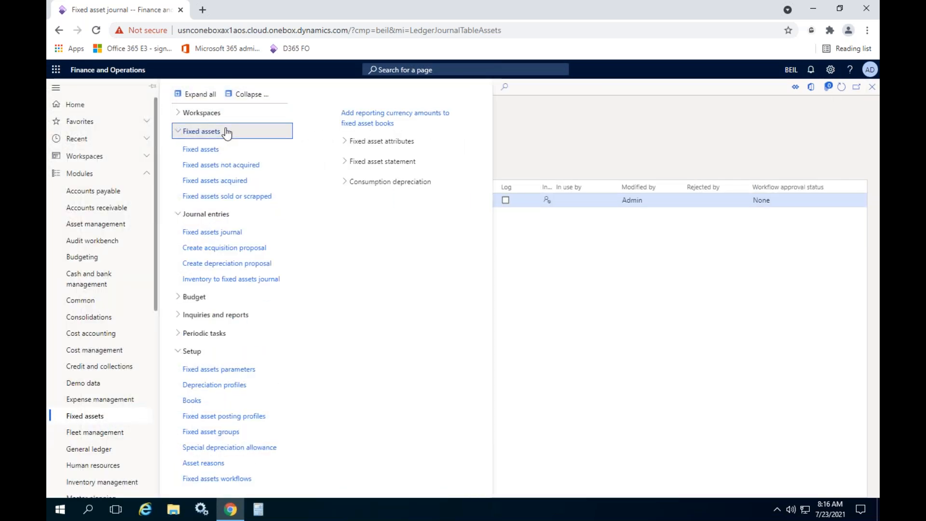
pyautogui.click(212, 151)
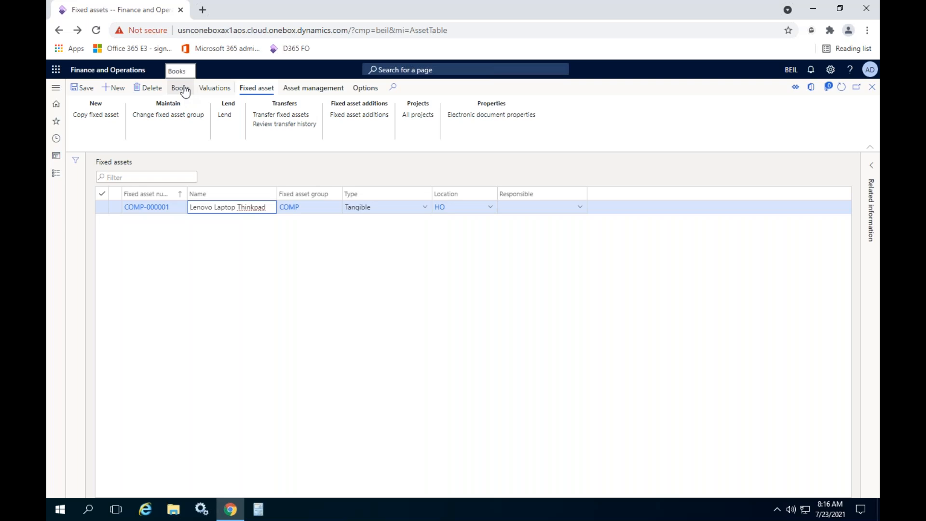
pyautogui.click(215, 89)
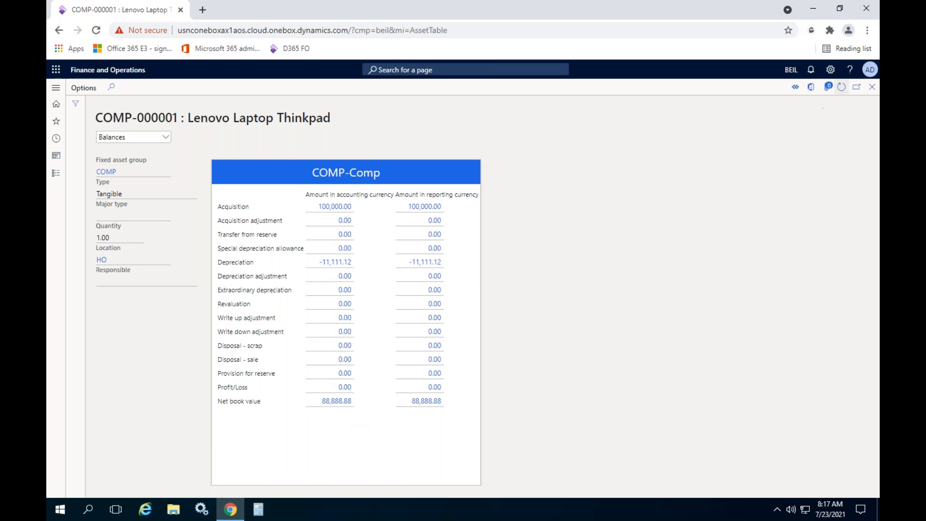
pyautogui.click(872, 87)
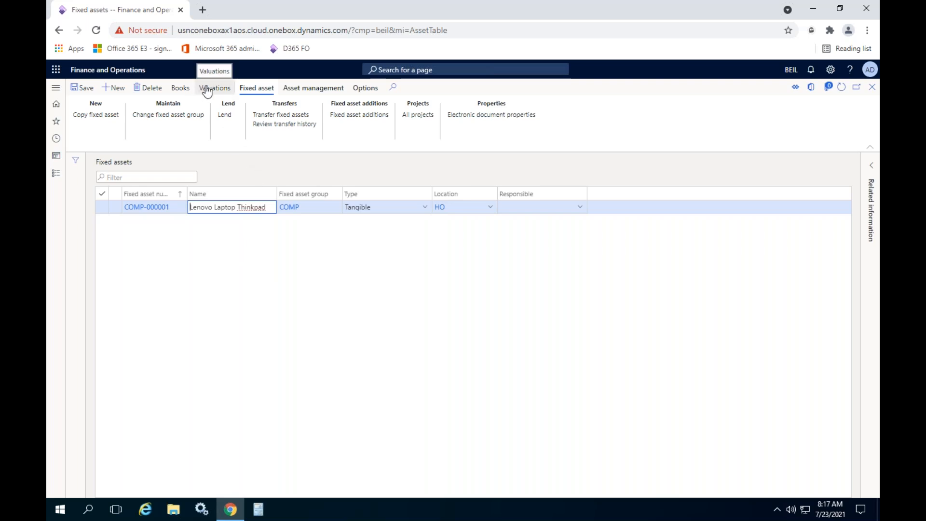
# - Open the COMP-Comp book of COMP-000001 and examine its last depreciation date, depreciation periods and remaining periods
pyautogui.click(181, 89)
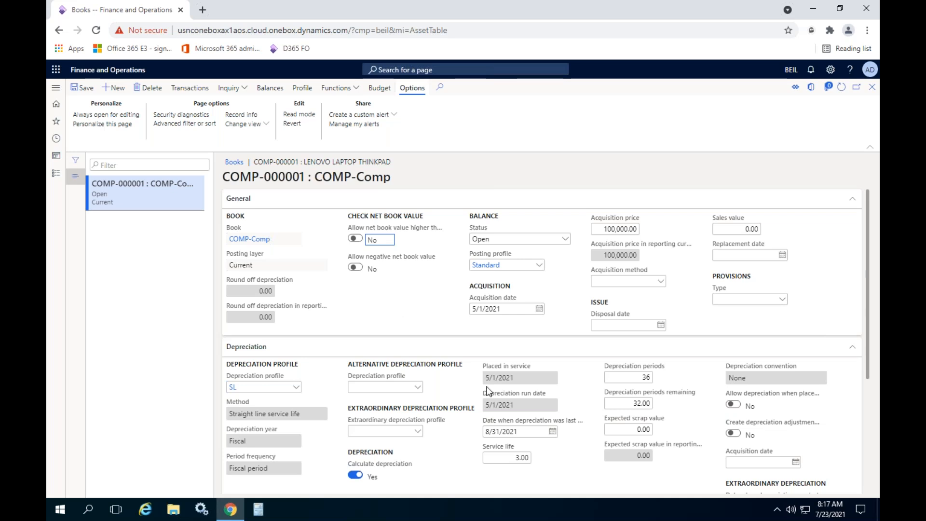
pyautogui.click(534, 429)
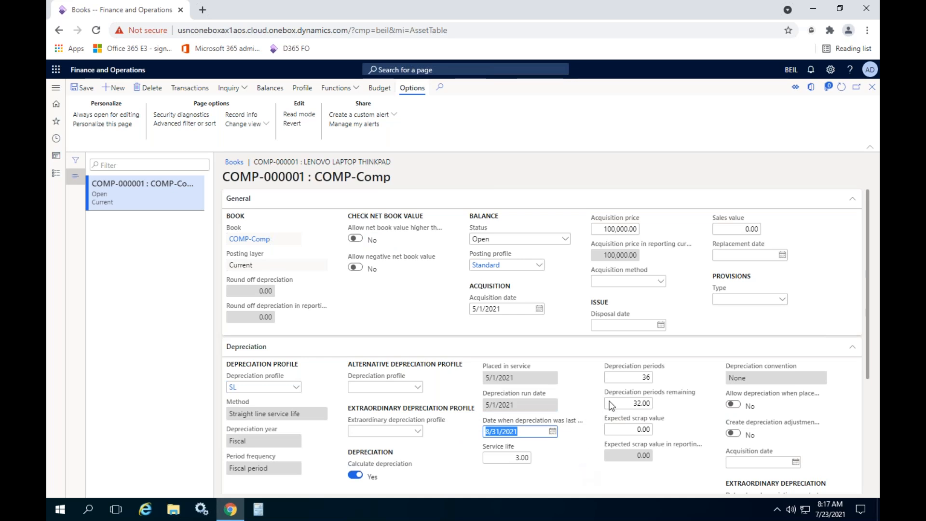
pyautogui.click(646, 377)
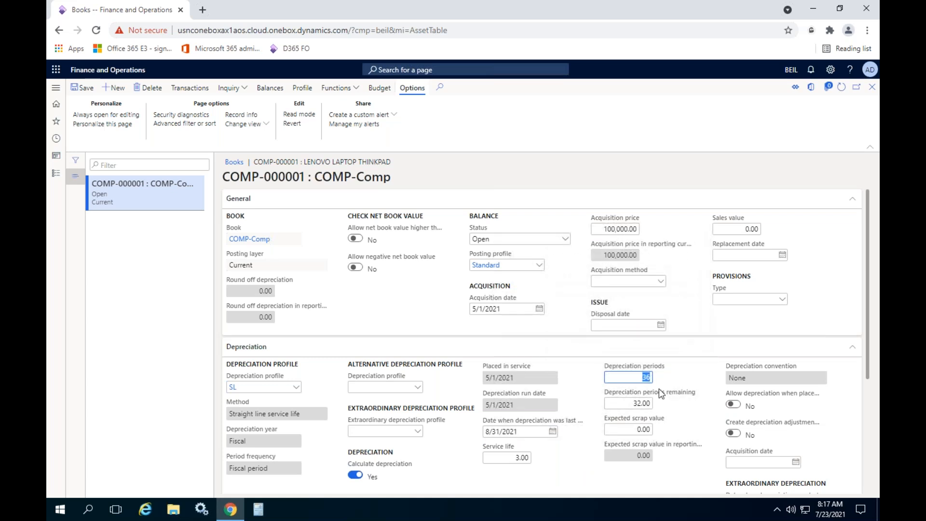
pyautogui.click(616, 402)
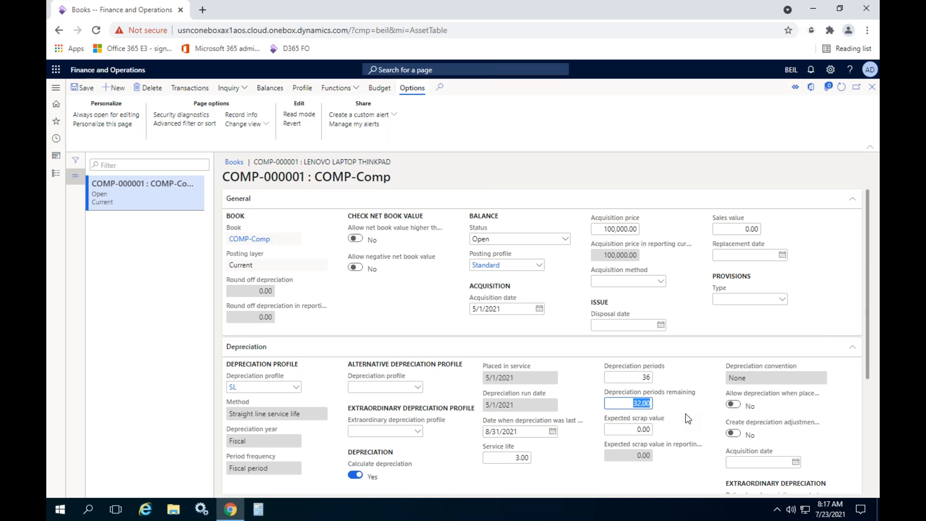
pyautogui.scroll(-1, 688, 419)
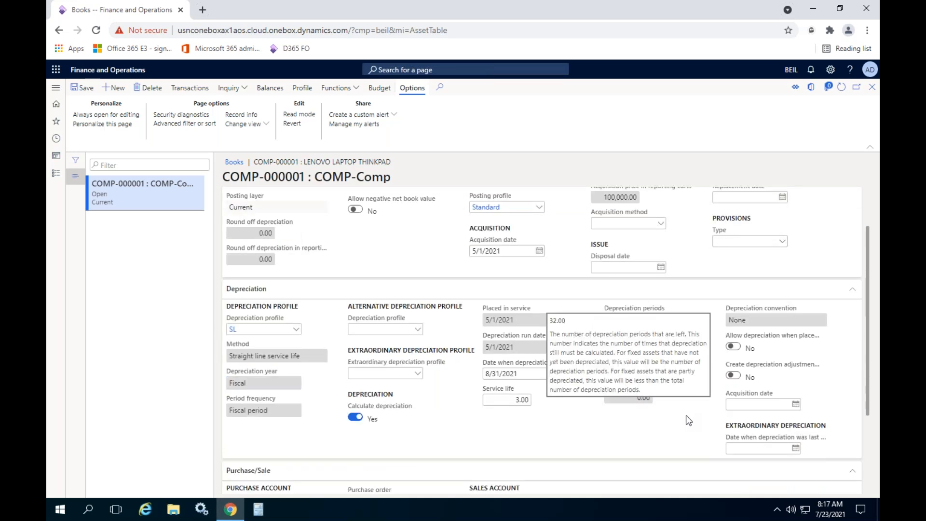
pyautogui.scroll(-2, 688, 420)
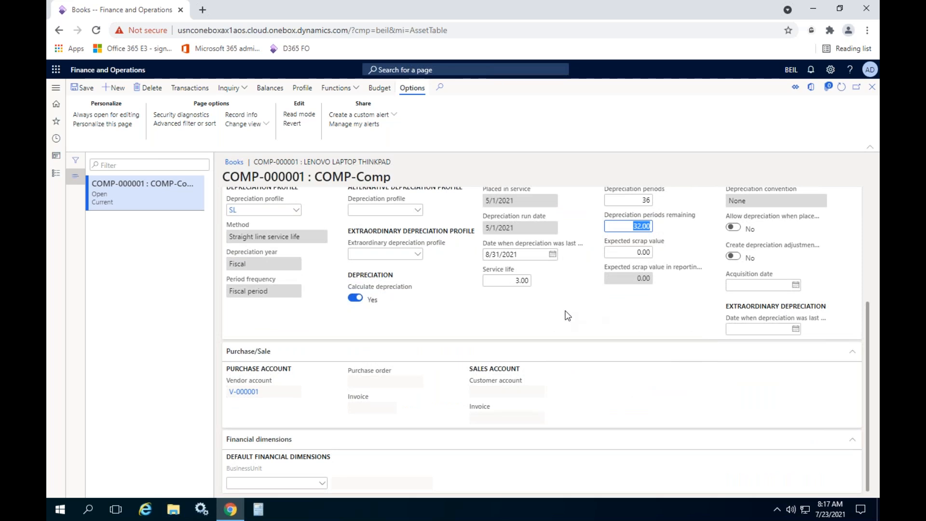
pyautogui.scroll(3, 567, 315)
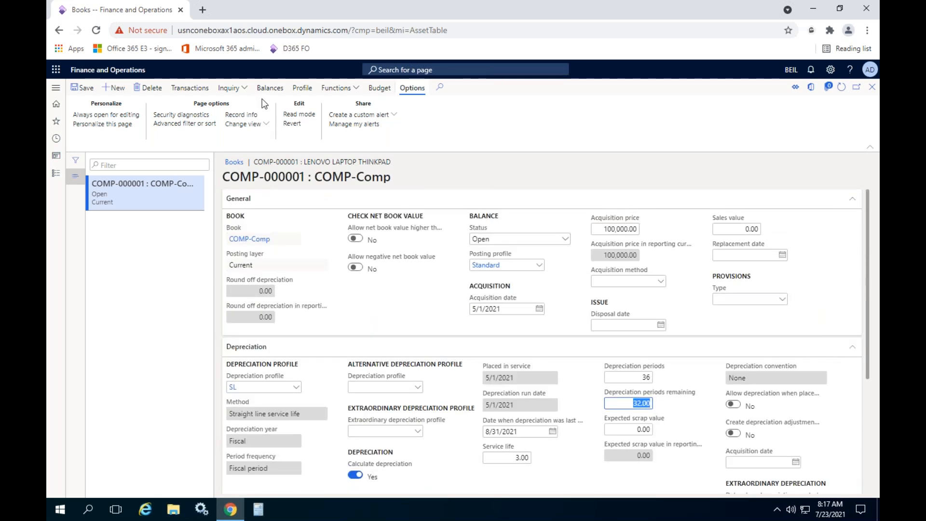
# - Review the fixed asset balances and the inventory transactions of the COMP-Comp book, closing each view
pyautogui.click(263, 92)
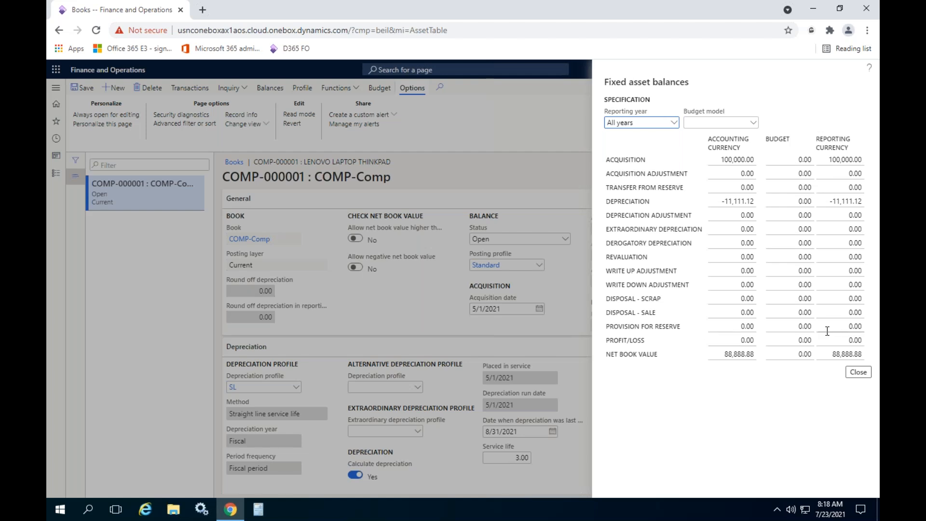
pyautogui.click(858, 373)
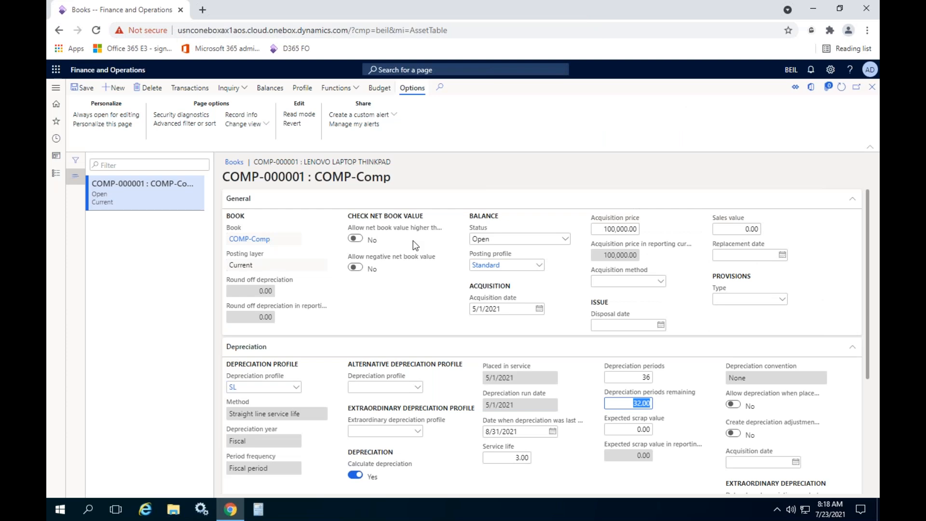
pyautogui.click(229, 87)
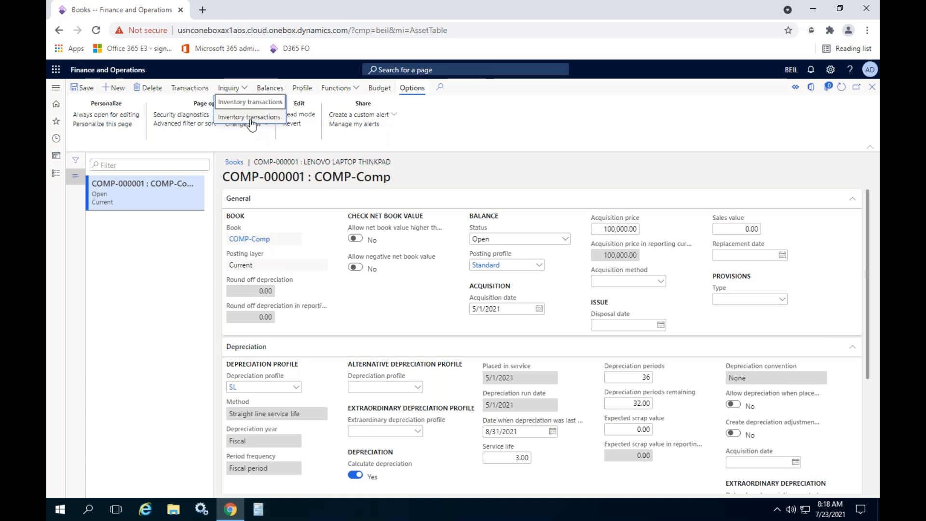
pyautogui.click(250, 118)
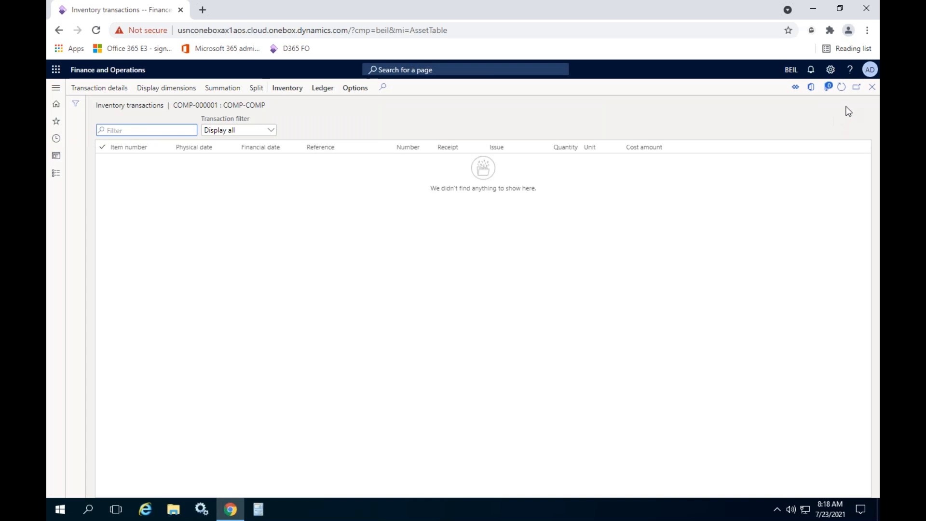
pyautogui.click(870, 89)
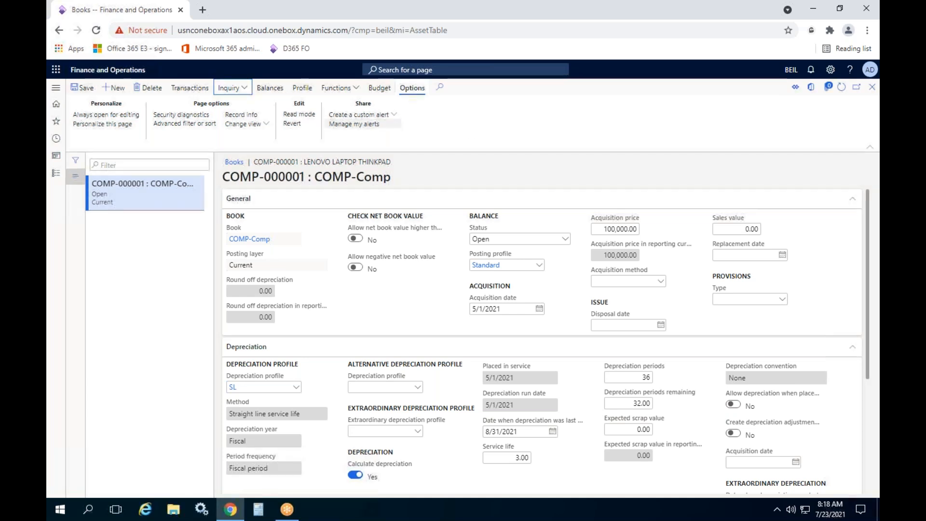
# - Open the fixed asset transactions of the COMP-Comp book and check the acquisition line's date, type and amount
pyautogui.click(190, 89)
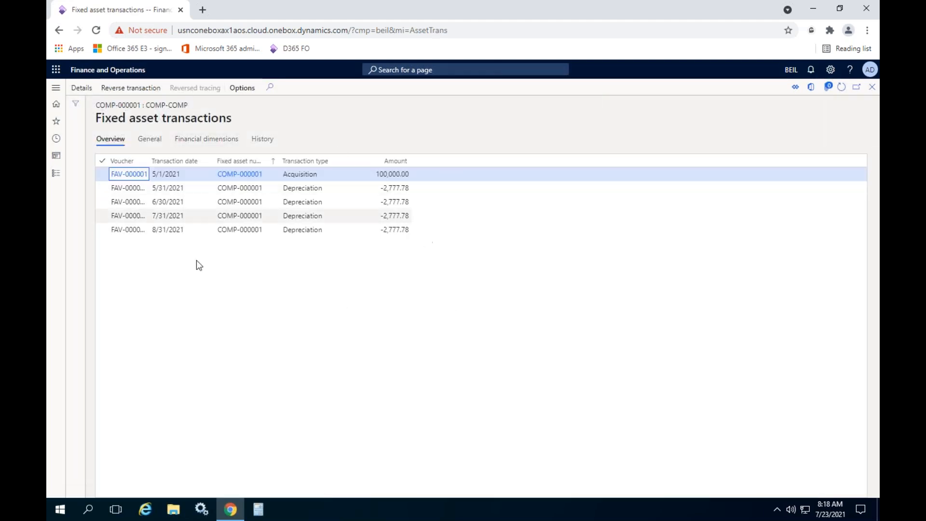
pyautogui.click(183, 175)
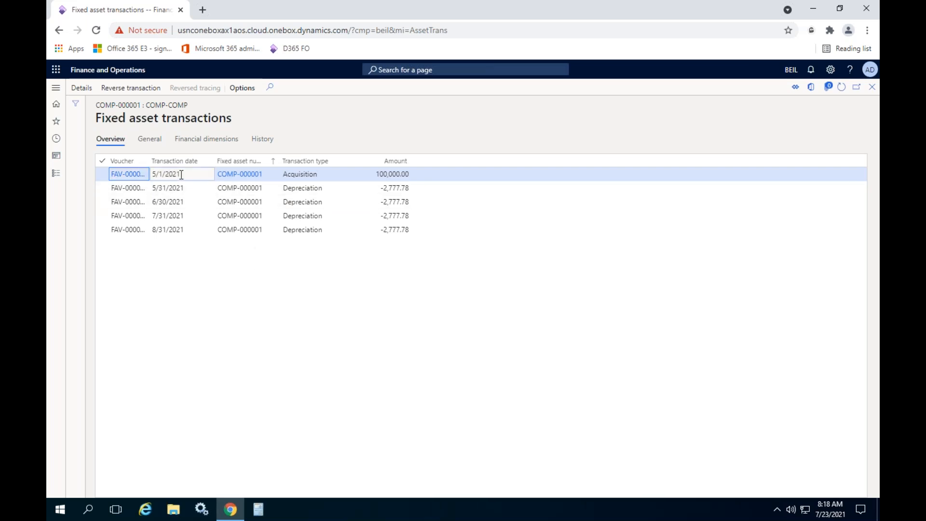
pyautogui.click(319, 177)
pyautogui.press('Tab')
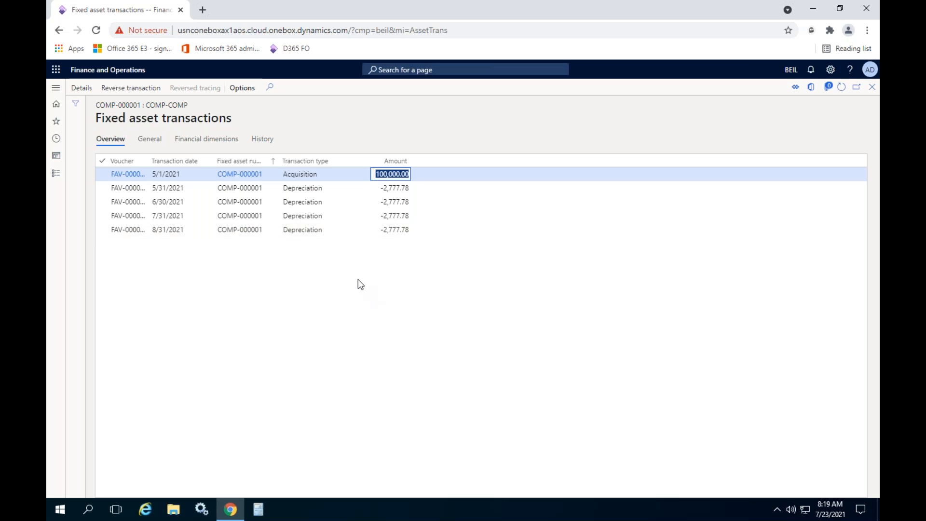
# - Inspect the voucher details of the 5/31/2021 depreciation transaction and return to the fixed assets list
pyautogui.click(396, 188)
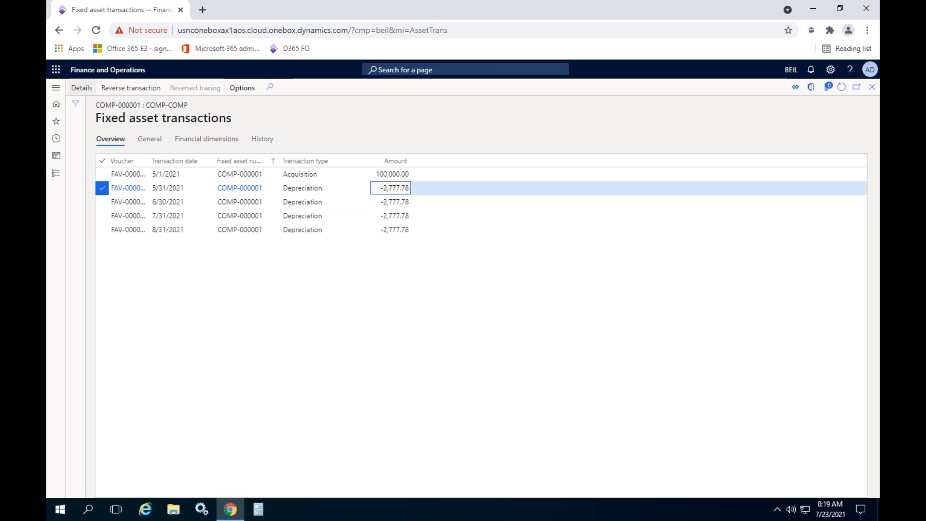
pyautogui.click(75, 90)
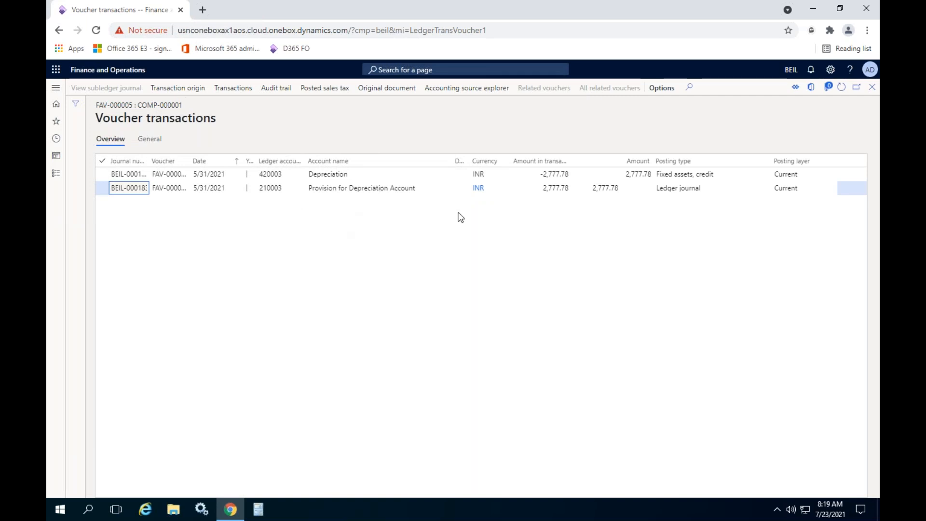
pyautogui.click(873, 87)
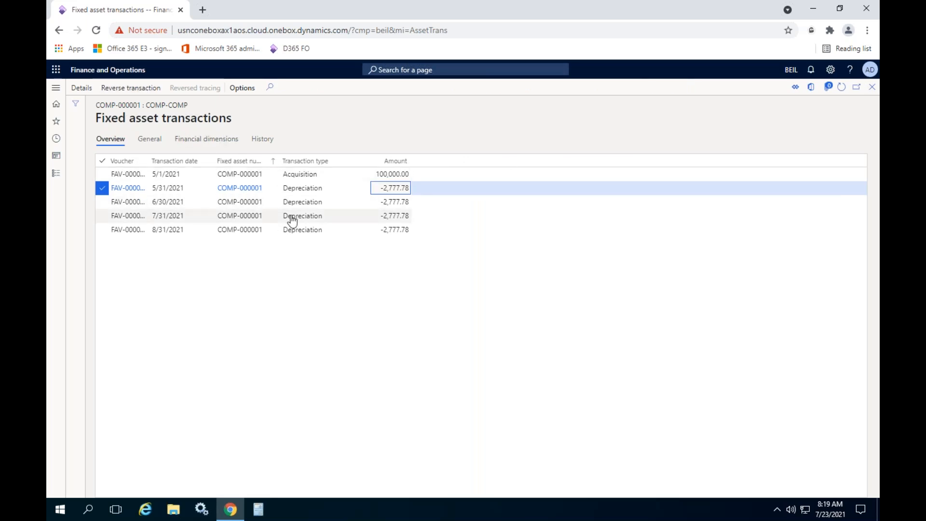
pyautogui.click(873, 87)
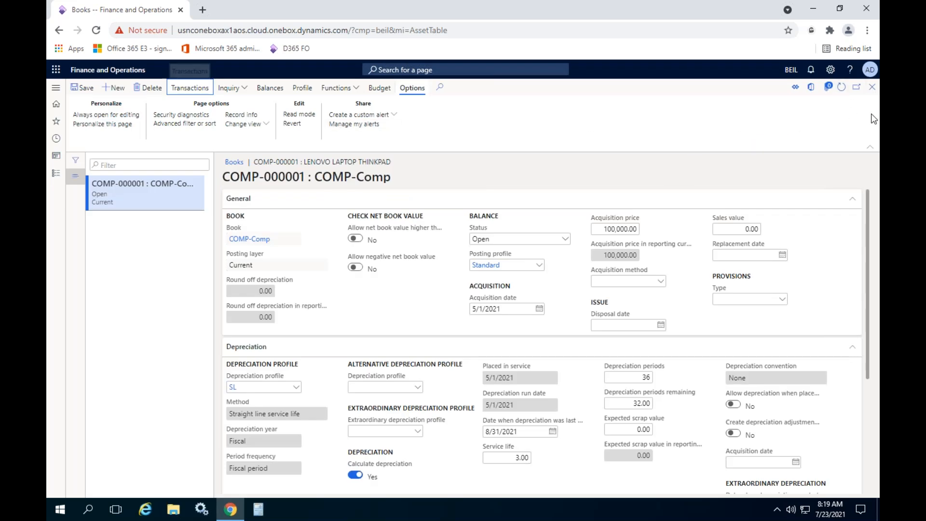
pyautogui.click(873, 88)
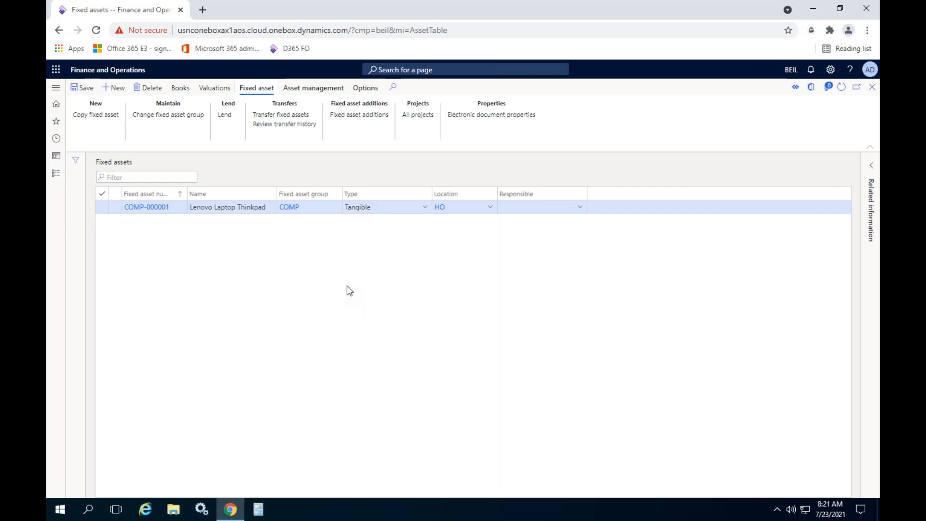
# - Open the fixed asset posting profiles and display the Disposal - sale ledger accounts of the Standard profile
pyautogui.click(56, 174)
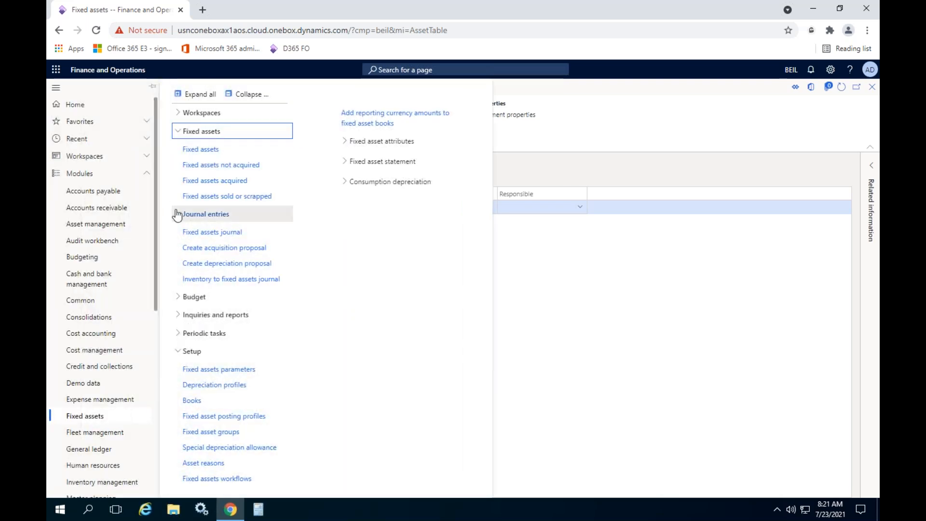
pyautogui.moveTo(158, 244); pyautogui.dragTo(143, 443)
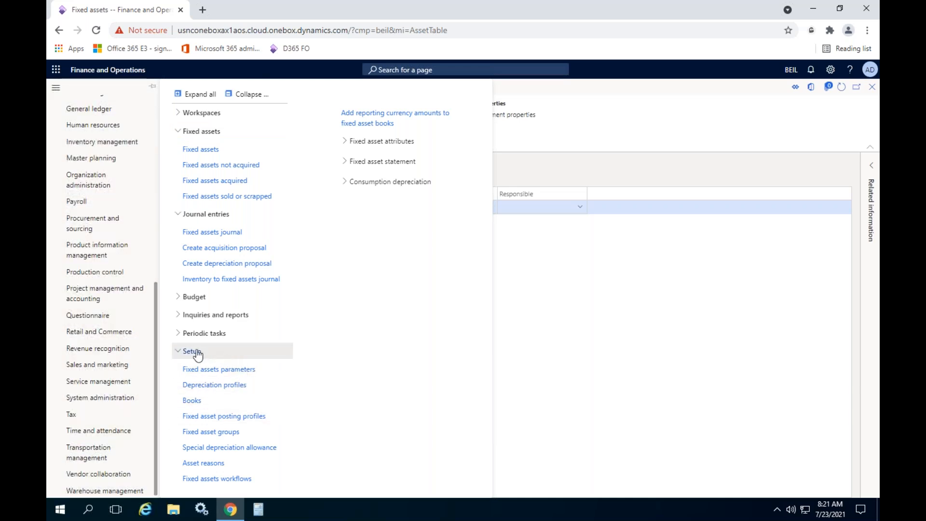
pyautogui.click(222, 418)
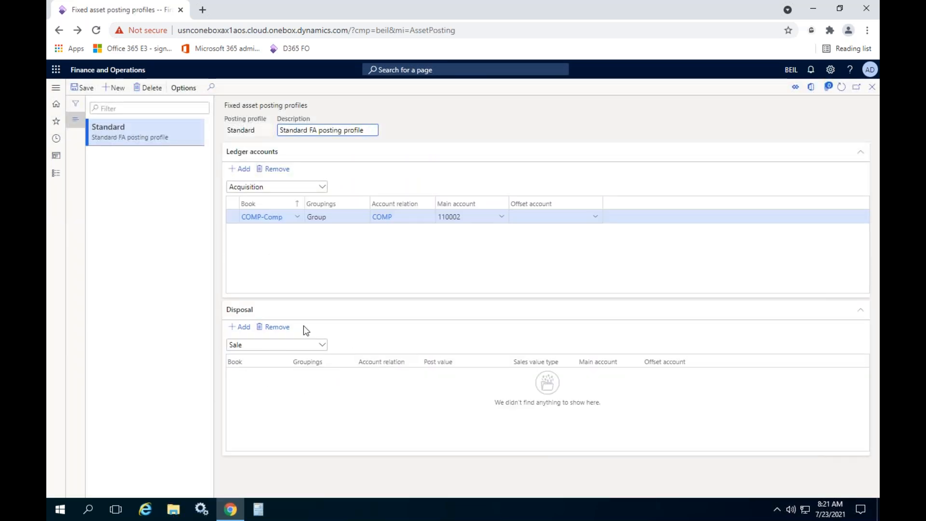
pyautogui.click(322, 187)
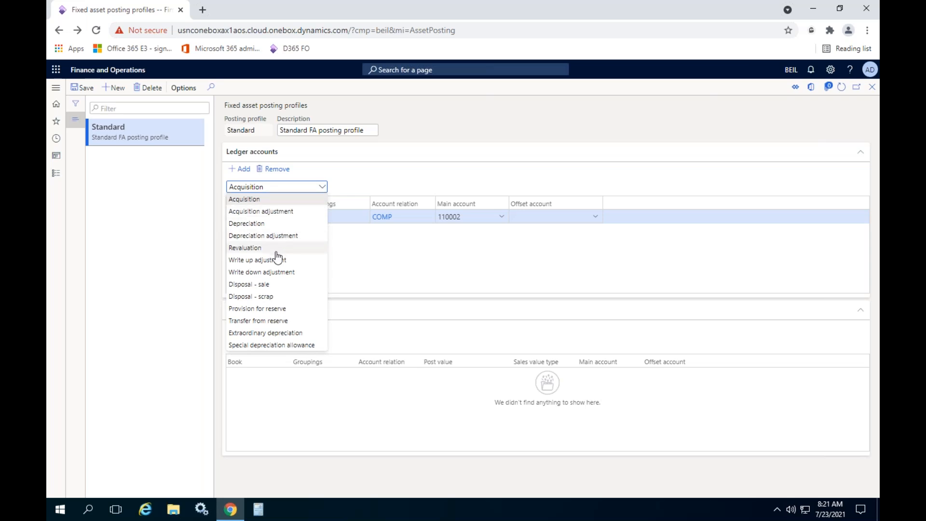
pyautogui.click(266, 286)
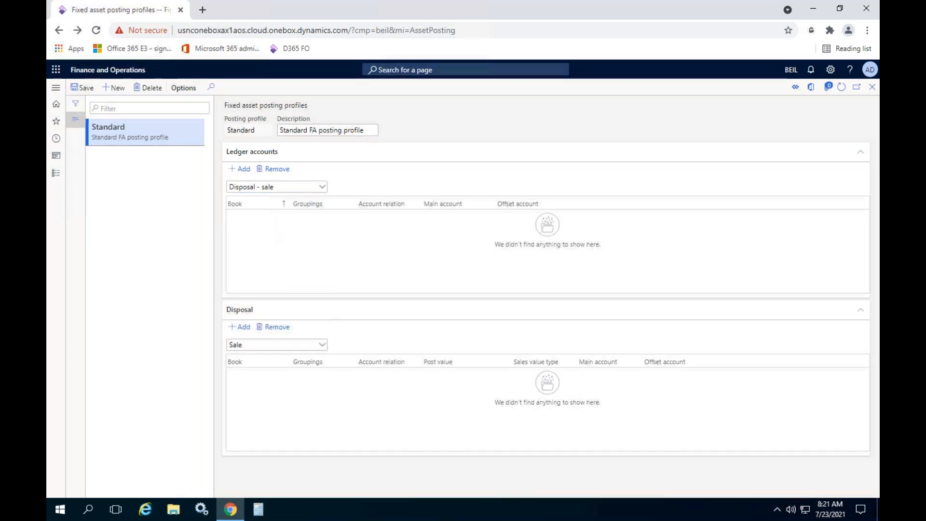
# - Add a Disposal - sale ledger account line for book COMP-Comp with grouping Group and account relation COMP
pyautogui.click(297, 216)
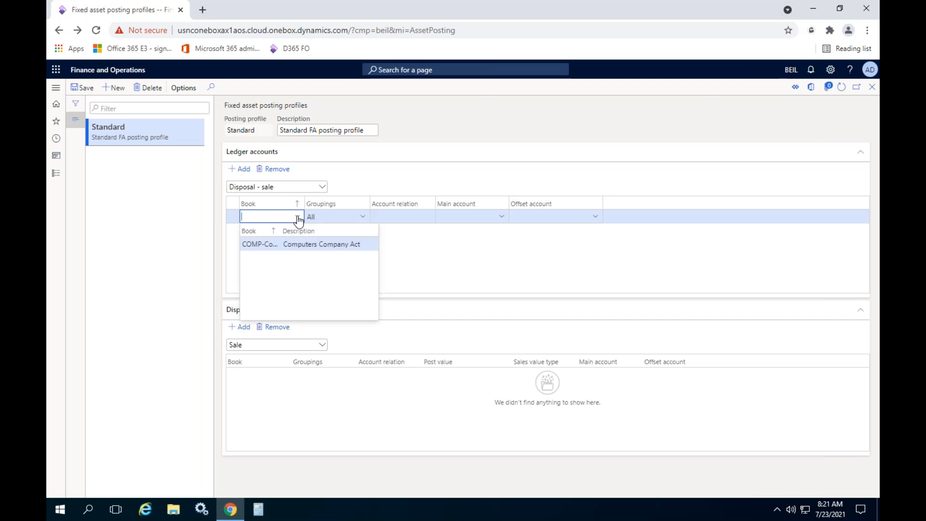
pyautogui.click(273, 245)
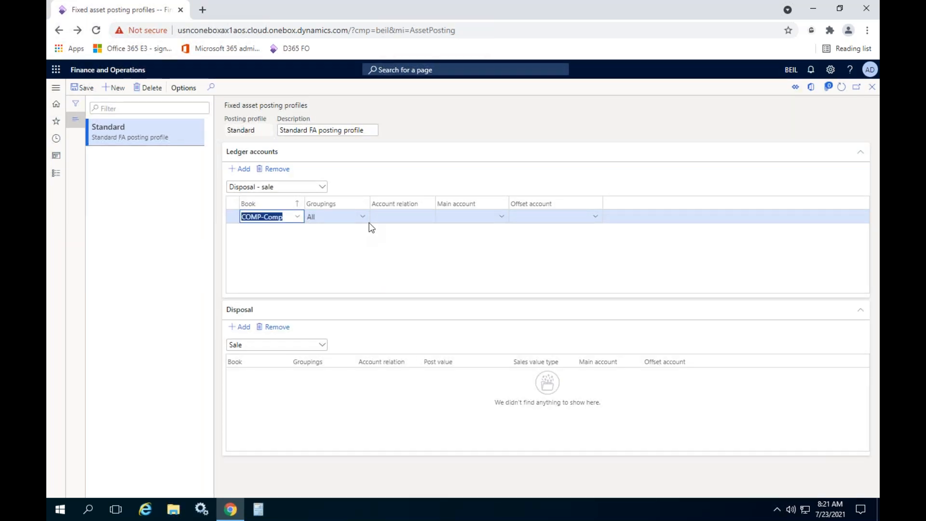
pyautogui.click(362, 217)
pyautogui.click(326, 252)
pyautogui.click(424, 216)
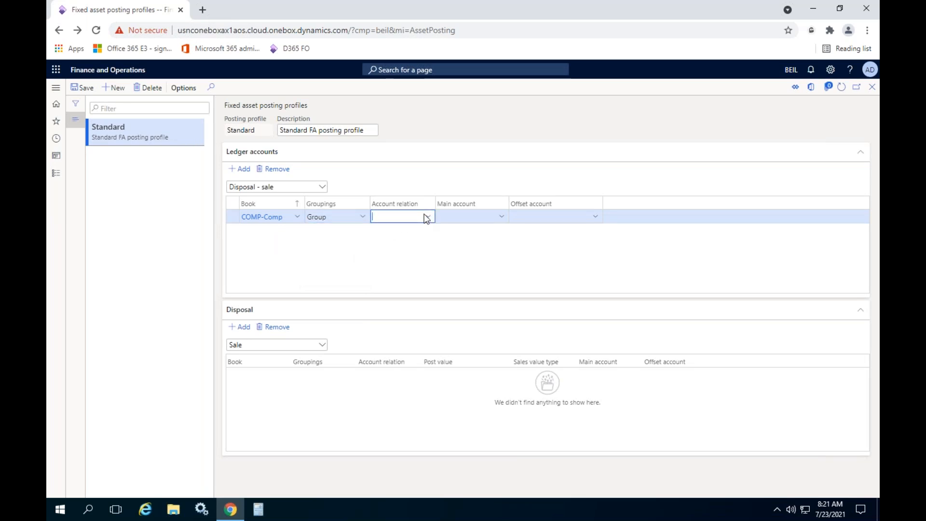
pyautogui.click(427, 217)
pyautogui.click(407, 243)
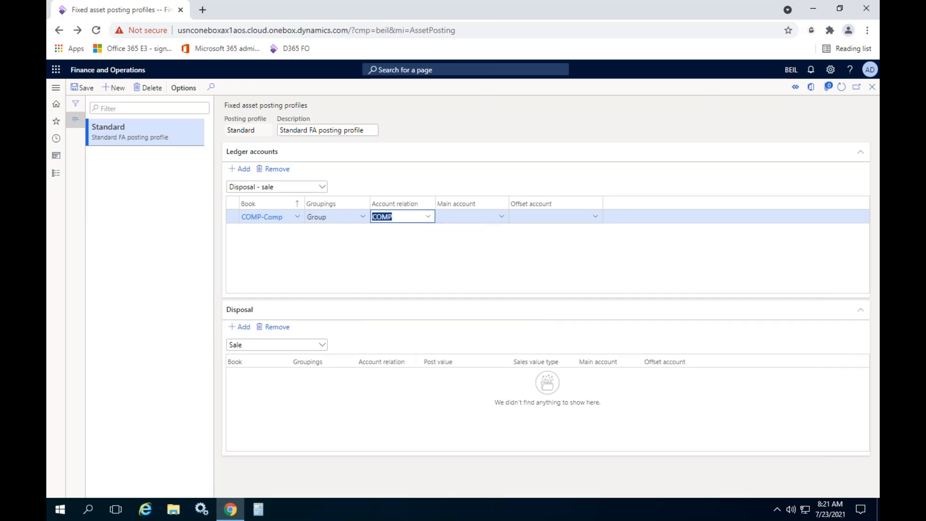
# - Search the main accounts for "gain" in the Disposal - sale line and clear the entry
pyautogui.click(475, 217)
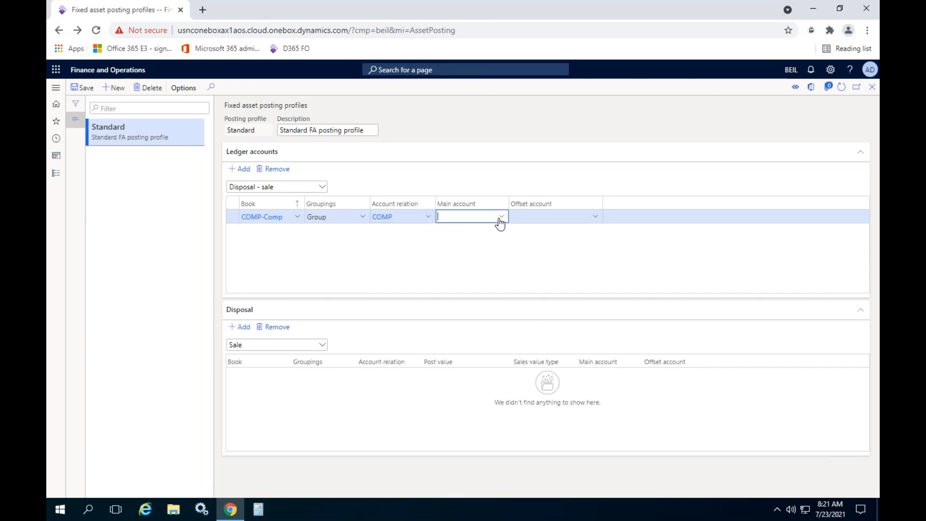
pyautogui.write('gain')
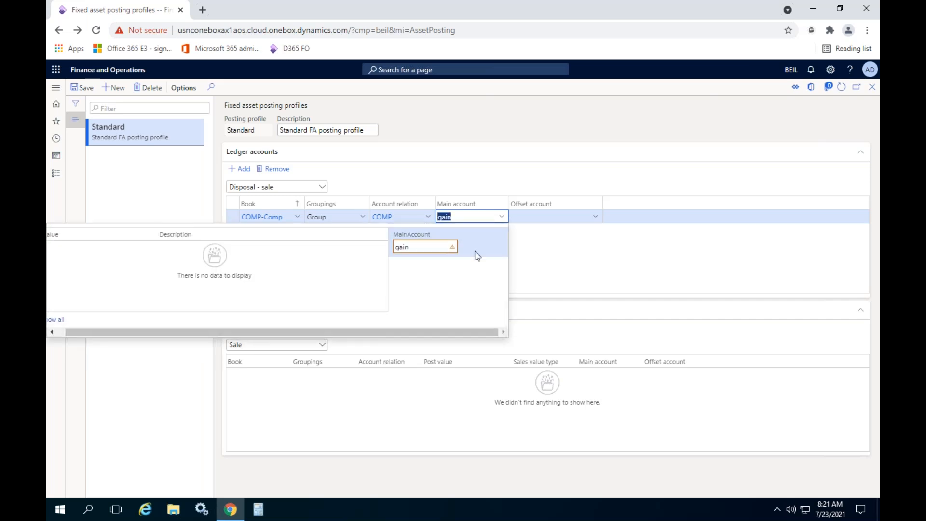
pyautogui.press('BackSpace')
pyautogui.click(574, 255)
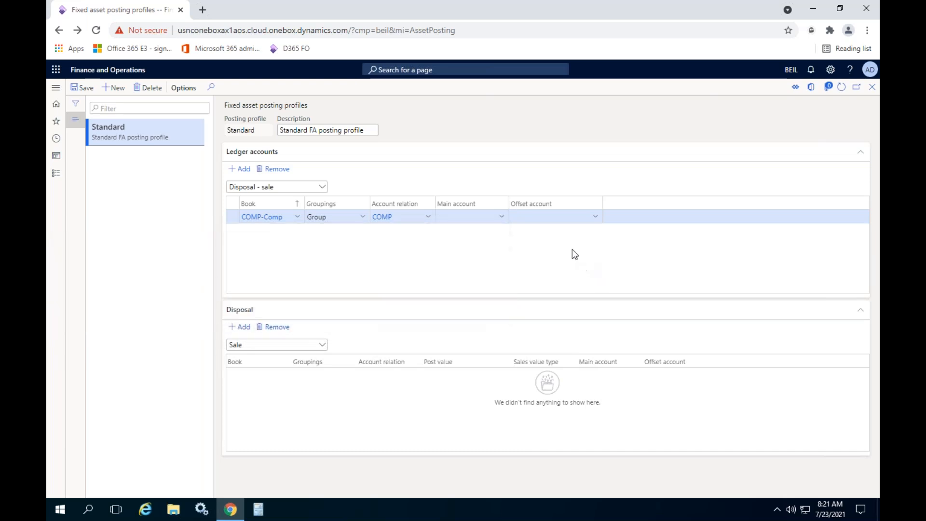
# - Open the main account details from the Disposal - sale line, start a new main account and check the existing income account numbers
pyautogui.rightClick(501, 218)
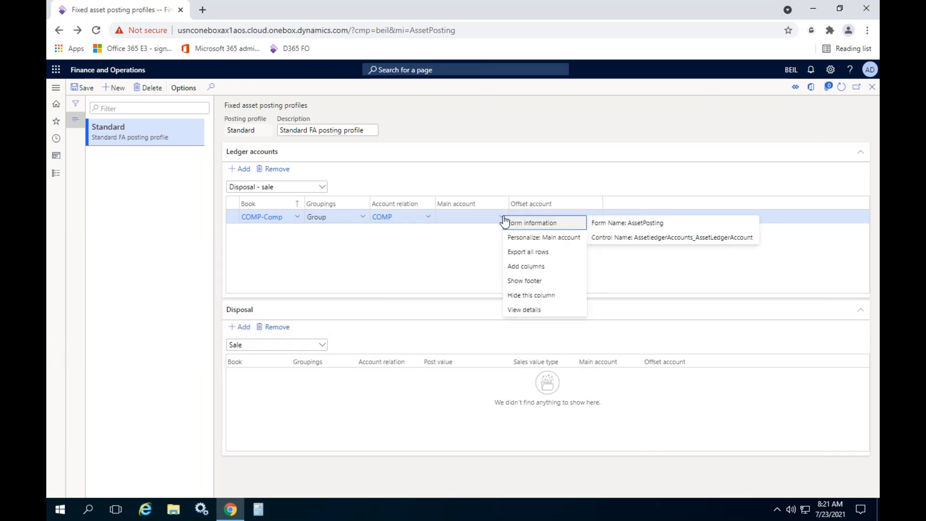
pyautogui.click(536, 313)
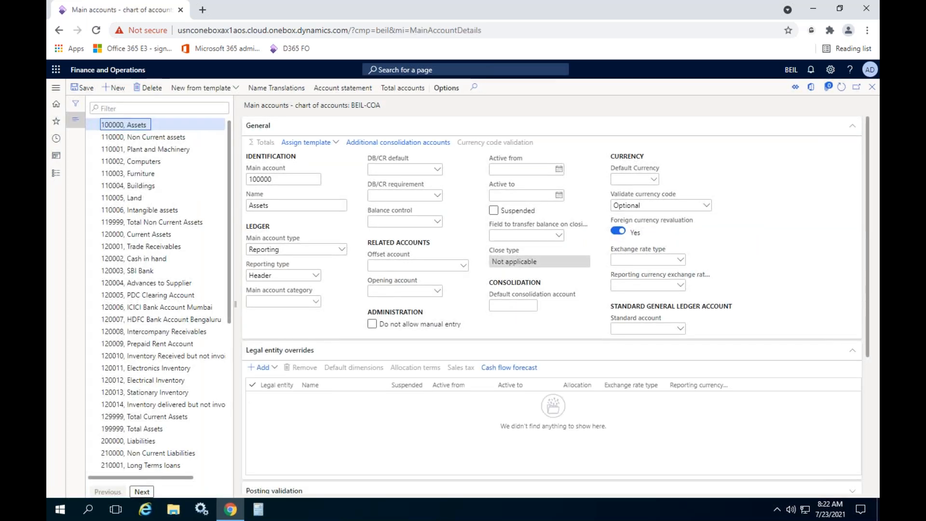
pyautogui.click(114, 88)
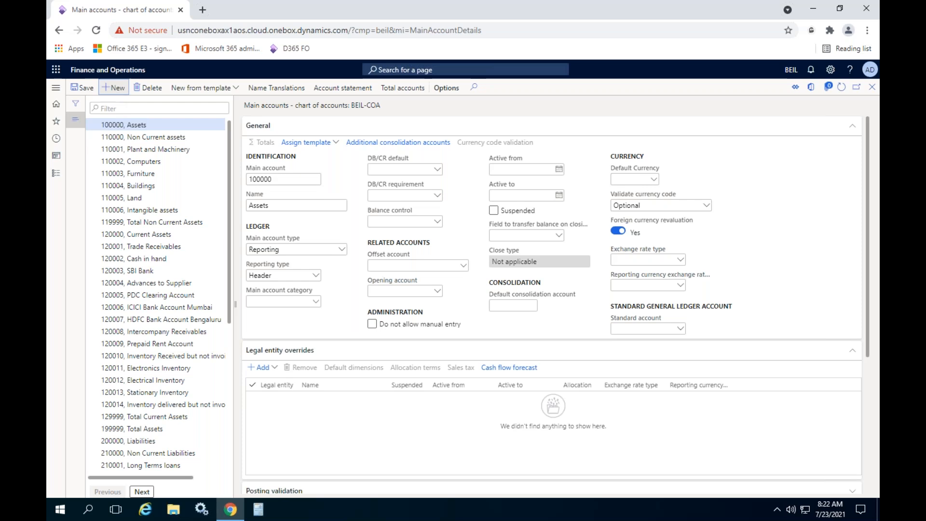
pyautogui.scroll(-5, 205, 257)
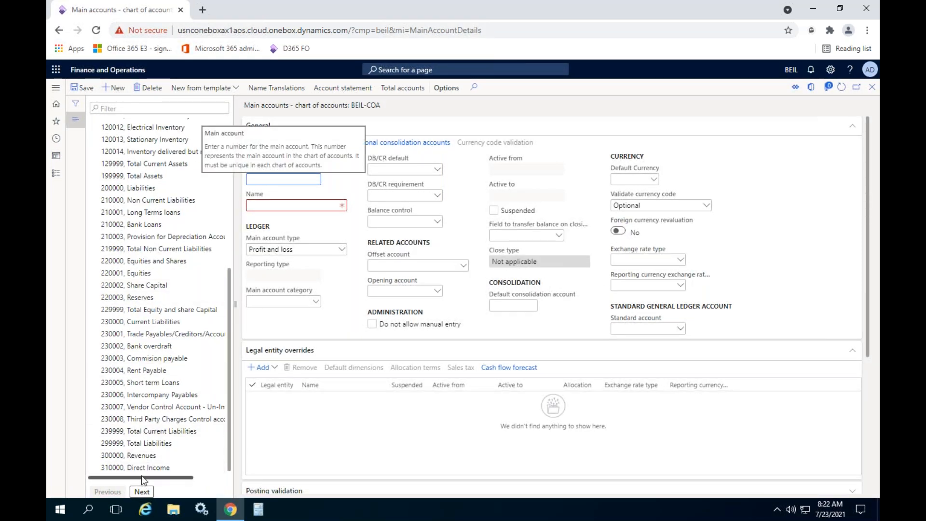
pyautogui.click(142, 492)
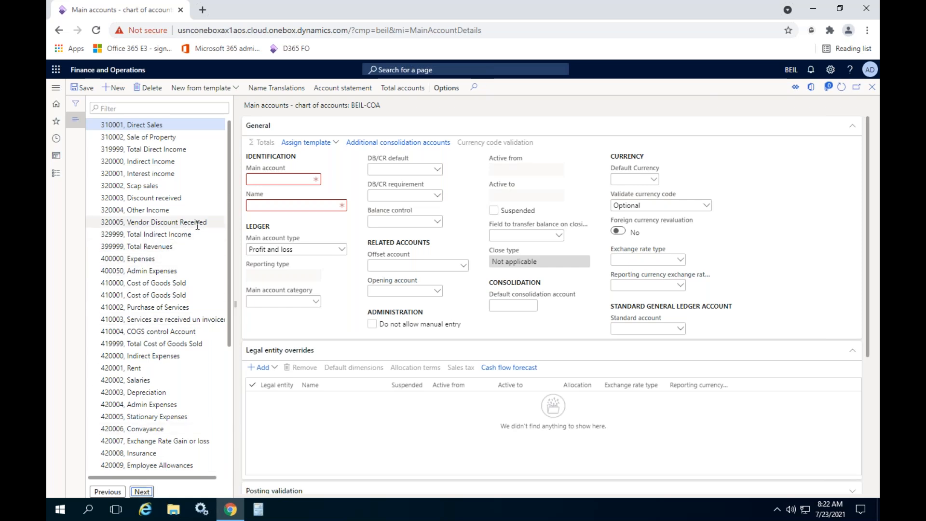
# - Number the new main account 320006 and name it Gain or Loss of Sales of Fixed Asset
pyautogui.click(277, 177)
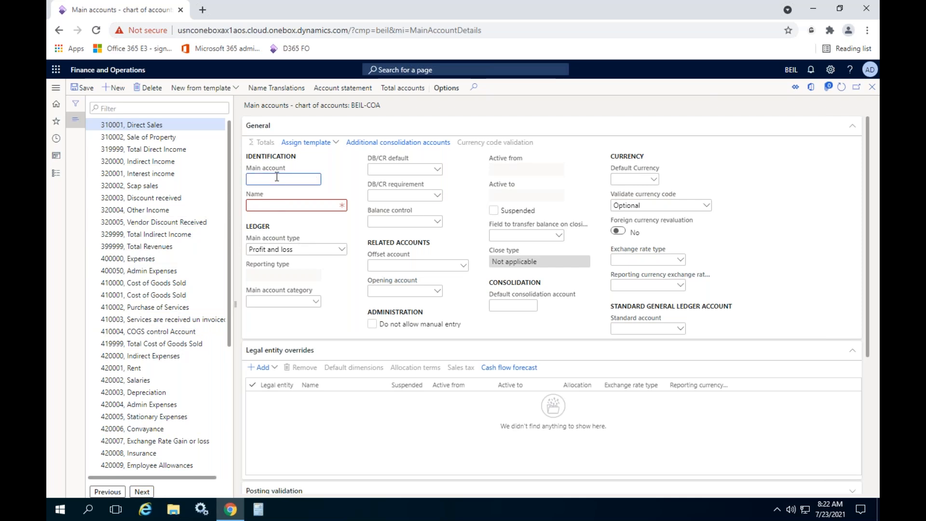
pyautogui.write('320006')
pyautogui.press('Tab')
pyautogui.write('Fixed Asss')
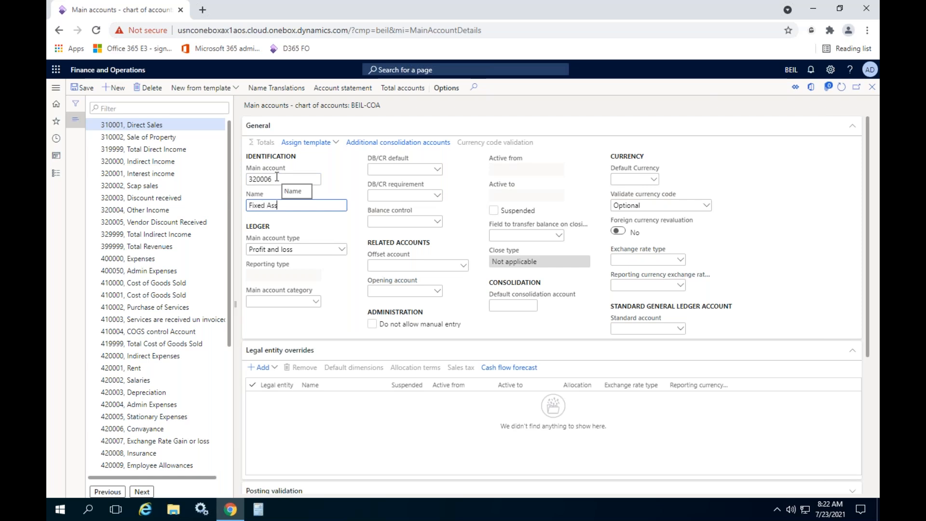
pyautogui.press('BackSpace')
pyautogui.press('BackSpace')
pyautogui.press('BackSpace')
pyautogui.press('BackSpace')
pyautogui.press('BackSpace')
pyautogui.press('BackSpace')
pyautogui.write('Gain or Los')
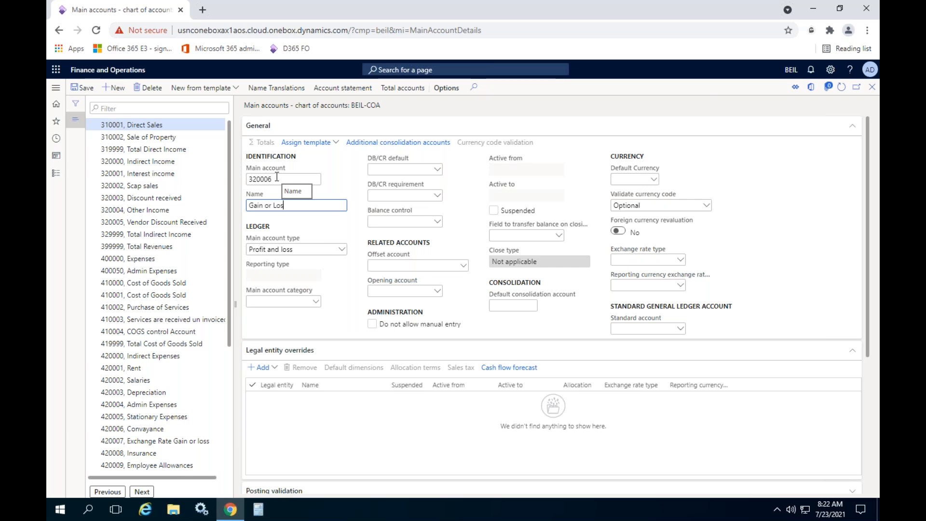
pyautogui.write('s of Sales of Fixed Asset')
# - Set the new account's main account type to Revenue and return to the fixed asset posting profiles
pyautogui.click(333, 249)
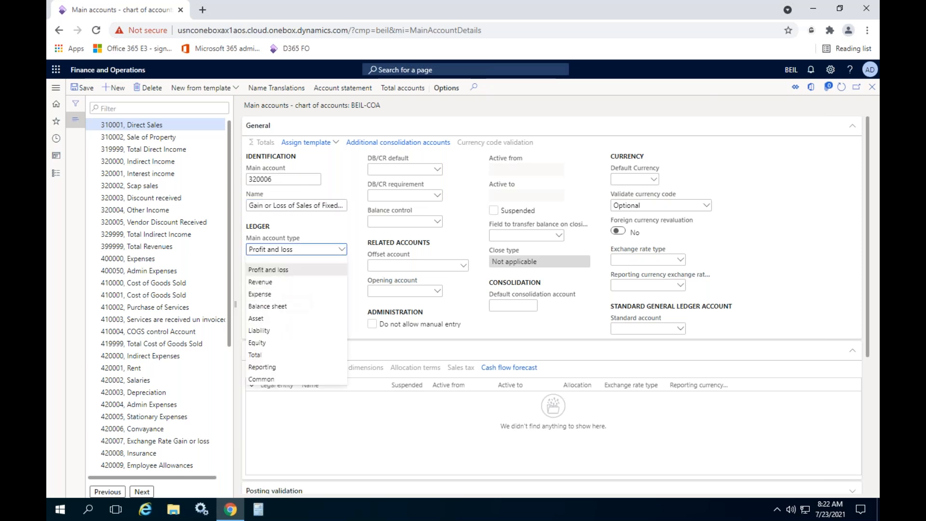
pyautogui.click(279, 285)
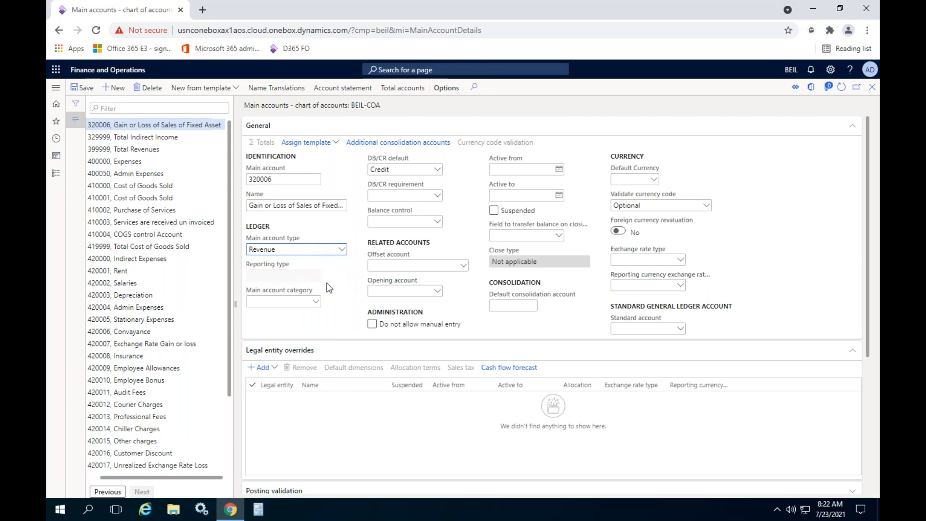
pyautogui.click(872, 90)
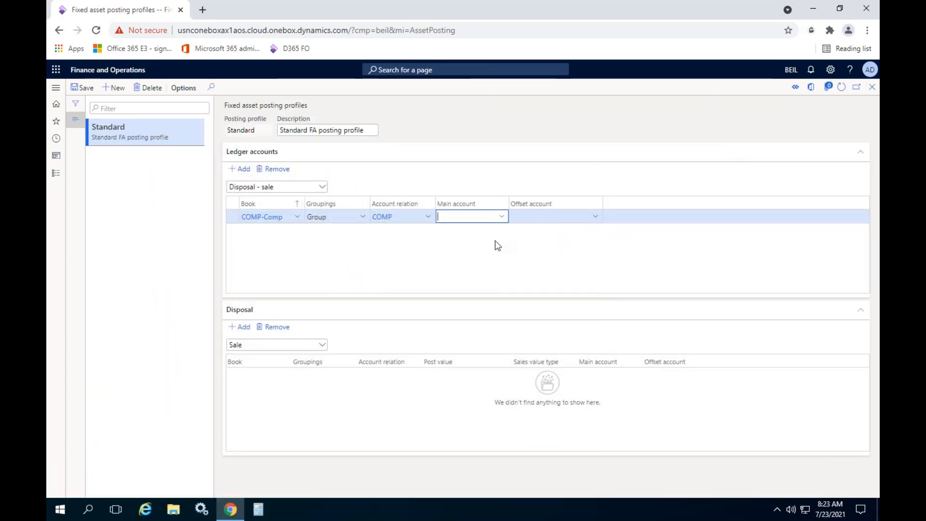
# - Set the main account of the COMP-Comp Disposal - sale line to 320006 and save the posting profile
pyautogui.write('320006')
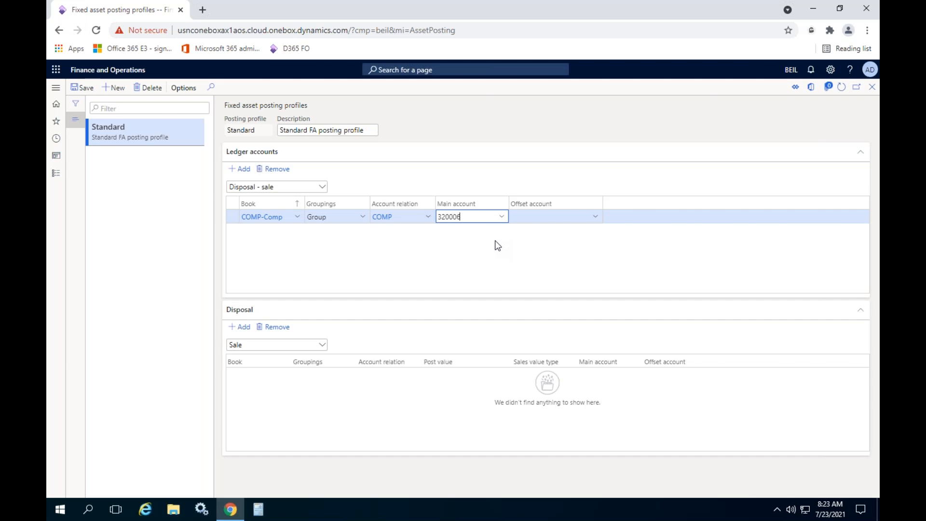
pyautogui.click(501, 216)
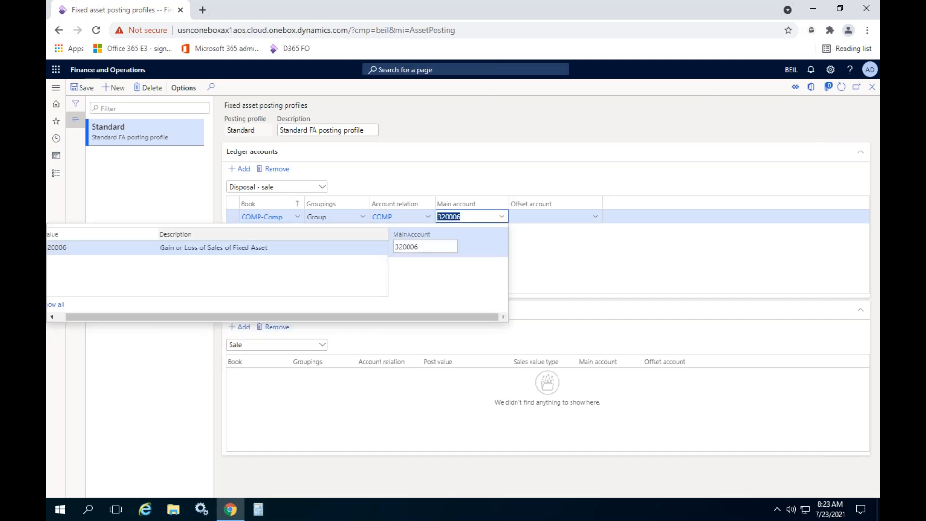
pyautogui.click(587, 261)
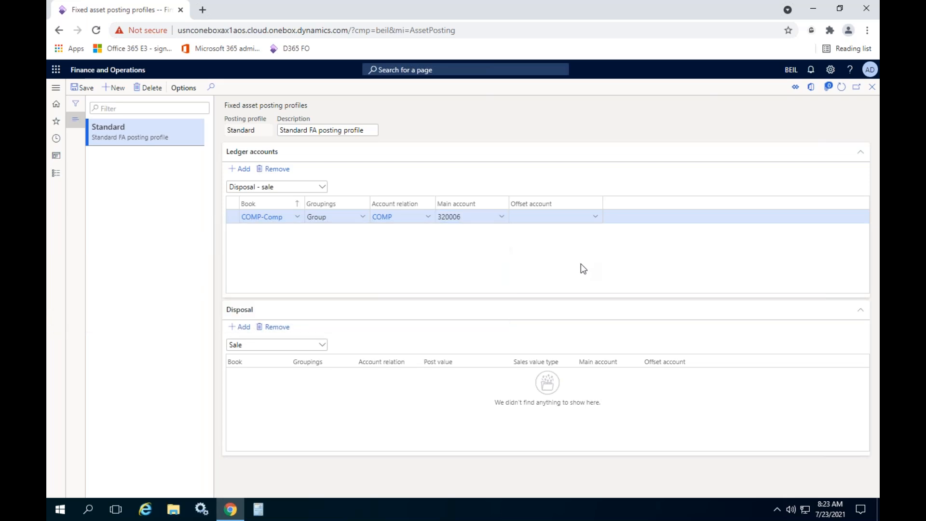
pyautogui.click(89, 90)
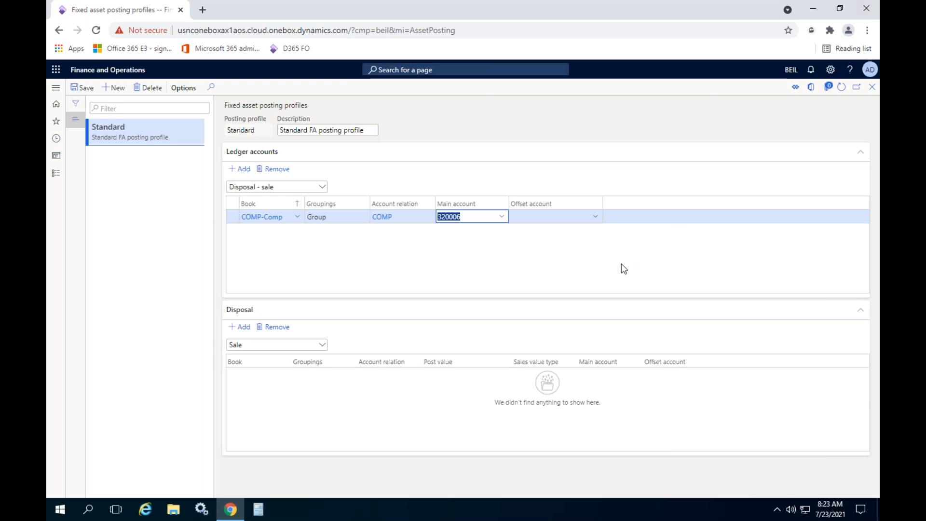
pyautogui.click(501, 216)
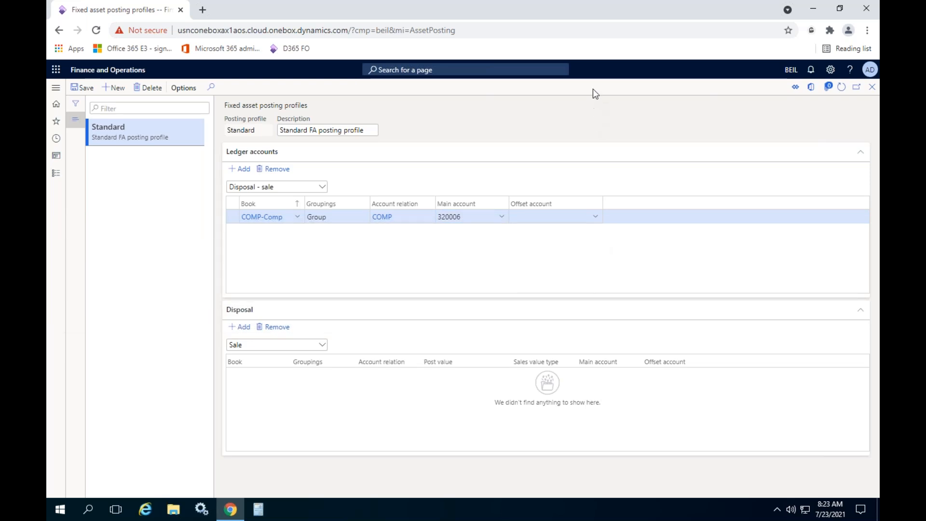
pyautogui.rightClick(575, 111)
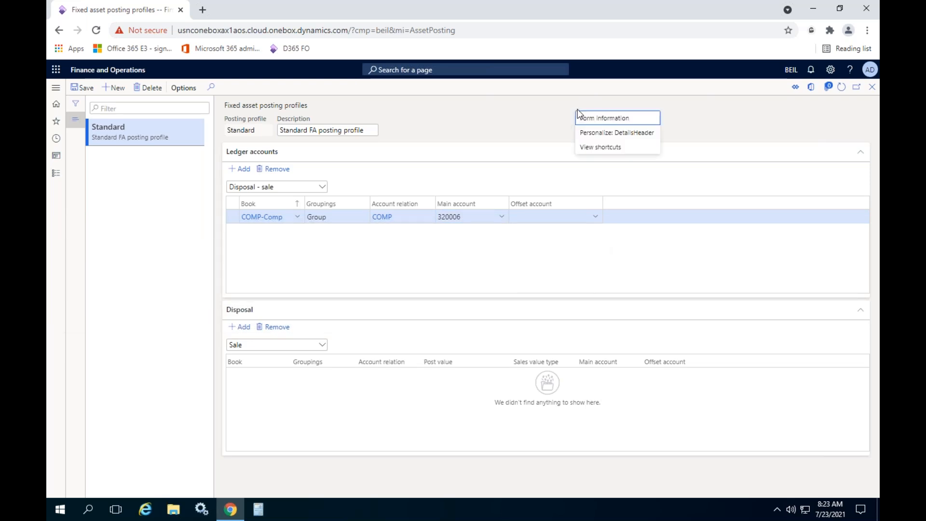
pyautogui.click(607, 133)
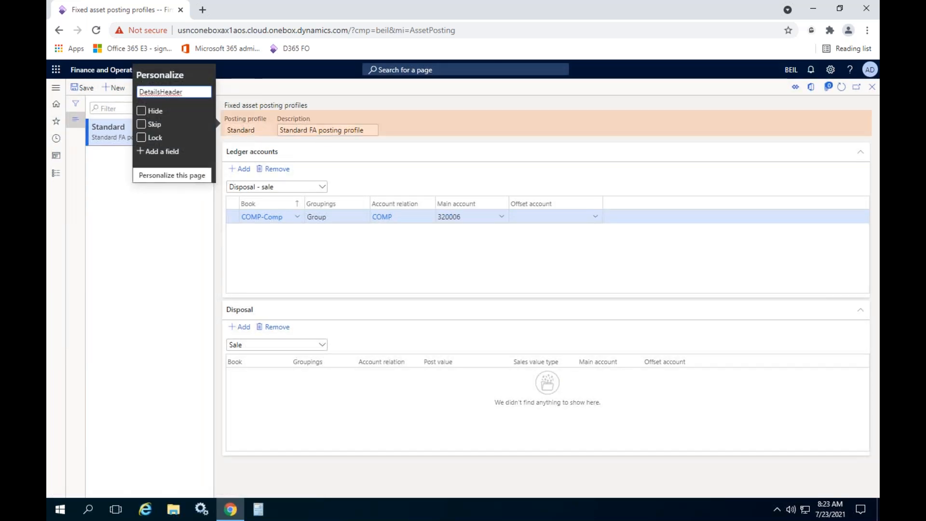
pyautogui.click(350, 273)
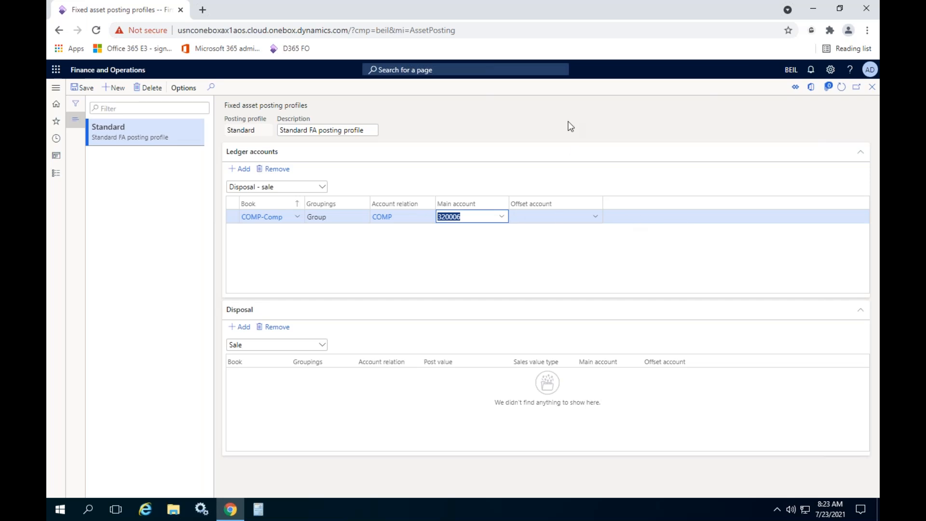
pyautogui.rightClick(568, 95)
pyautogui.click(597, 110)
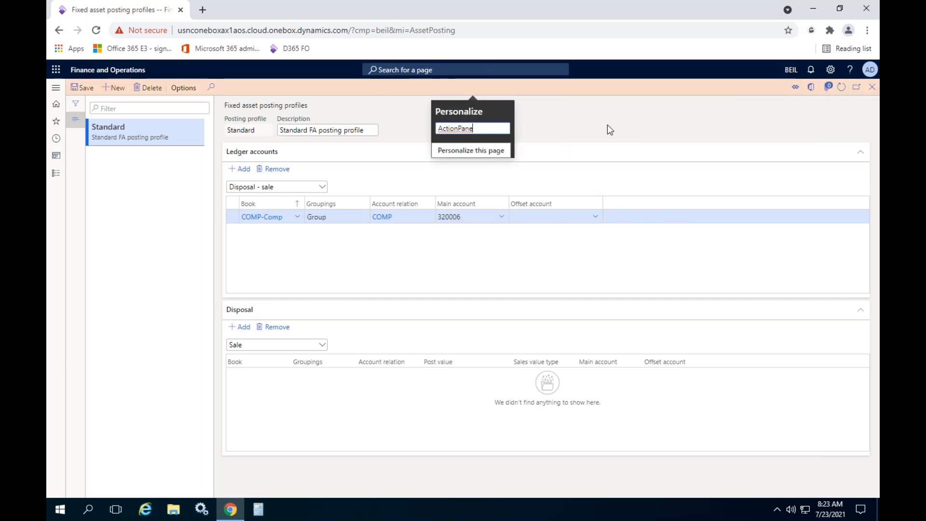
pyautogui.click(609, 129)
# - Clear the personalization of the fixed asset posting profiles page, then close the personalization tools and the reload notice
pyautogui.rightClick(491, 157)
pyautogui.moveTo(492, 158)
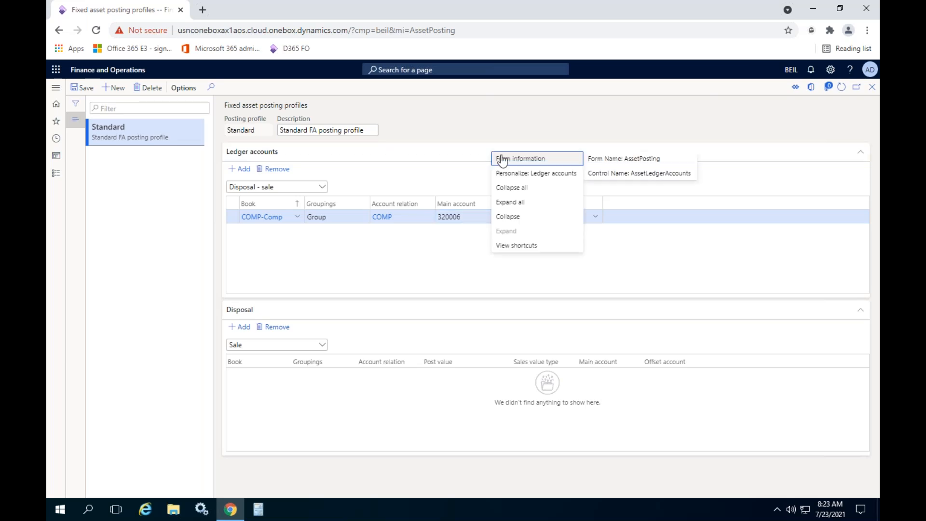
pyautogui.click(535, 174)
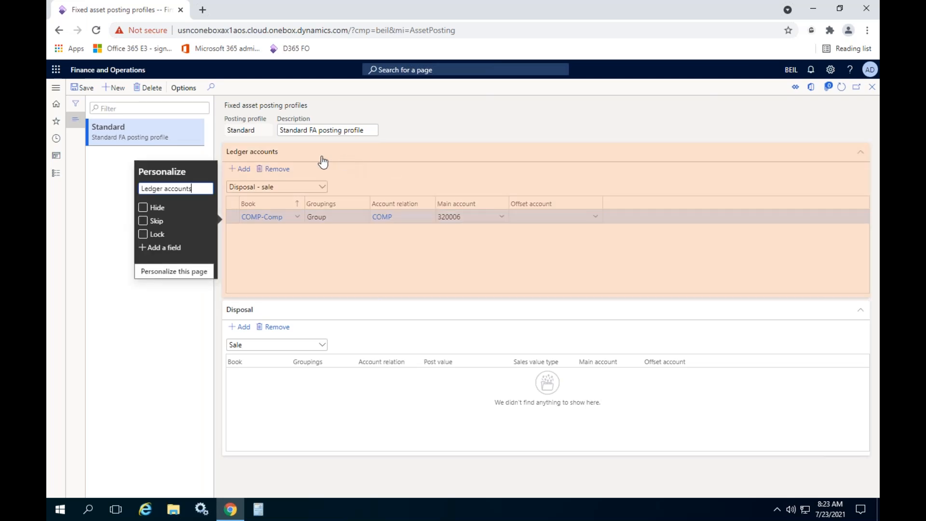
pyautogui.click(161, 271)
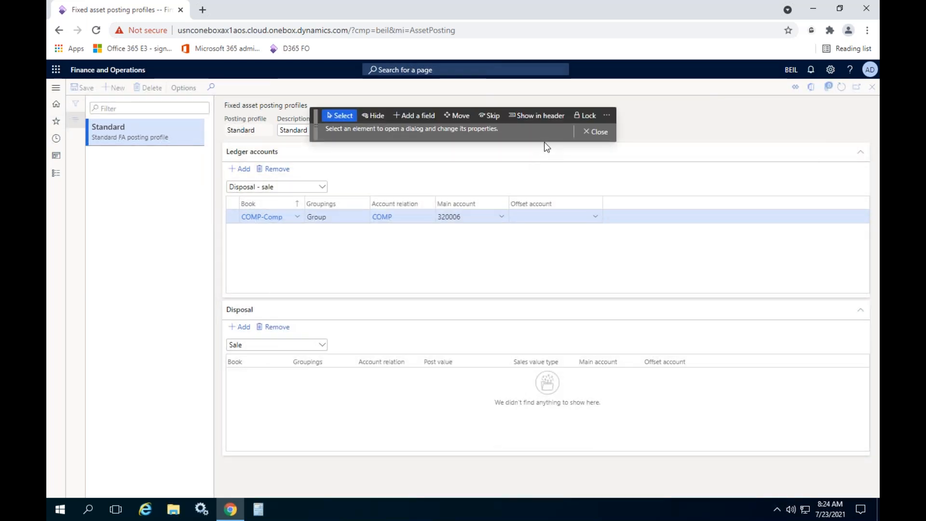
pyautogui.click(607, 116)
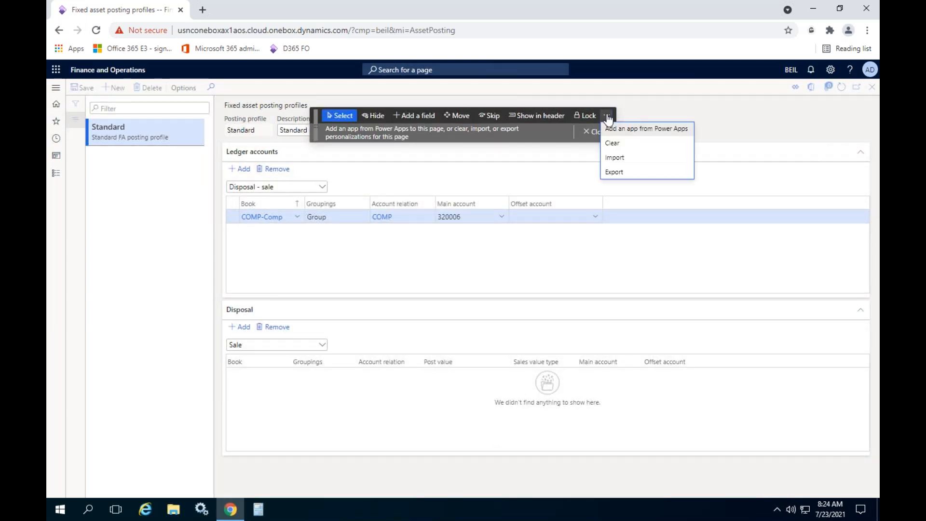
pyautogui.click(612, 143)
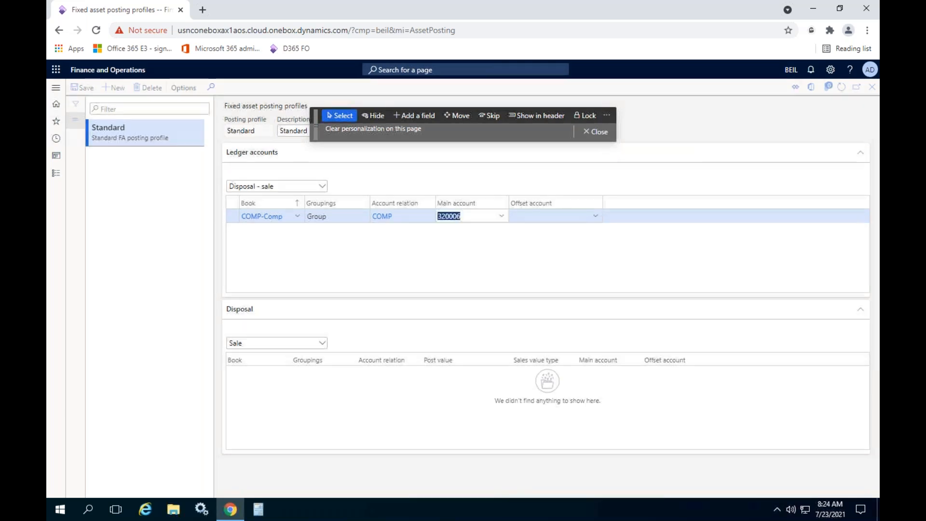
pyautogui.click(596, 132)
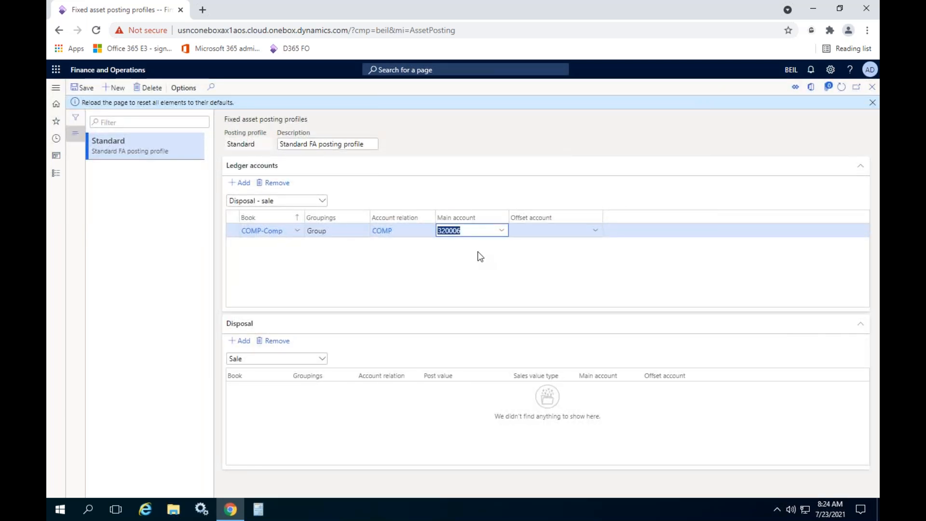
pyautogui.click(873, 102)
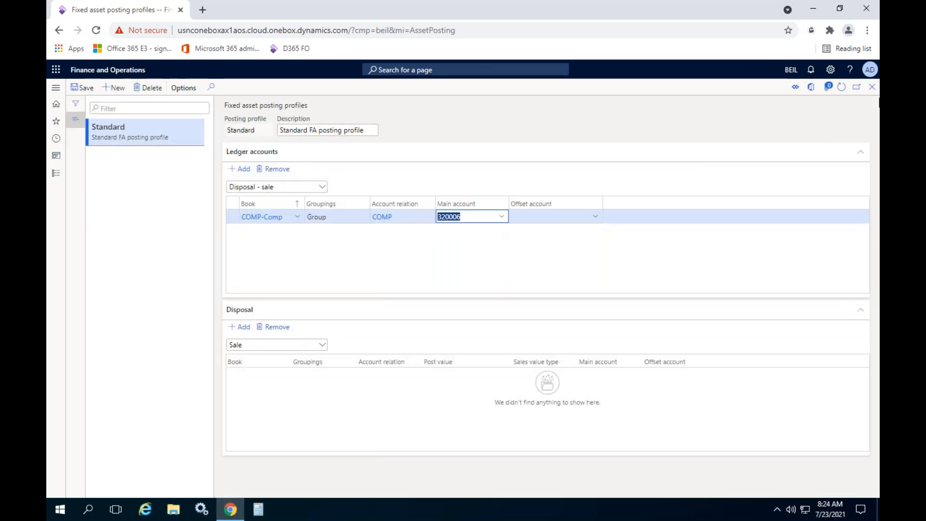
pyautogui.click(512, 271)
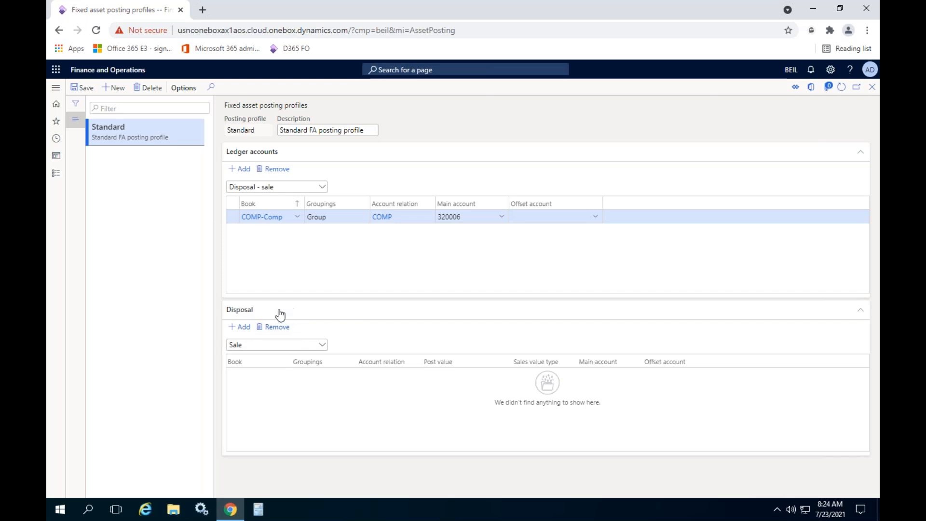
# - Add a disposal line for Sale and set its book to COMP-Comp
pyautogui.click(322, 345)
pyautogui.click(297, 363)
pyautogui.click(240, 326)
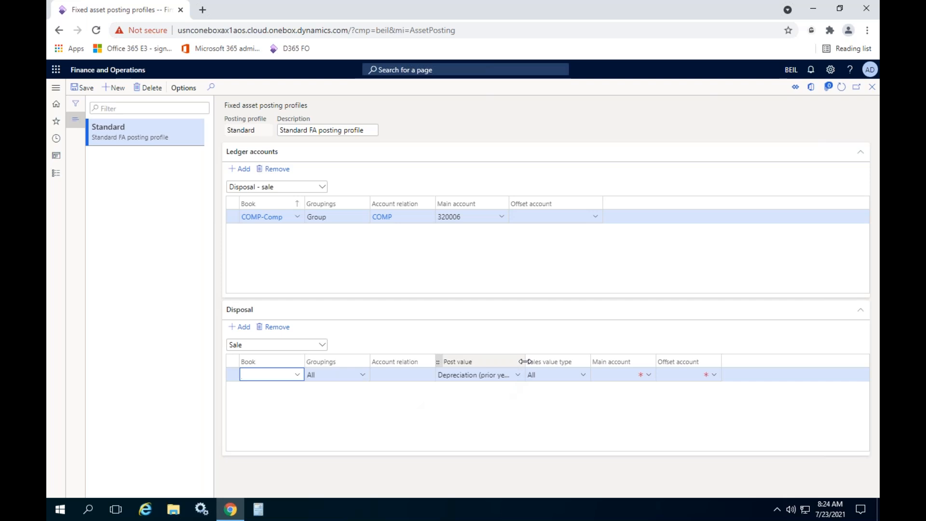
pyautogui.moveTo(525, 362); pyautogui.dragTo(547, 362)
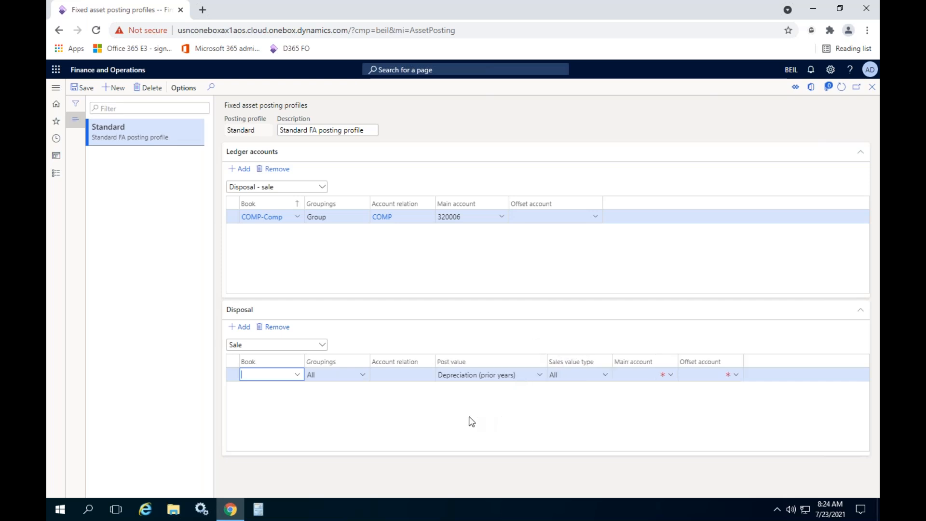
pyautogui.moveTo(302, 359); pyautogui.dragTo(289, 361)
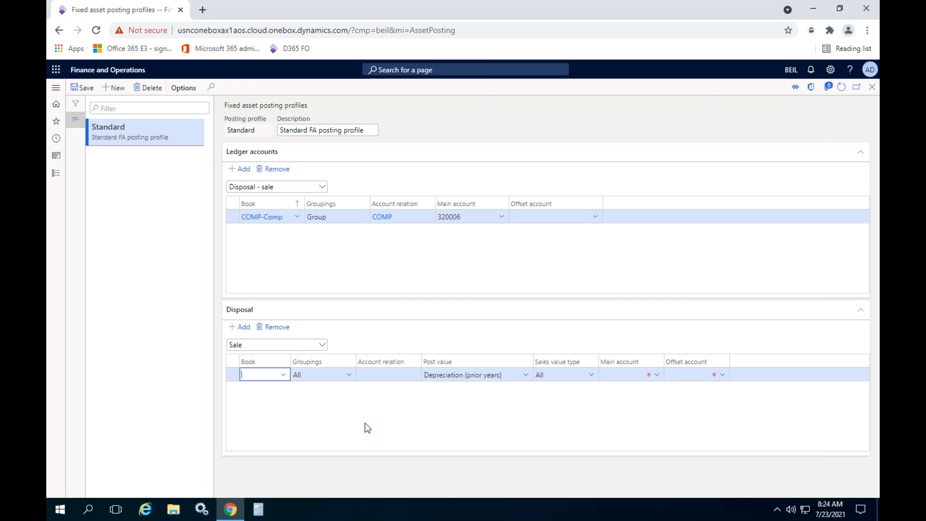
pyautogui.click(283, 375)
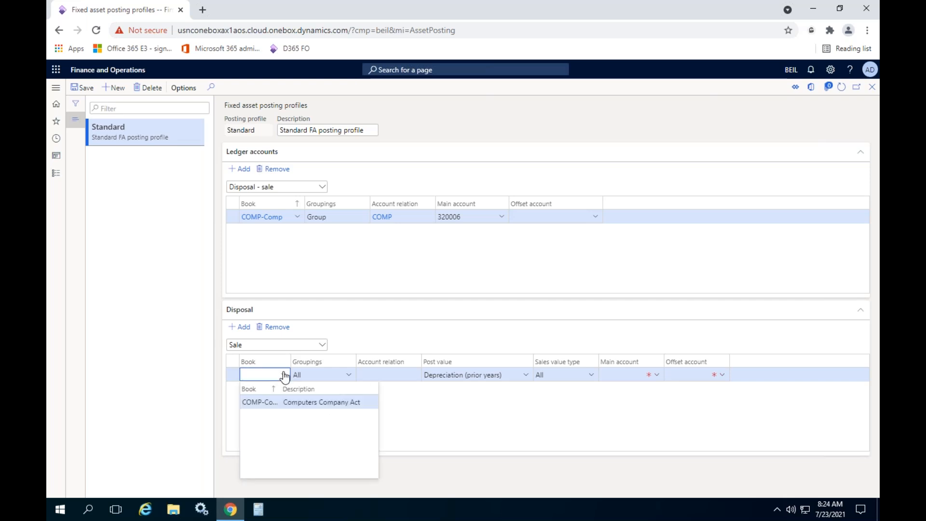
pyautogui.click(260, 402)
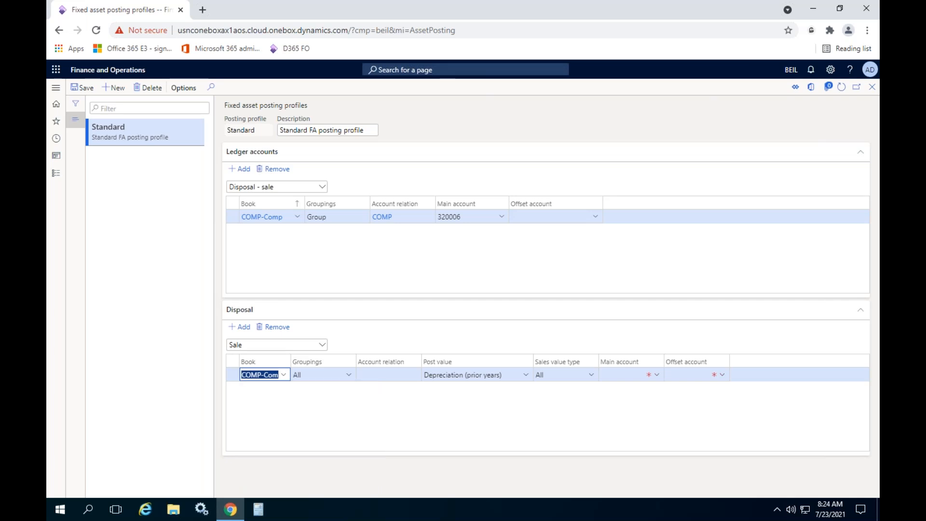
# - Set the new Sale disposal line's grouping to Group and its account relation to COMP
pyautogui.click(349, 376)
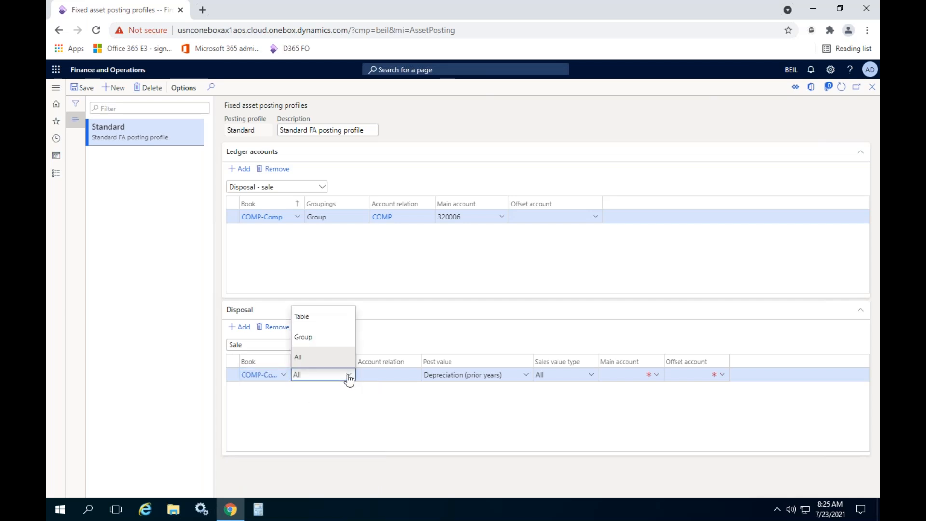
pyautogui.click(328, 334)
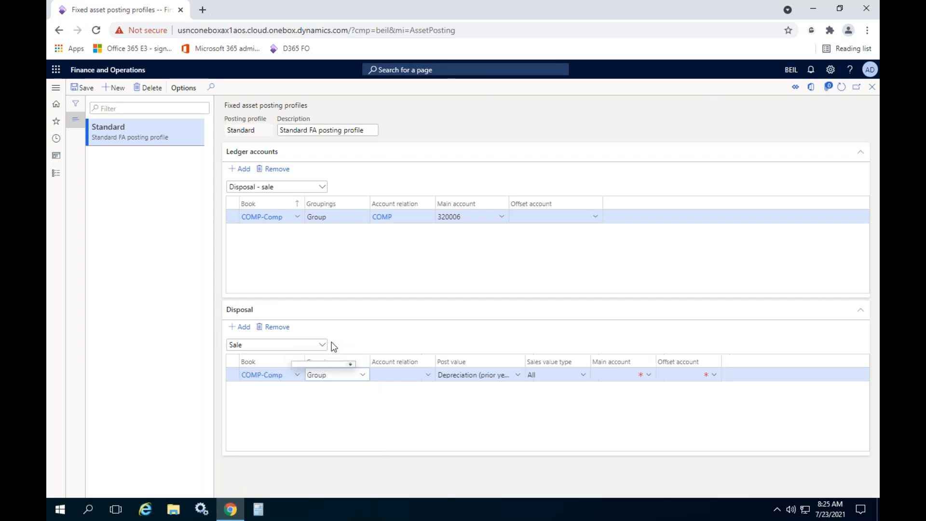
pyautogui.click(426, 375)
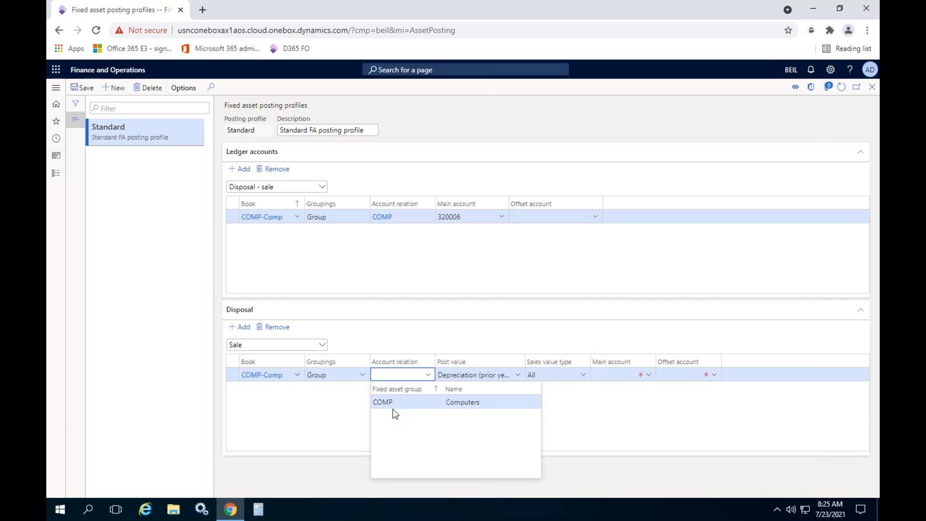
pyautogui.click(422, 402)
# - Set the disposal line's post value to Acquisition (prior years) and keep the sales value type All
pyautogui.moveTo(525, 362); pyautogui.dragTo(563, 357)
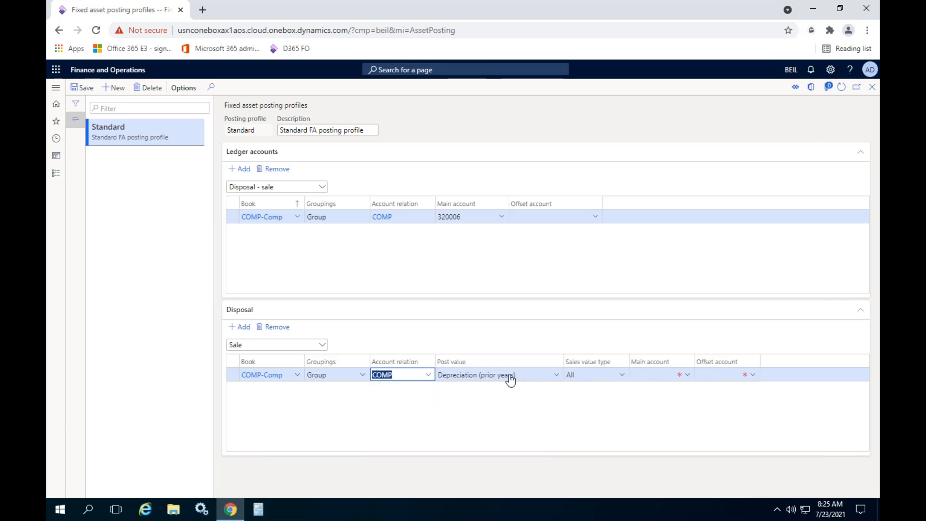
pyautogui.click(557, 376)
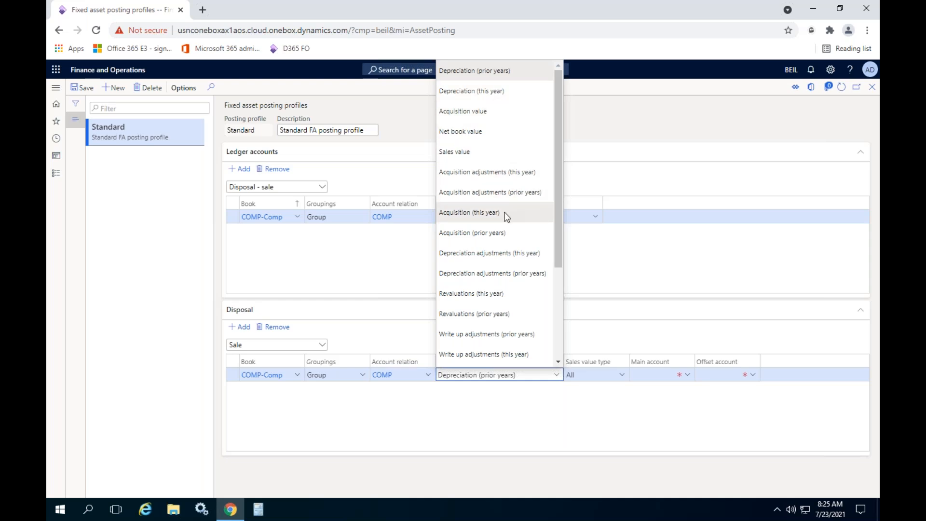
pyautogui.click(505, 233)
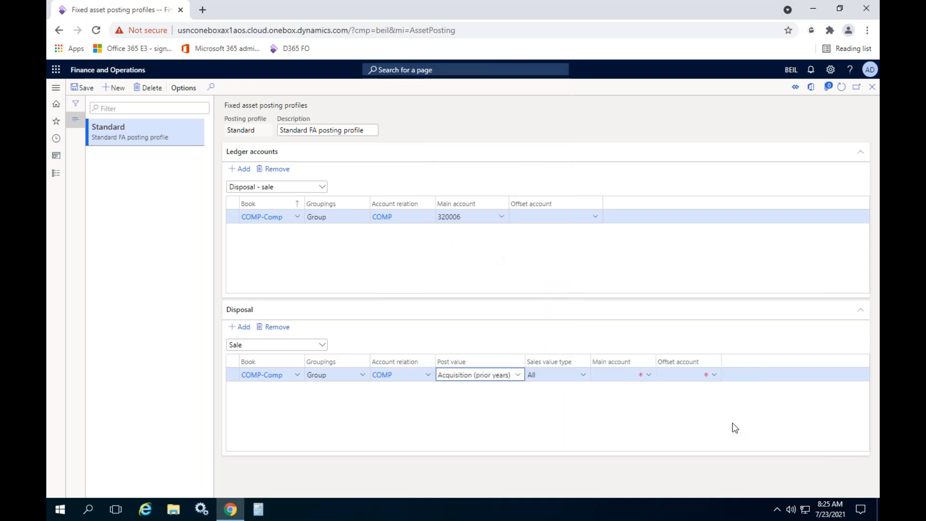
pyautogui.click(583, 376)
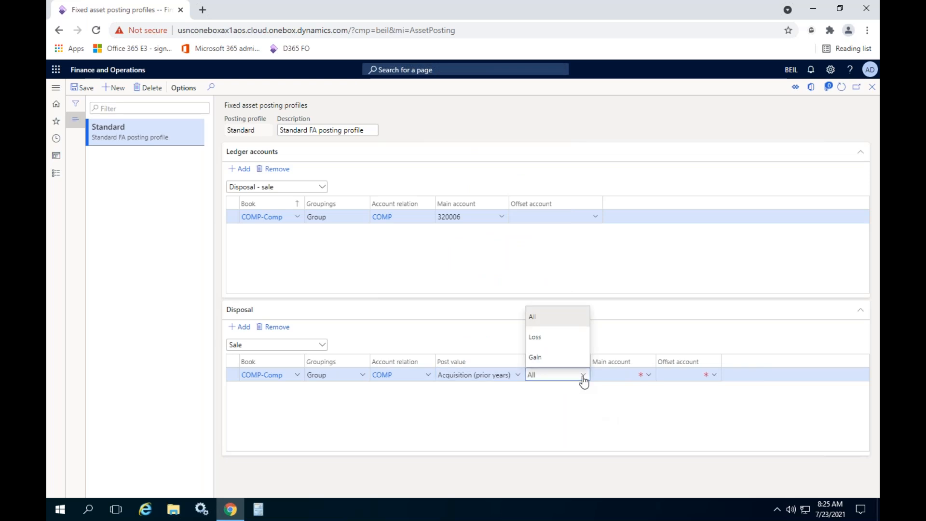
pyautogui.click(583, 376)
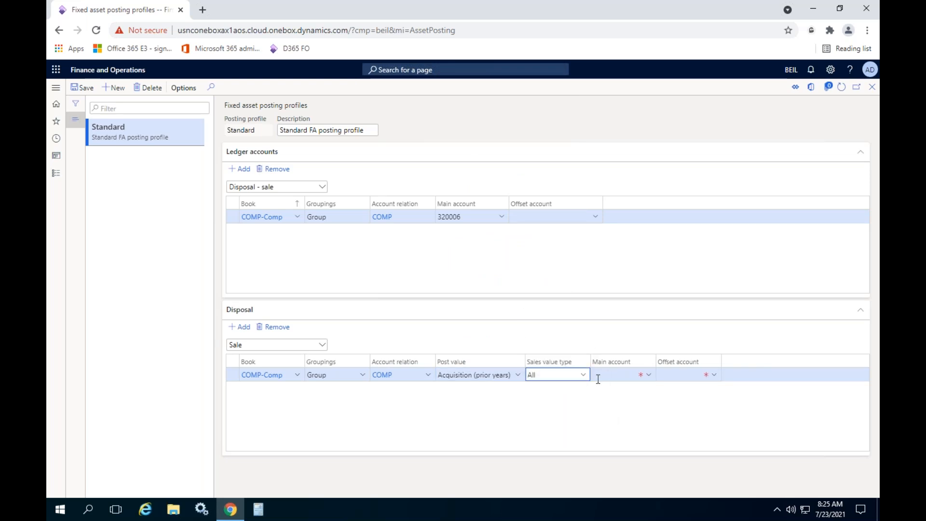
pyautogui.click(584, 378)
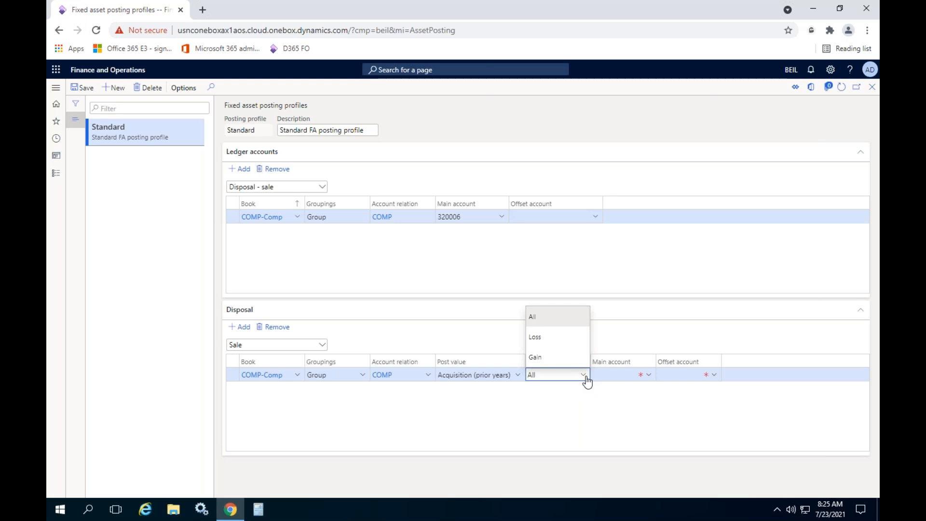
pyautogui.click(586, 378)
# - Set the main account of the Acquisition (prior years) line to 110002, Computers
pyautogui.moveTo(656, 362); pyautogui.dragTo(676, 363)
pyautogui.click(642, 378)
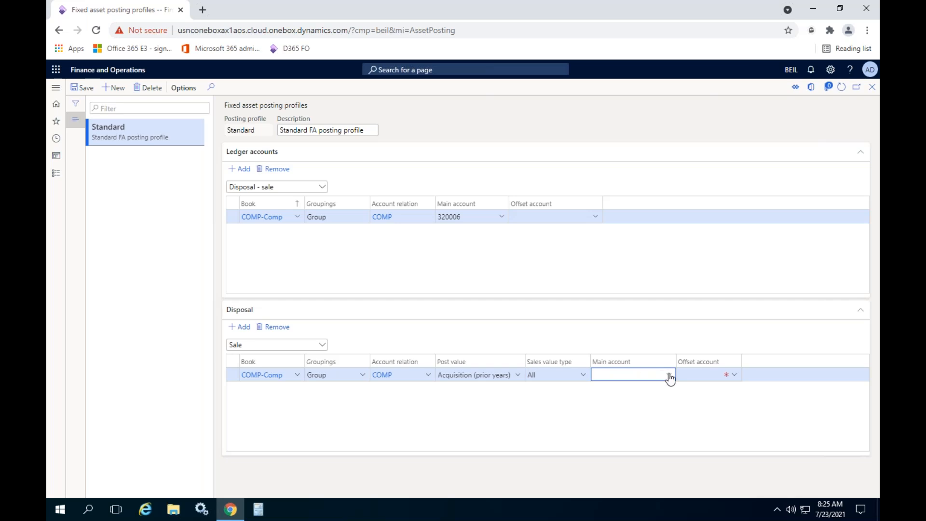
pyautogui.click(669, 375)
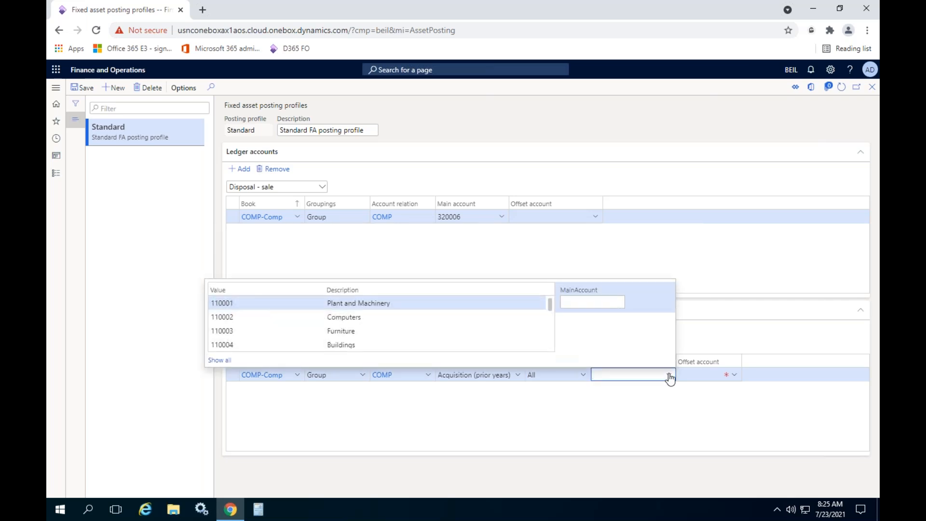
pyautogui.write('com')
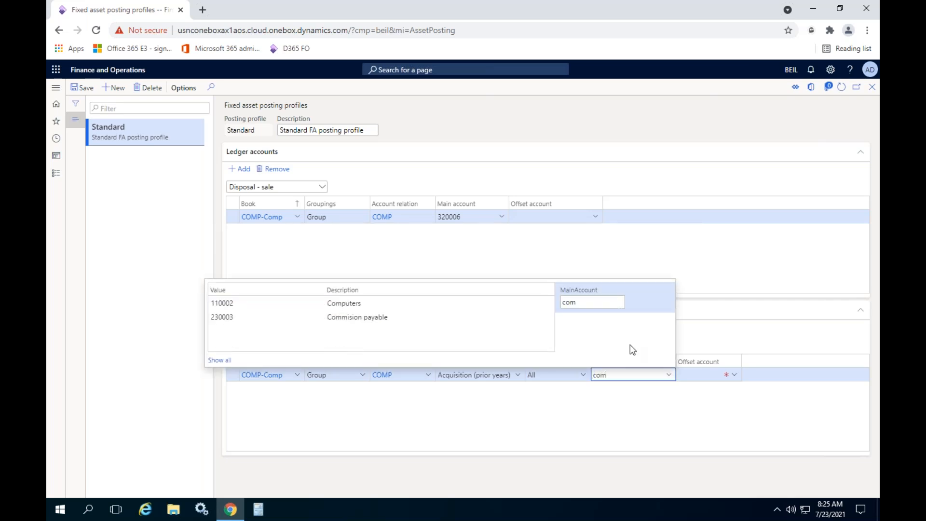
pyautogui.click(367, 303)
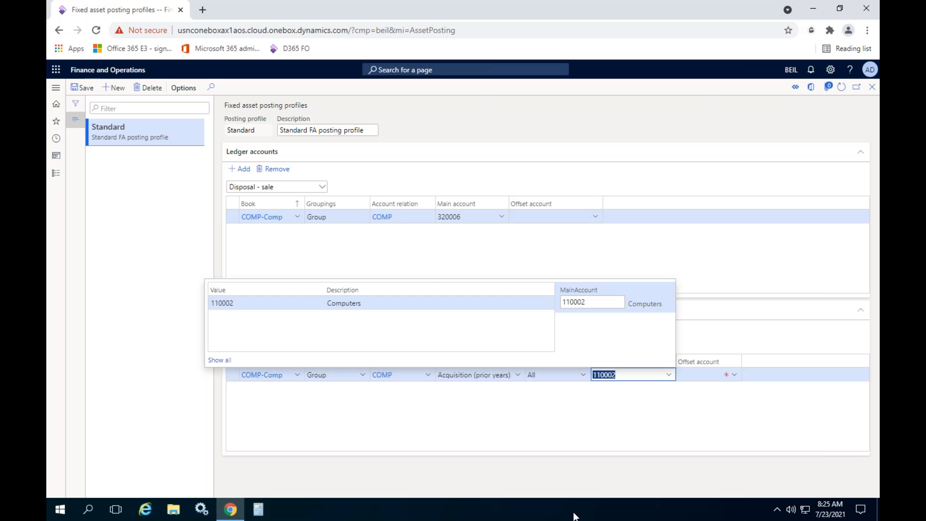
pyautogui.click(657, 414)
# - Set the offset account of the Acquisition (prior years) line to 320006, Gain or Loss of Sales of Fixed Asset
pyautogui.click(715, 377)
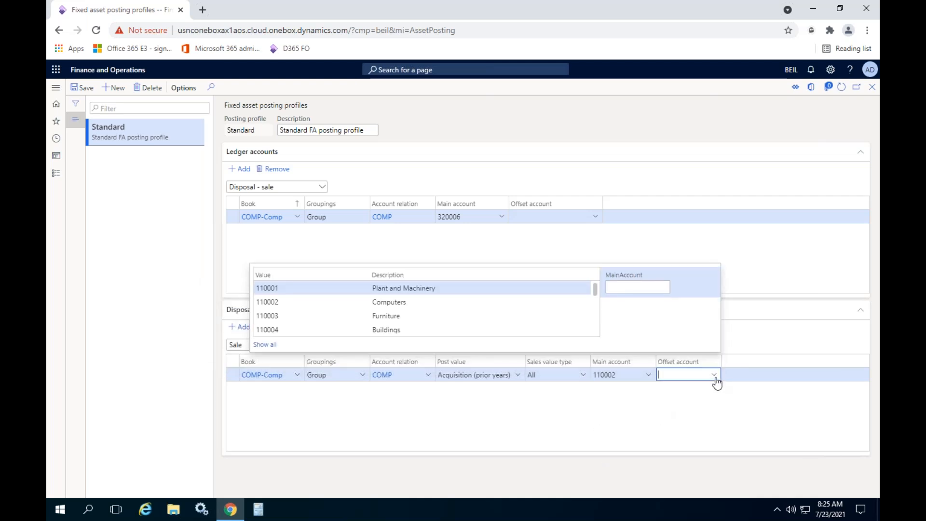
pyautogui.write('gain')
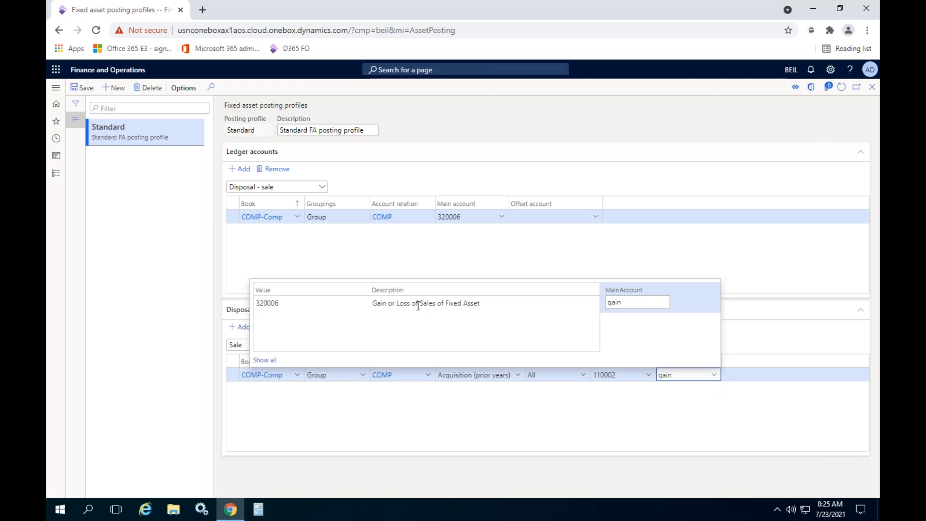
pyautogui.click(418, 304)
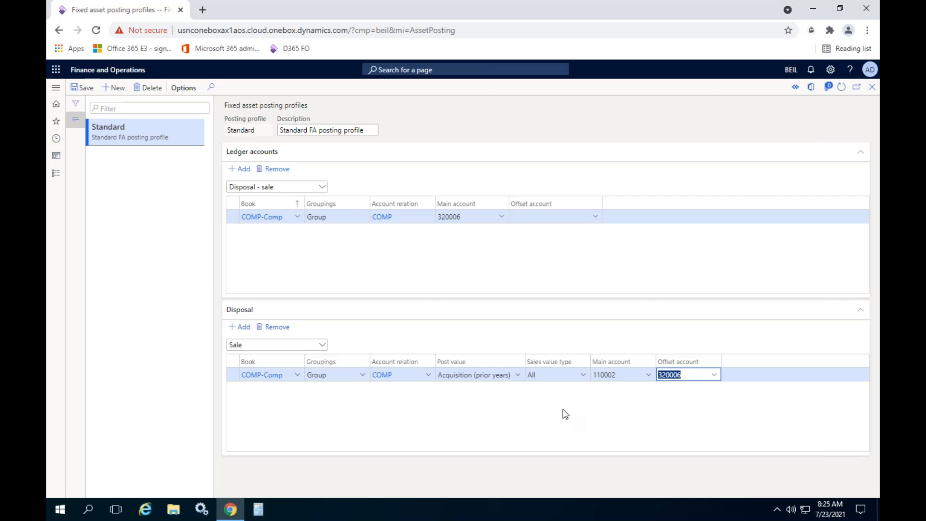
pyautogui.click(493, 408)
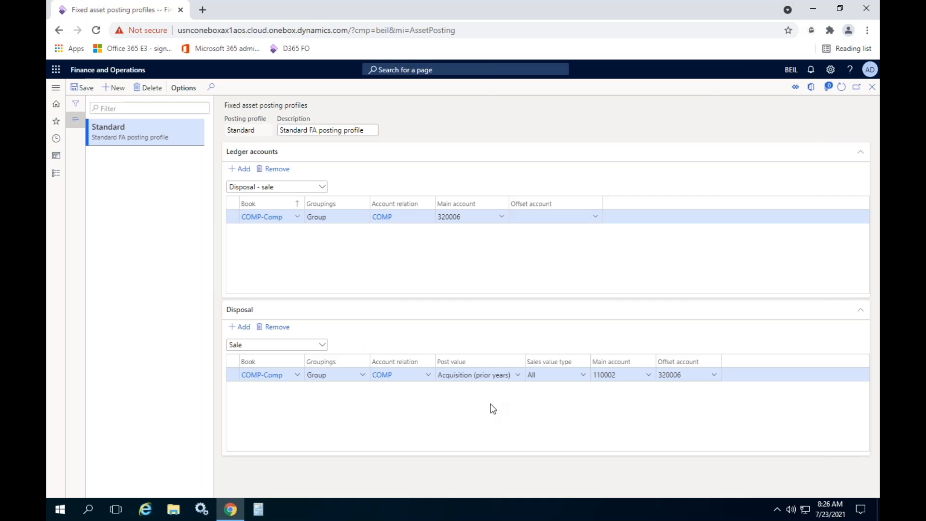
# - Add a second Sale disposal line with book COMP-Comp, grouping Group and account relation COMP
pyautogui.click(245, 328)
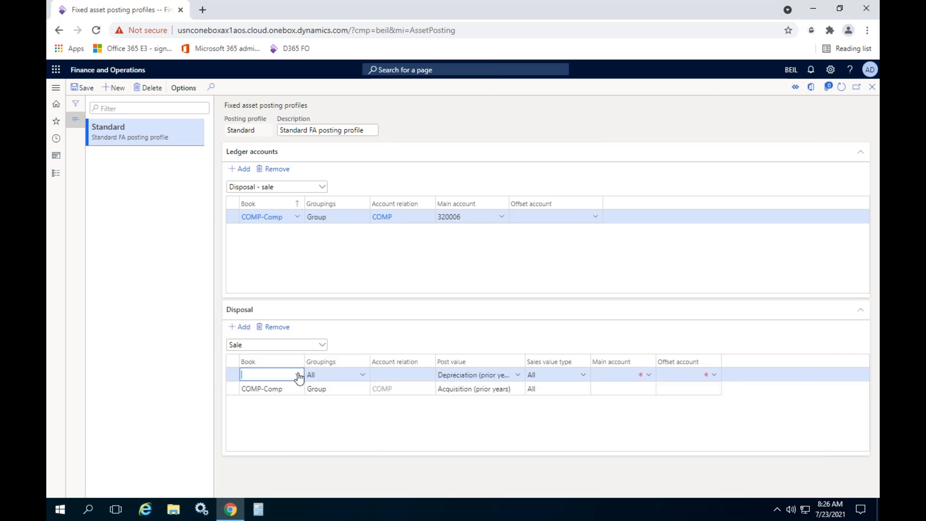
pyautogui.click(297, 375)
pyautogui.click(263, 402)
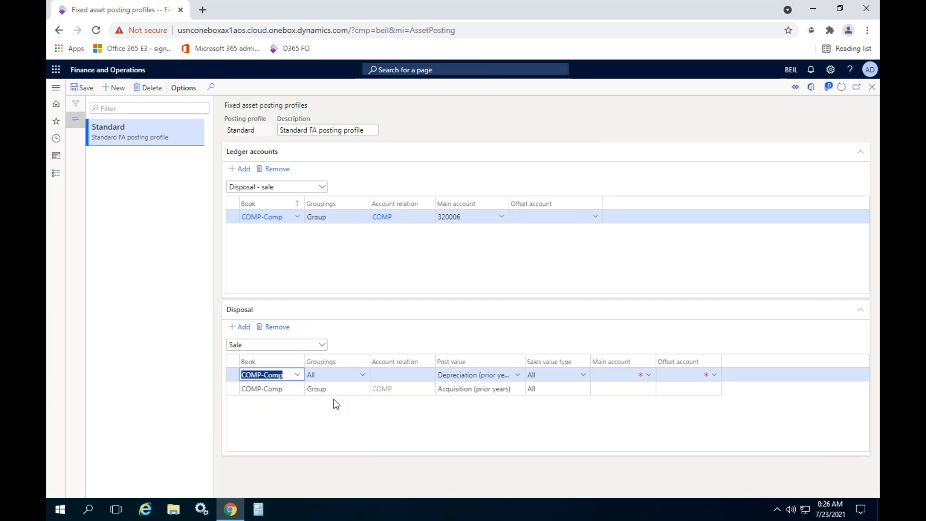
pyautogui.click(363, 375)
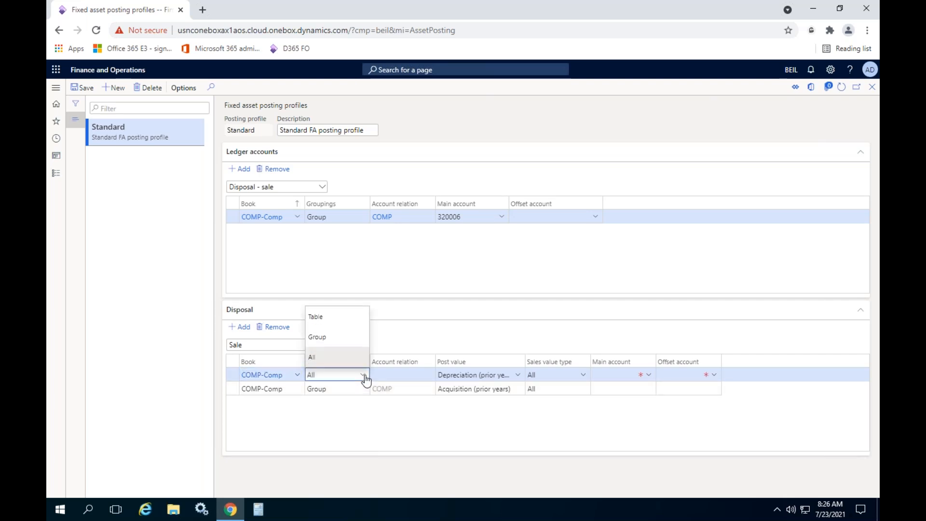
pyautogui.click(333, 337)
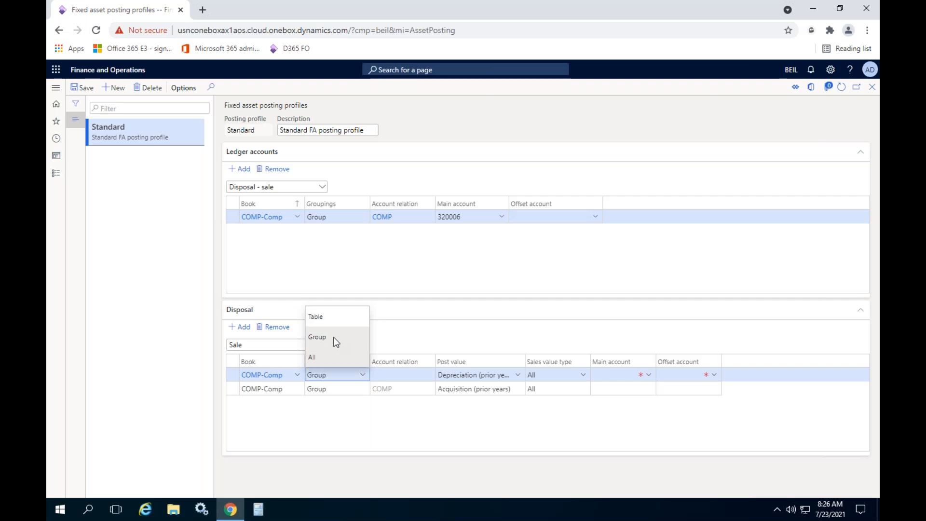
pyautogui.click(414, 376)
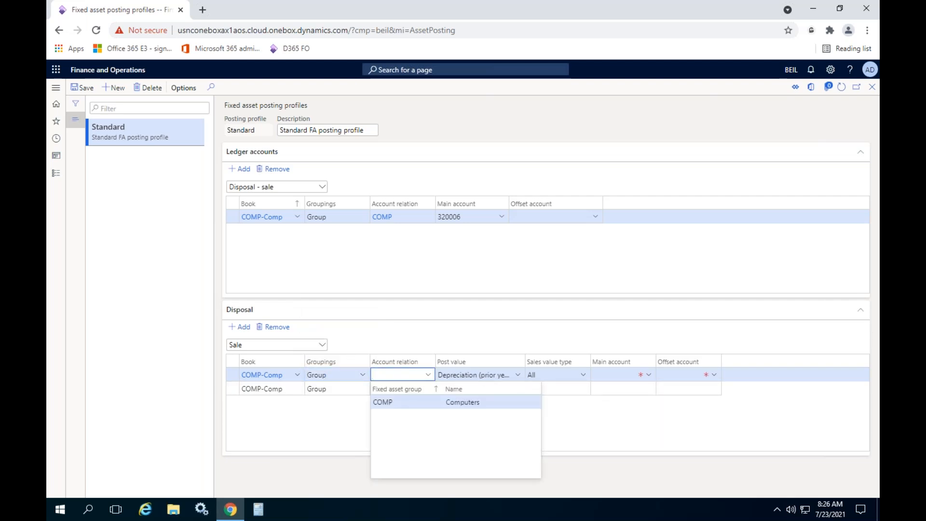
pyautogui.click(413, 403)
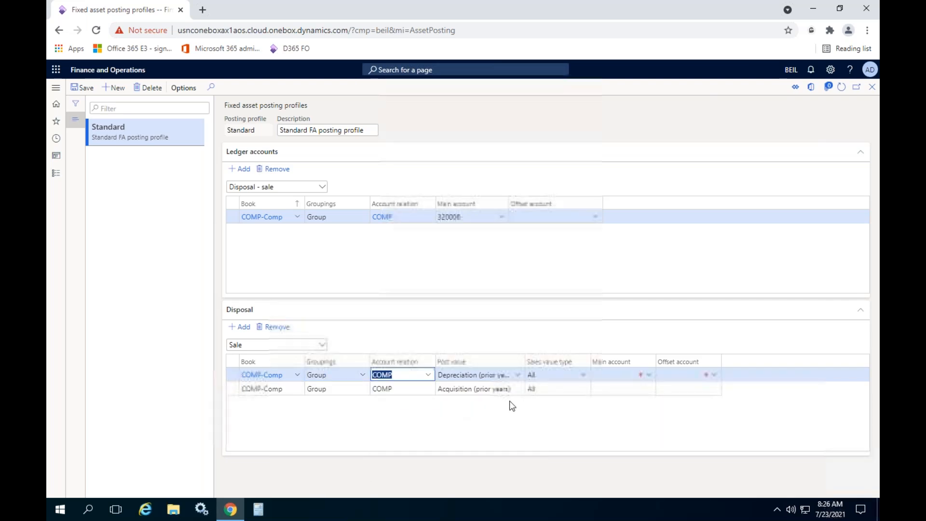
# - Set the second disposal line's post value to Acquisition (this year) and its main account to 110002, Computers
pyautogui.click(519, 375)
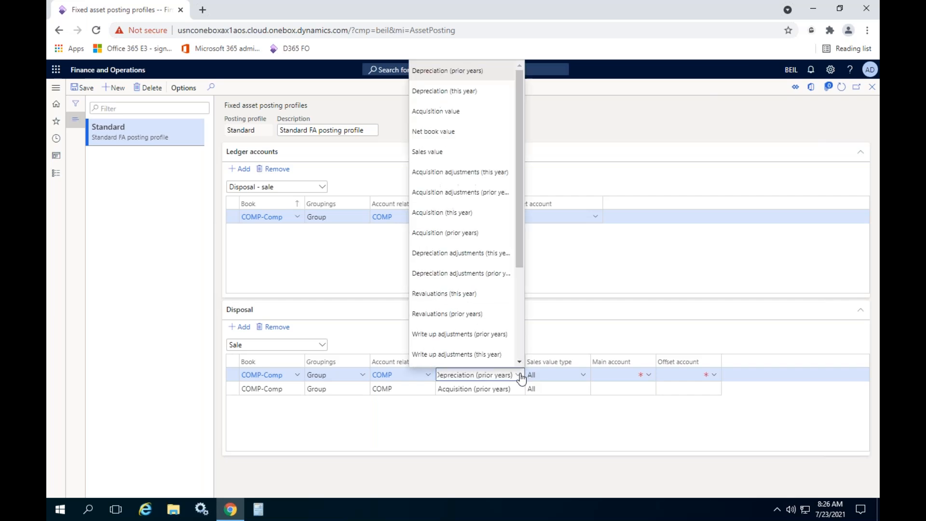
pyautogui.click(480, 211)
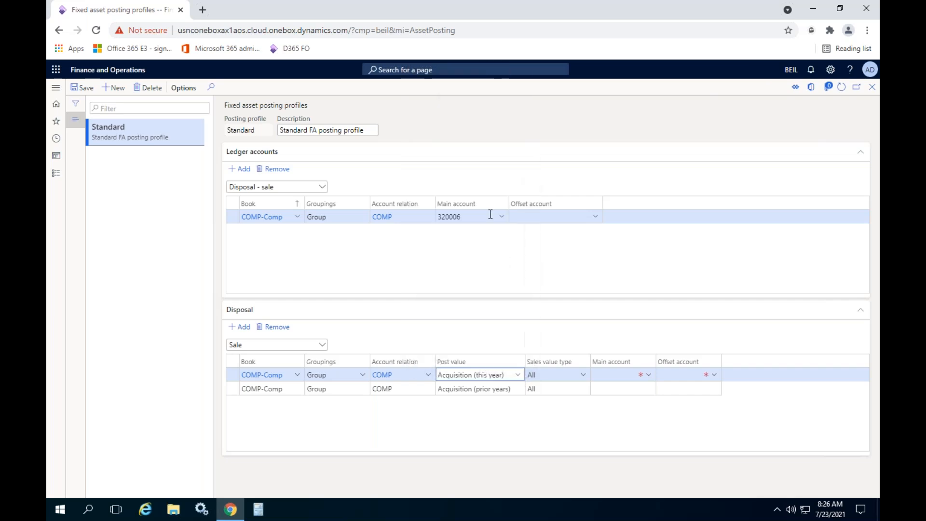
pyautogui.click(632, 375)
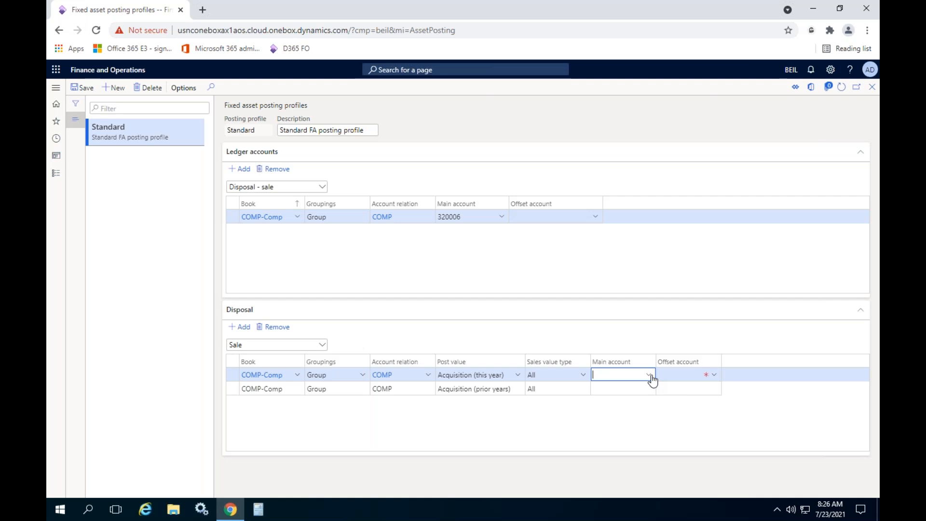
pyautogui.write('com')
pyautogui.click(649, 375)
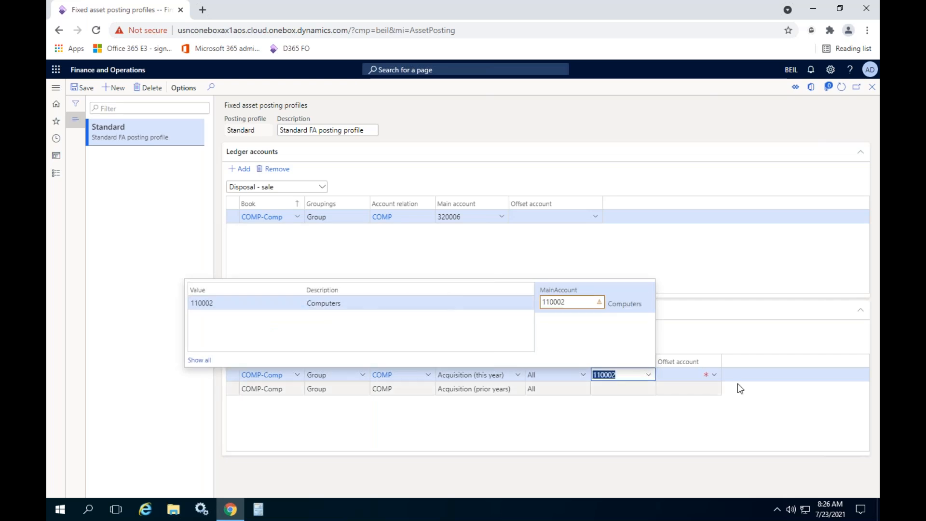
pyautogui.press('Tab')
# - Set the offset account of the Acquisition (this year) line to 320006, Gain or Loss of Sales of Fixed Asset
pyautogui.click(683, 372)
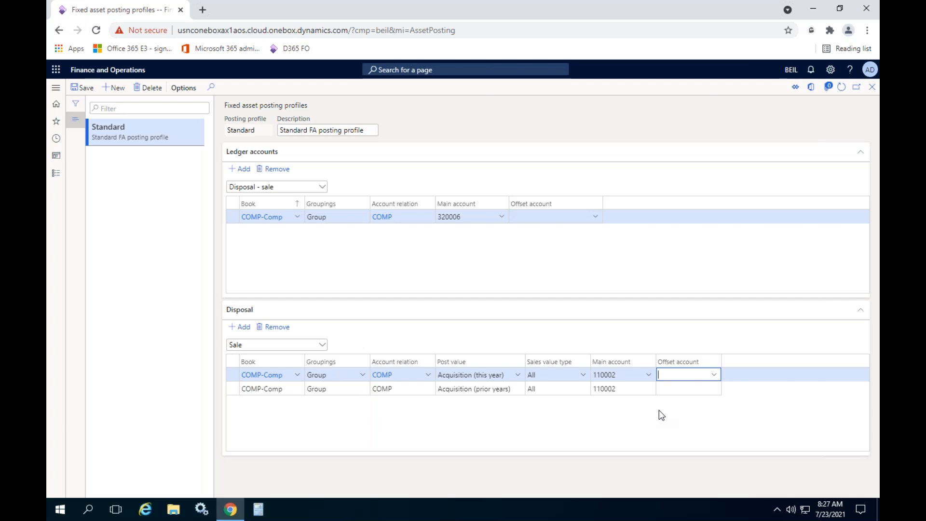
pyautogui.click(715, 376)
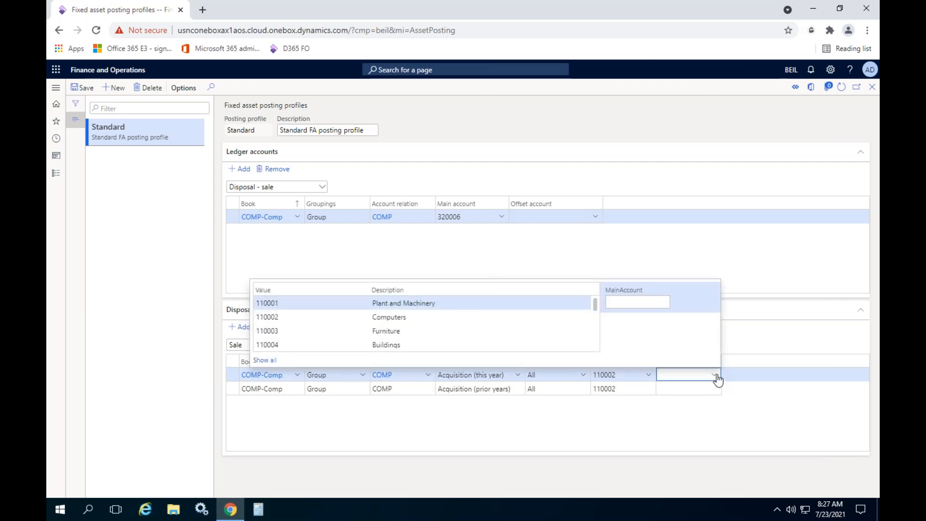
pyautogui.write('gain')
pyautogui.click(426, 303)
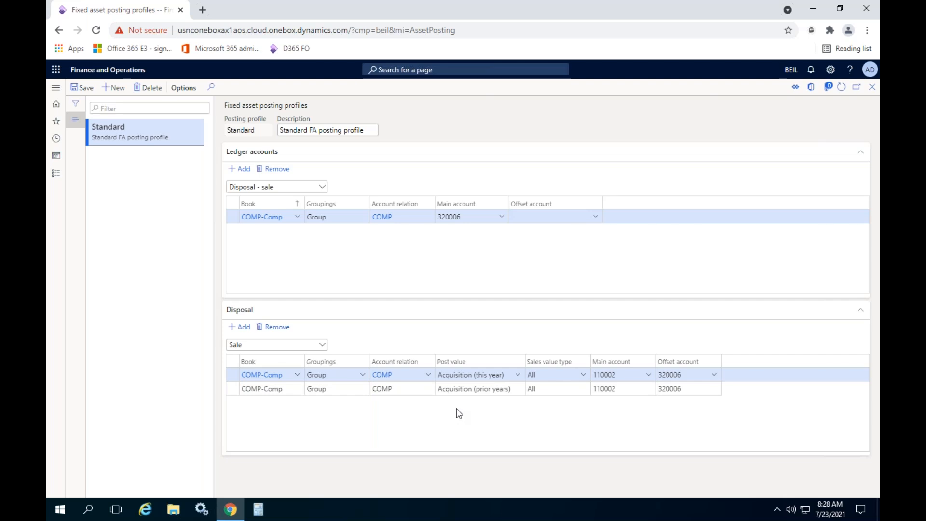
# - Add a third Sale disposal line with book COMP-Comp, grouping Group and account relation COMP
pyautogui.click(240, 326)
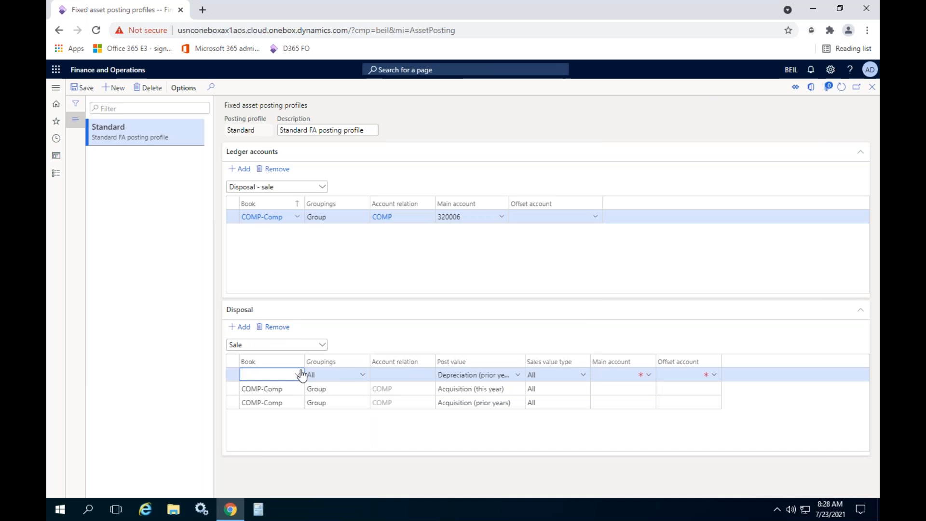
pyautogui.click(300, 375)
pyautogui.click(286, 400)
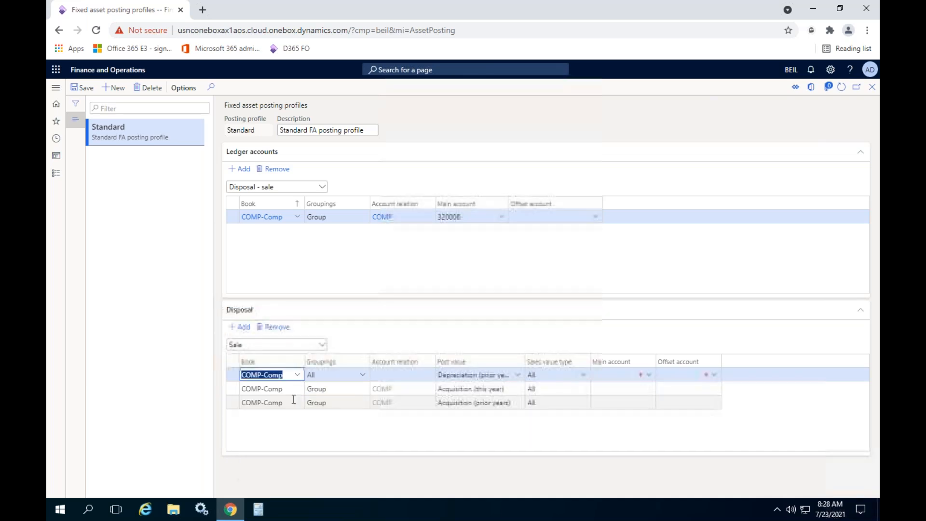
pyautogui.click(362, 375)
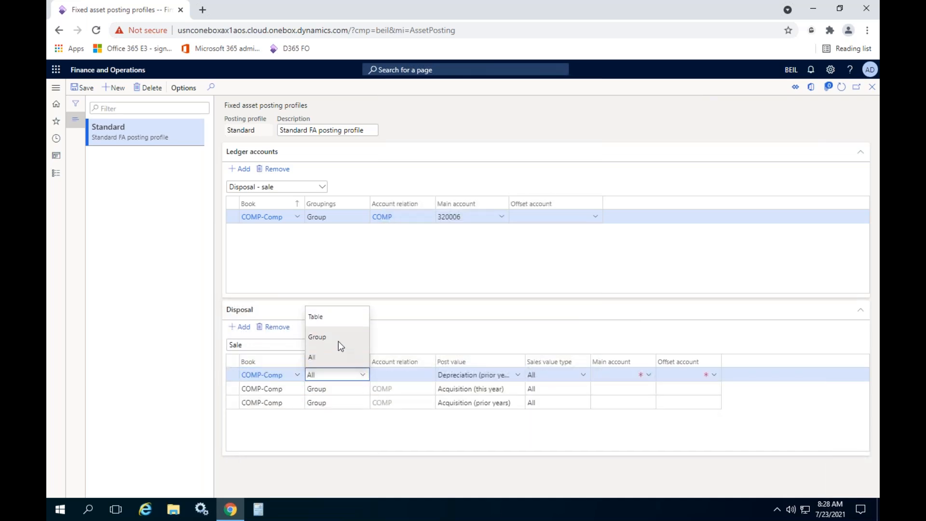
pyautogui.click(337, 337)
pyautogui.click(424, 375)
pyautogui.click(428, 375)
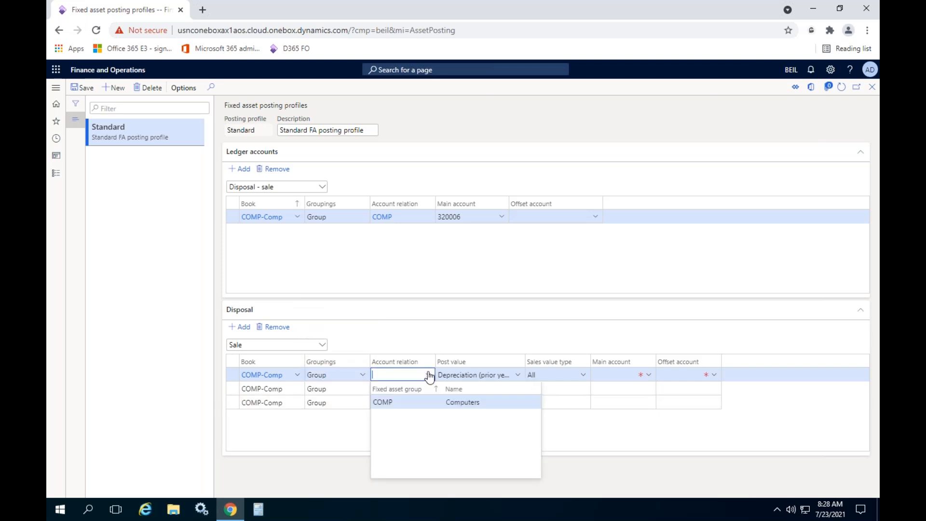
pyautogui.click(400, 403)
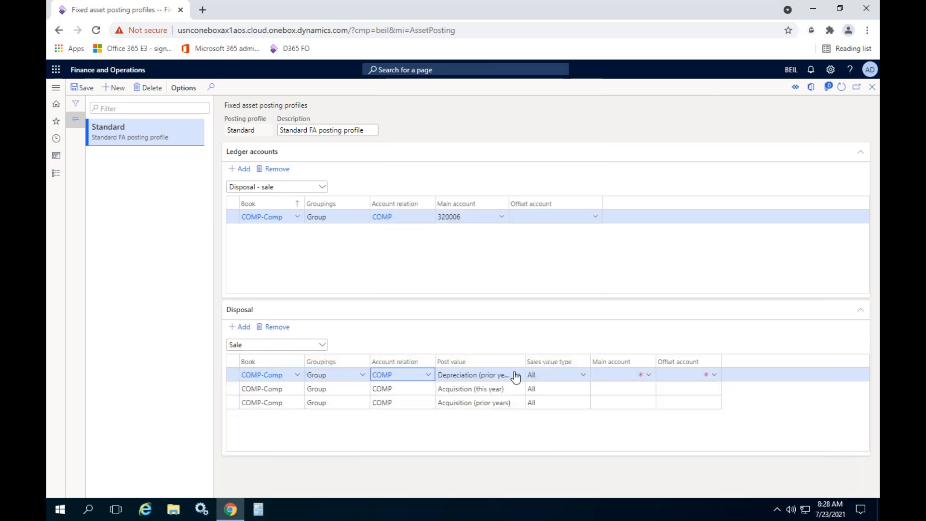
# - Set the third disposal line's post value to Depreciation (this year) and its main account to 210003, Provision for Depreciation Account
pyautogui.click(517, 375)
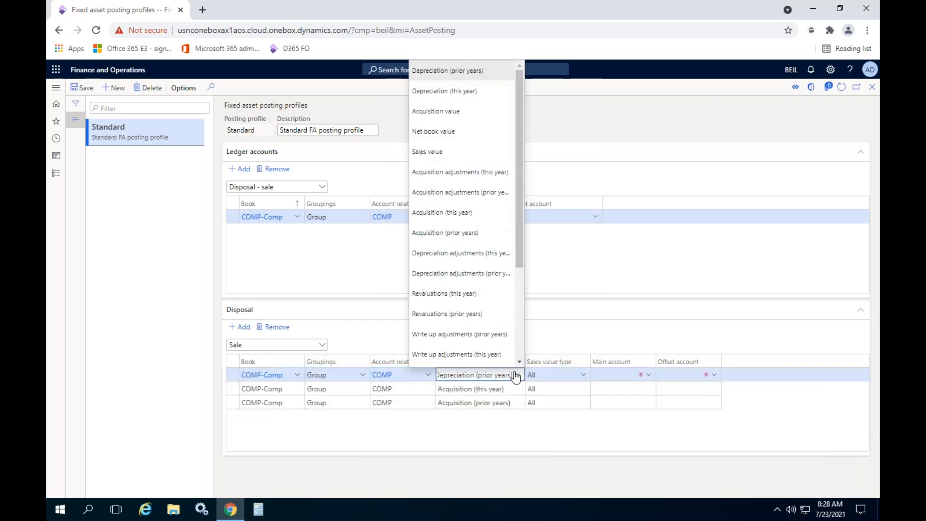
pyautogui.click(474, 90)
pyautogui.click(622, 375)
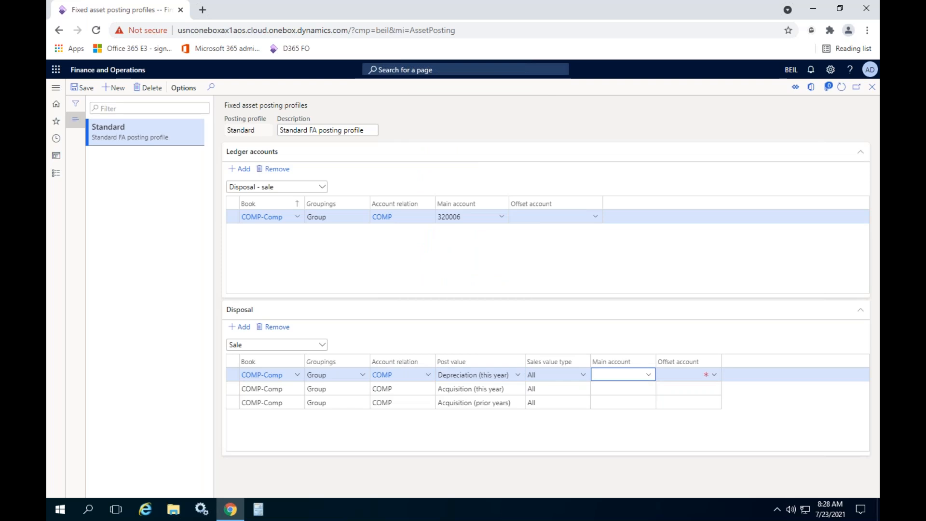
pyautogui.write('provo')
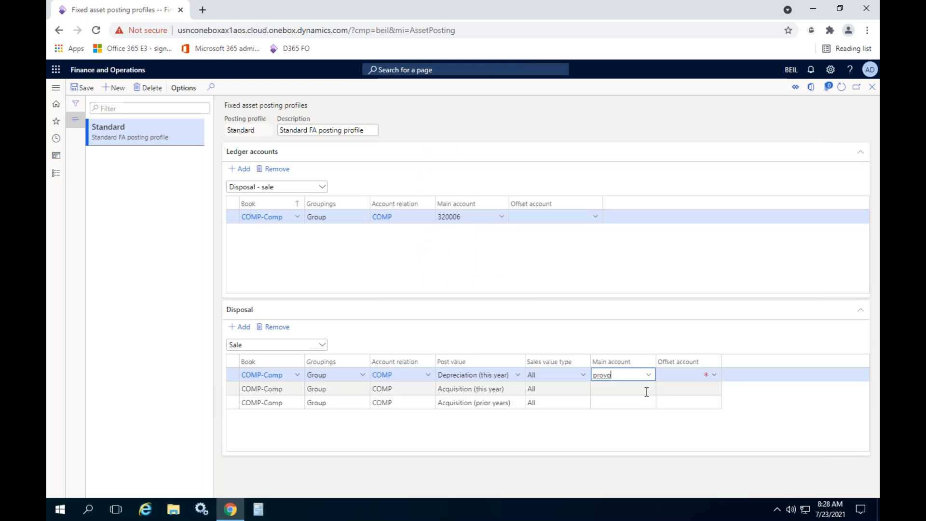
pyautogui.click(648, 375)
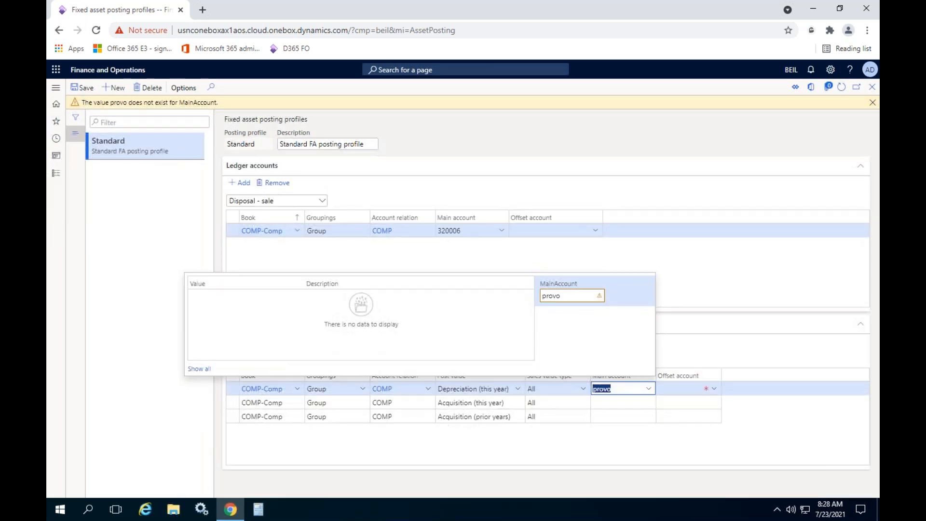
pyautogui.write('provi')
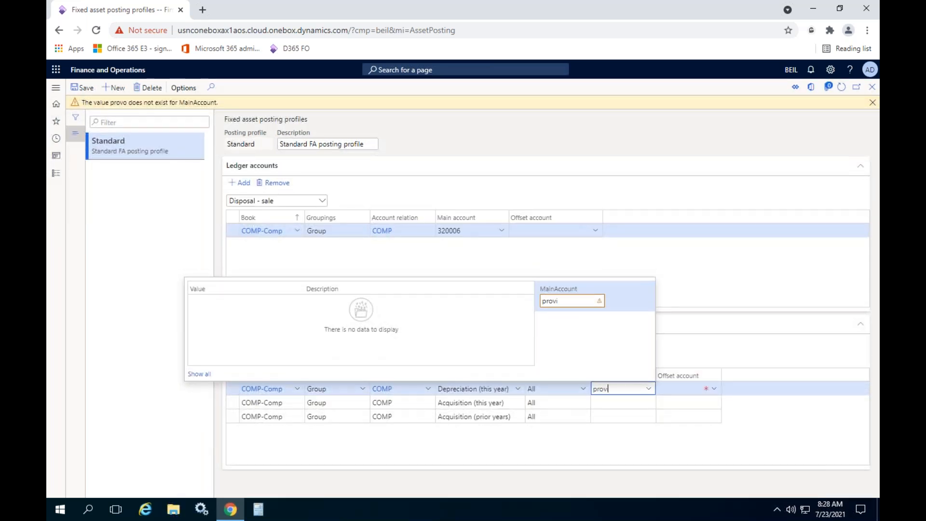
pyautogui.click(355, 317)
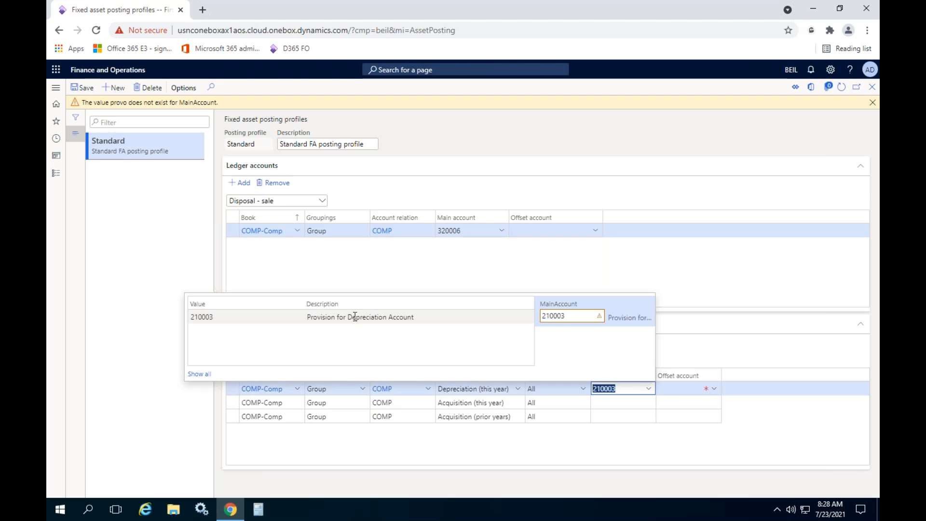
# - Set the offset account of the Depreciation (this year) line to 320006, Gain or Loss of Sales of Fixed Asset
pyautogui.click(679, 391)
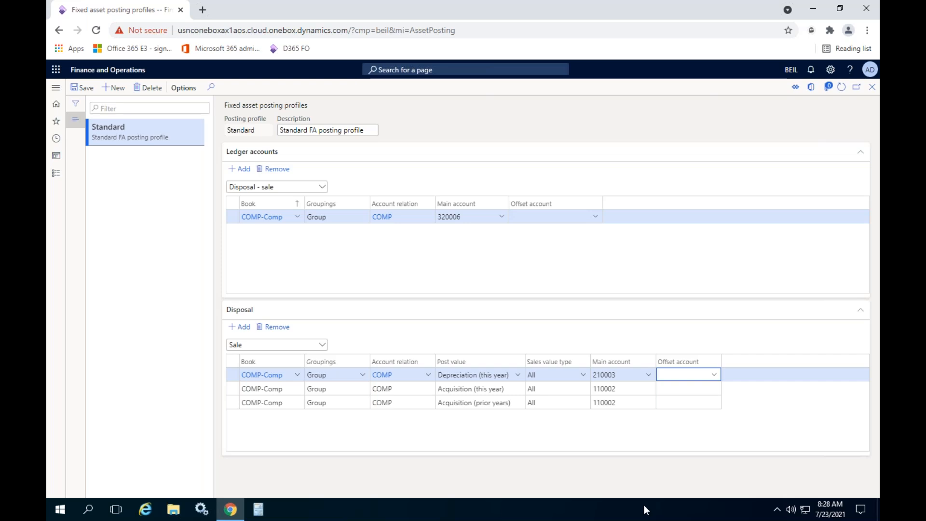
pyautogui.write('gain')
pyautogui.click(714, 375)
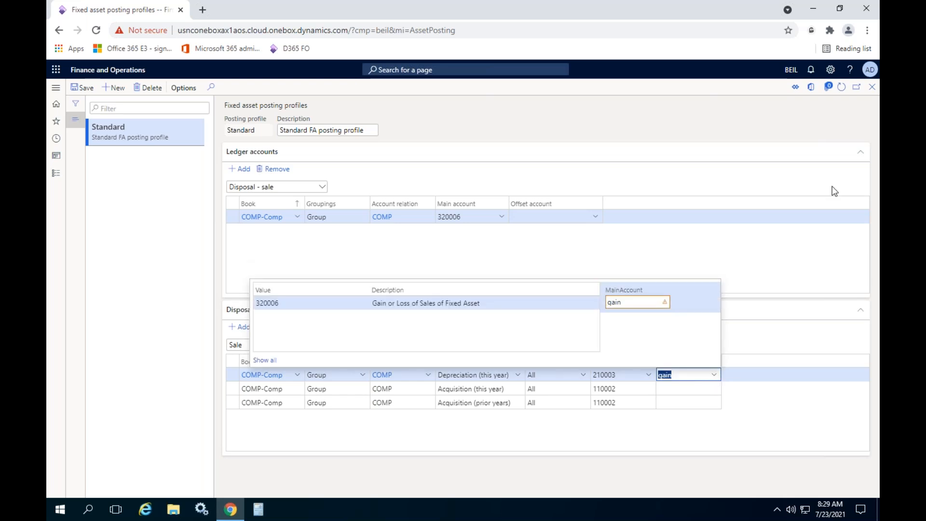
pyautogui.click(413, 303)
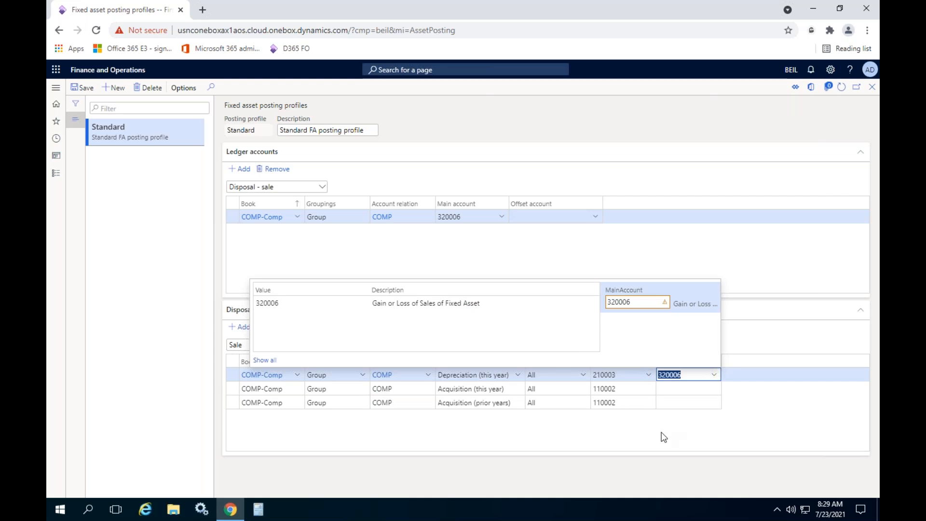
pyautogui.click(618, 439)
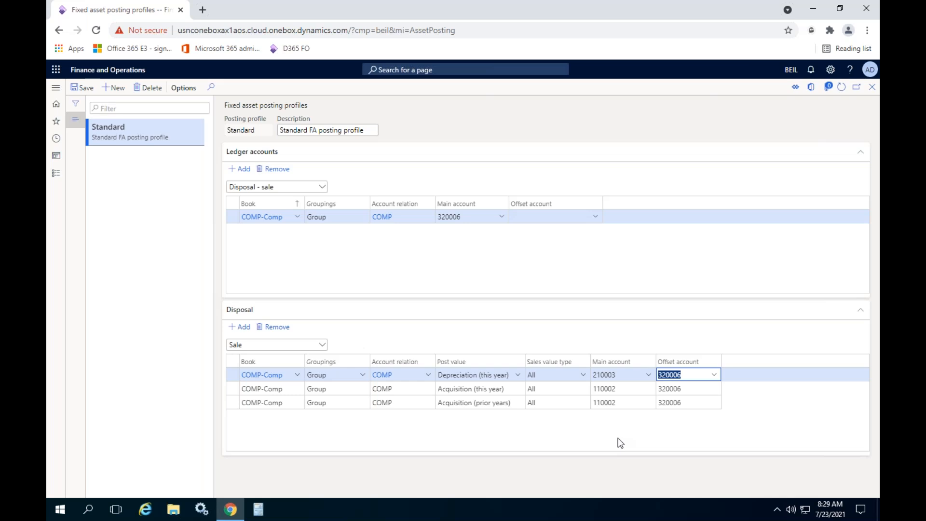
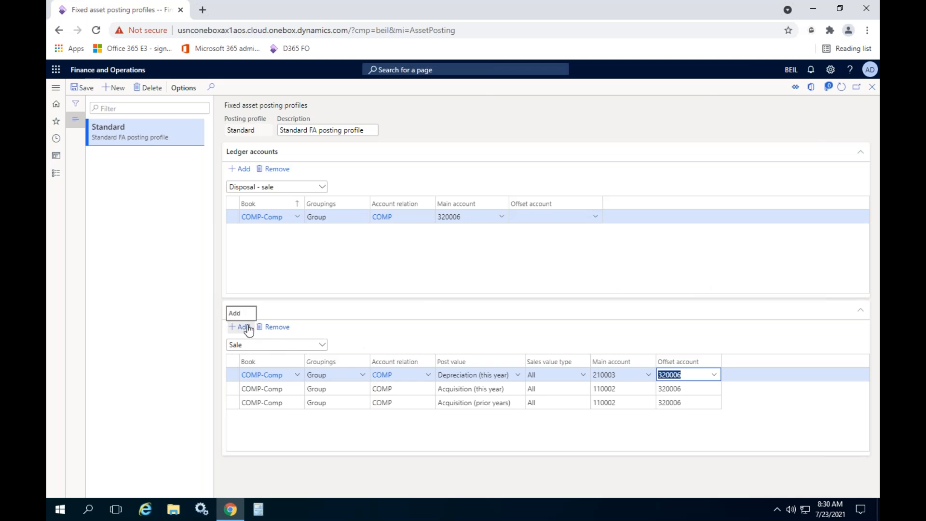
pyautogui.click(533, 266)
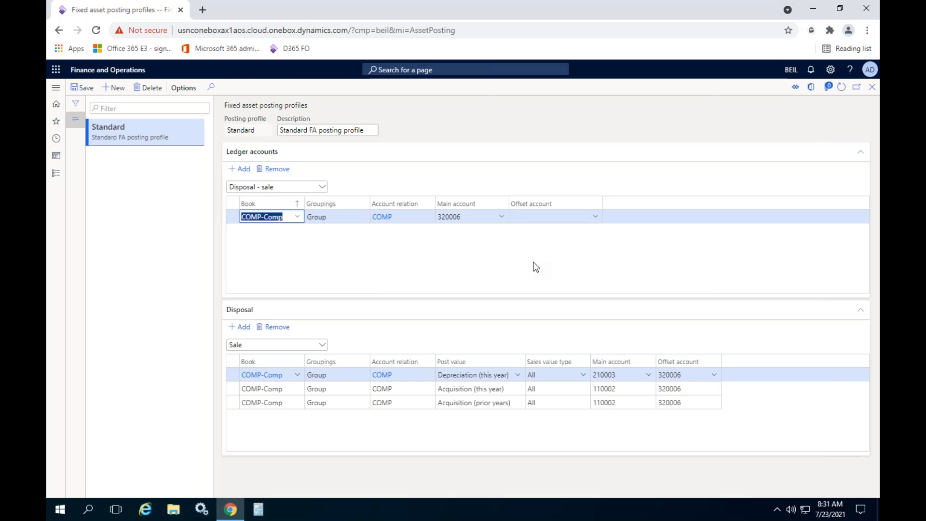
pyautogui.click(534, 262)
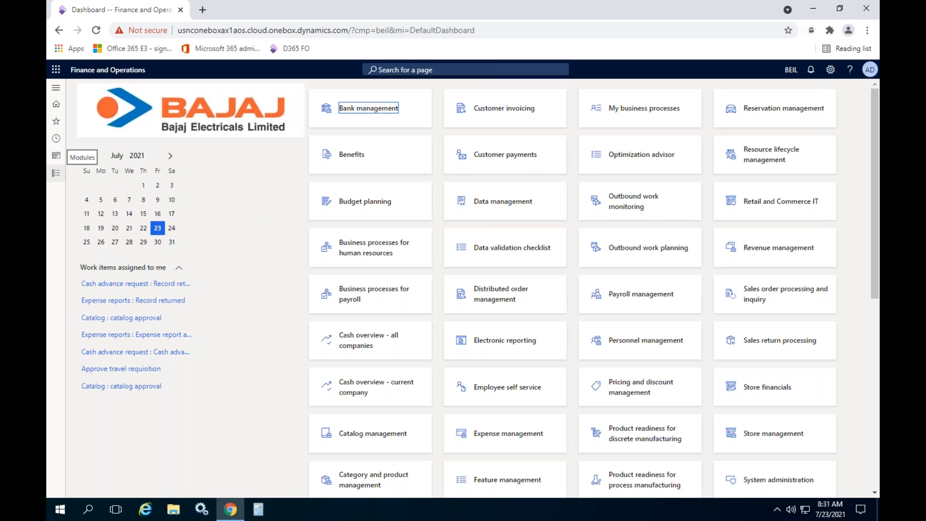
# - Open the list of all fixed assets in the Fixed assets module
pyautogui.click(56, 156)
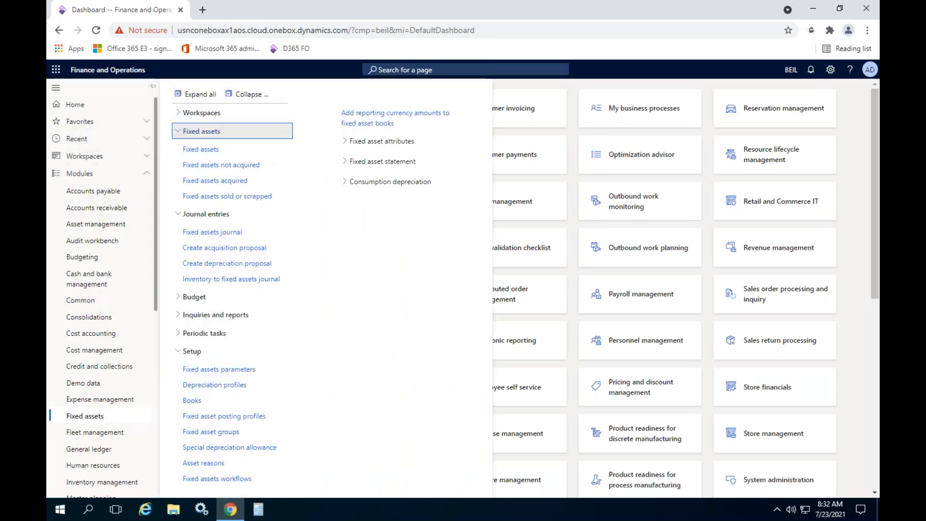
pyautogui.click(254, 98)
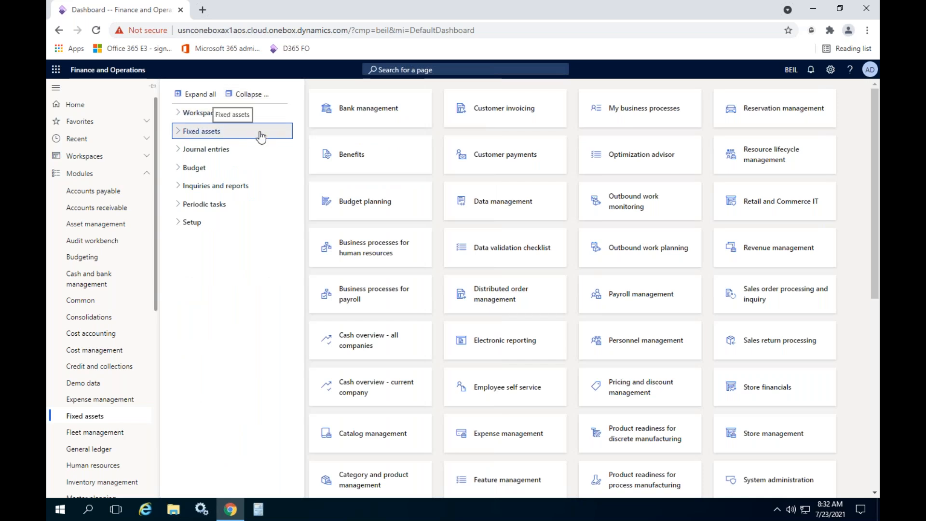
pyautogui.click(217, 138)
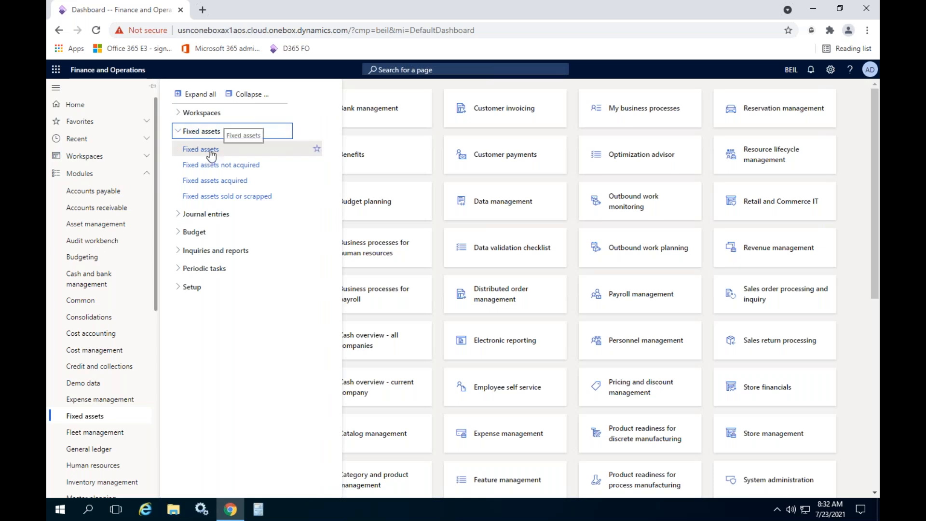
pyautogui.click(210, 150)
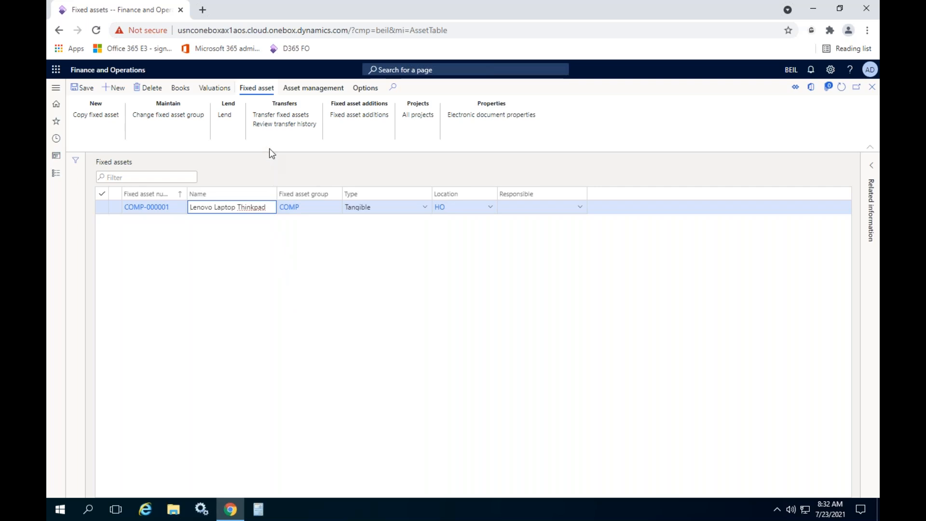
# - Start a transfer of fixed asset COMP-000001 and set the BusinessUnit dimension to transfer to as Hyd-BEIL
pyautogui.click(280, 119)
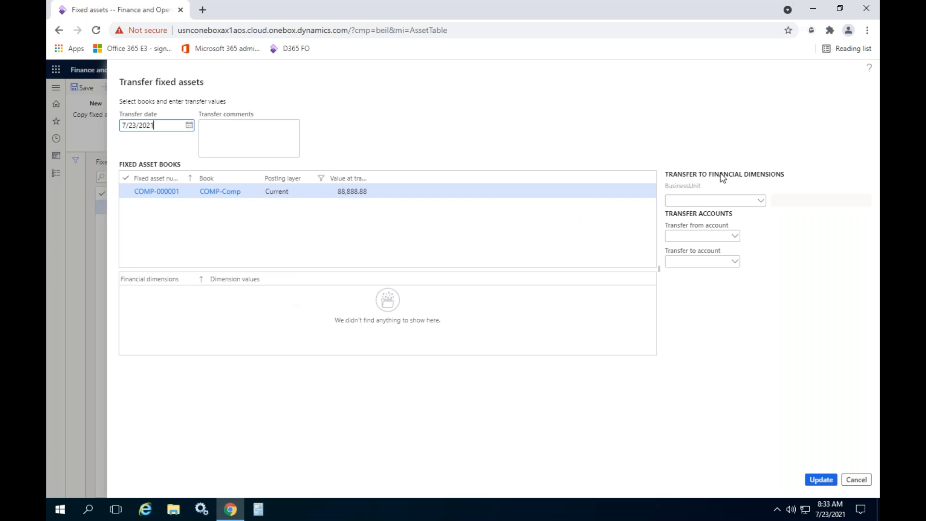
pyautogui.click(761, 202)
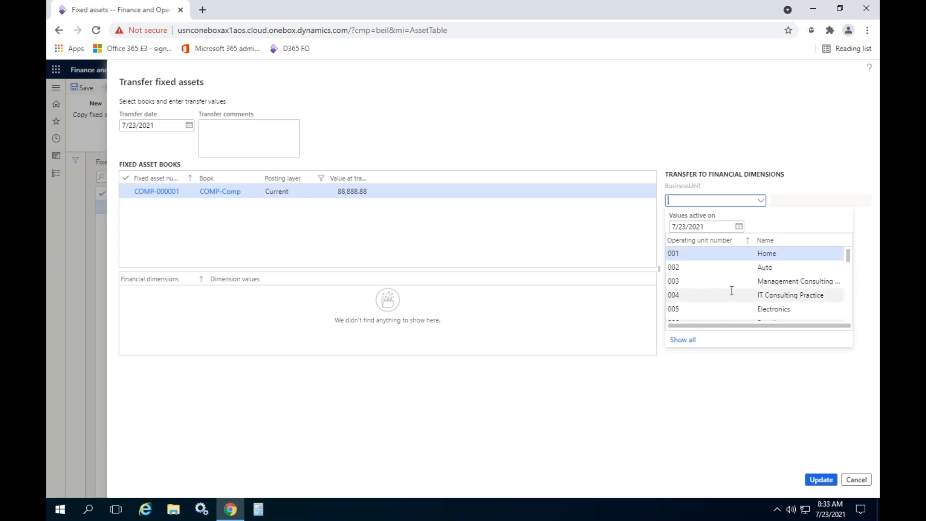
pyautogui.scroll(-5, 730, 292)
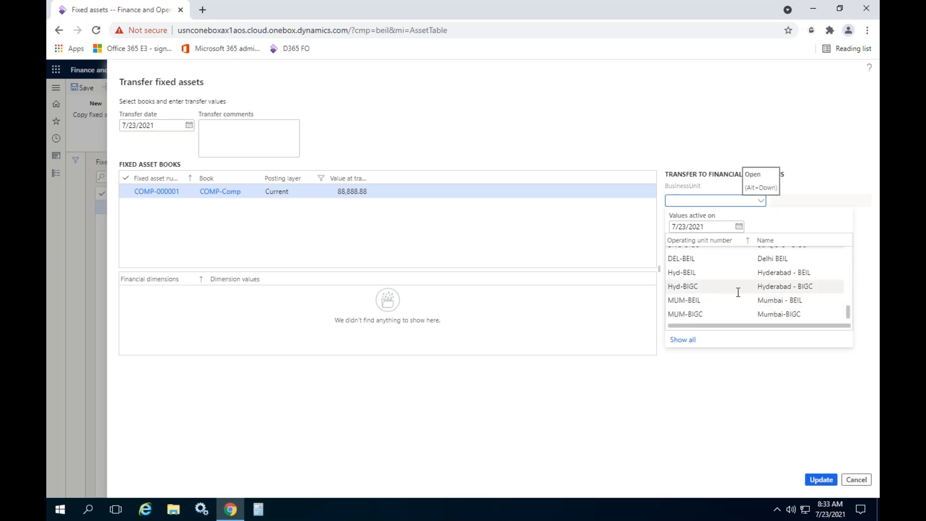
pyautogui.click(736, 289)
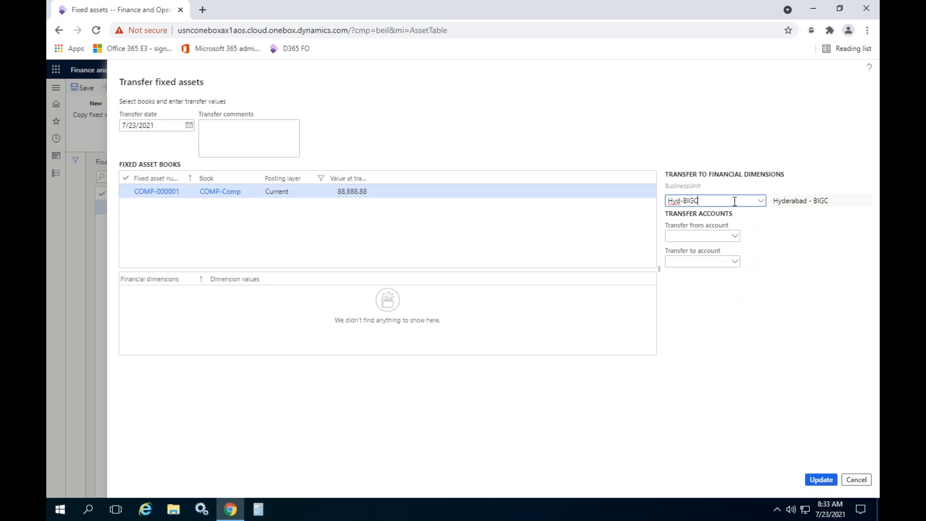
pyautogui.click(761, 202)
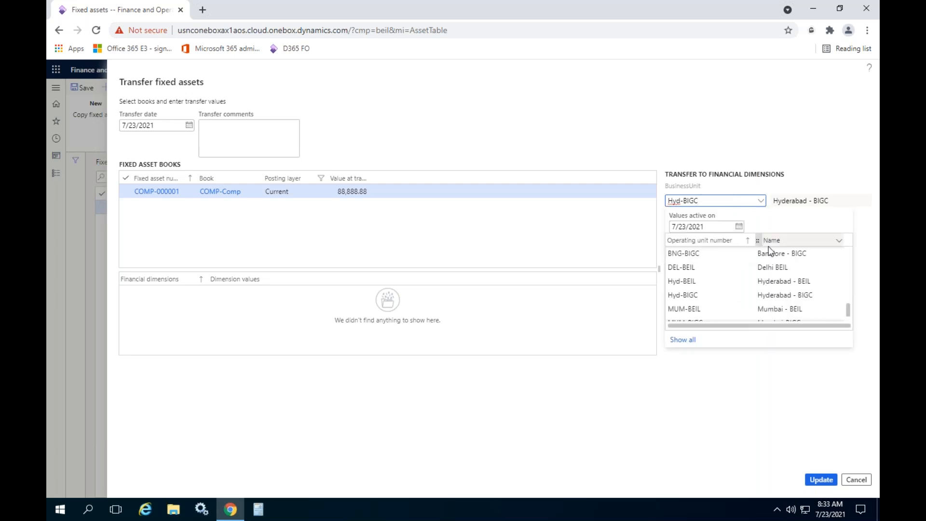
pyautogui.click(772, 280)
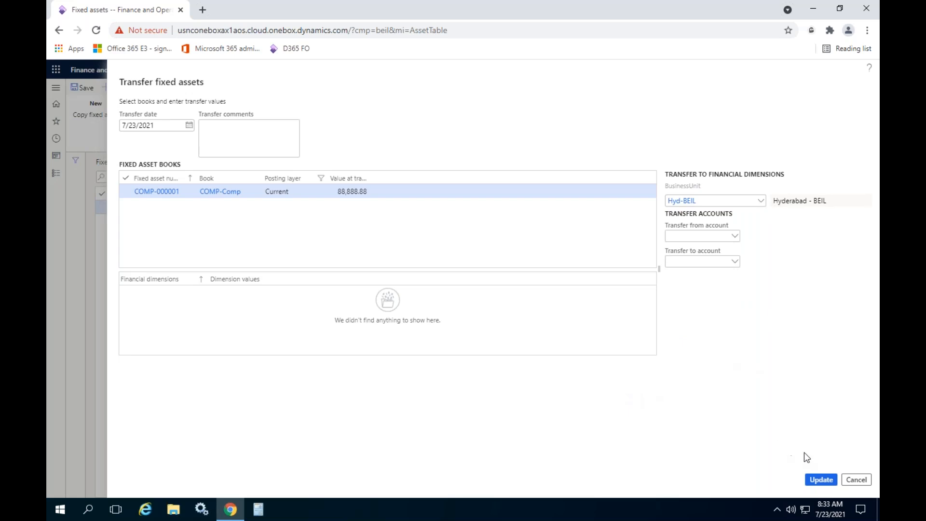
# - Submit the transfer, check its BusinessUnit from and to values, and confirm it for the COMP-Comp book
pyautogui.click(825, 482)
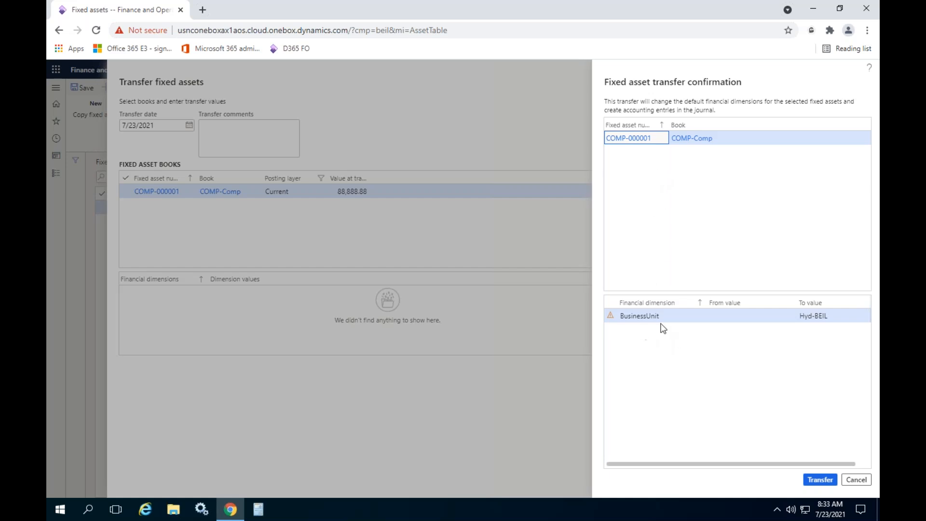
pyautogui.click(661, 320)
pyautogui.click(756, 319)
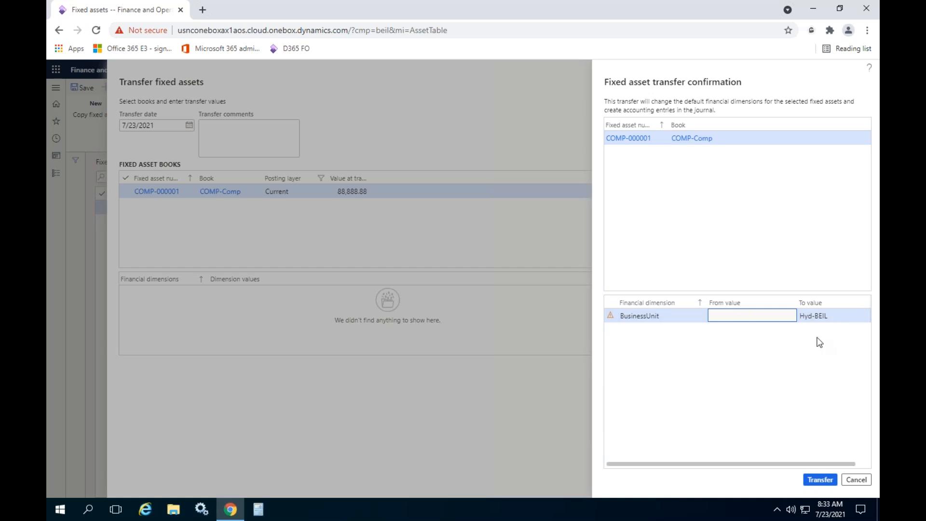
pyautogui.click(819, 480)
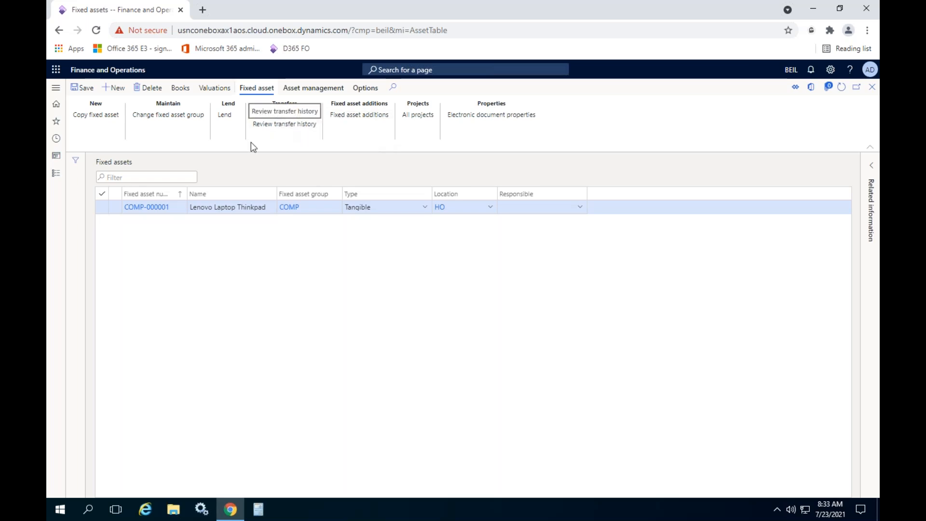
# - Review the transfer history of the Lenovo Laptop Thinkpad asset, checking the from and to values, and return to the asset list
pyautogui.click(281, 127)
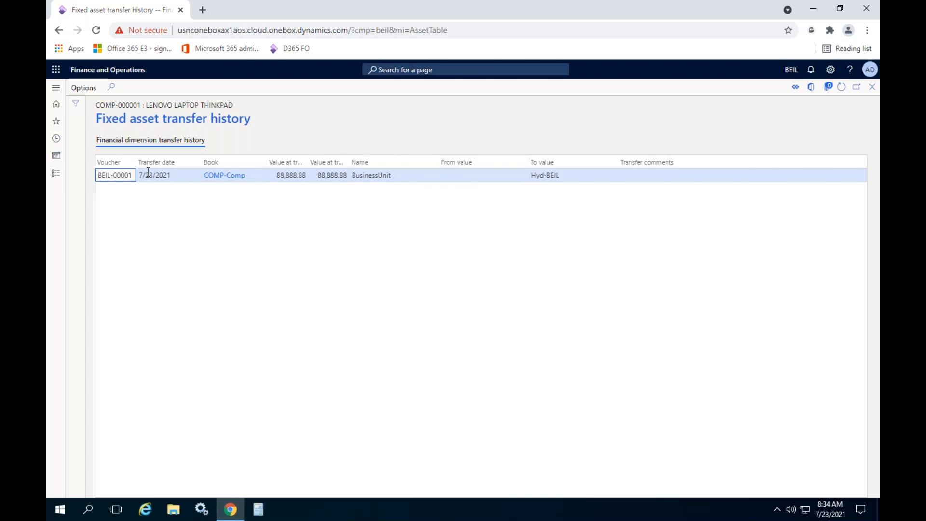
pyautogui.click(470, 175)
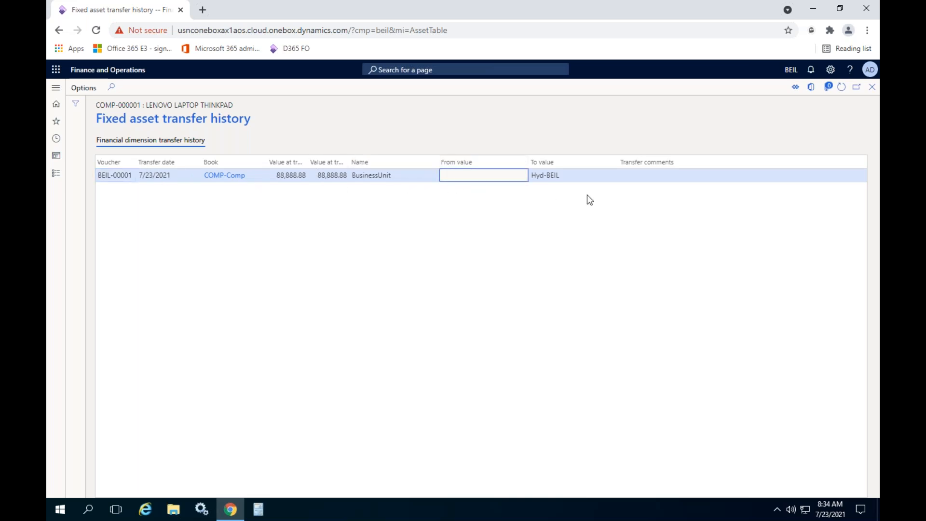
pyautogui.click(564, 180)
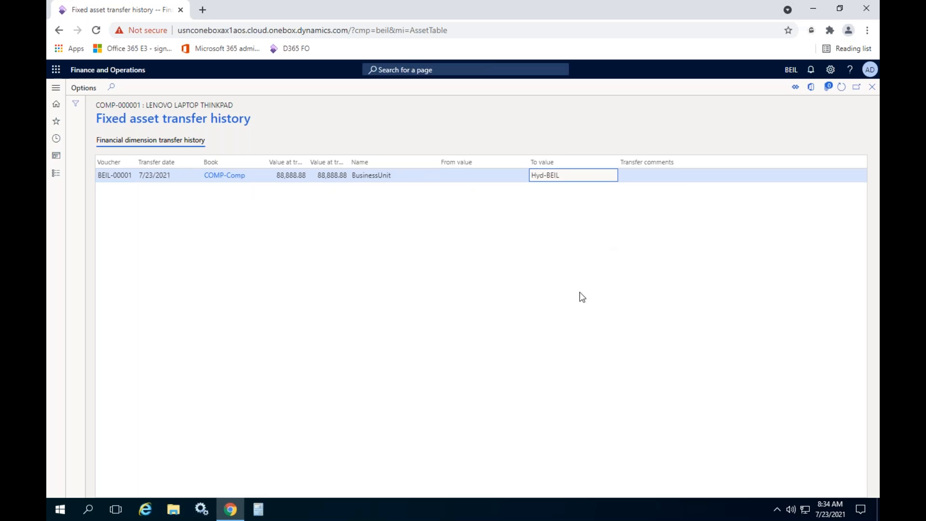
pyautogui.click(484, 279)
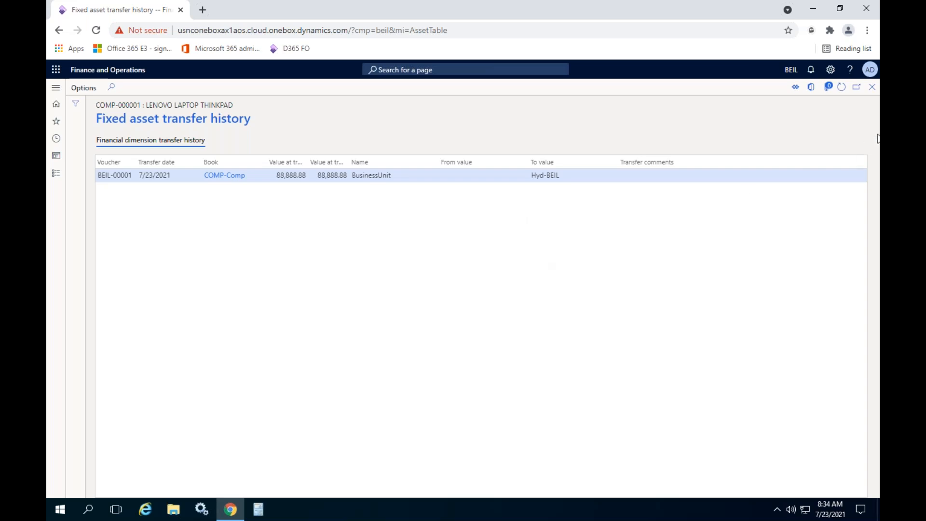
pyautogui.click(871, 88)
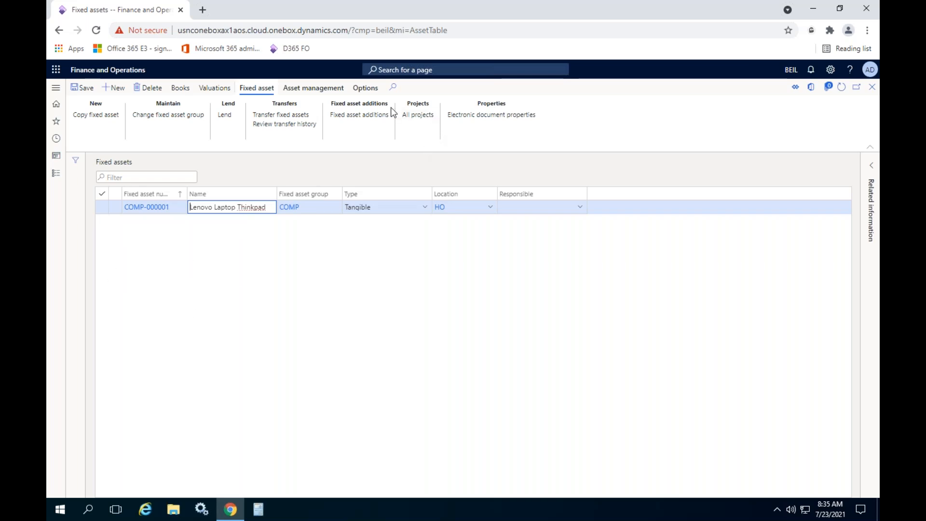
# - Check the Asset management commands and the valuation balances of the Lenovo Laptop Thinkpad asset
pyautogui.click(297, 90)
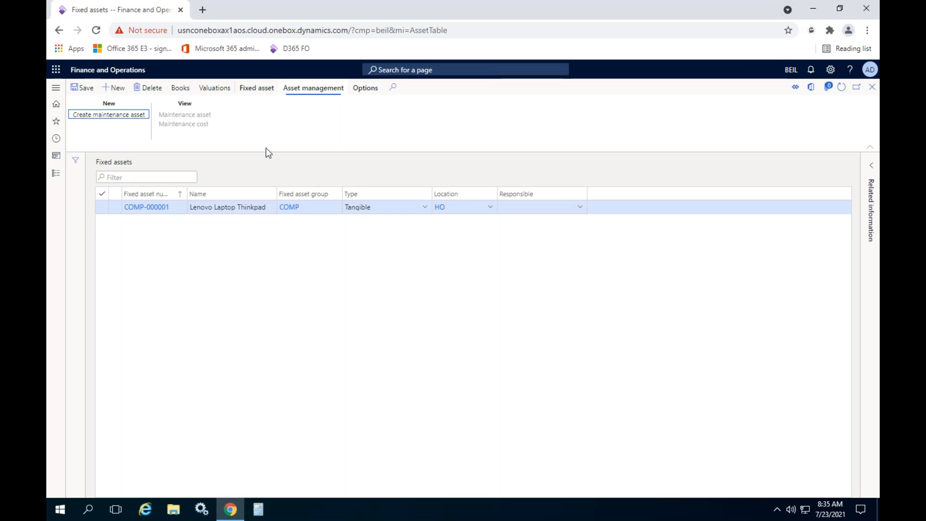
pyautogui.click(258, 89)
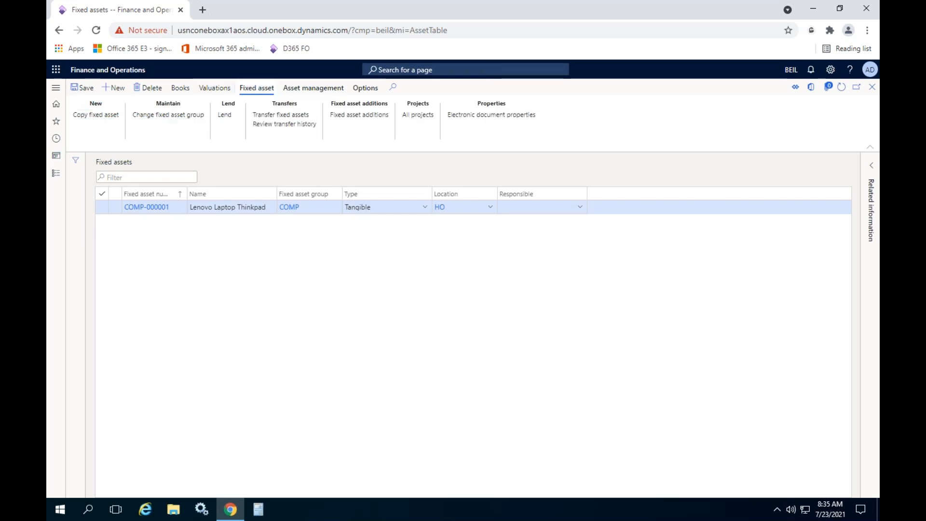
pyautogui.click(215, 88)
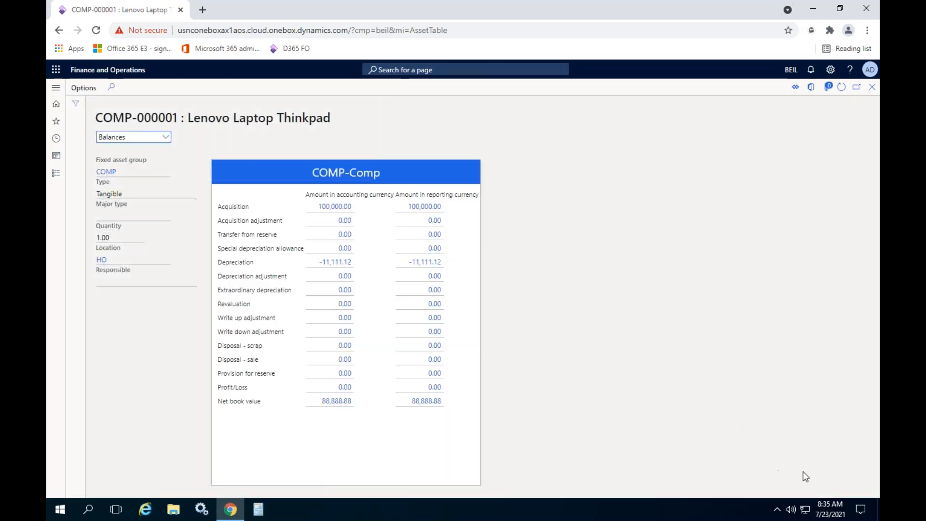
pyautogui.click(873, 90)
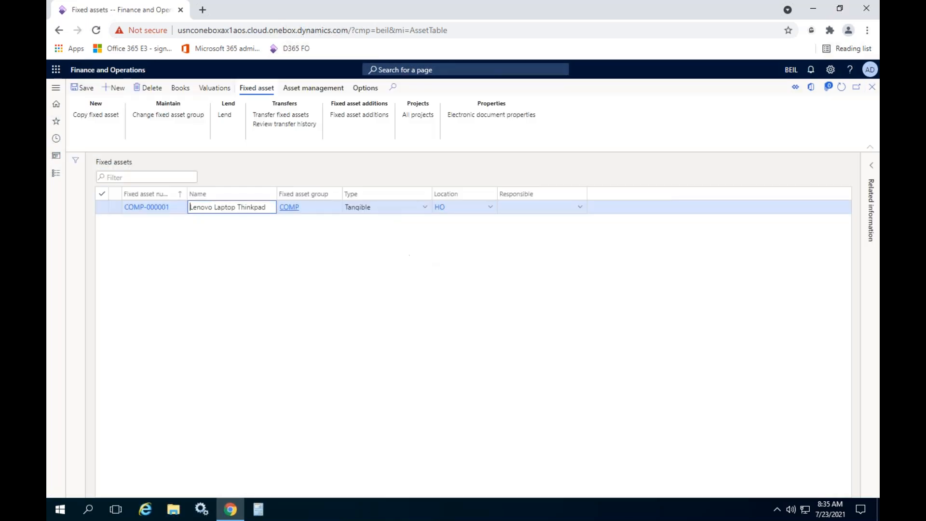
# - Examine the depreciation profile of the asset's COMP-Comp book from the first date to the final period
pyautogui.click(180, 88)
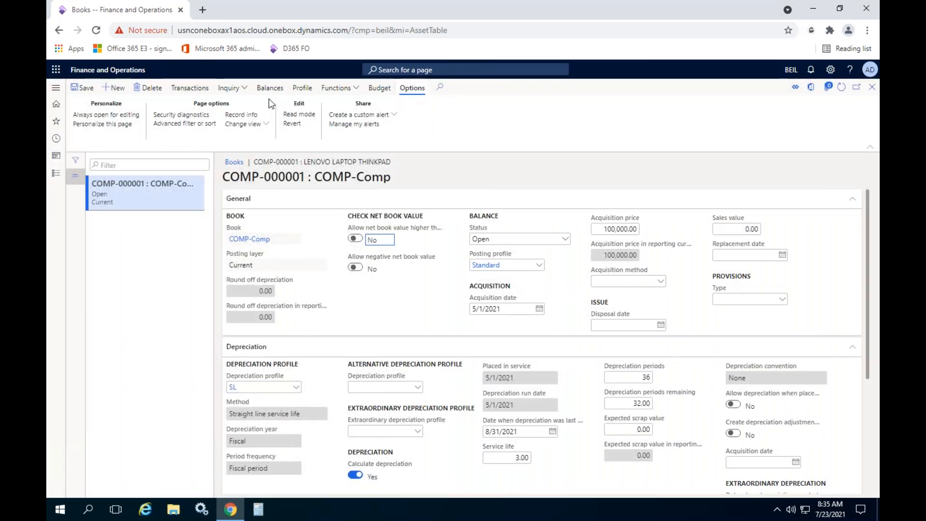
pyautogui.click(301, 87)
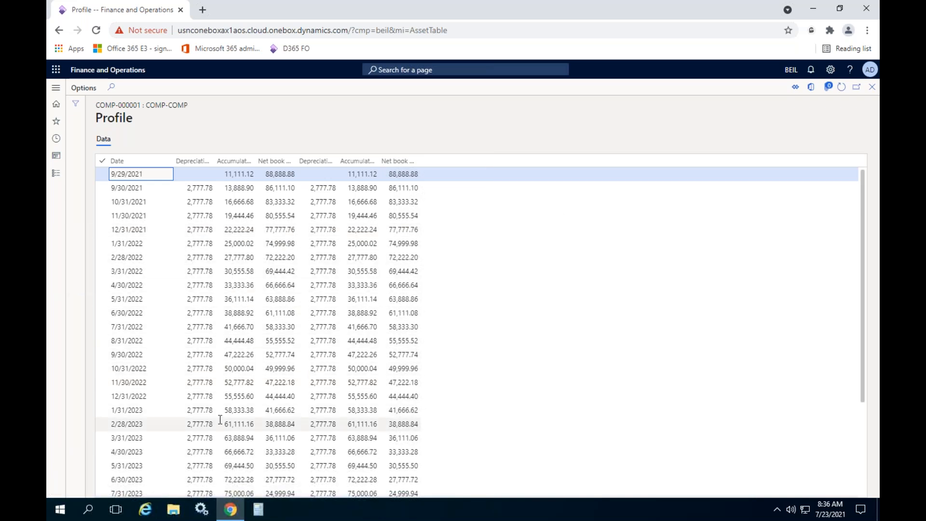
pyautogui.scroll(-3, 230, 354)
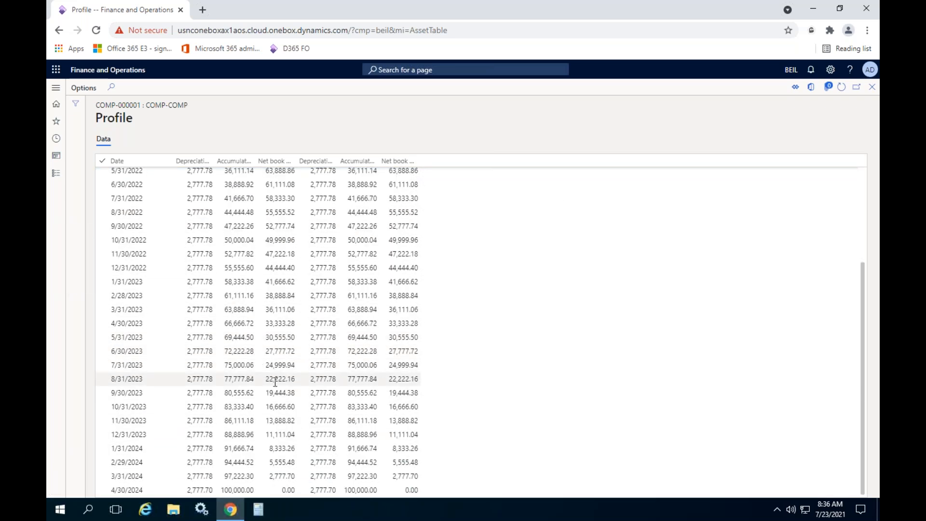
pyautogui.doubleClick(151, 490)
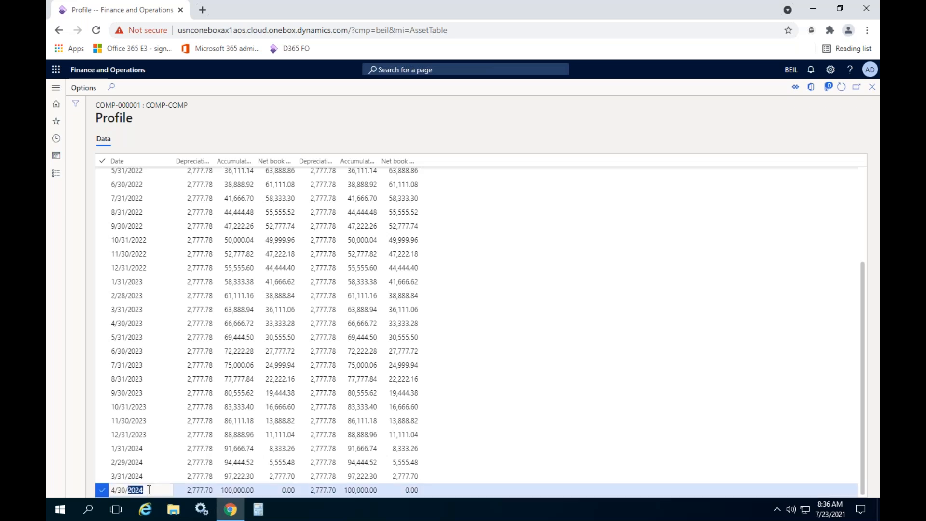
pyautogui.click(401, 489)
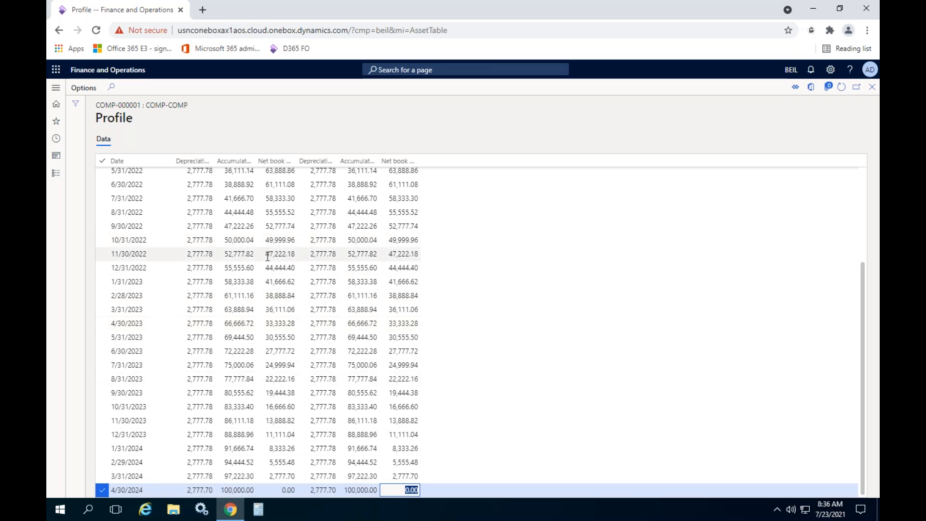
pyautogui.hotkey('ctrl', 'Home')
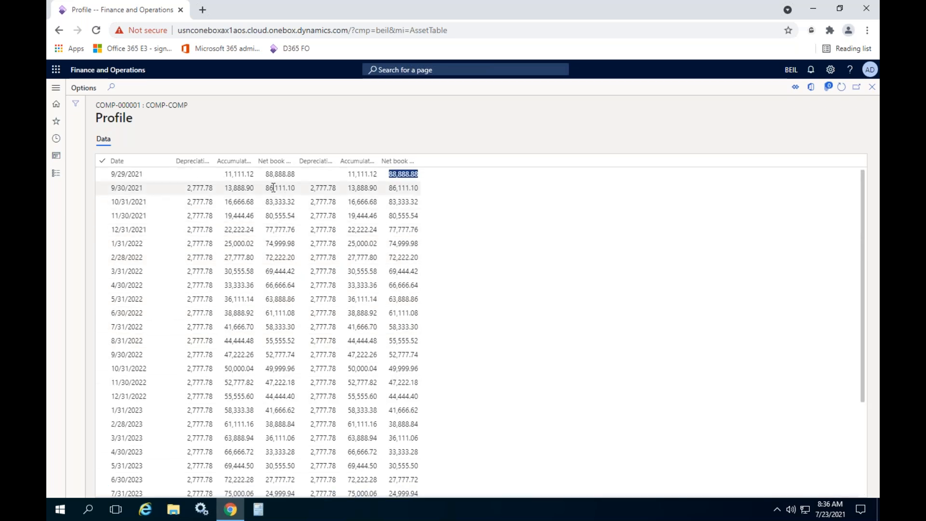
pyautogui.hotkey('ctrl', 'End')
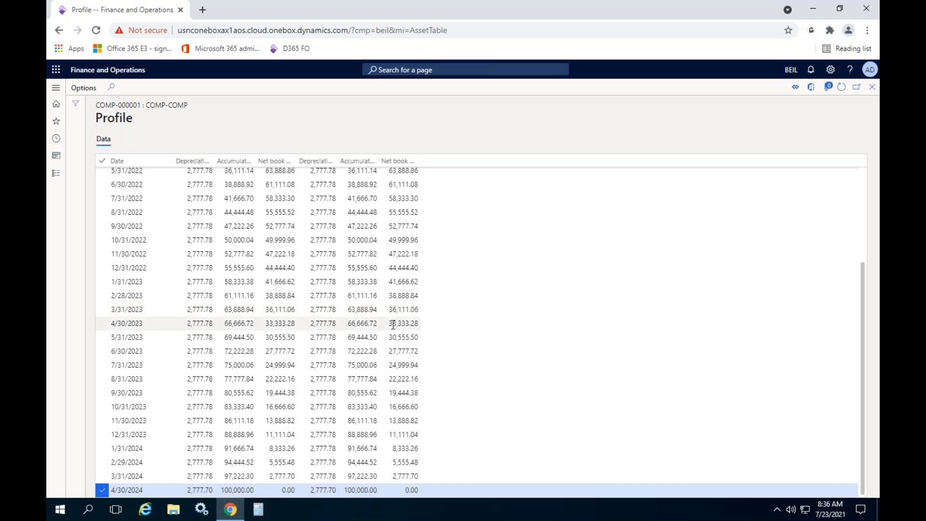
pyautogui.click(872, 87)
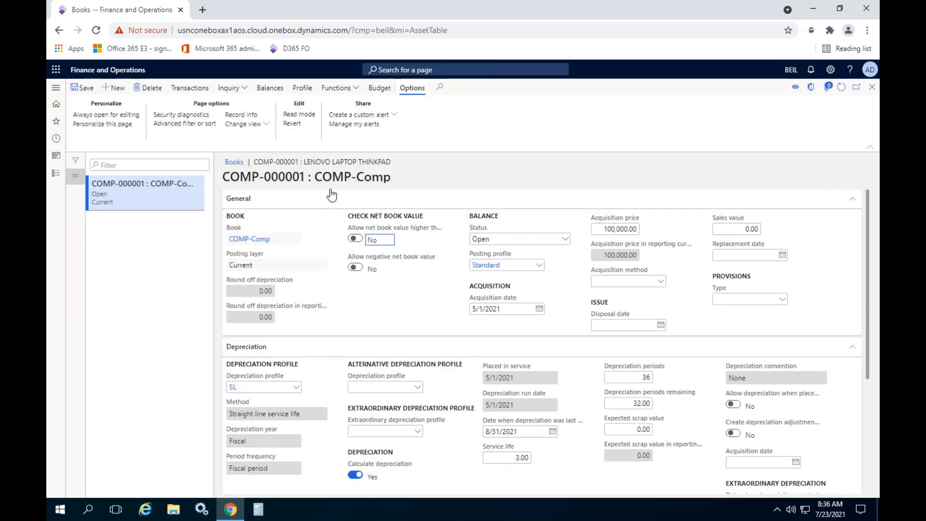
# - Review the Split fixed asset settings for the COMP-Comp book, including the target asset choices and percent, and cancel without splitting
pyautogui.click(336, 88)
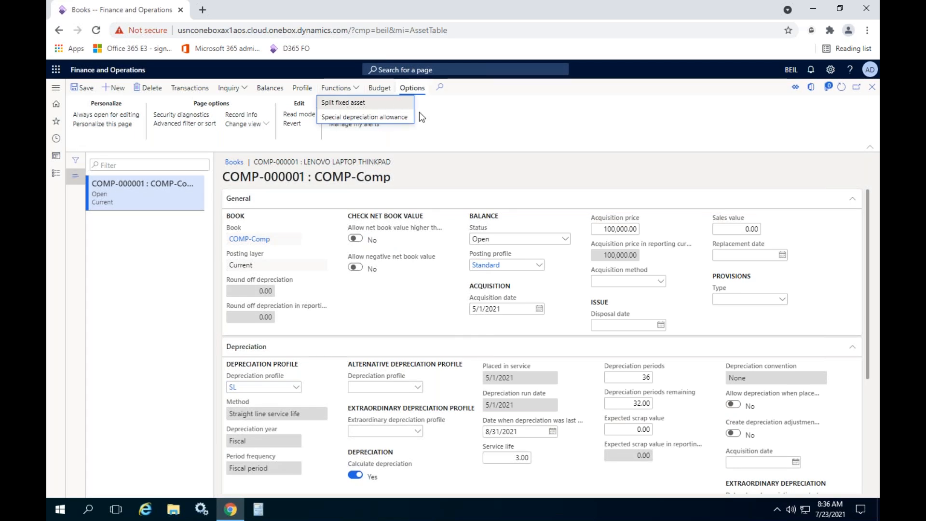
pyautogui.click(364, 103)
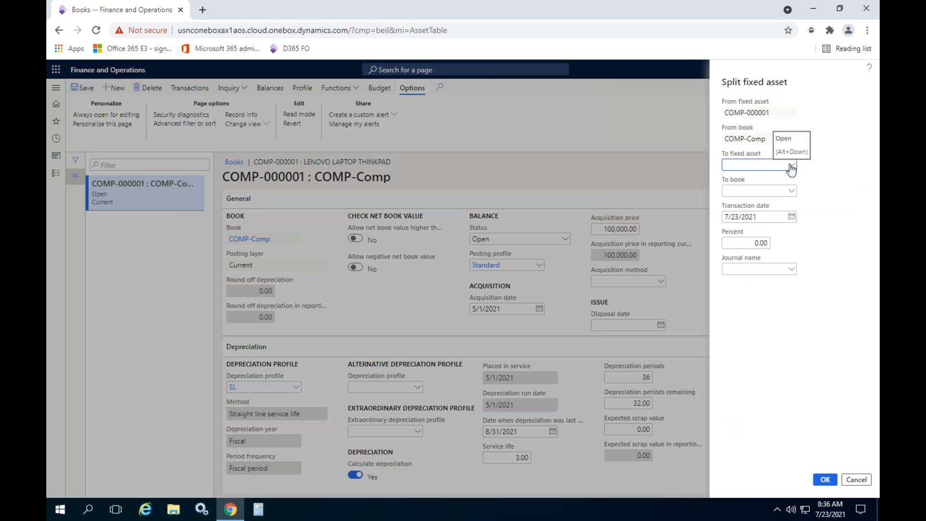
pyautogui.click(792, 165)
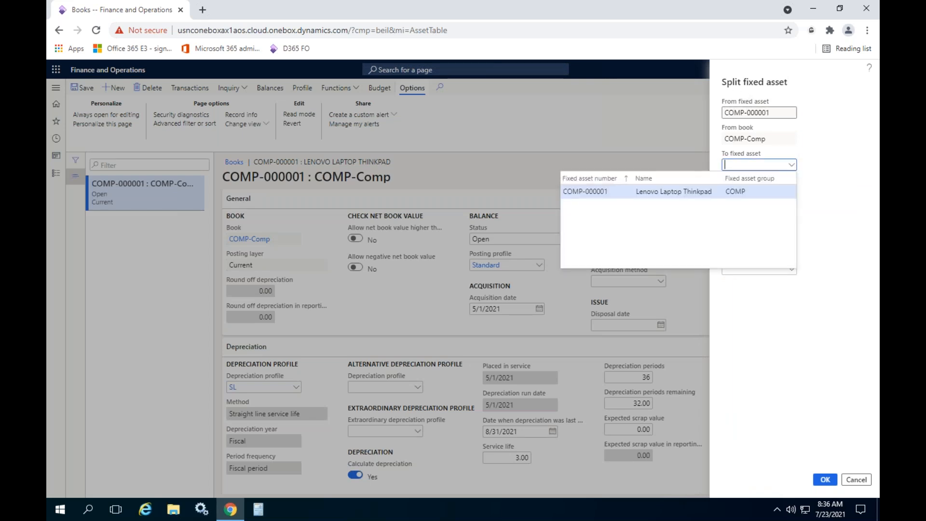
pyautogui.click(841, 314)
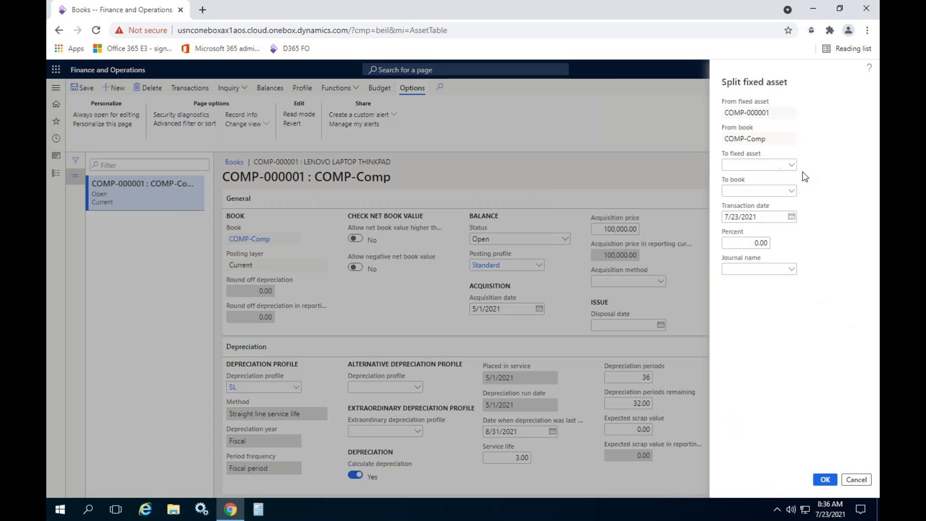
pyautogui.click(734, 243)
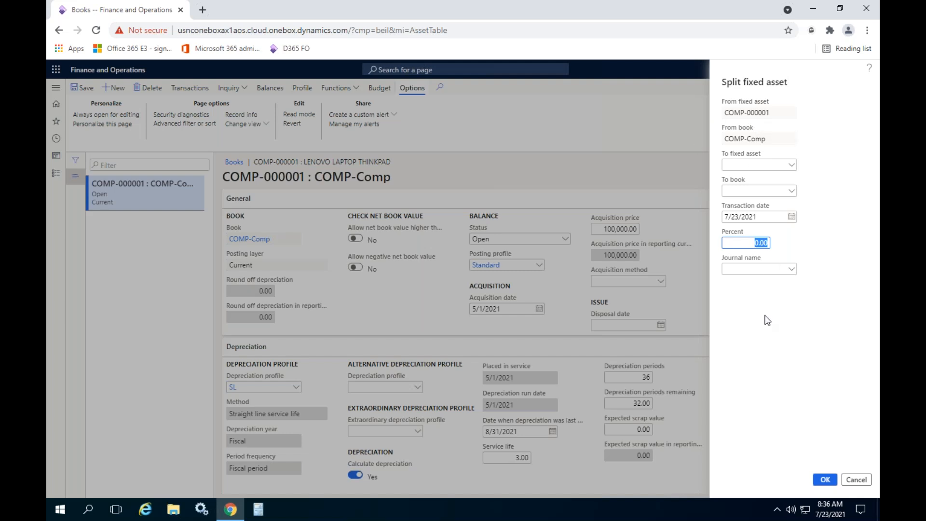
pyautogui.click(856, 479)
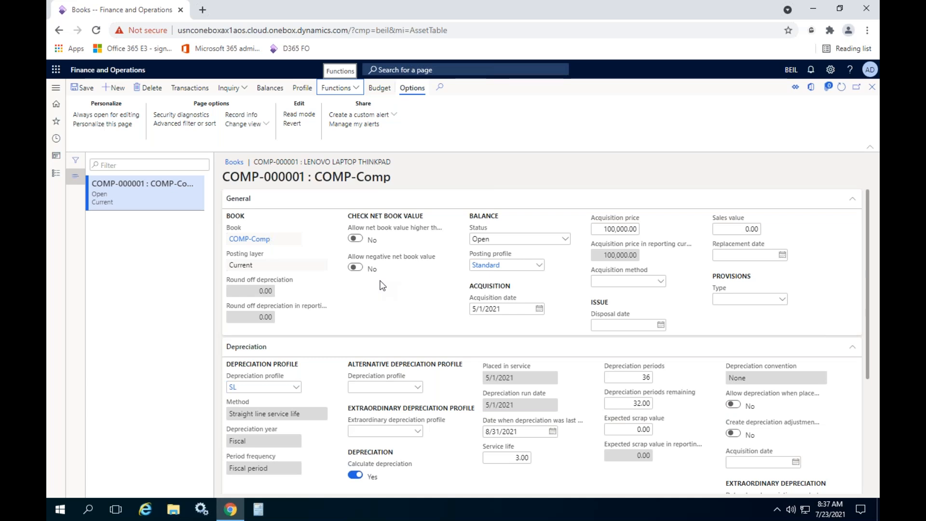
pyautogui.click(345, 92)
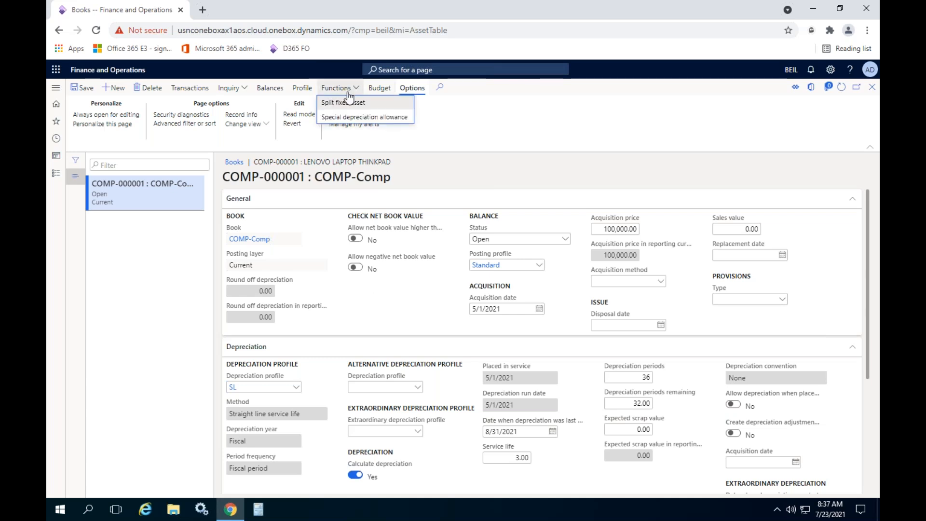
pyautogui.click(541, 129)
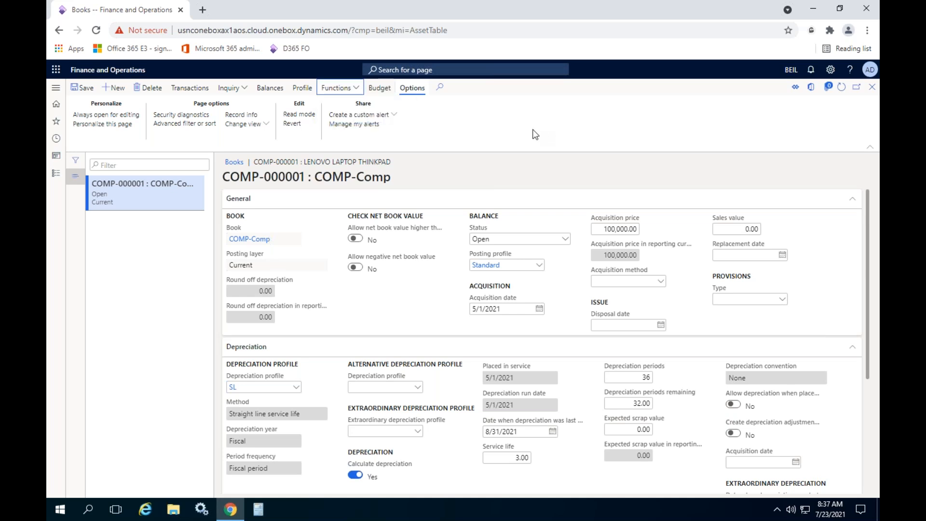
# - Check the fixed assets budget register entries of the COMP-Comp book and return to the fixed asset list
pyautogui.click(379, 88)
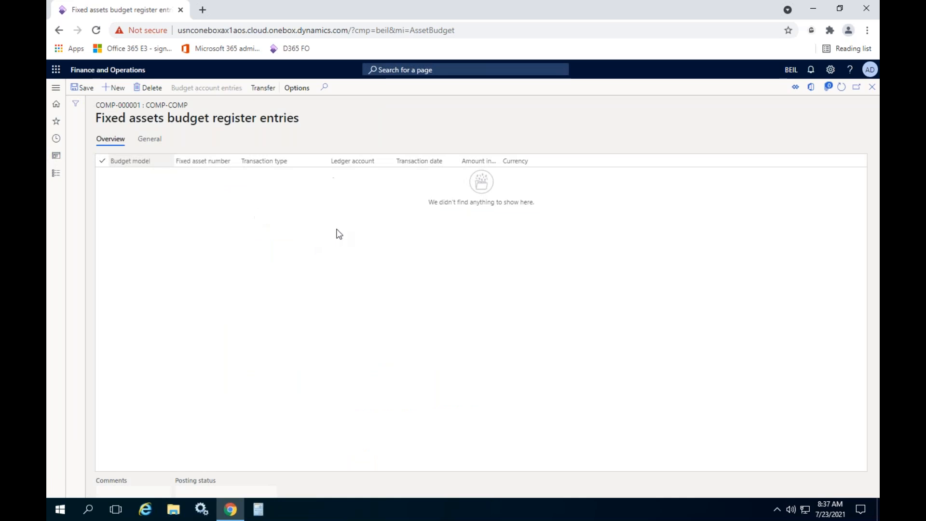
pyautogui.click(872, 87)
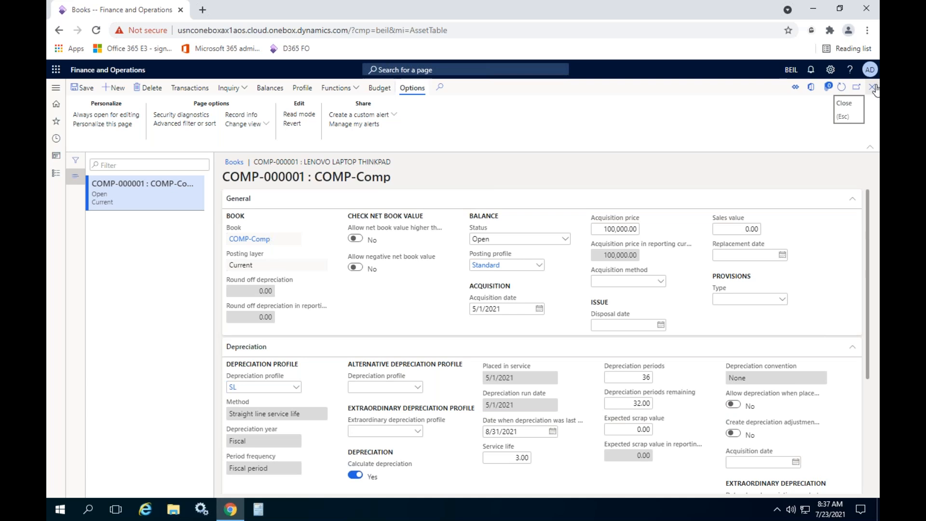
pyautogui.click(873, 87)
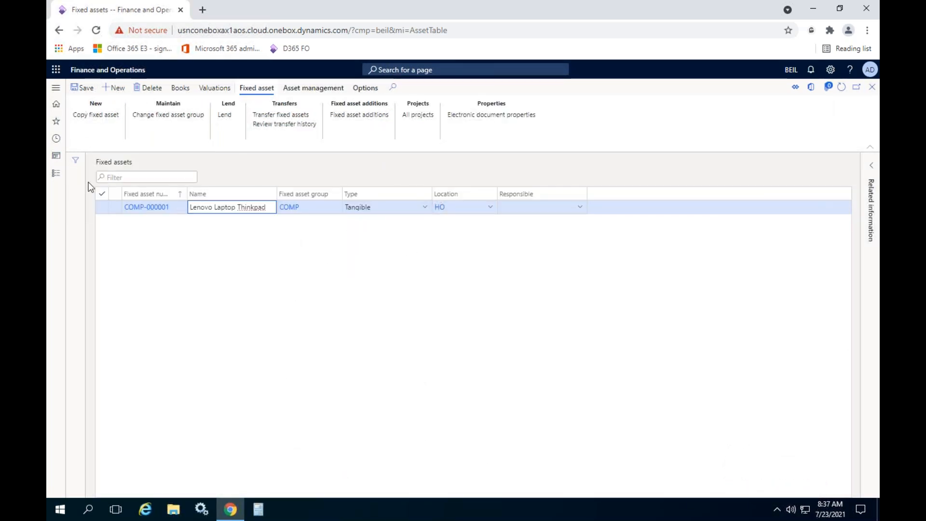
pyautogui.click(59, 176)
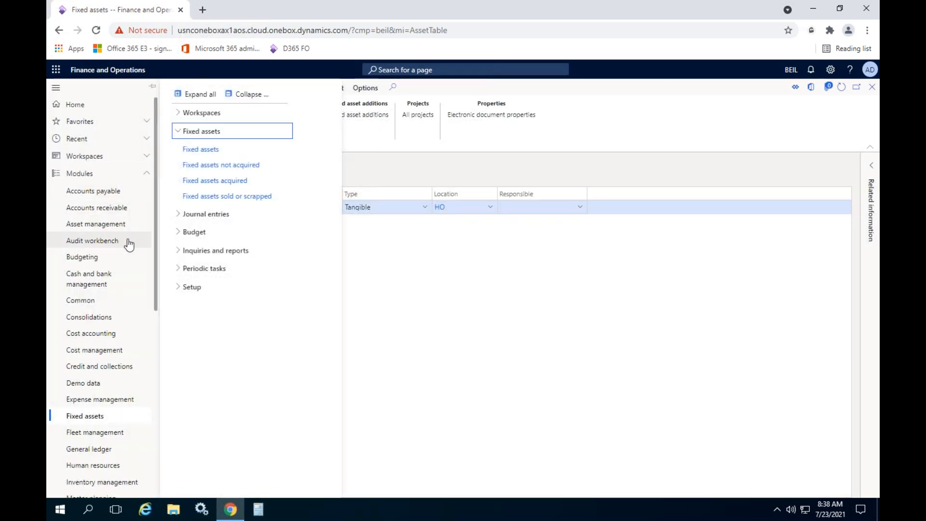
pyautogui.click(191, 287)
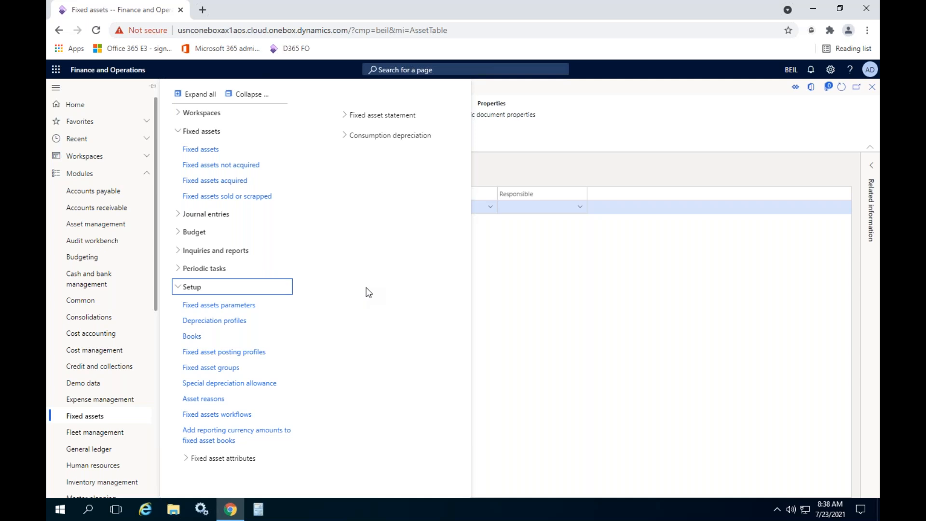
pyautogui.click(225, 216)
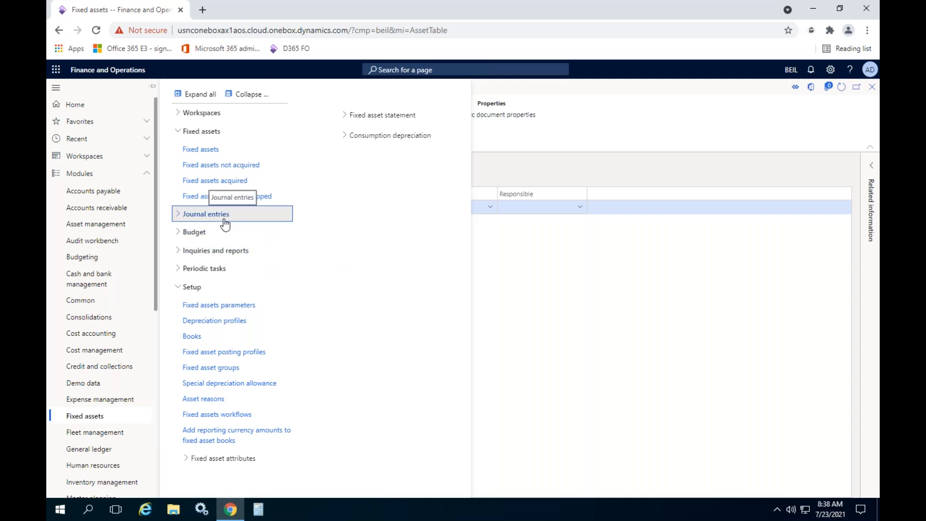
pyautogui.click(225, 216)
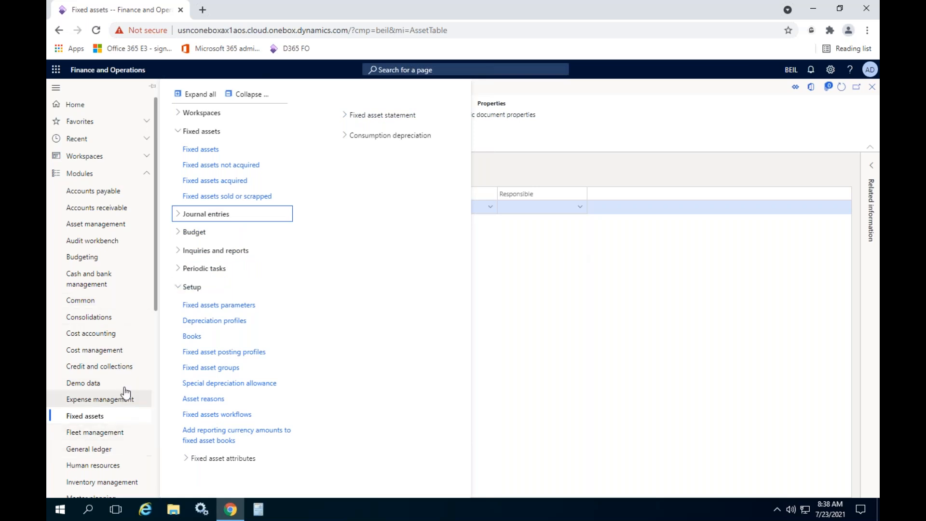
pyautogui.moveTo(155, 282); pyautogui.dragTo(155, 356)
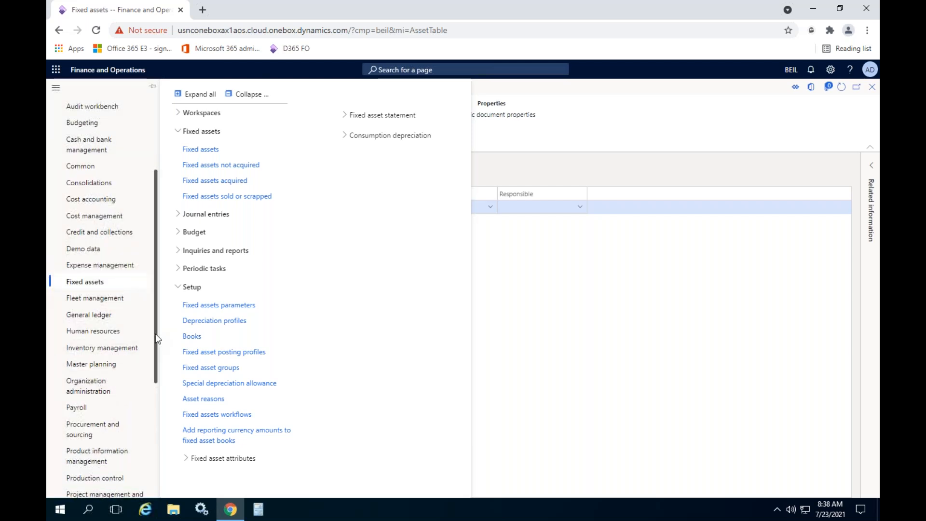
pyautogui.moveTo(156, 339); pyautogui.dragTo(158, 251)
pyautogui.click(82, 221)
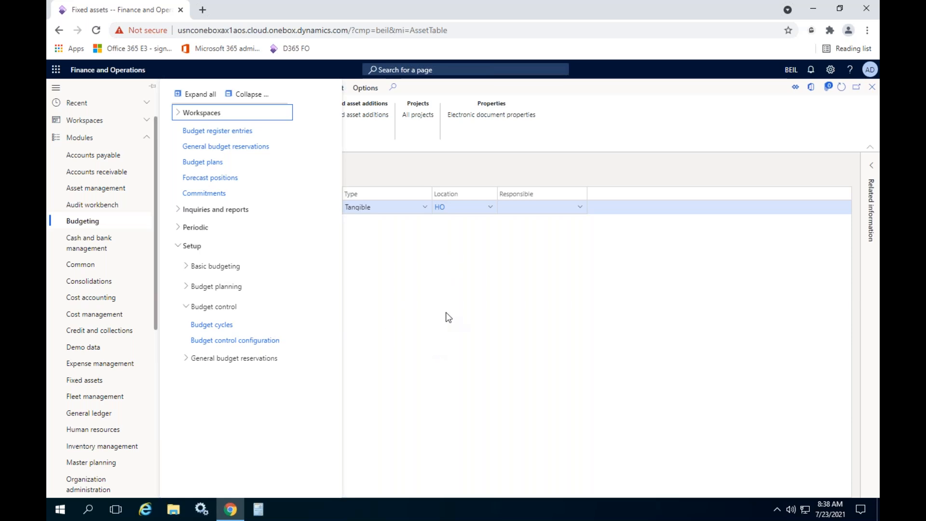
pyautogui.click(445, 312)
pyautogui.click(55, 173)
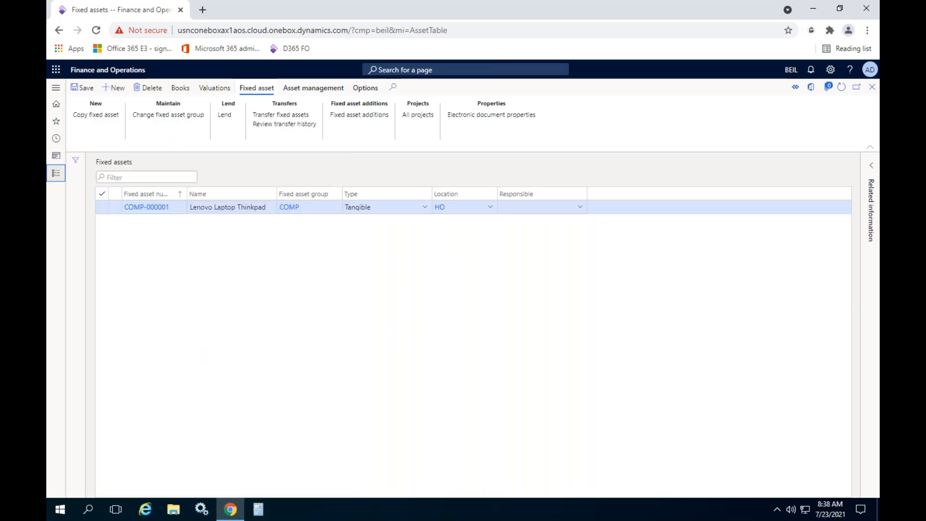
pyautogui.scroll(-3, 119, 255)
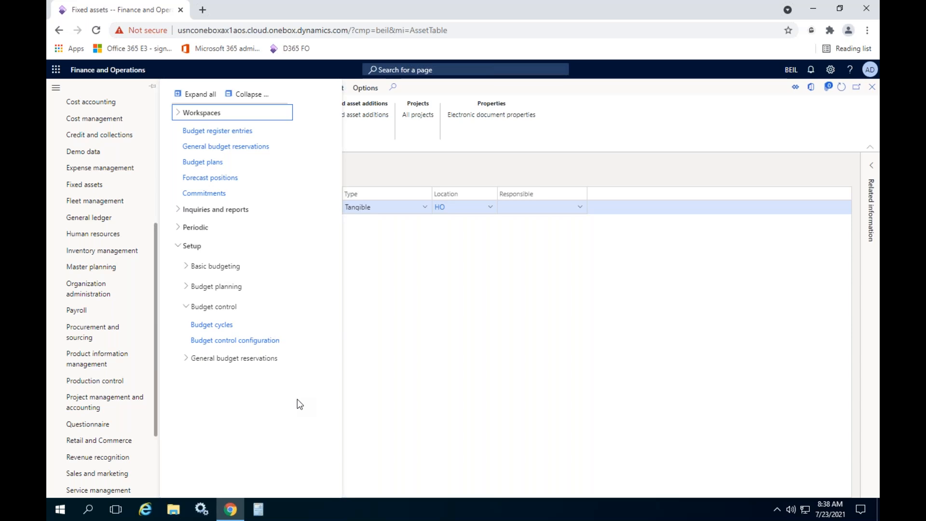
pyautogui.click(422, 345)
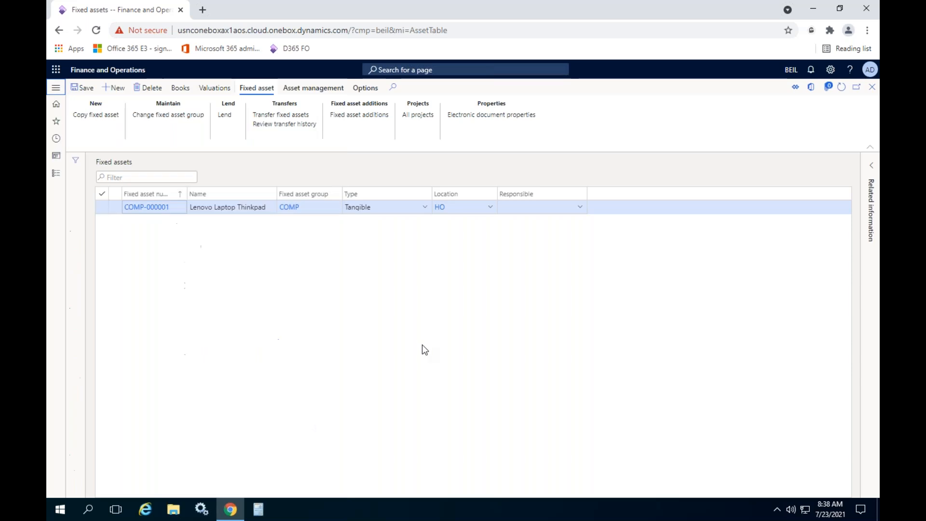
# - Check the quantity in the details of fixed asset COMP-000001 and return to the fixed asset list
pyautogui.click(149, 208)
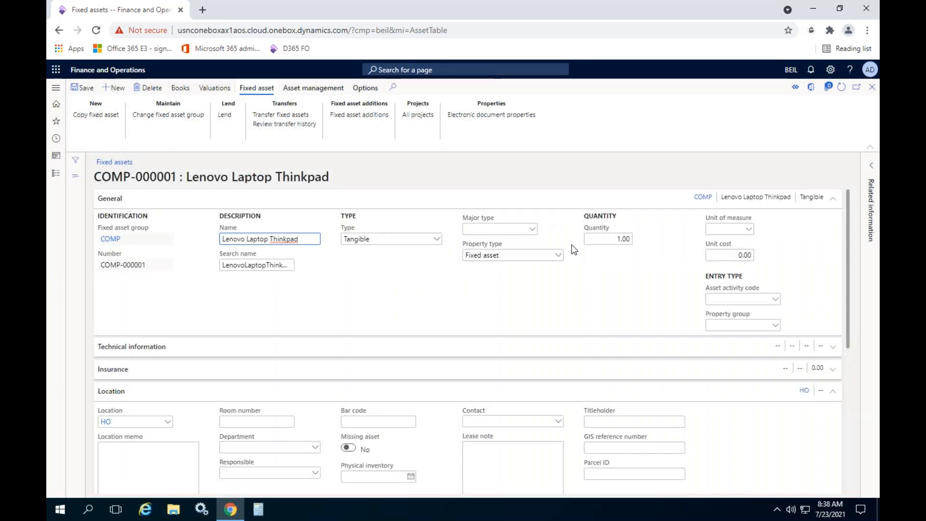
pyautogui.click(601, 242)
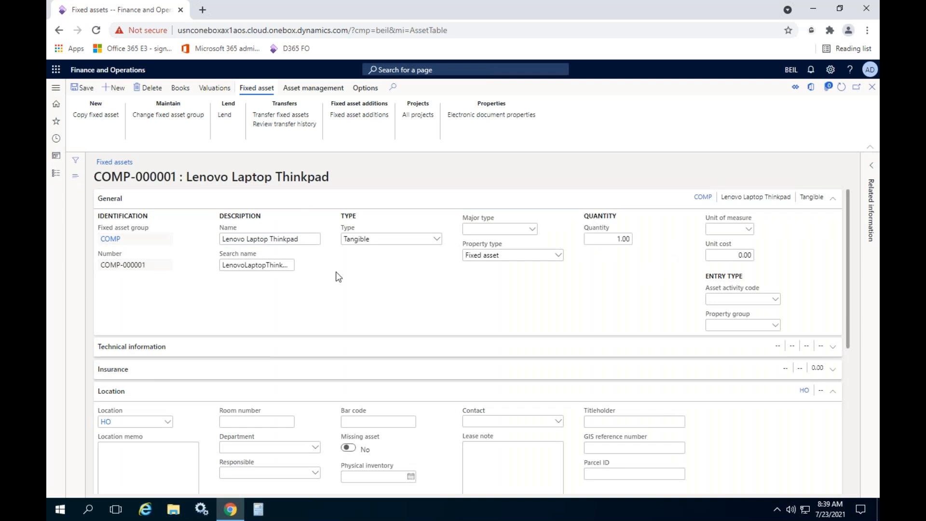
pyautogui.click(872, 87)
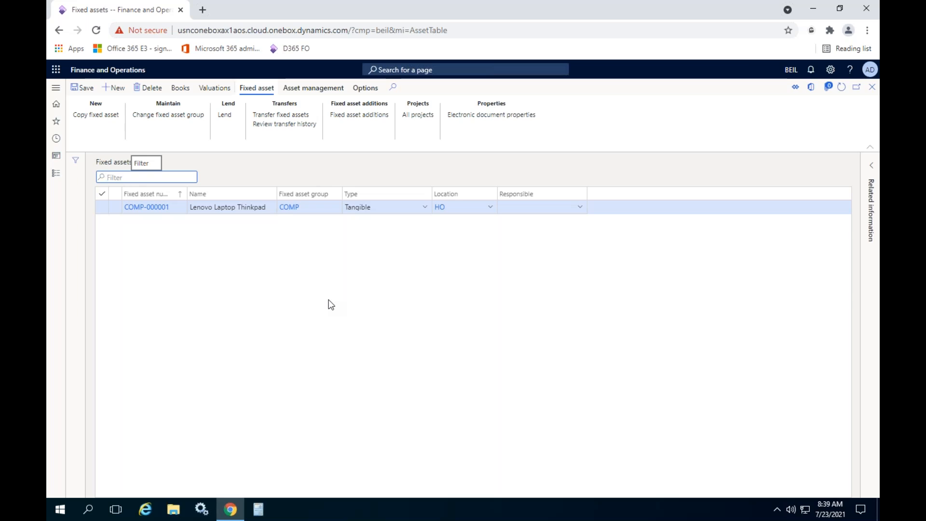
# - Start a new purchase order from the All purchase orders list of Procurement and sourcing for vendor account V-000001, Lenovo Inc
pyautogui.click(53, 173)
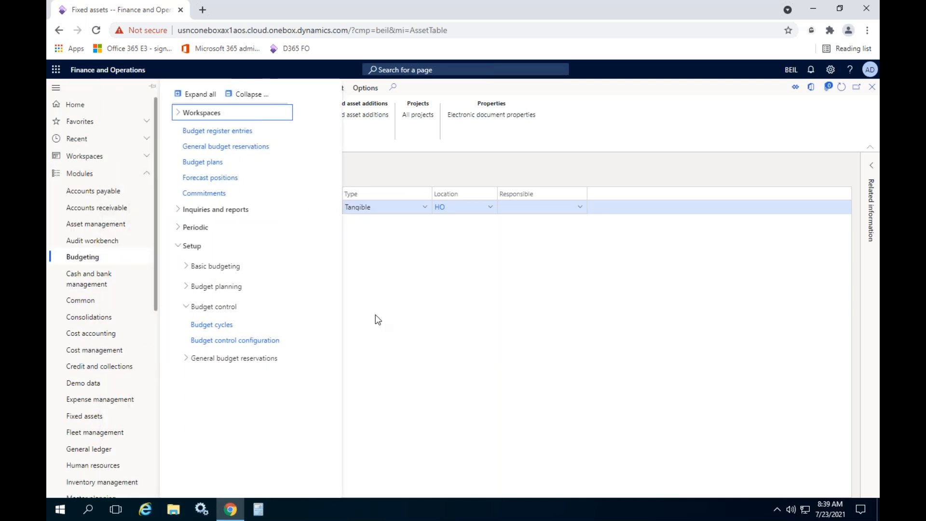
pyautogui.click(422, 300)
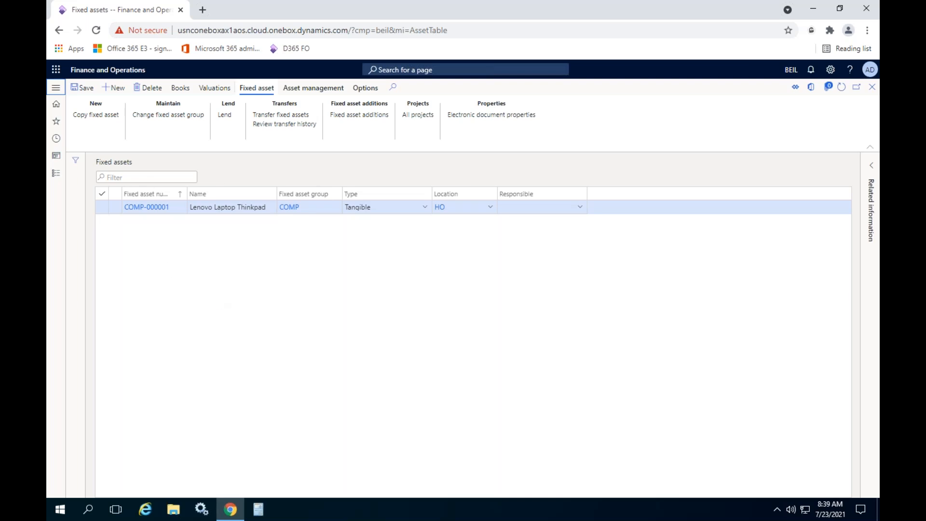
pyautogui.click(56, 177)
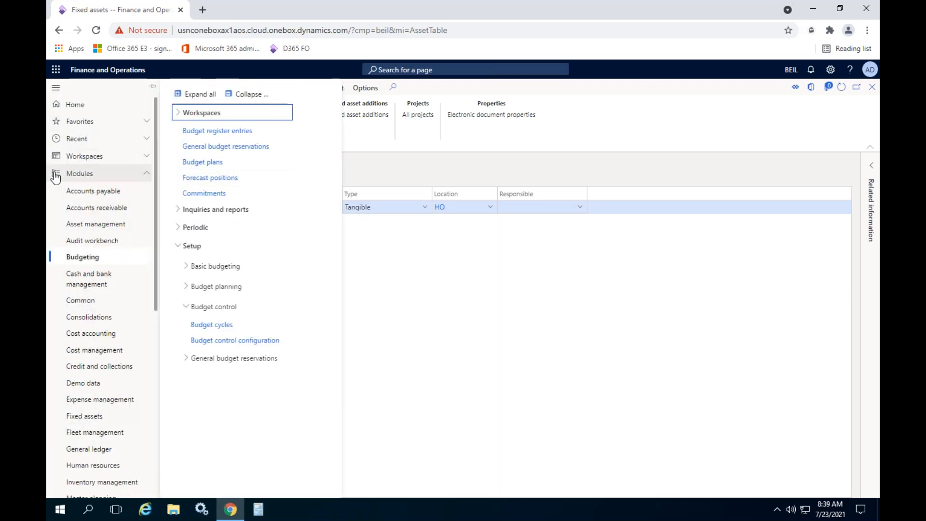
pyautogui.scroll(-4, 121, 258)
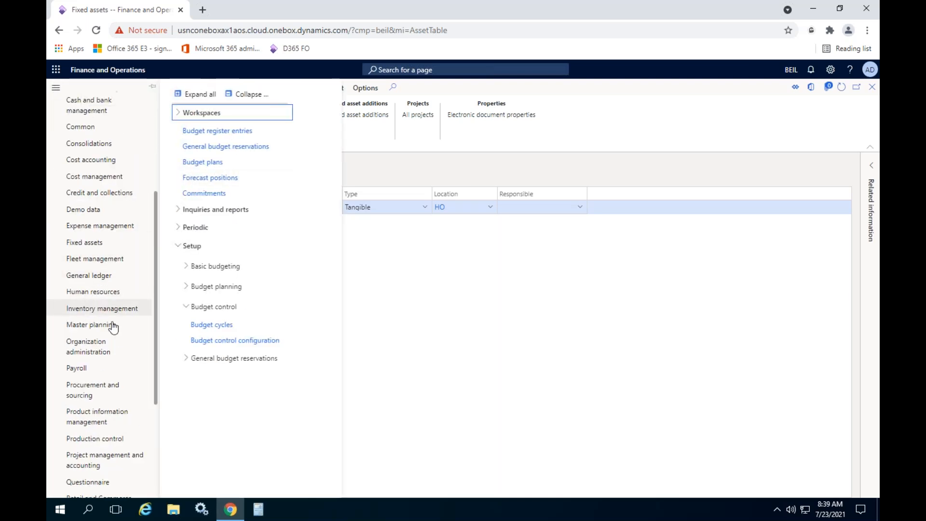
pyautogui.click(91, 399)
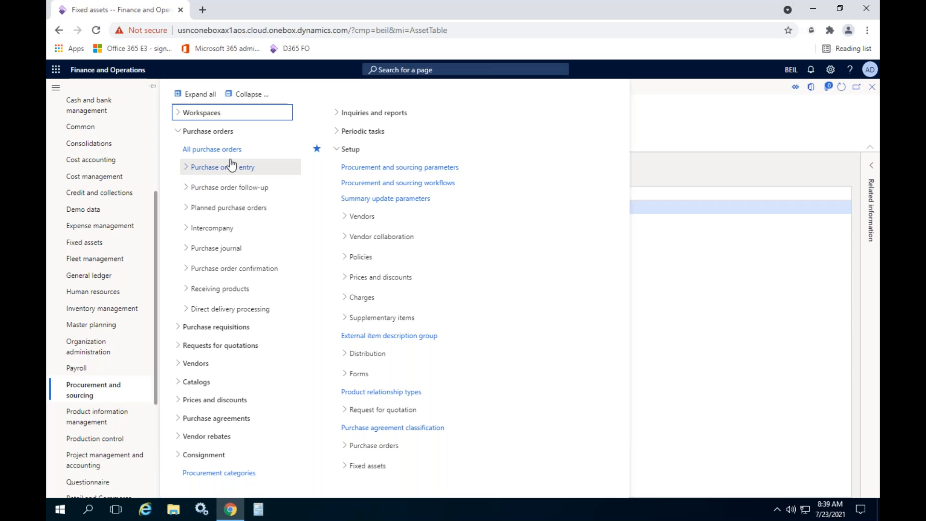
pyautogui.click(228, 151)
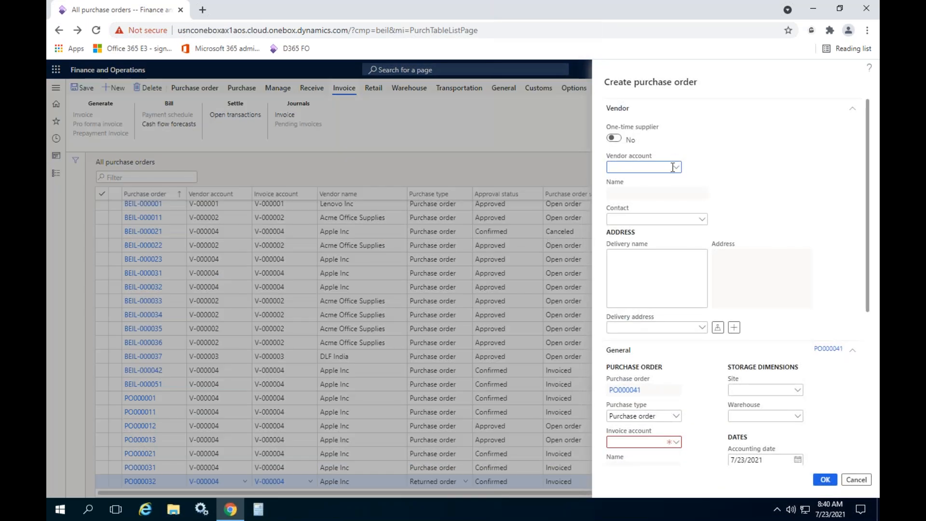
pyautogui.click(677, 168)
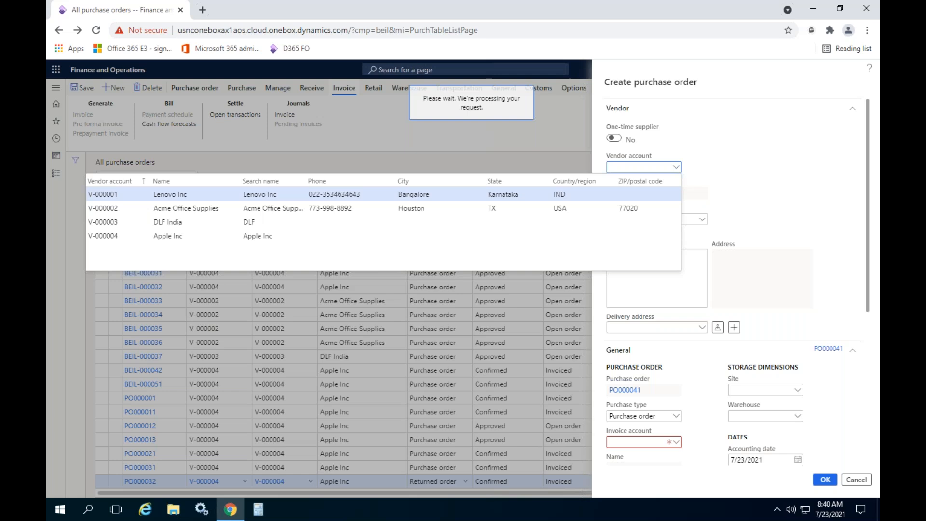
# - Set the new purchase order's warehouse to GCB at site Hyd
pyautogui.scroll(-2, 808, 346)
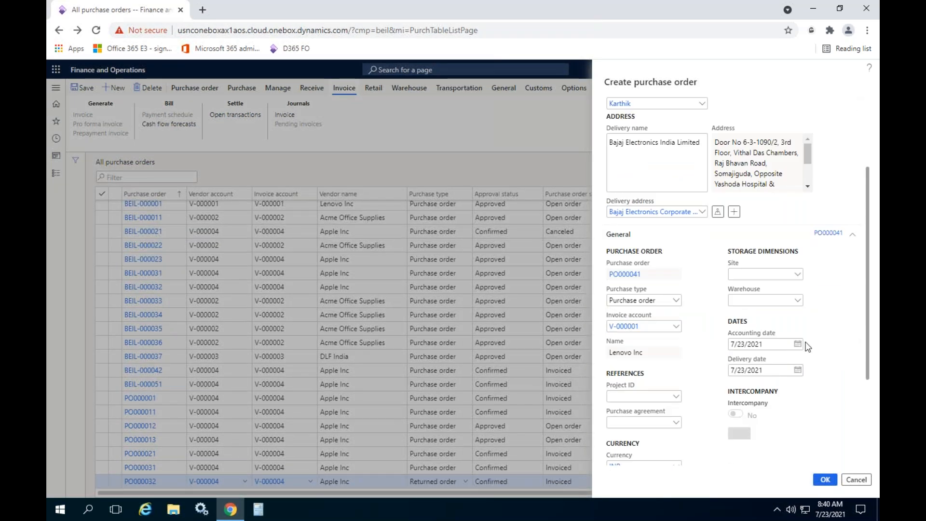
pyautogui.click(798, 303)
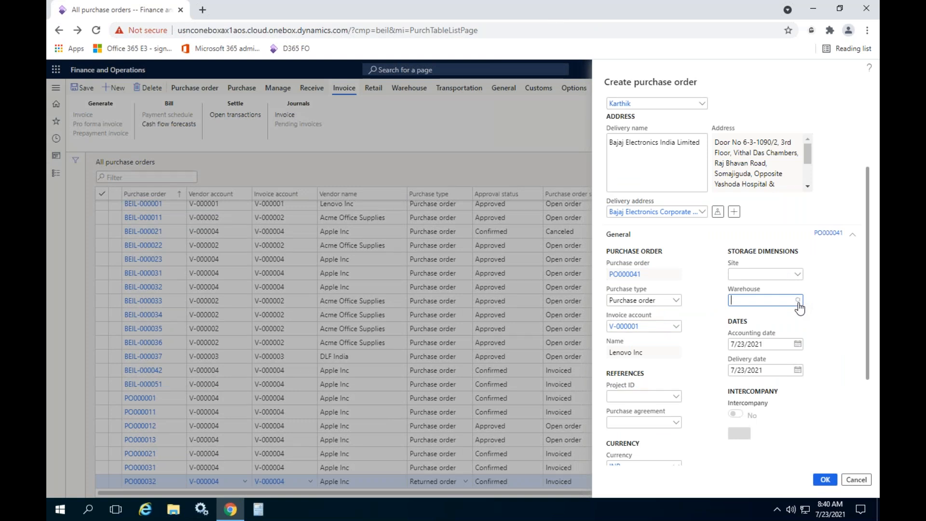
pyautogui.click(797, 302)
pyautogui.write('GCB')
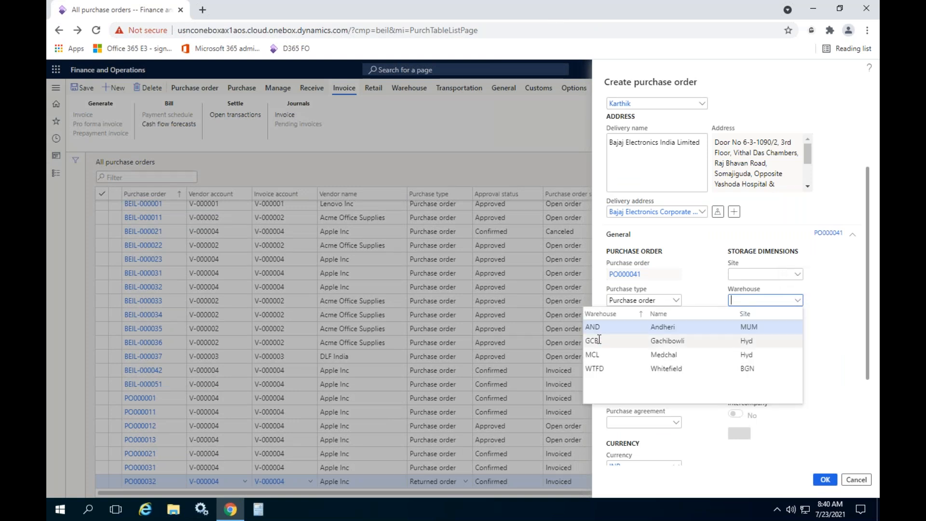
pyautogui.press('Return')
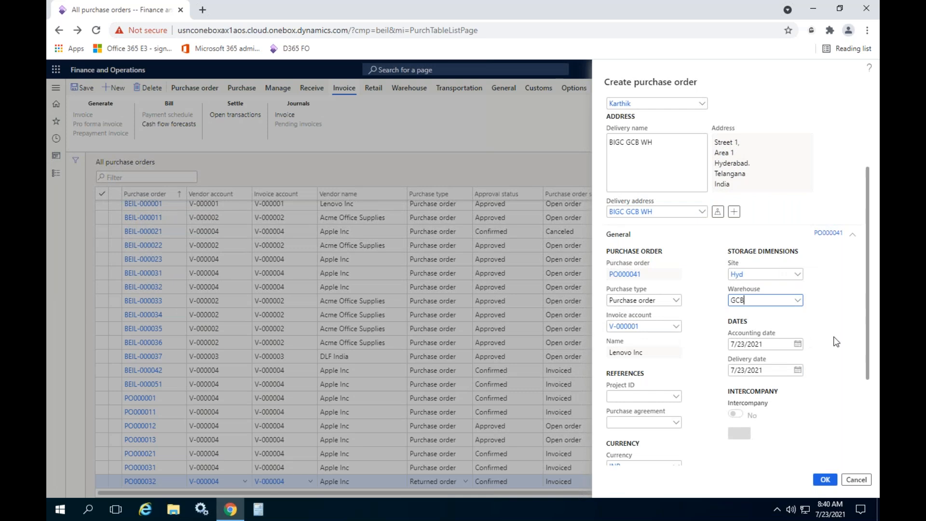
pyautogui.scroll(-3, 837, 336)
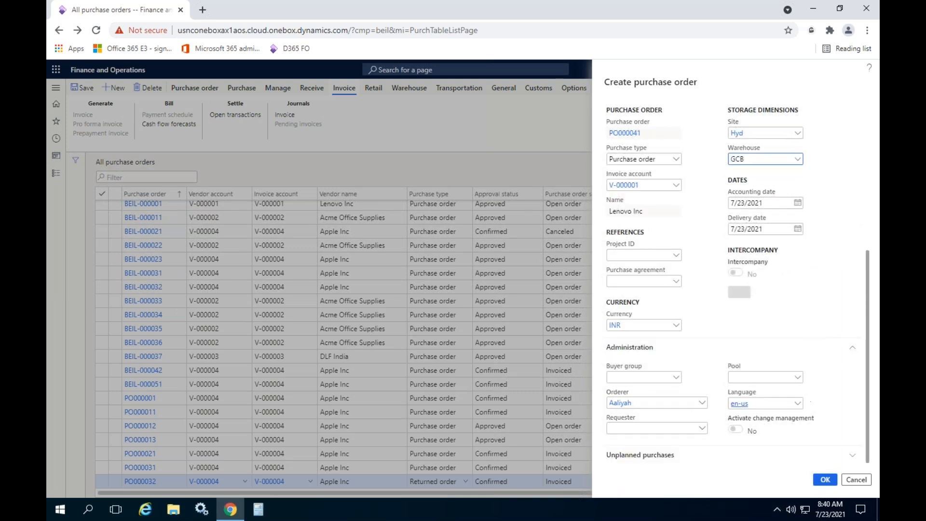
# - Create the purchase order, collapse its header details and check the item numbers available for the first line
pyautogui.click(825, 479)
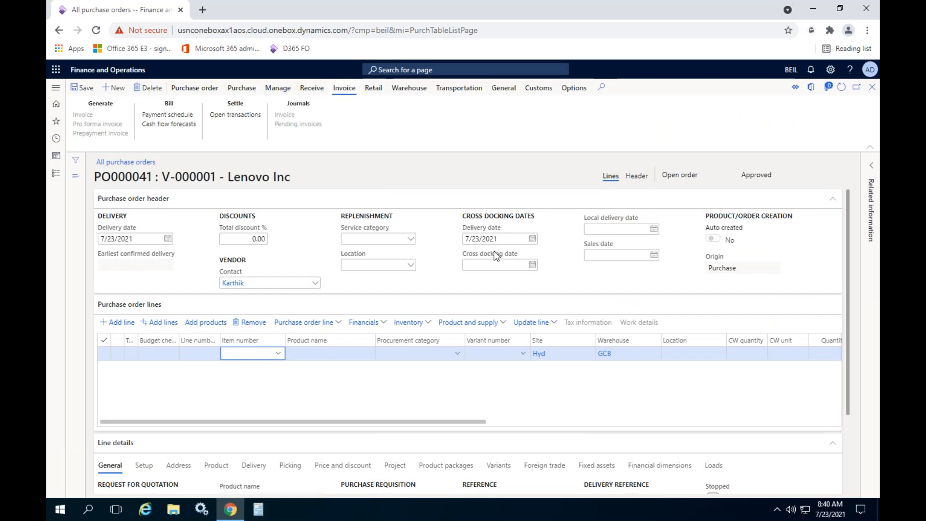
pyautogui.click(446, 204)
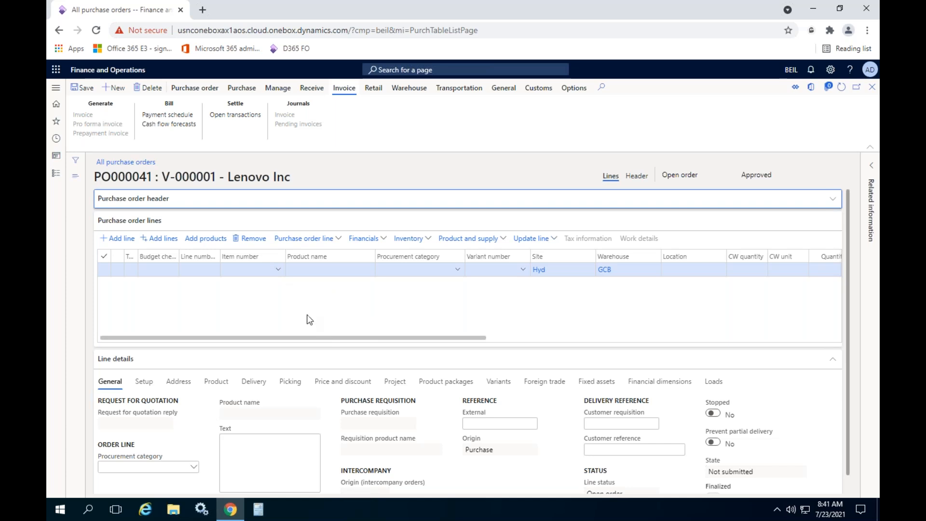
pyautogui.click(275, 269)
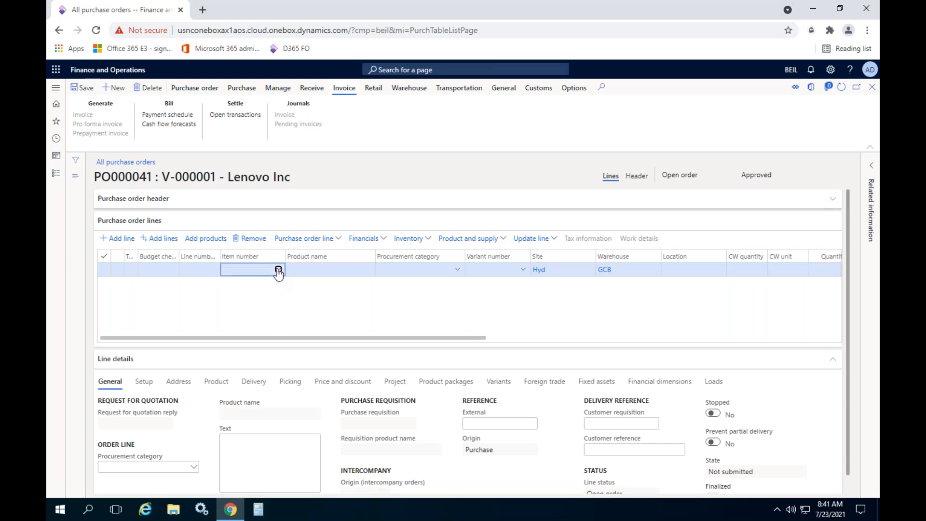
pyautogui.click(278, 270)
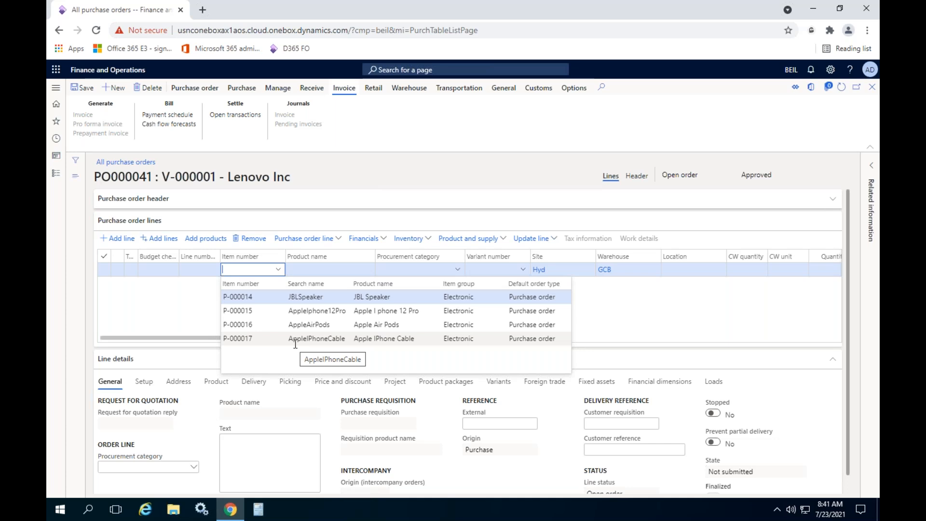
pyautogui.click(431, 269)
pyautogui.click(429, 260)
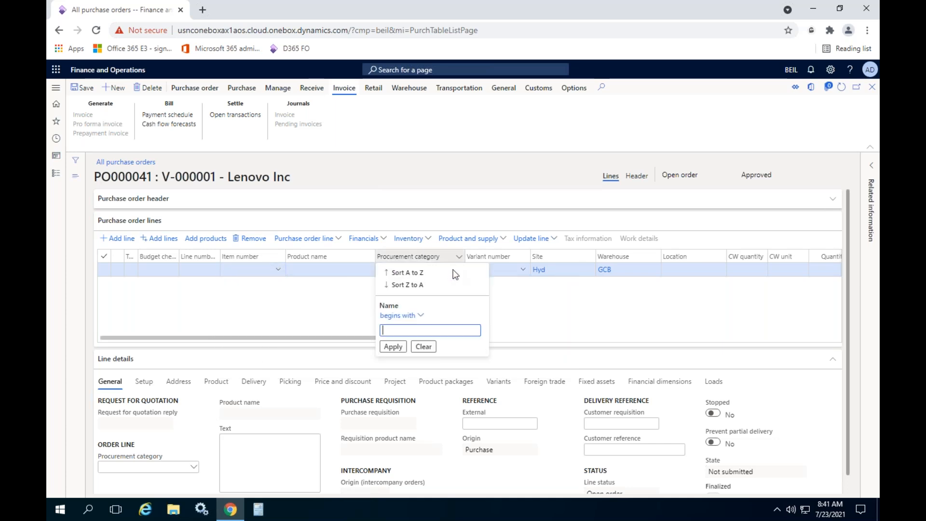
pyautogui.click(549, 312)
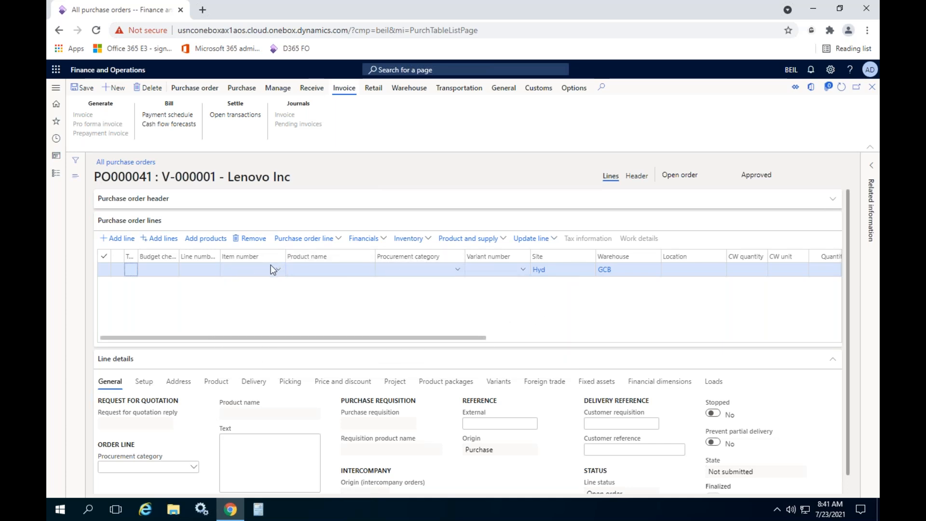
# - Look through the procurement categories available for the first order line, including the TV subcategories
pyautogui.click(458, 270)
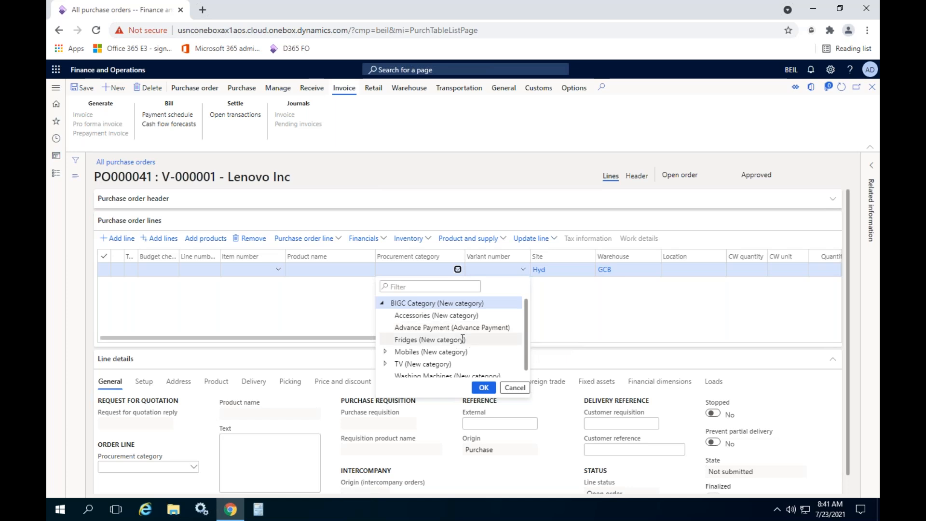
pyautogui.scroll(-1, 446, 335)
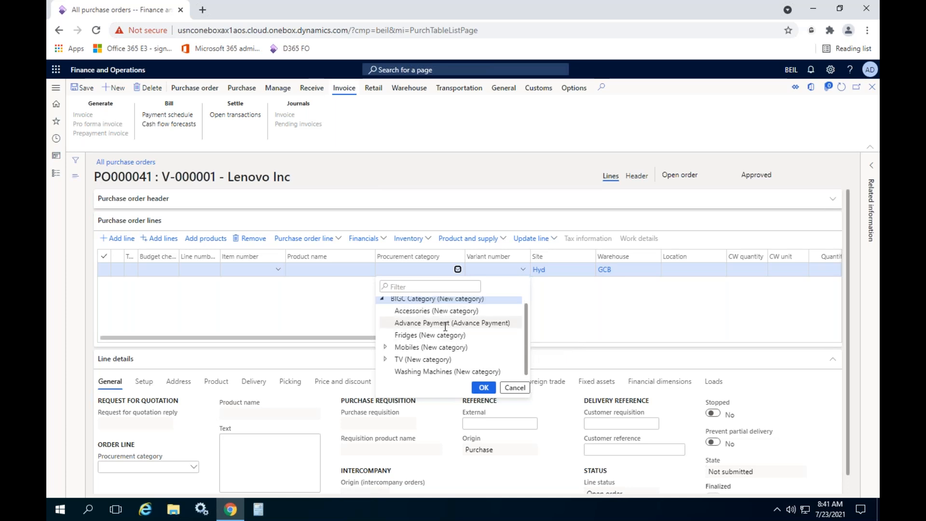
pyautogui.click(385, 358)
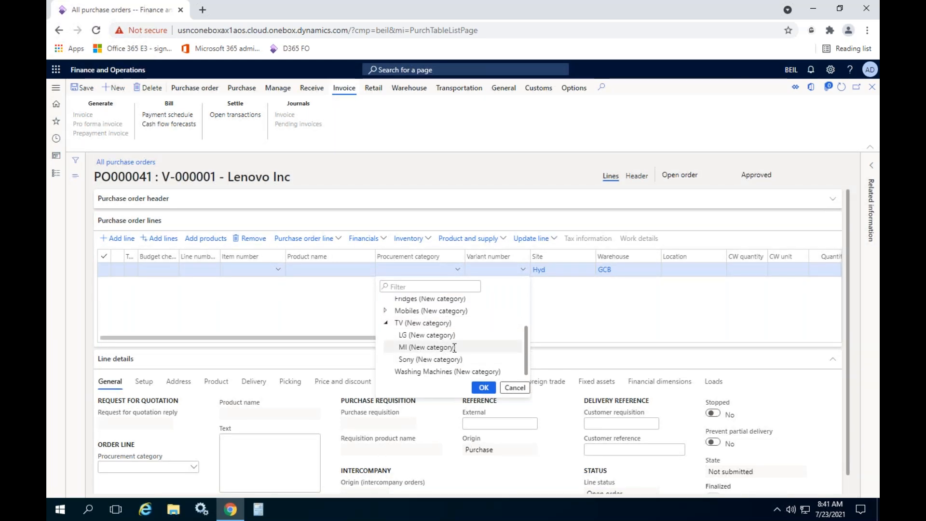
pyautogui.click(603, 314)
# - Open the BIGC-Category hierarchy from the procurement category's details and add a category node named Fixed Asset
pyautogui.rightClick(459, 274)
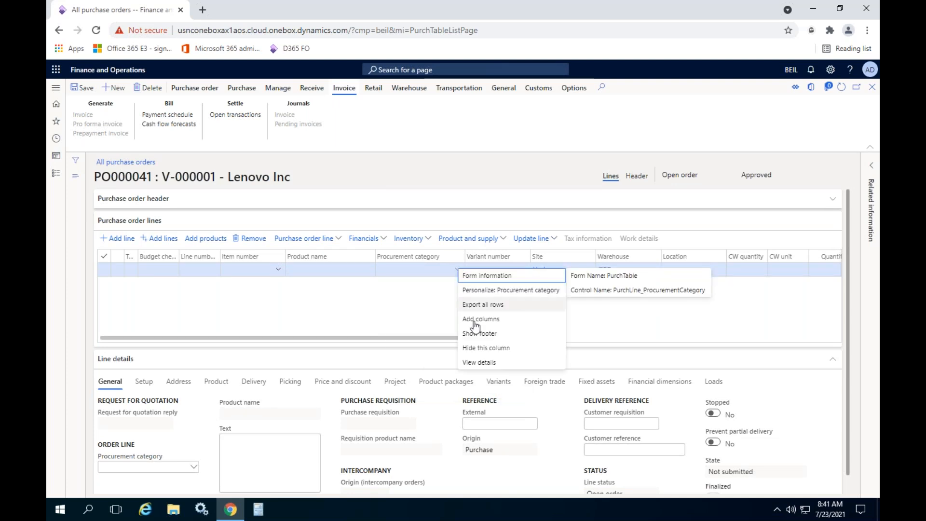
pyautogui.click(472, 363)
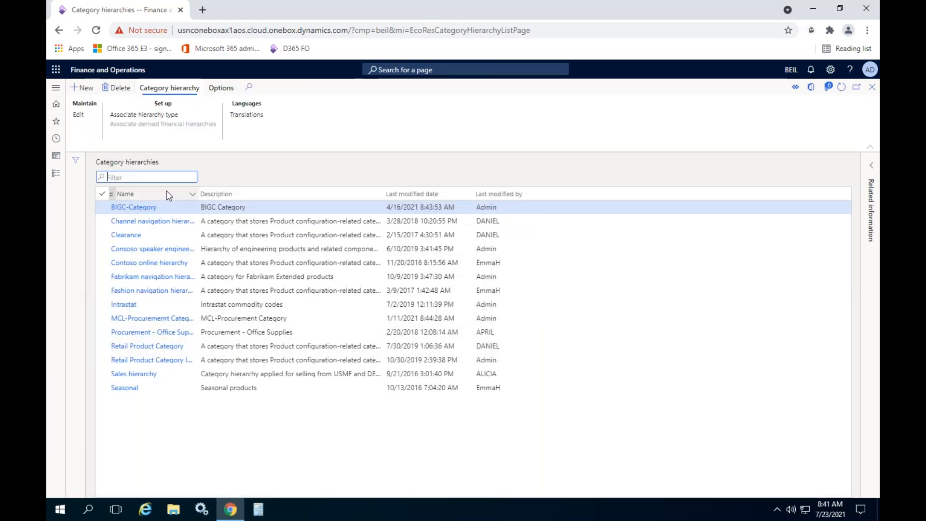
pyautogui.click(139, 207)
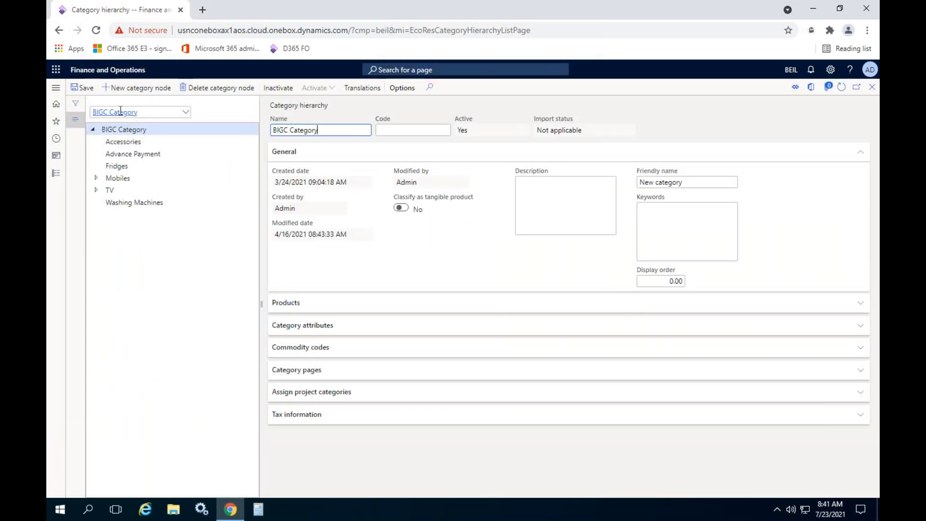
pyautogui.click(144, 88)
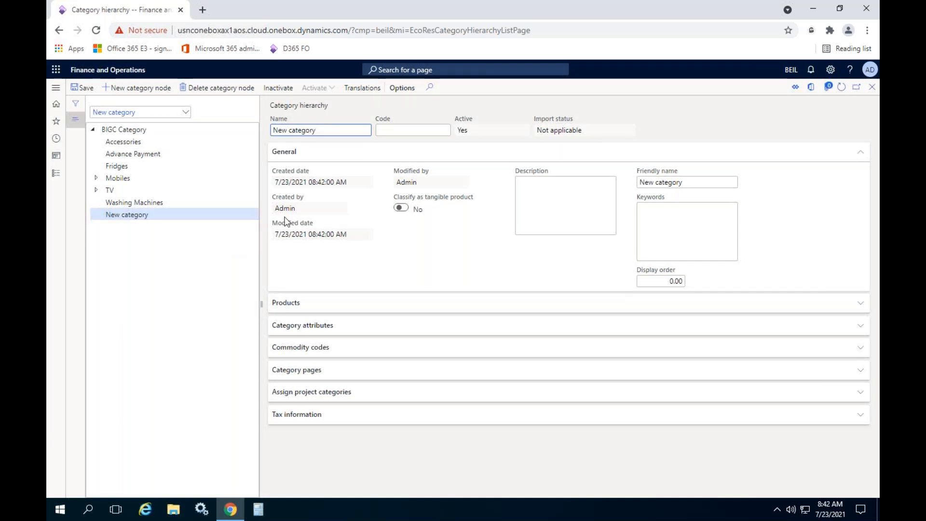
pyautogui.write('F')
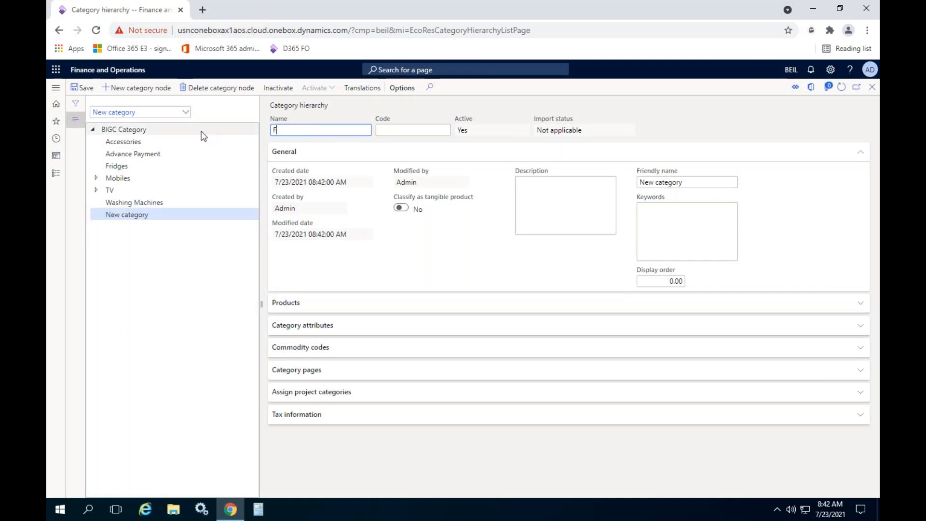
pyautogui.write('ixed Asset')
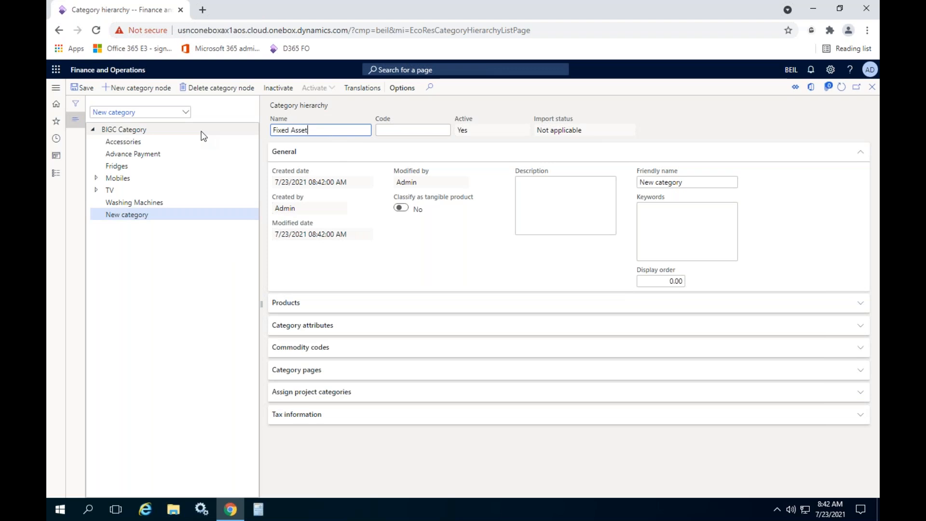
# - Set the new category's friendly name to Fixed Asset and return to the purchase order
pyautogui.hotkey('ctrl', 'a')
pyautogui.hotkey('ctrl', 'c')
pyautogui.click(706, 182)
pyautogui.hotkey('ctrl', 'v')
pyautogui.hotkey('ctrl', 'a')
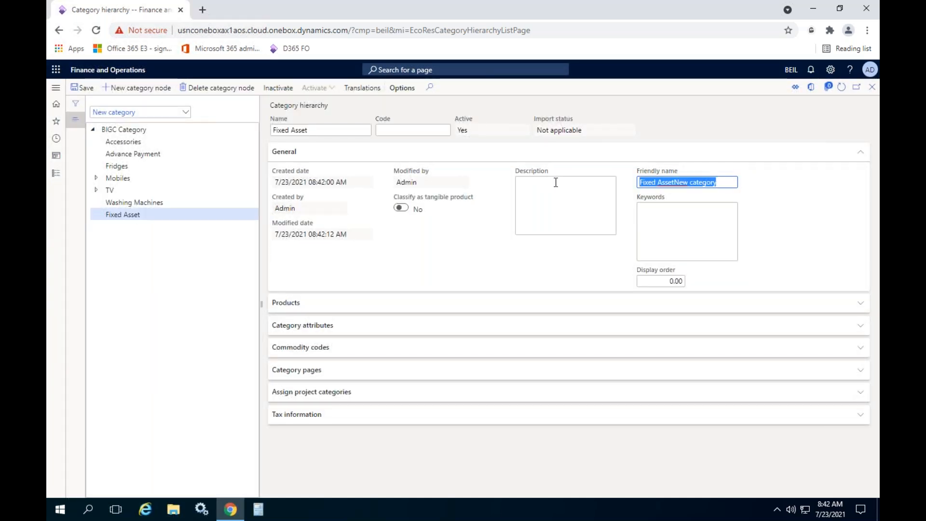
pyautogui.hotkey('ctrl', 'v')
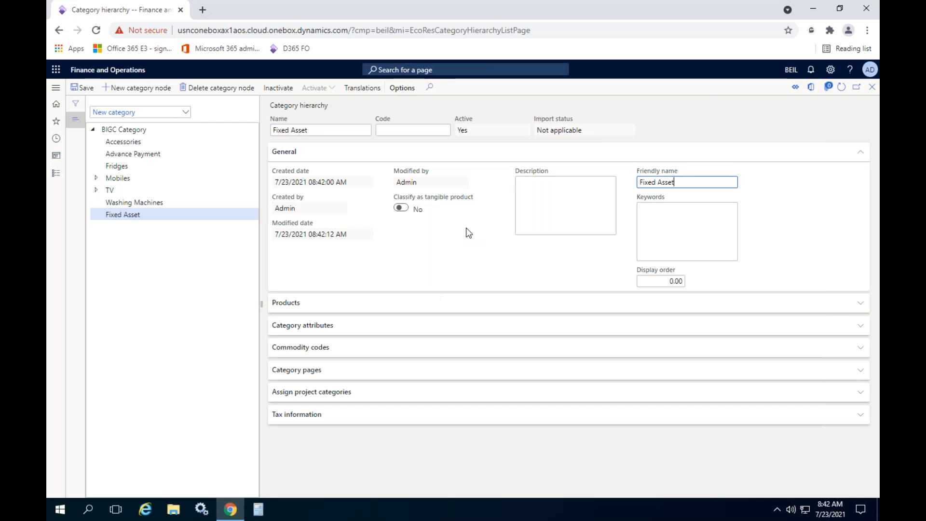
pyautogui.click(872, 88)
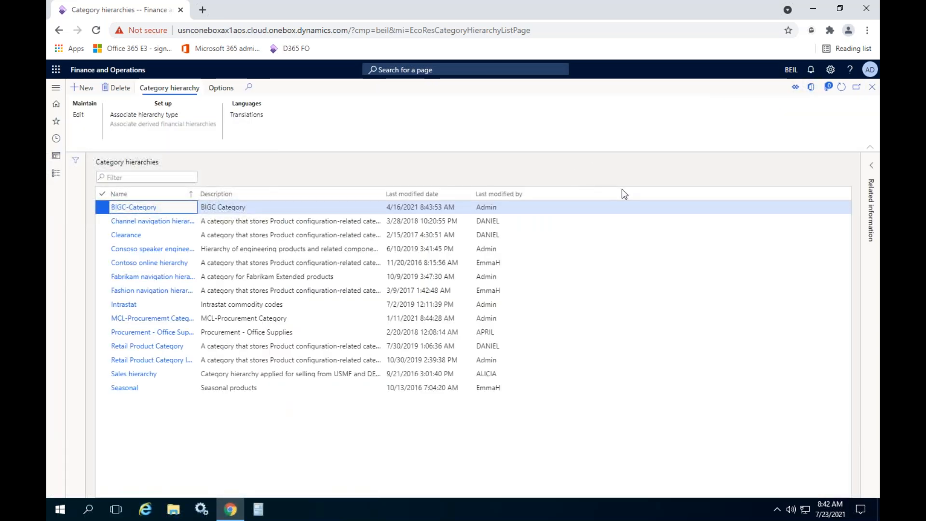
pyautogui.click(872, 87)
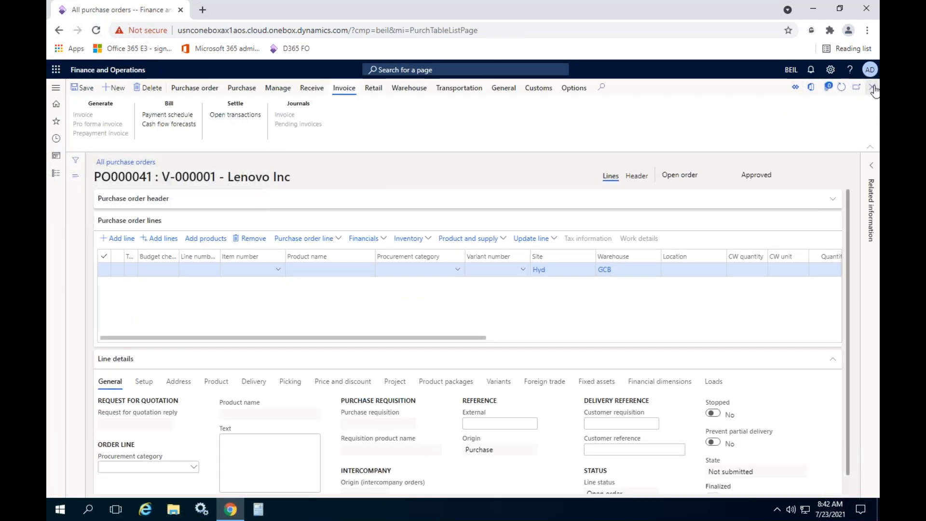
# - Set the procurement category of the first order line to Fixed Asset
pyautogui.click(452, 265)
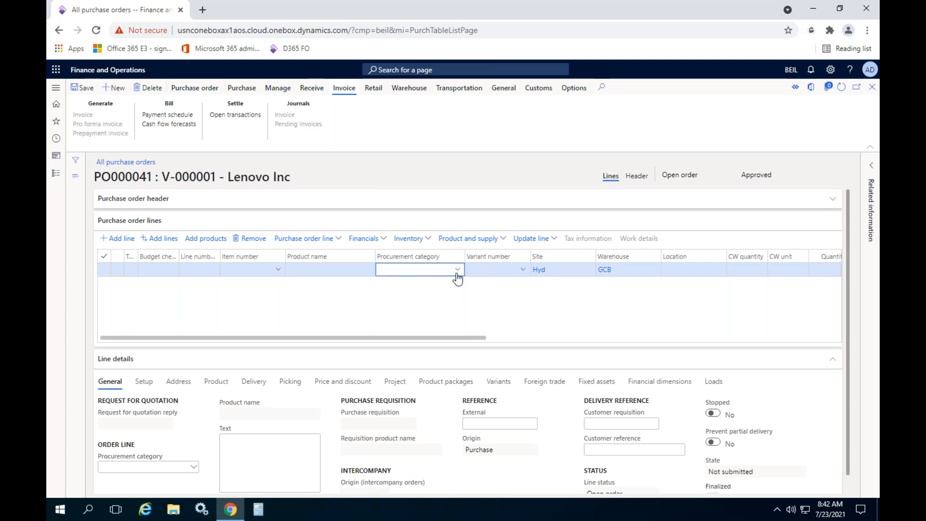
pyautogui.click(457, 270)
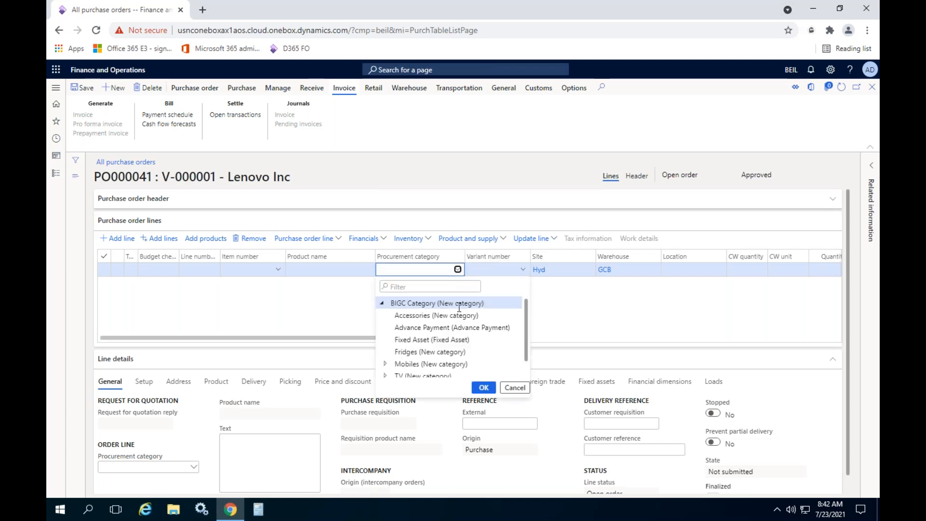
pyautogui.click(434, 339)
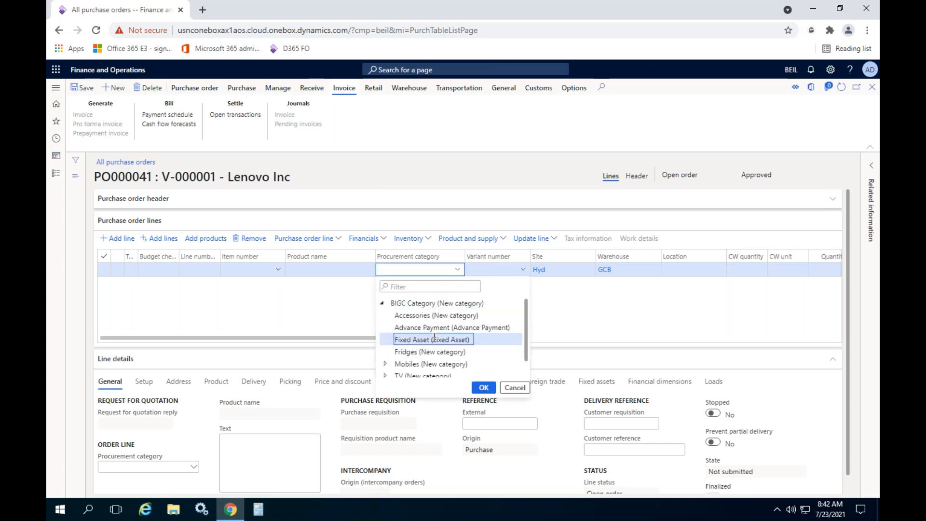
pyautogui.click(483, 388)
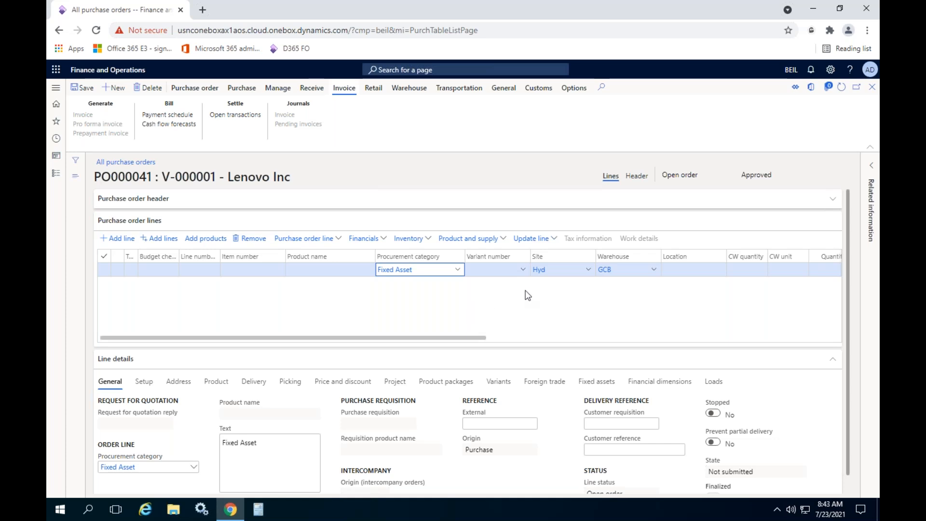
# - Set the Fixed Asset line's quantity to 1, unit to ea and unit price to 10,000
pyautogui.moveTo(444, 337); pyautogui.dragTo(589, 343)
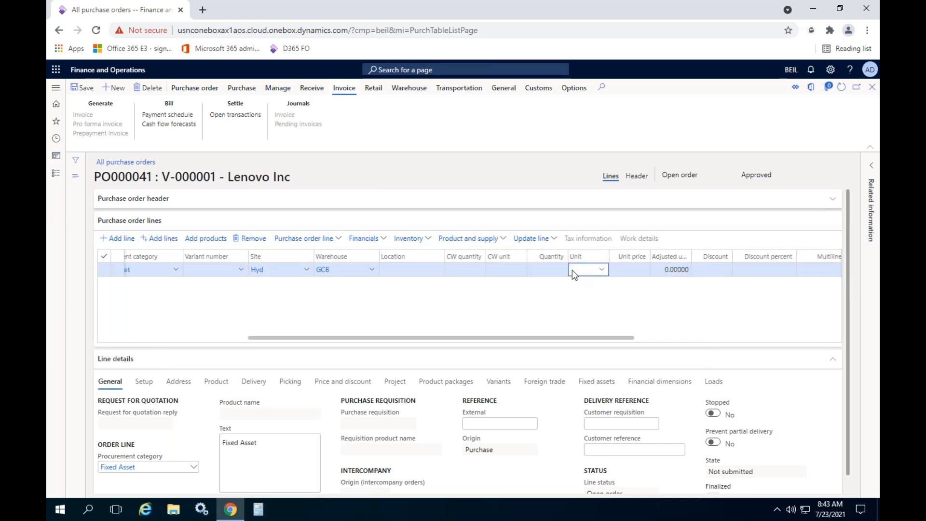
pyautogui.click(551, 272)
pyautogui.write('1')
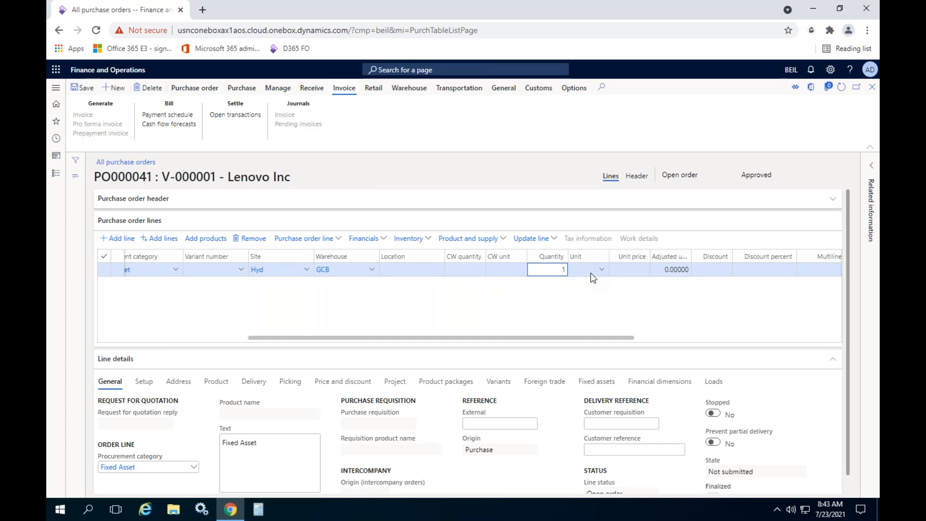
pyautogui.click(590, 275)
pyautogui.write('ea')
pyautogui.press('Tab')
pyautogui.write('10,000')
pyautogui.press('Tab')
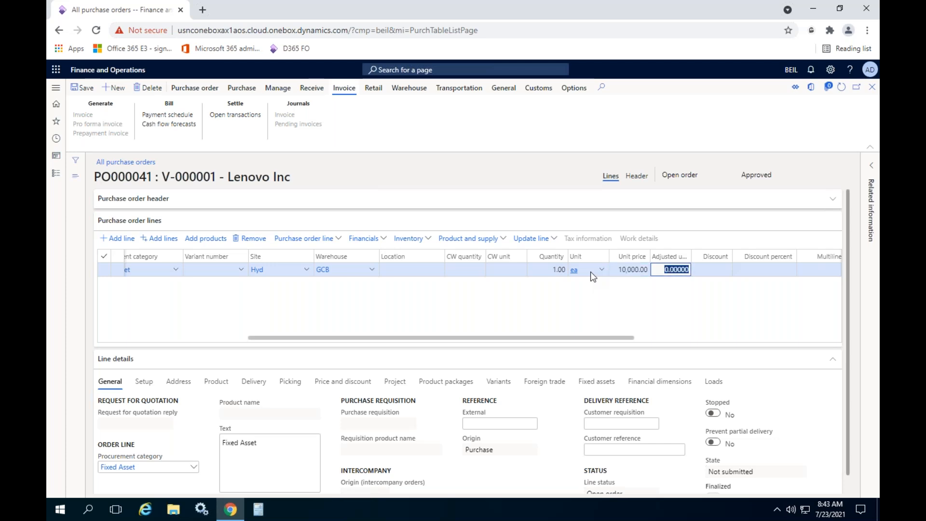
# - Check the fixed asset numbers available in the line's fixed asset details and try to mark it as a new fixed asset
pyautogui.moveTo(576, 338); pyautogui.dragTo(299, 351)
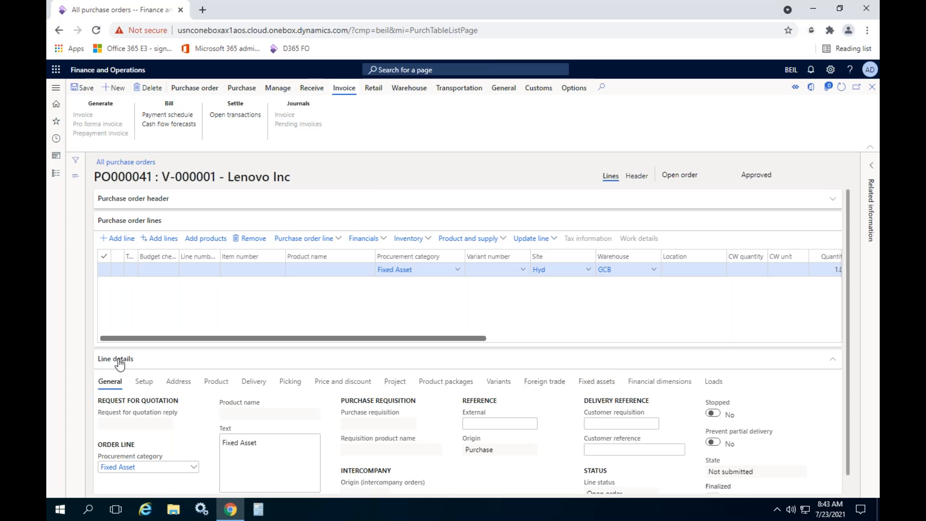
pyautogui.click(589, 382)
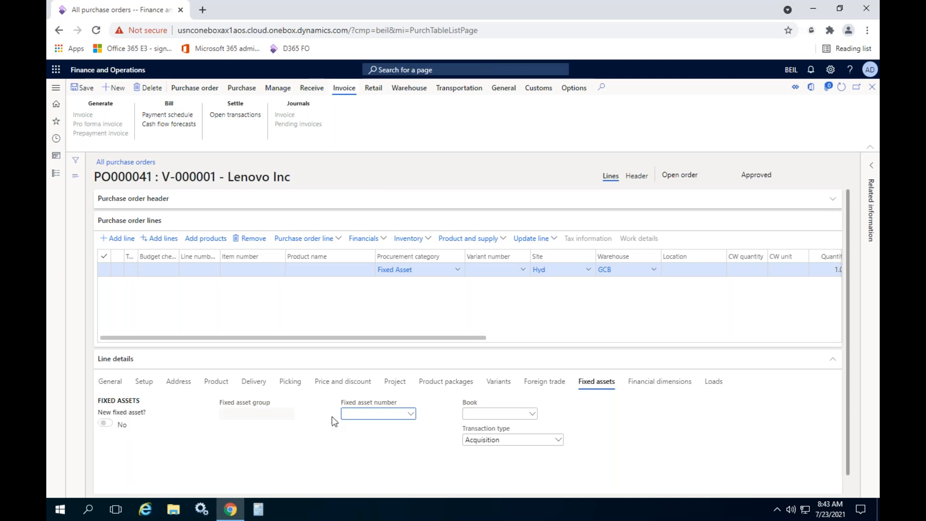
pyautogui.click(411, 415)
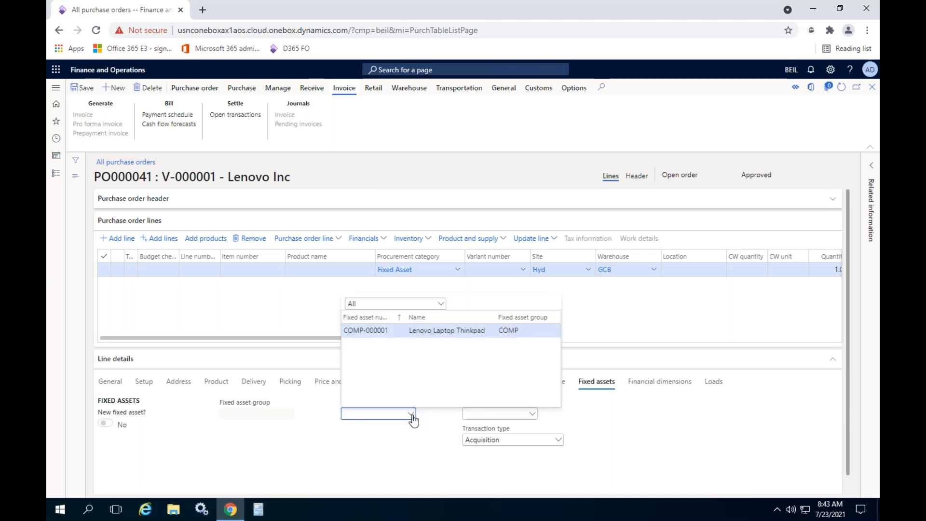
pyautogui.click(214, 438)
pyautogui.click(123, 424)
pyautogui.click(110, 424)
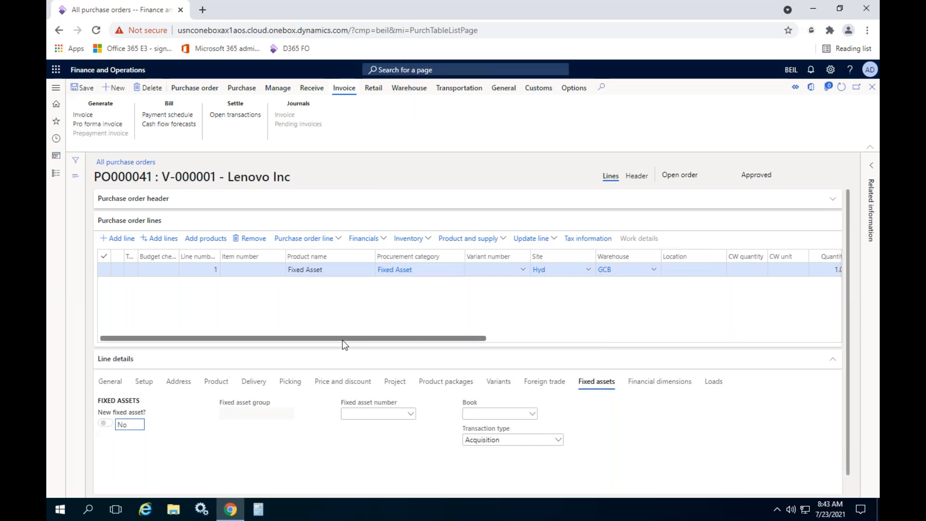
# - Add a second order line for item P-000014, JBL Speaker, and try to mark it as a new fixed asset
pyautogui.moveTo(343, 339); pyautogui.dragTo(505, 340)
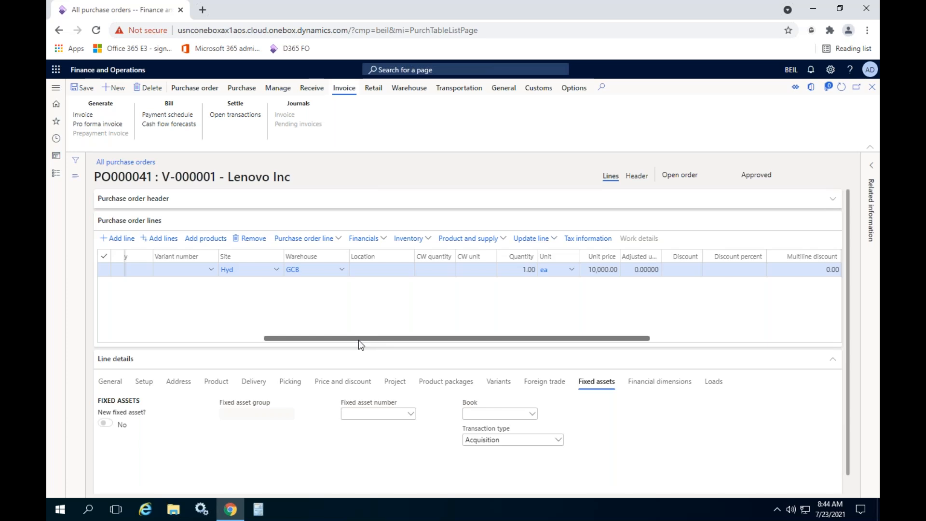
pyautogui.moveTo(358, 340); pyautogui.dragTo(98, 346)
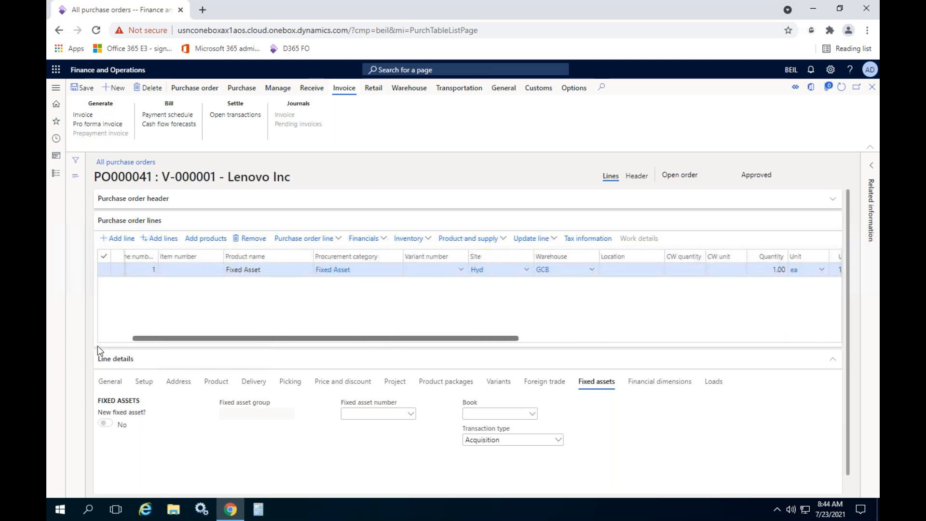
pyautogui.click(393, 307)
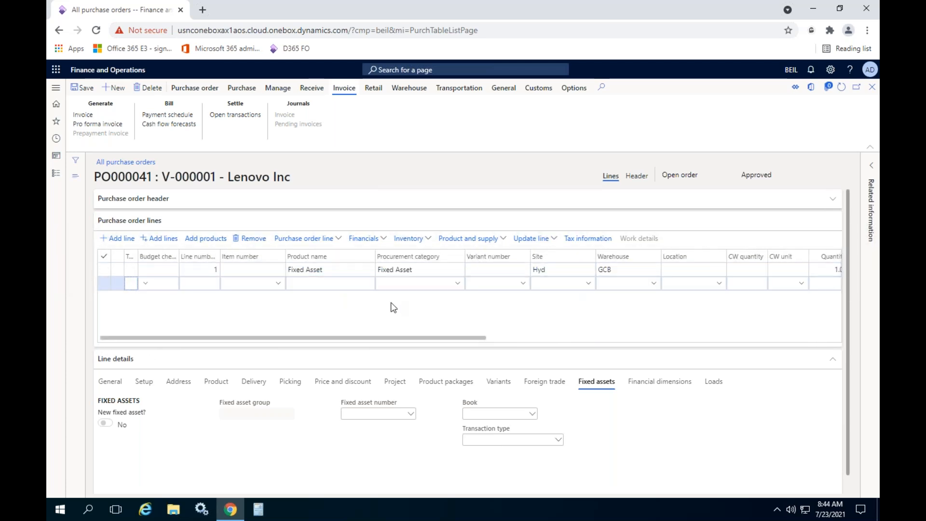
pyautogui.click(278, 285)
pyautogui.click(268, 313)
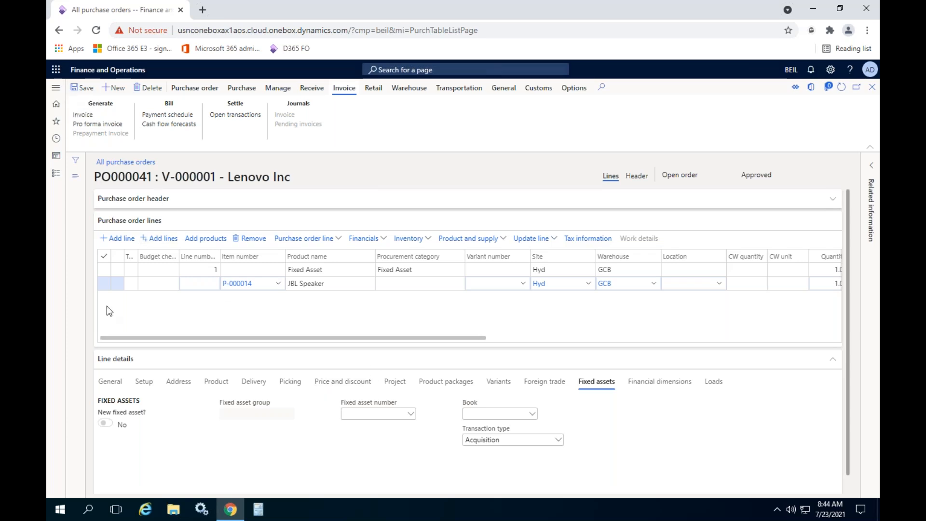
pyautogui.click(105, 422)
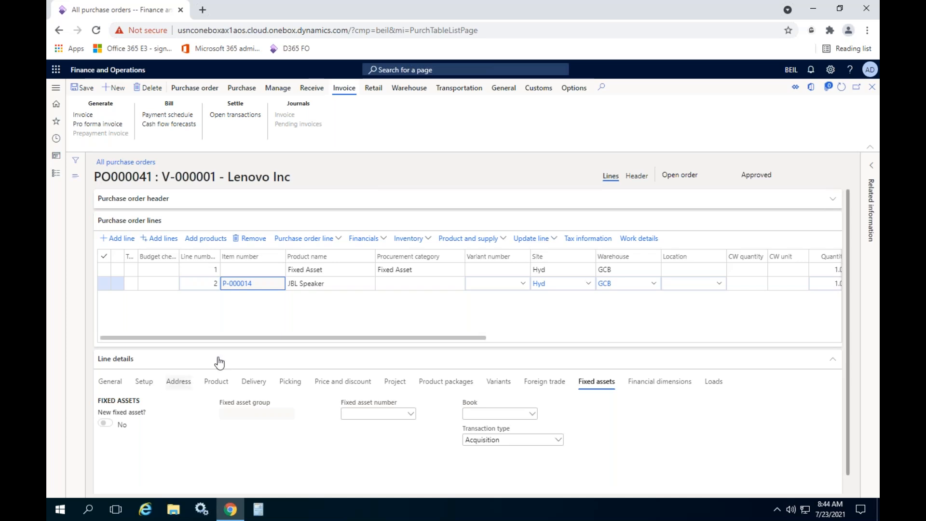
# - Remove the JBL Speaker line from the purchase order and list the fixed asset numbers available for the remaining Fixed Asset line
pyautogui.click(260, 239)
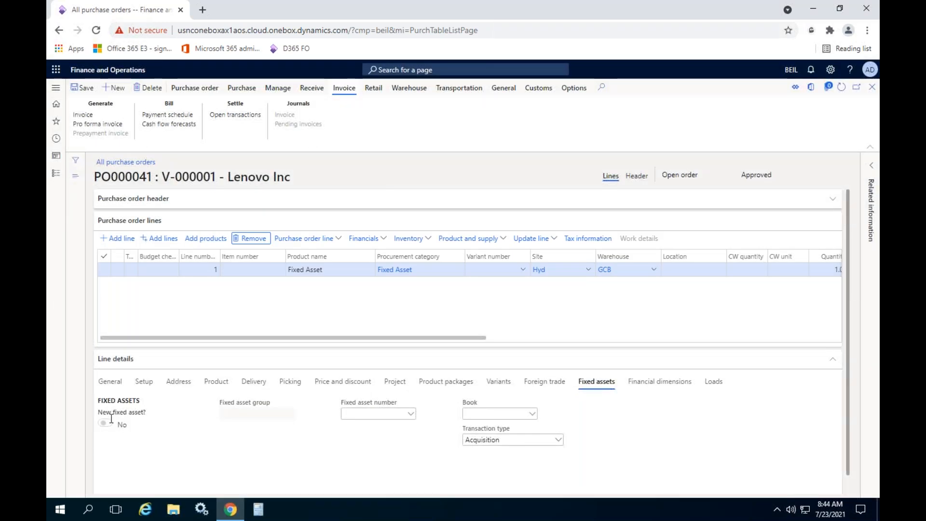
pyautogui.moveTo(108, 423)
pyautogui.click(410, 414)
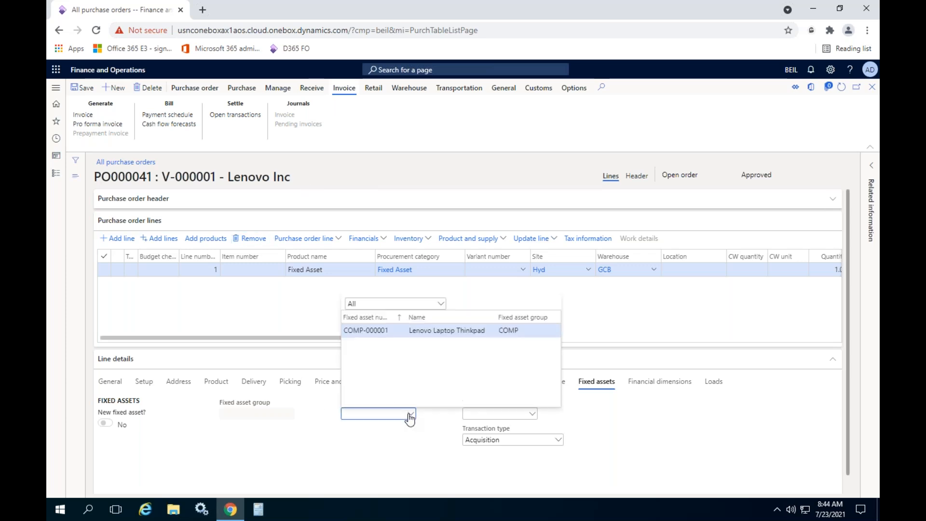
# - Duplicate the purchase order's browser tab, then return to the original order and dismiss its fixed asset number list
pyautogui.rightClick(126, 12)
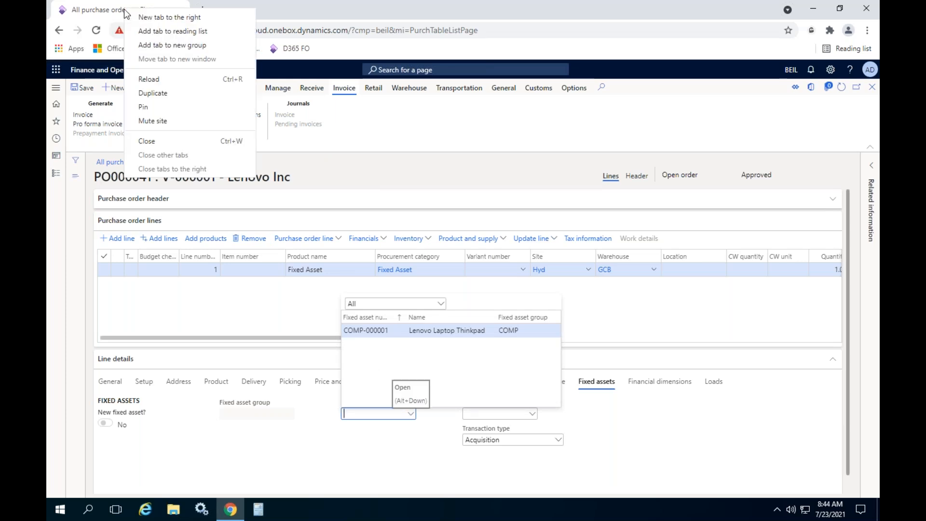
pyautogui.click(161, 94)
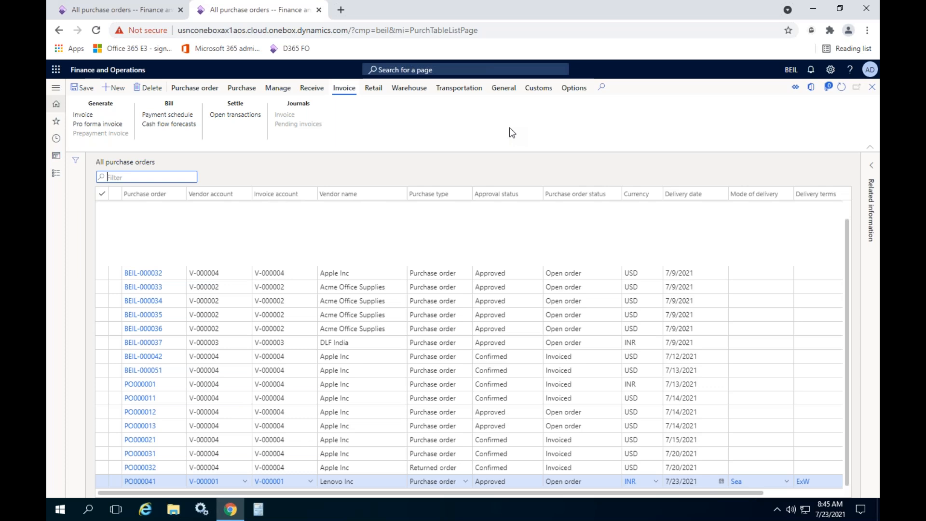
pyautogui.click(346, 236)
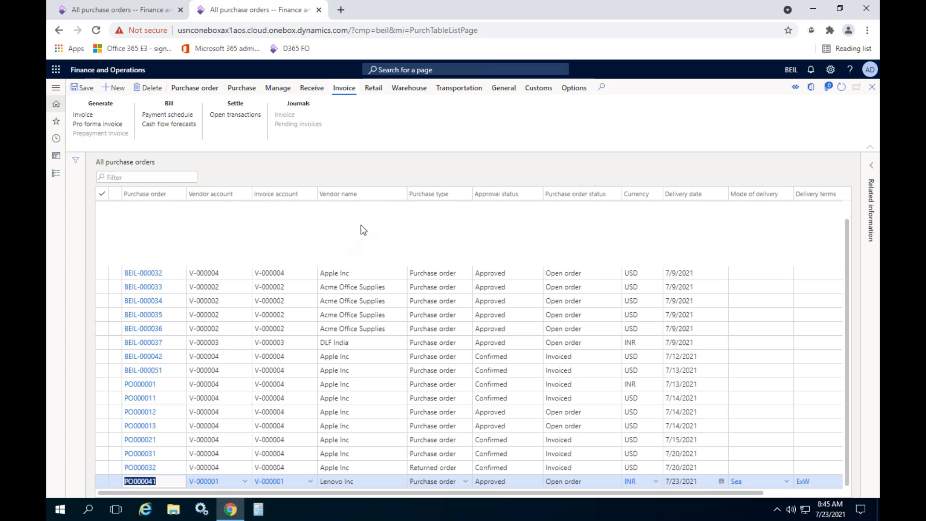
pyautogui.click(122, 10)
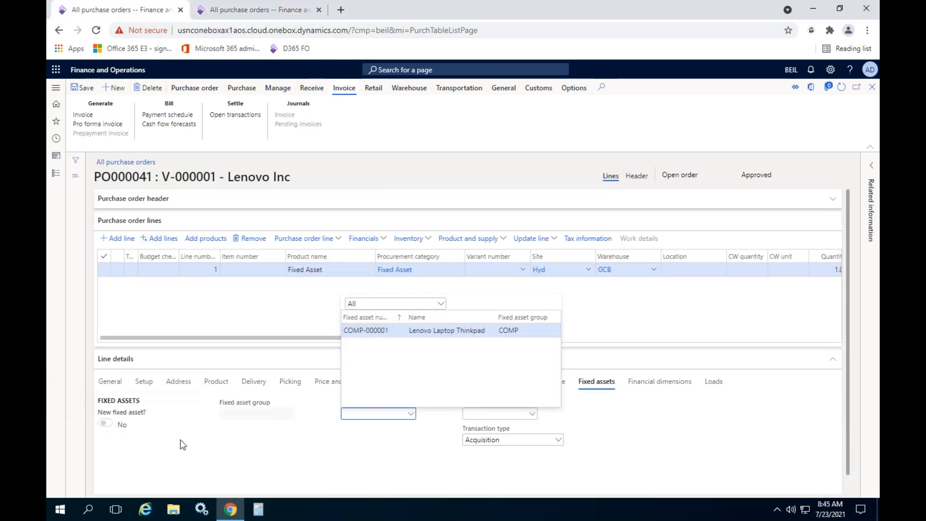
pyautogui.click(240, 415)
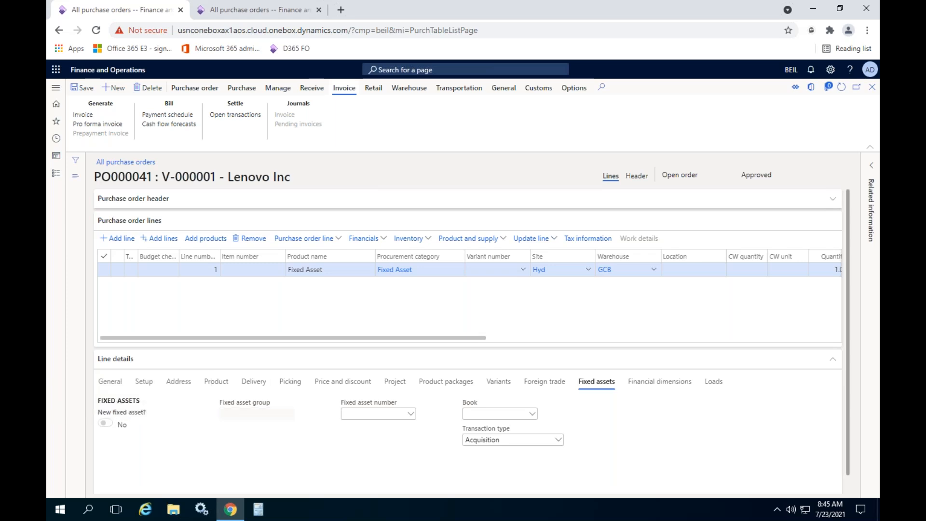
# - In the duplicated browser tab, open the Fixed assets list from the Fixed assets module
pyautogui.click(232, 11)
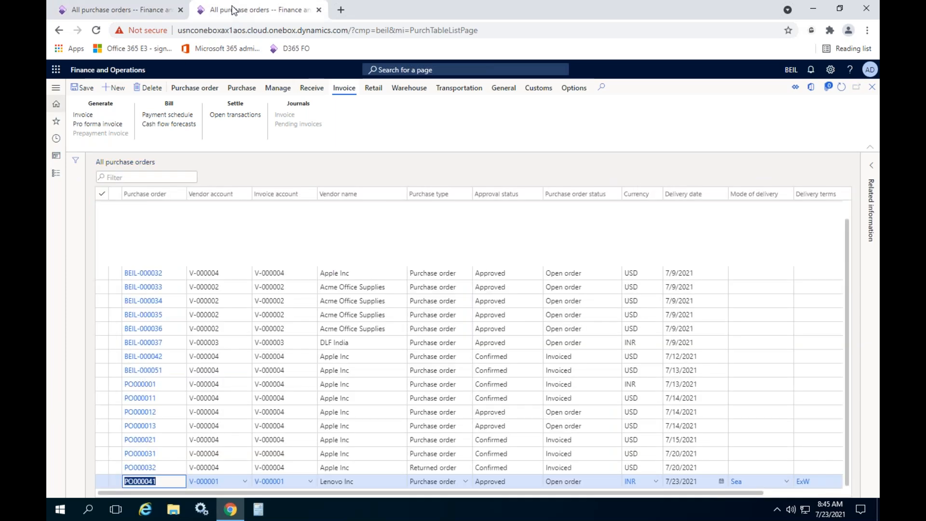
pyautogui.click(56, 173)
pyautogui.scroll(-2, 84, 286)
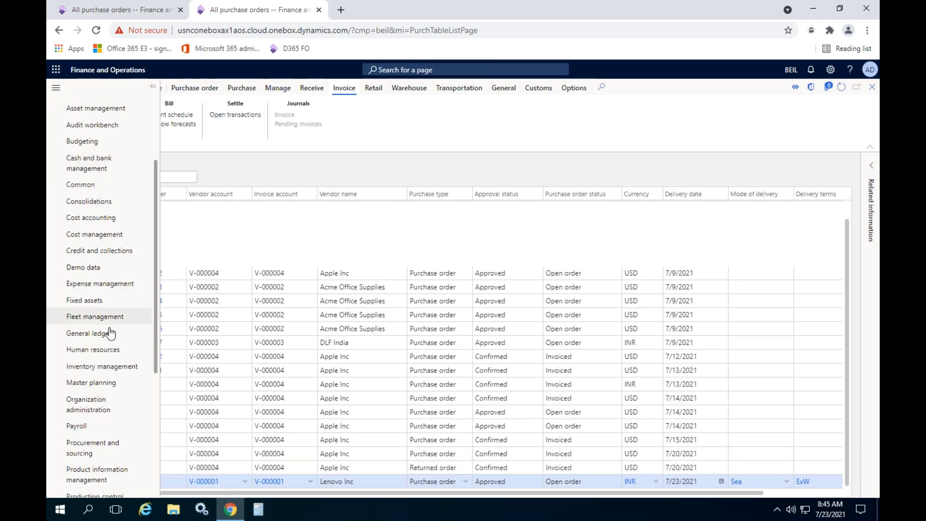
pyautogui.click(136, 13)
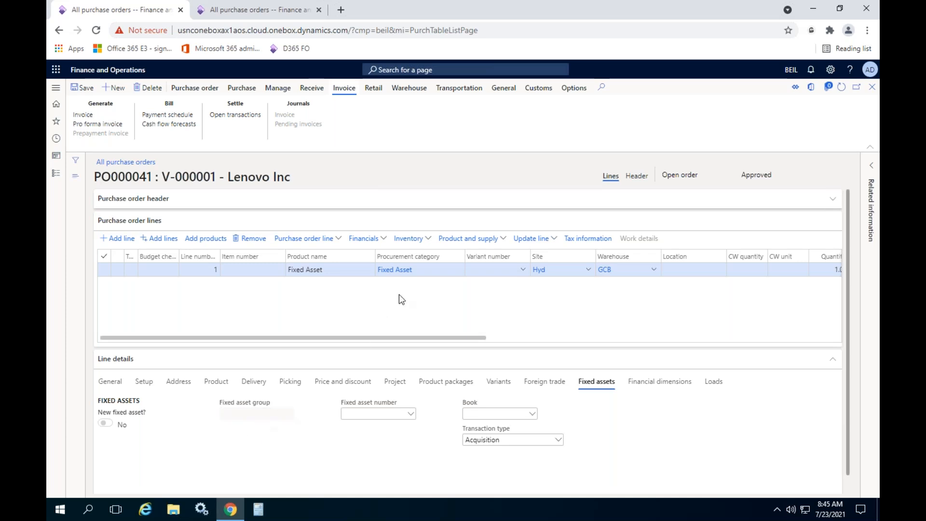
pyautogui.click(436, 271)
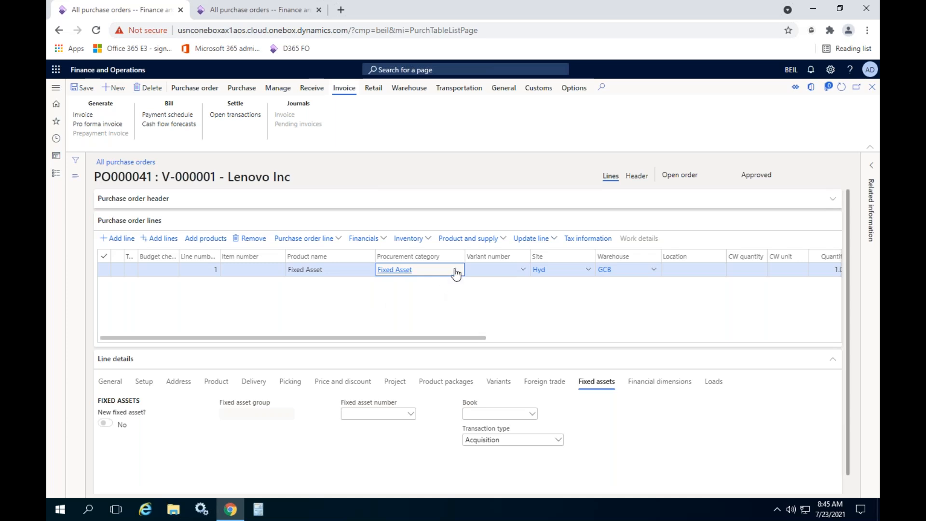
pyautogui.moveTo(455, 273)
pyautogui.moveTo(263, 404)
pyautogui.click(228, 11)
pyautogui.click(109, 302)
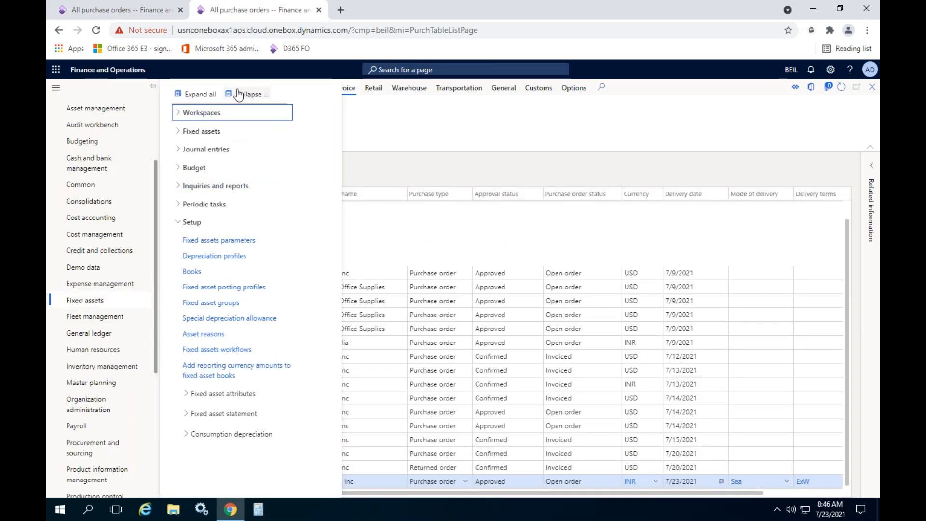
pyautogui.click(236, 95)
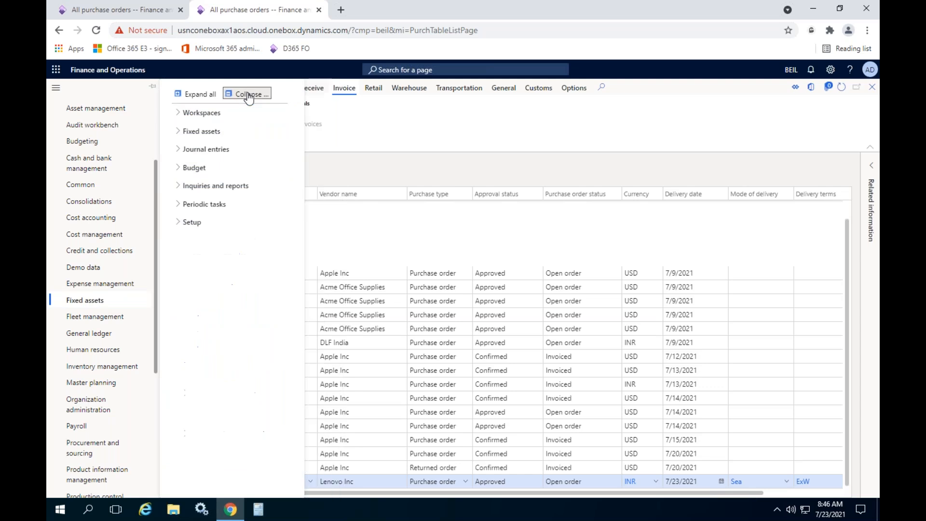
pyautogui.click(228, 137)
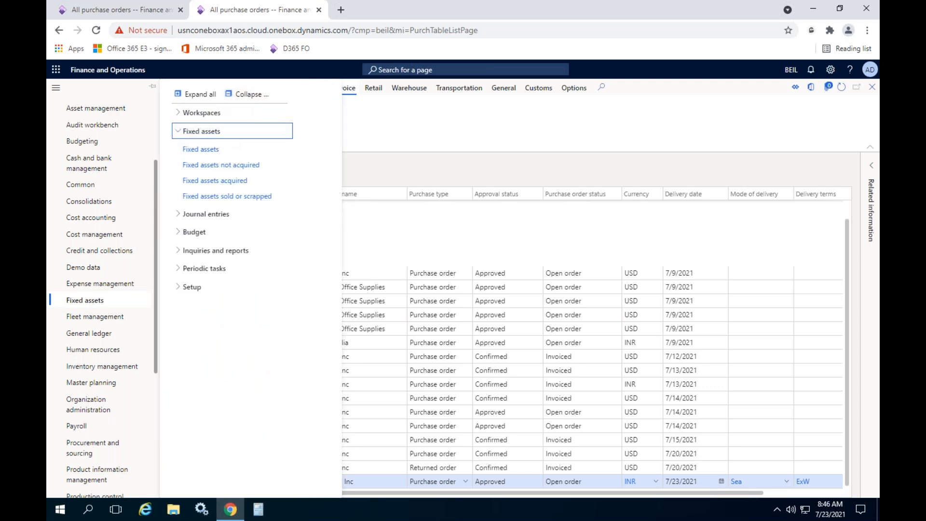
pyautogui.click(210, 150)
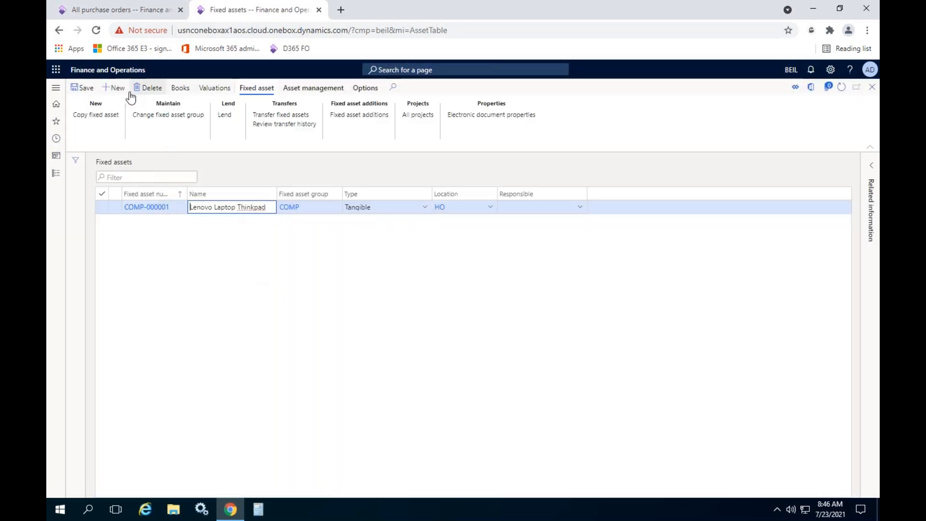
# - Create a fixed asset in group COMP named Lenovo Ideapad, save it and return to the fixed assets list
pyautogui.click(117, 87)
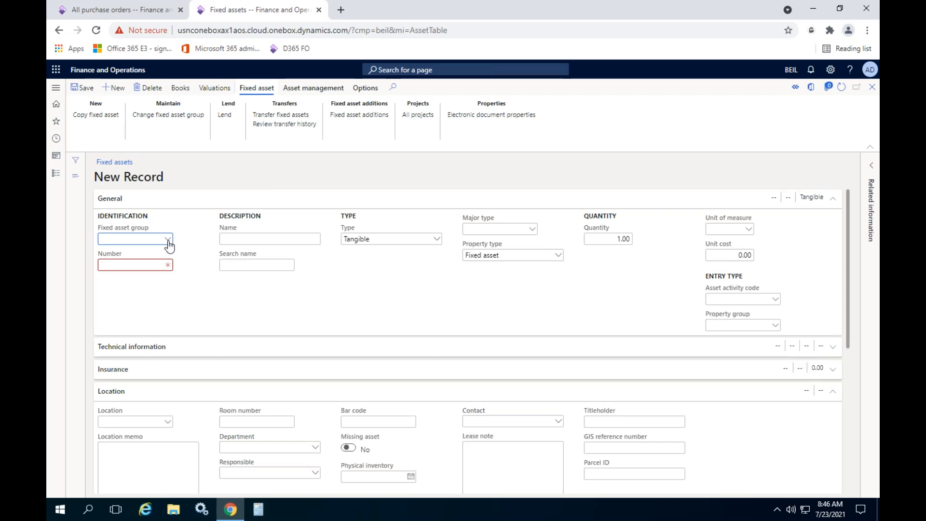
pyautogui.click(168, 239)
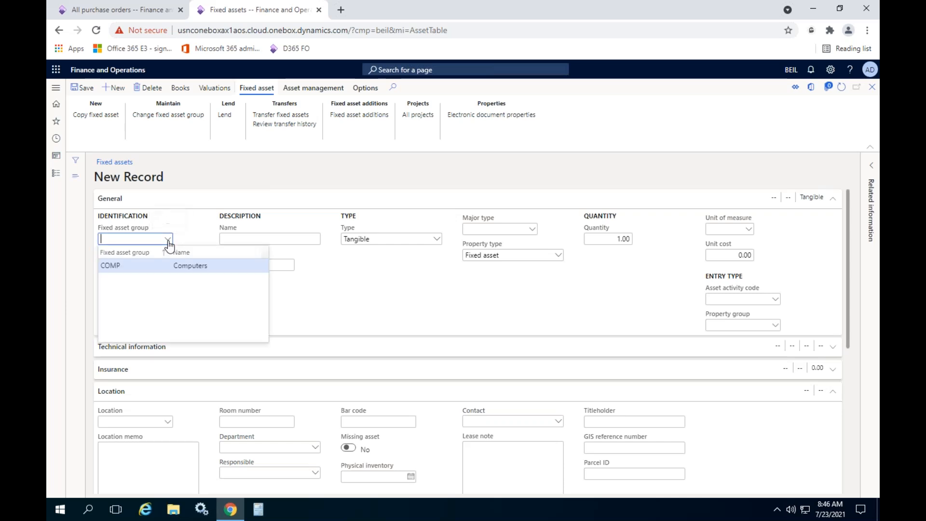
pyautogui.click(135, 266)
pyautogui.click(247, 240)
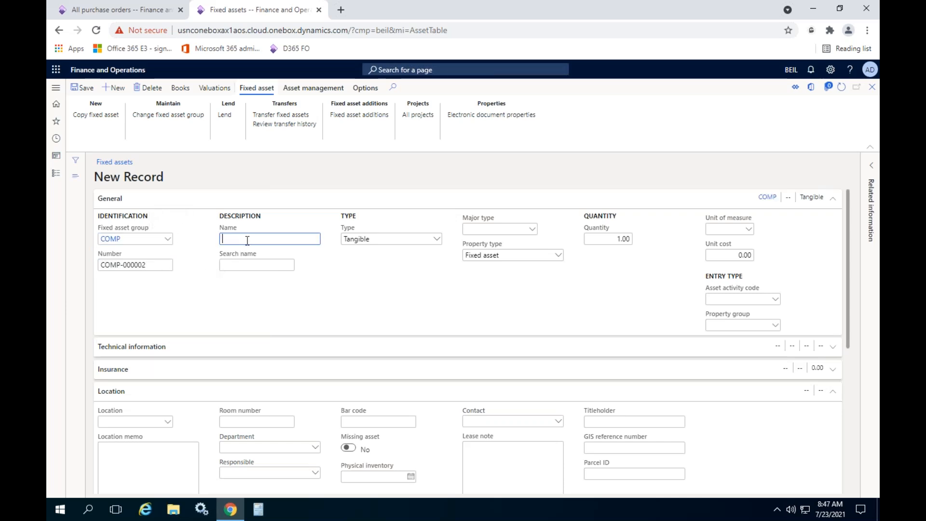
pyautogui.write('Lenovo Think p')
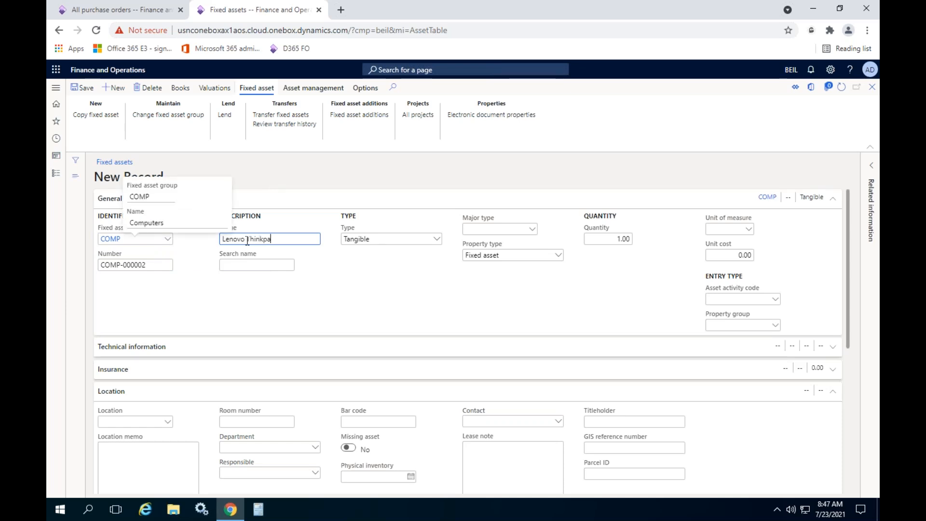
pyautogui.press('BackSpace')
pyautogui.press('BackSpace')
pyautogui.write('Ideapad')
pyautogui.click(82, 87)
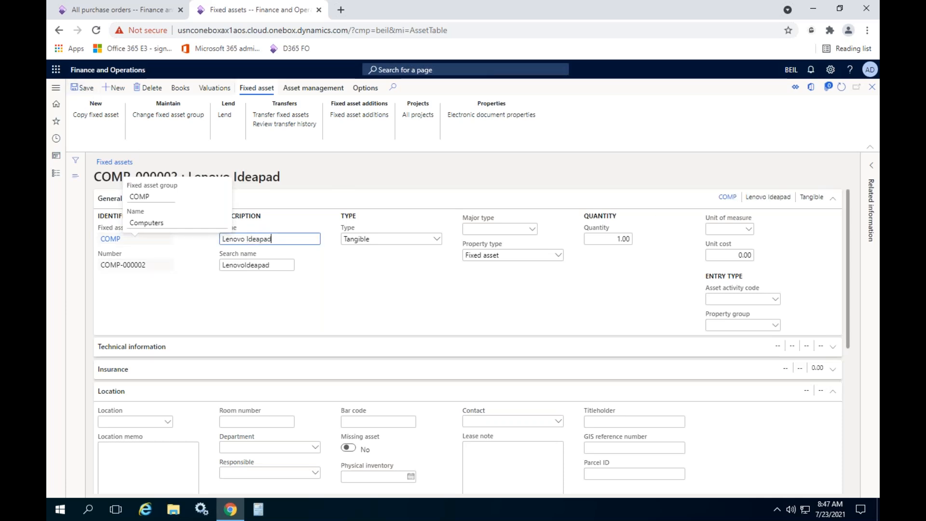
pyautogui.click(872, 86)
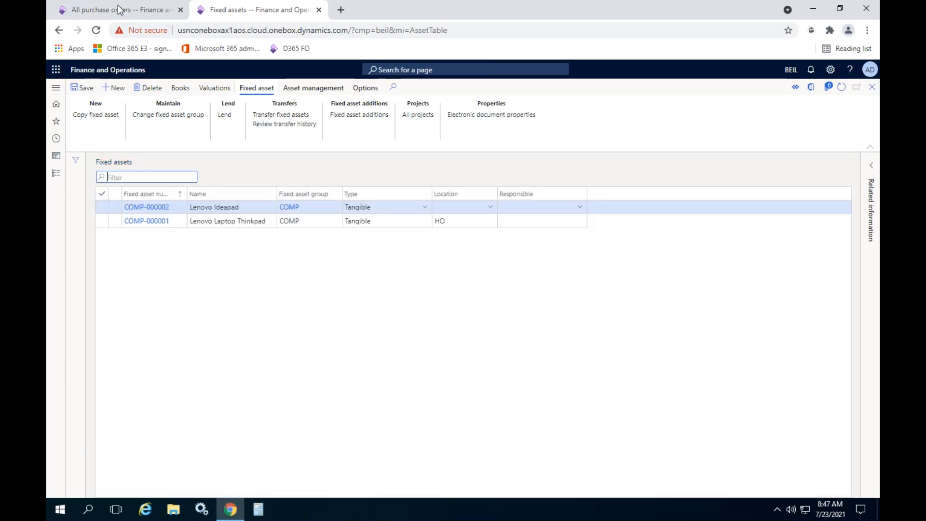
# - Assign fixed asset COMP-000002 to the purchase order's Fixed Asset line, keeping the transaction type Acquisition
pyautogui.click(122, 9)
pyautogui.click(409, 416)
pyautogui.click(411, 415)
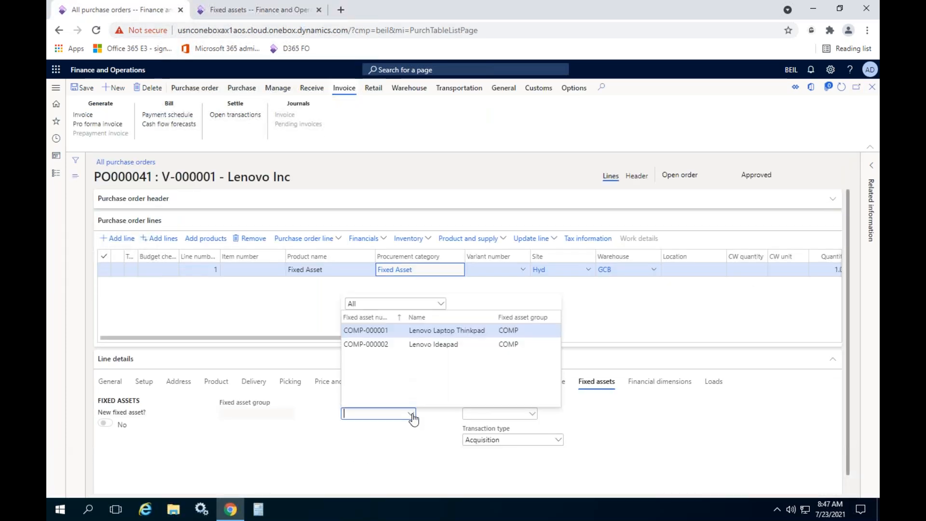
pyautogui.click(426, 344)
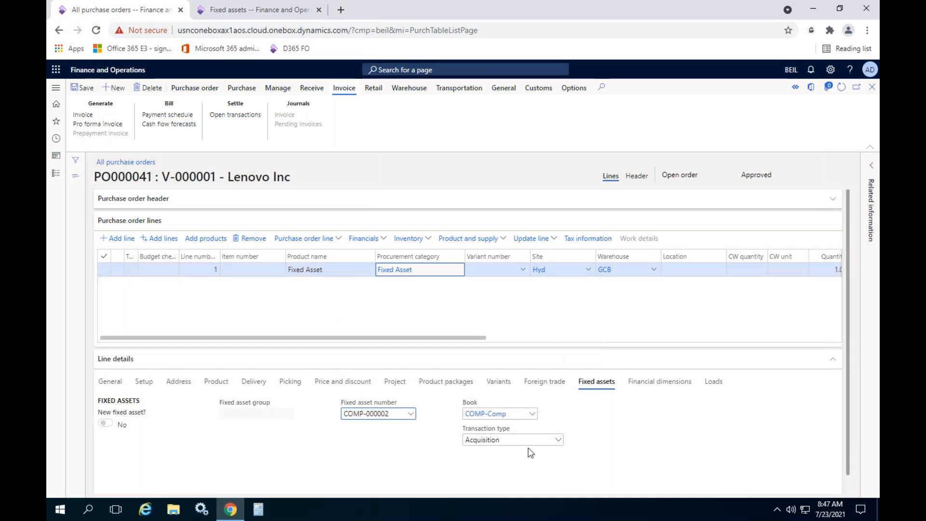
pyautogui.click(558, 441)
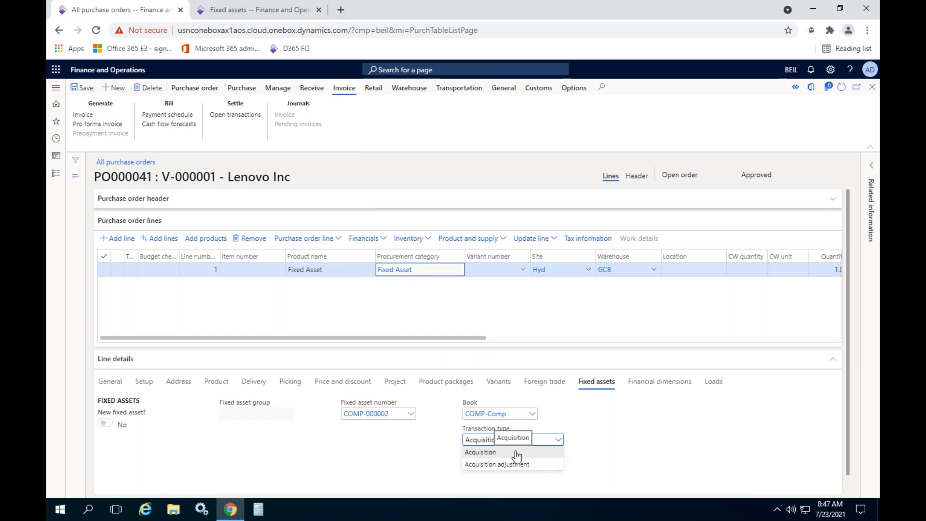
pyautogui.click(629, 442)
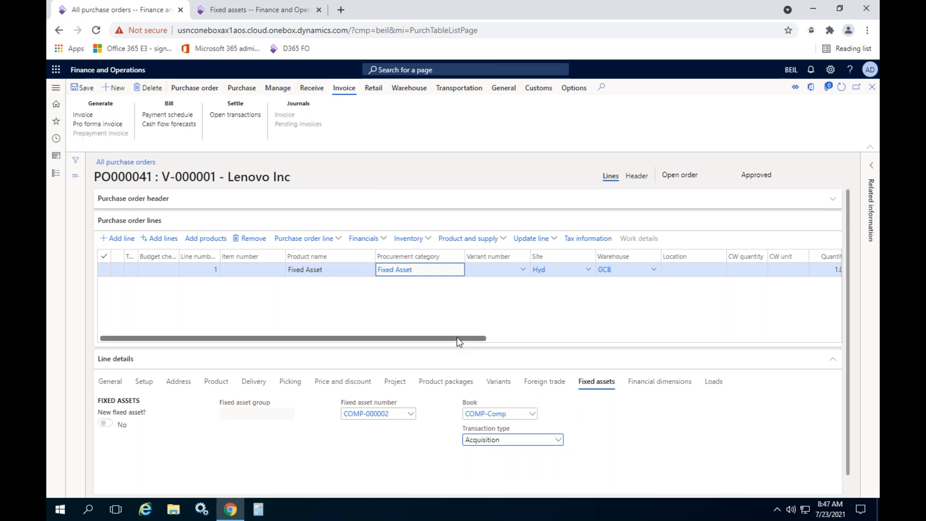
# - Confirm the Lenovo Inc purchase order and dismiss the notification
pyautogui.moveTo(431, 337); pyautogui.dragTo(594, 341)
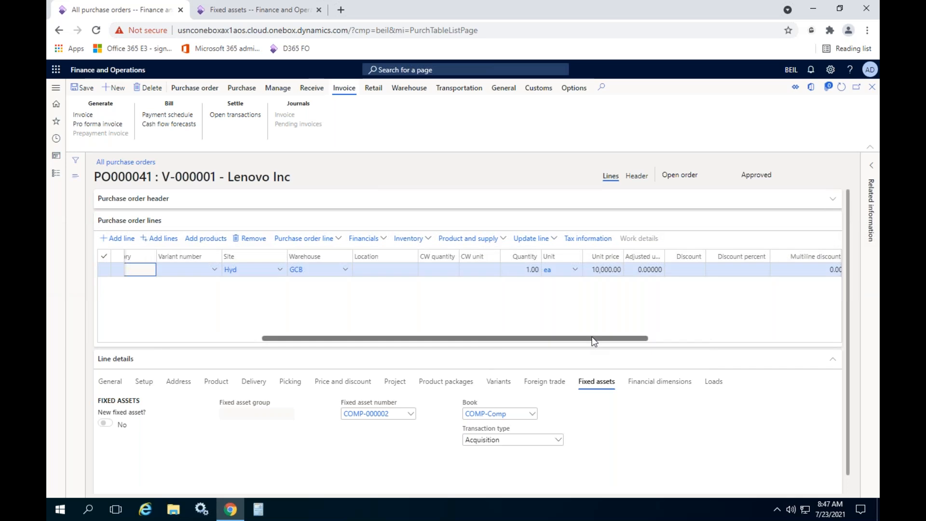
pyautogui.click(237, 89)
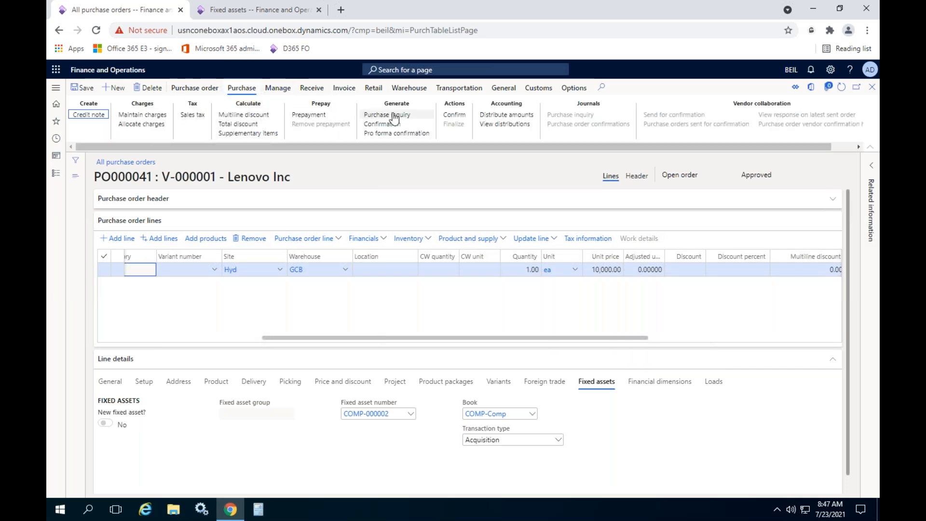
pyautogui.click(460, 116)
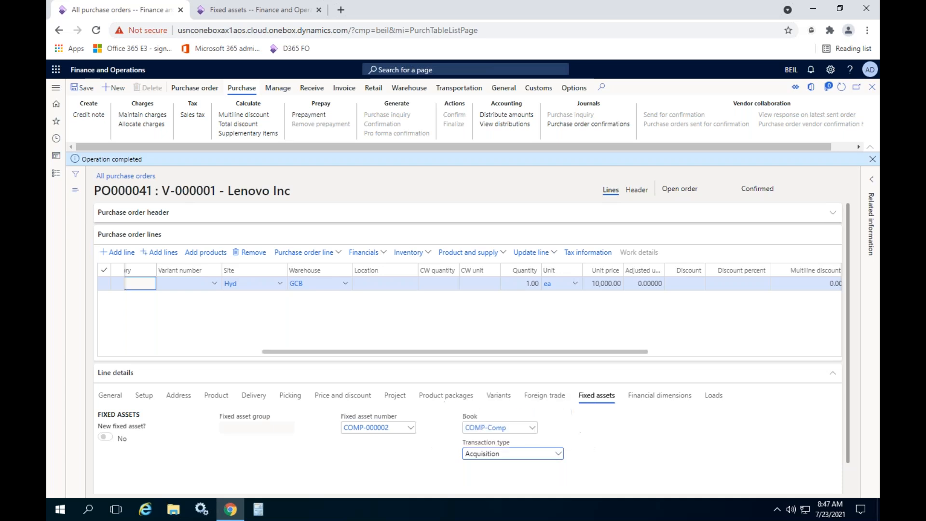
pyautogui.click(871, 161)
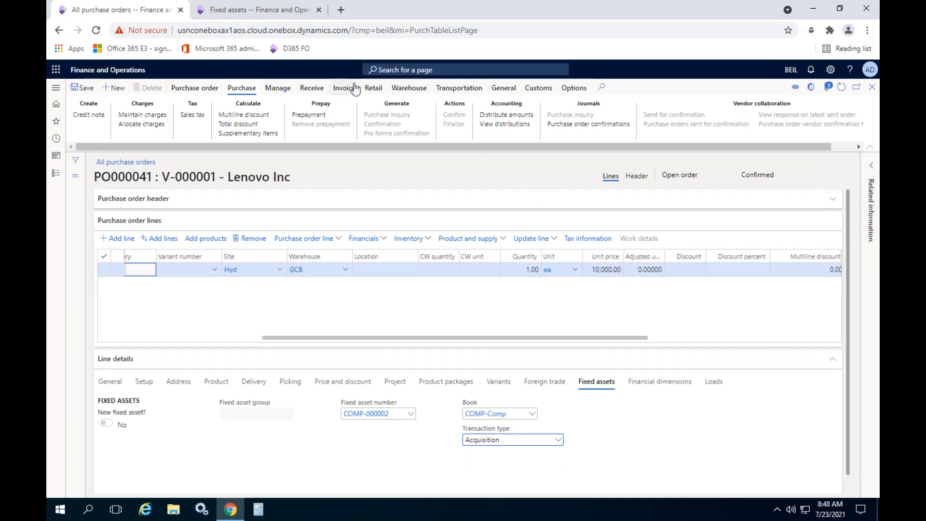
# - Open product receipt posting for the purchase order and enter DO43634643 as the product receipt
pyautogui.click(311, 89)
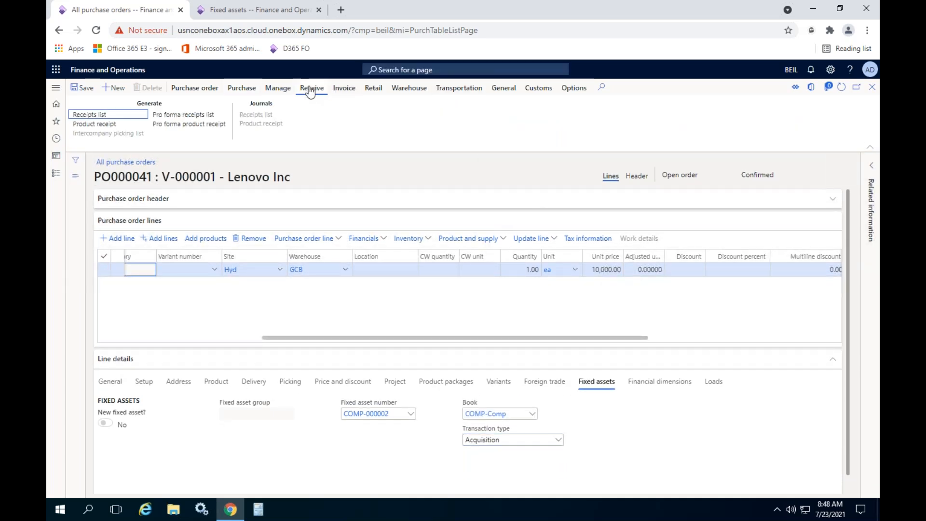
pyautogui.click(87, 124)
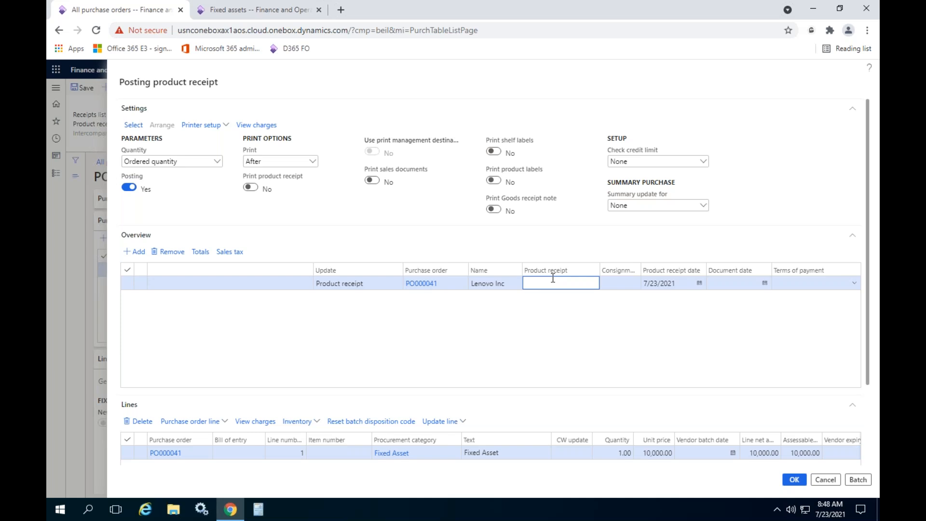
pyautogui.write('DO43634643')
pyautogui.scroll(-2, 585, 370)
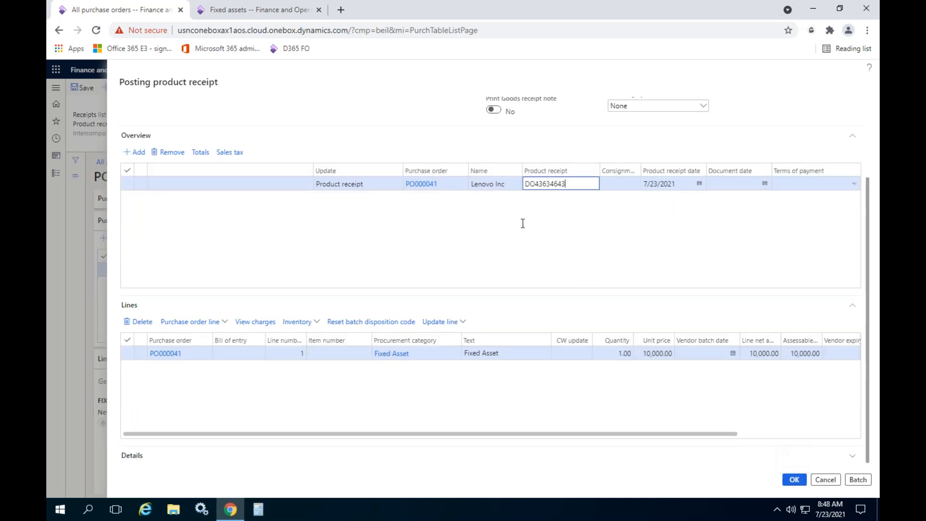
# - Open fixed asset COMP-000002 and examine the status and acquisition details of its COMP-Comp book
pyautogui.click(273, 12)
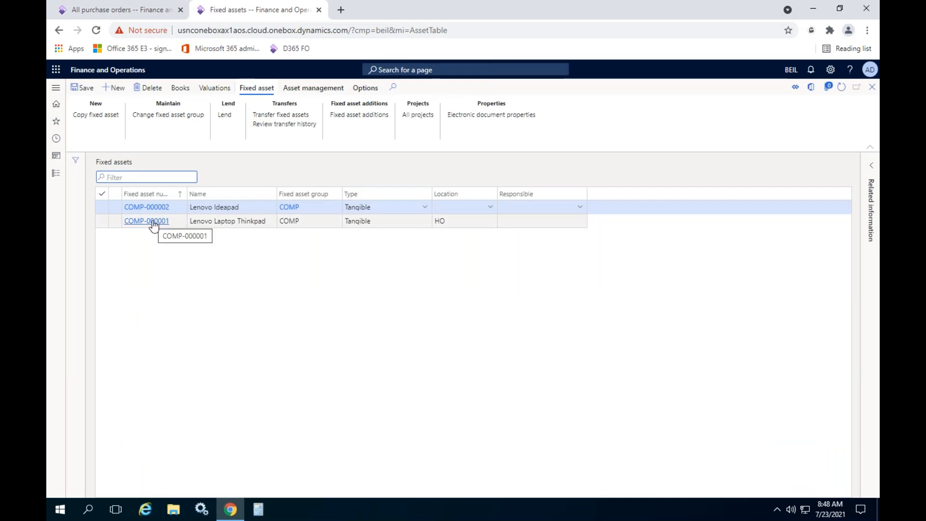
pyautogui.click(149, 207)
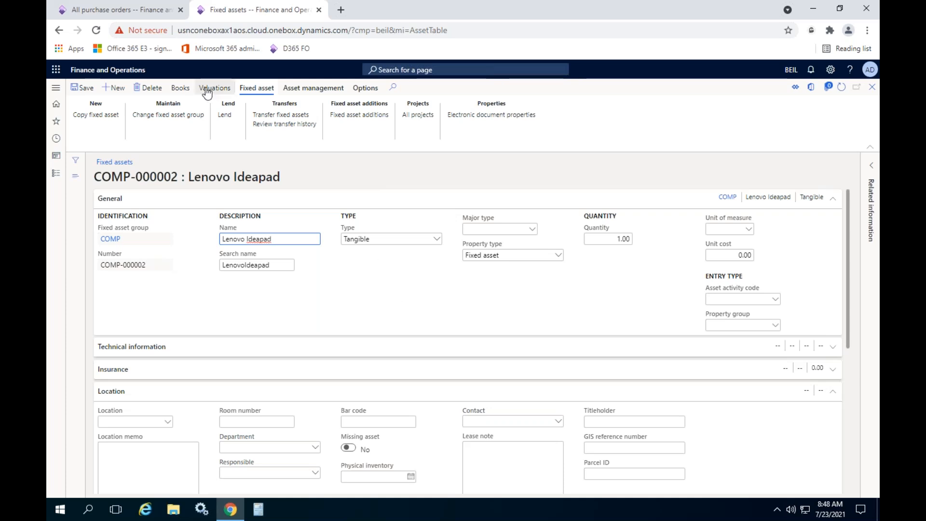
pyautogui.click(184, 90)
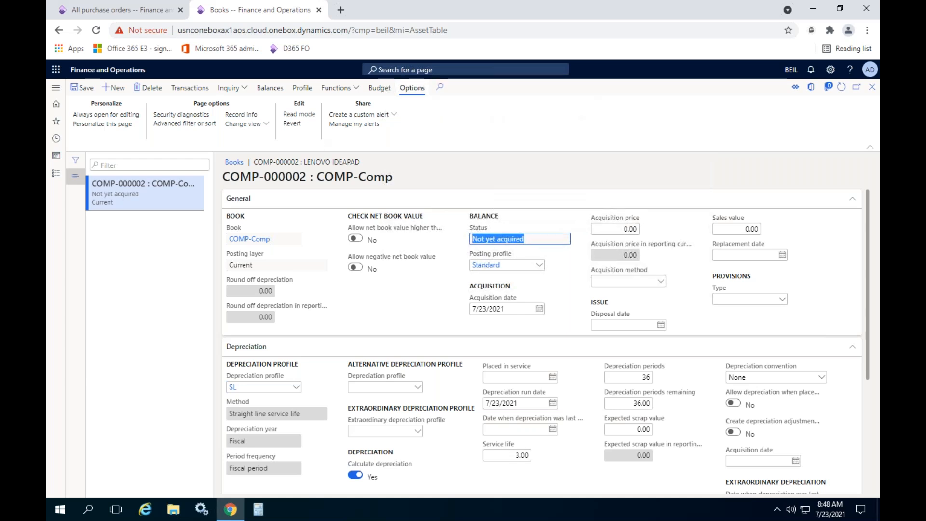
# - Post the product receipt for the Lenovo Inc purchase order and recheck the refreshed COMP-000002 book
pyautogui.click(121, 9)
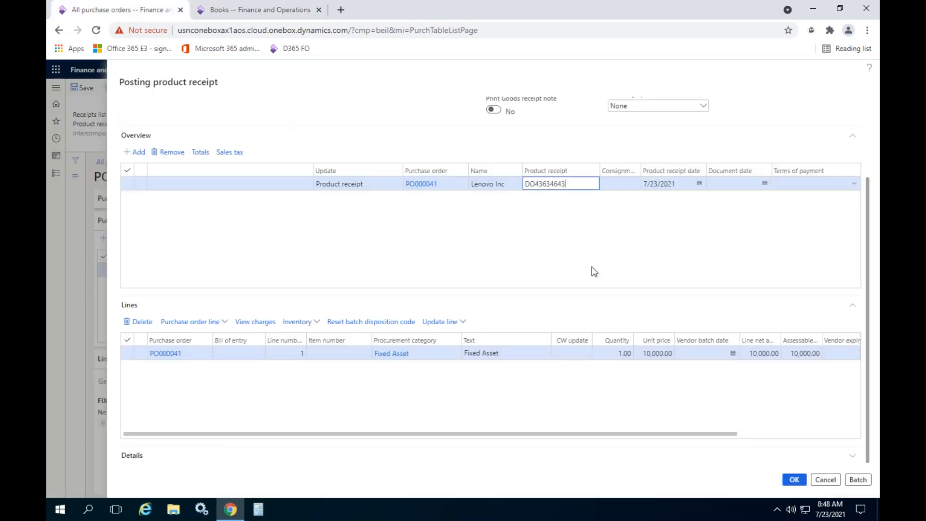
pyautogui.click(794, 480)
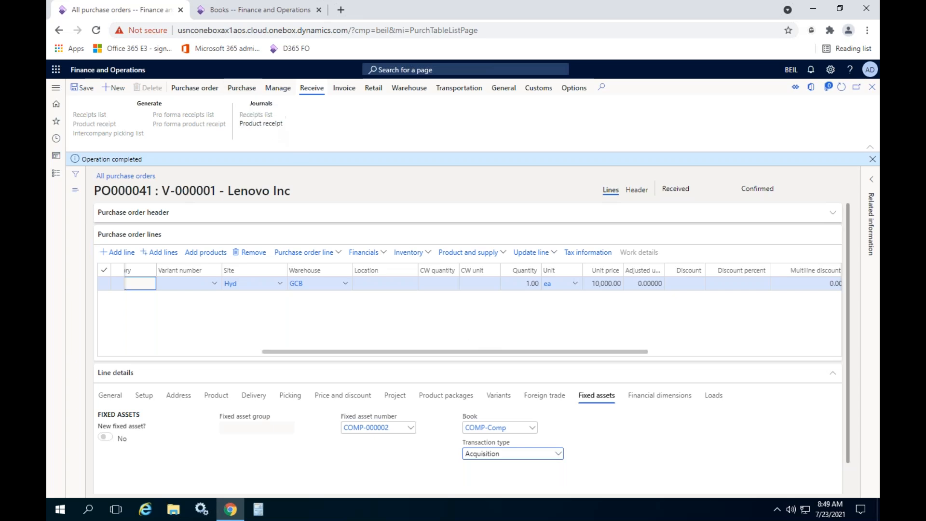
pyautogui.click(228, 9)
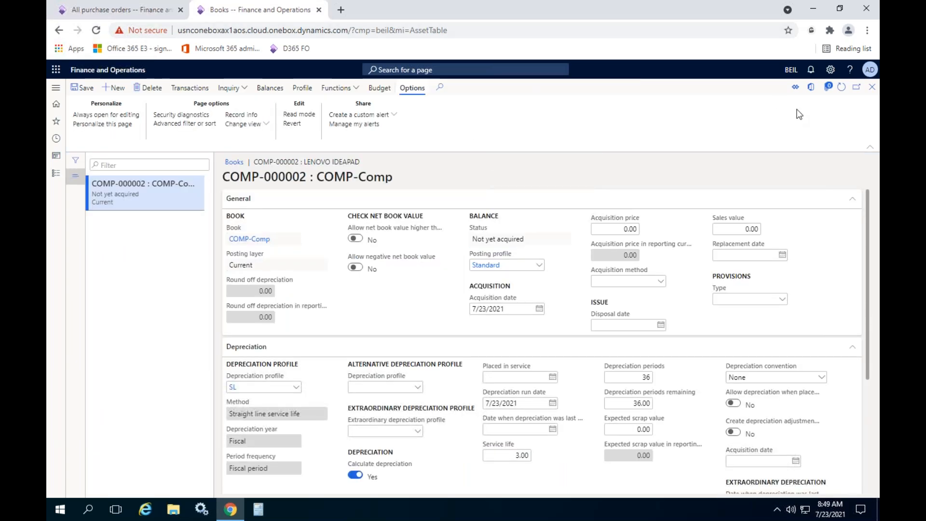
pyautogui.click(843, 87)
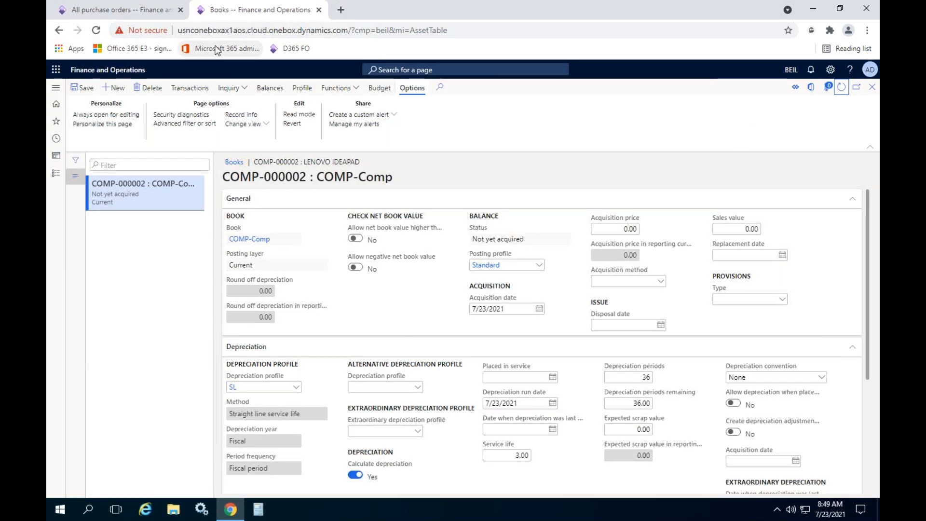
# - Dismiss the notification on the Lenovo Inc purchase order and generate a vendor invoice from it
pyautogui.click(138, 12)
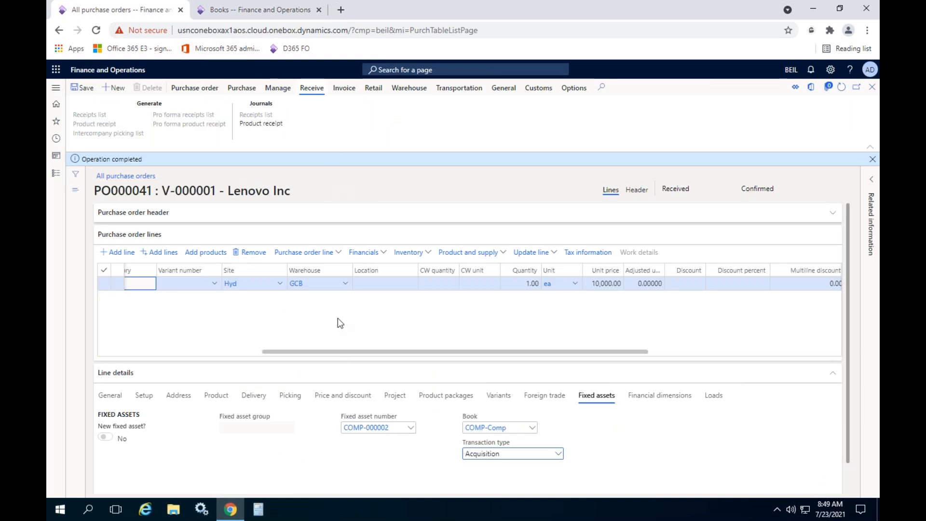
pyautogui.click(873, 159)
pyautogui.click(341, 92)
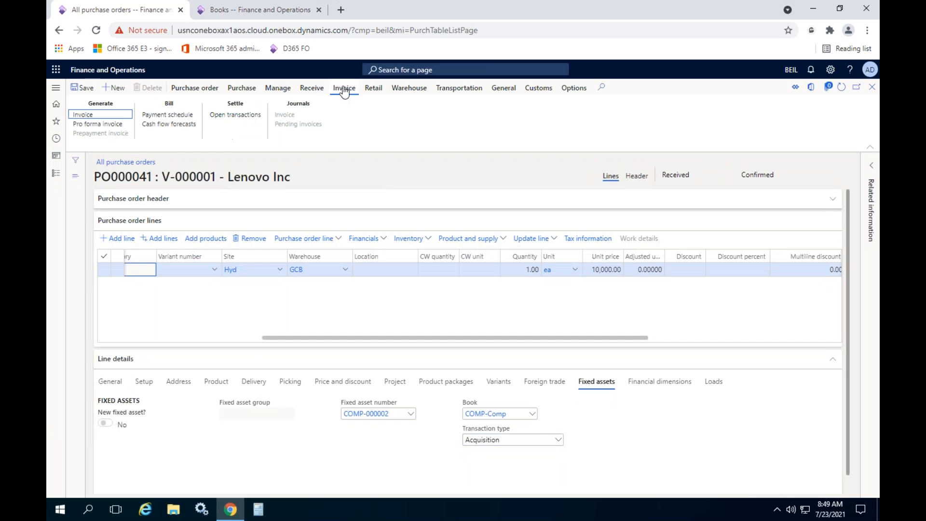
pyautogui.click(78, 115)
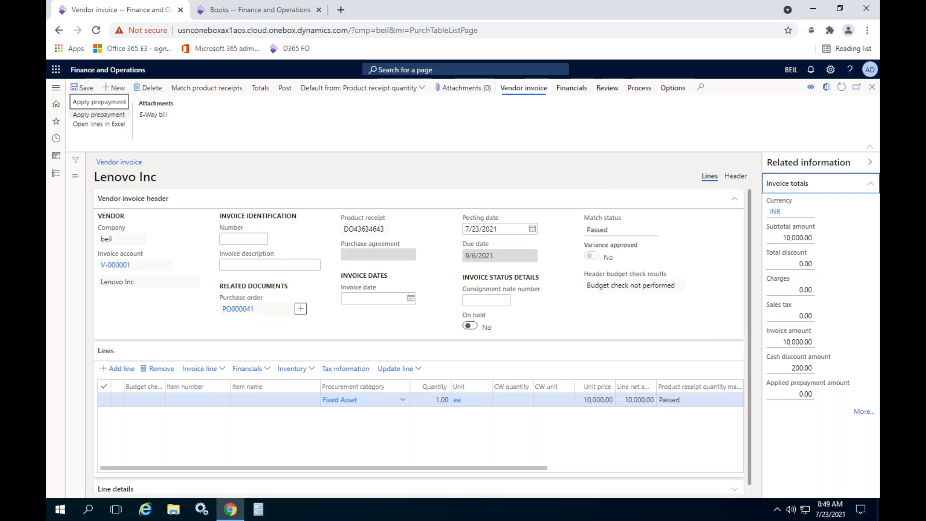
# - Set the vendor invoice number to INV346363 and the invoice date to 7/23/2021, and post the invoice
pyautogui.moveTo(118, 264)
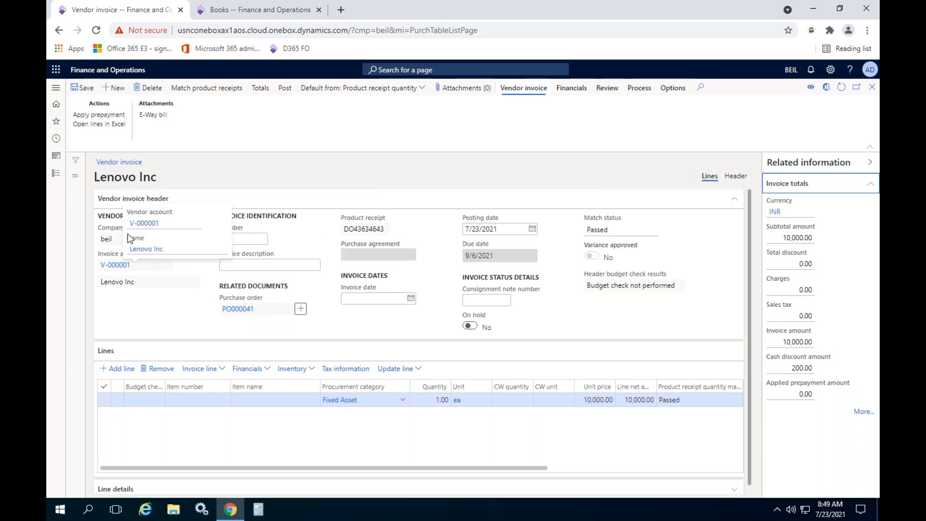
pyautogui.click(253, 237)
pyautogui.write('INV346368')
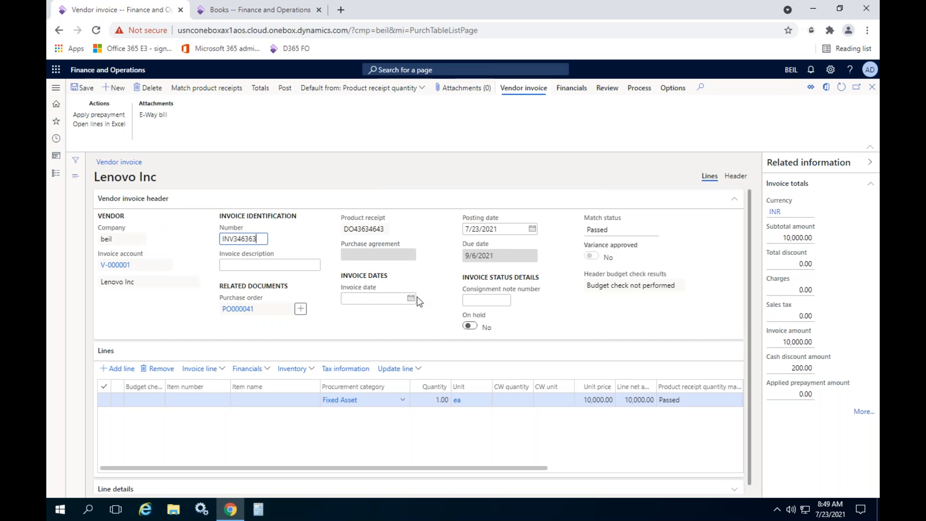
pyautogui.click(411, 298)
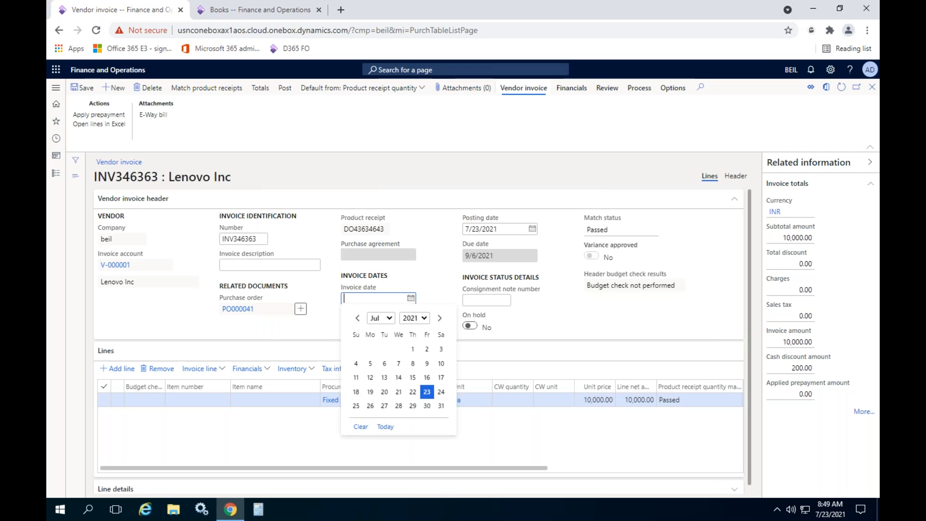
pyautogui.click(426, 392)
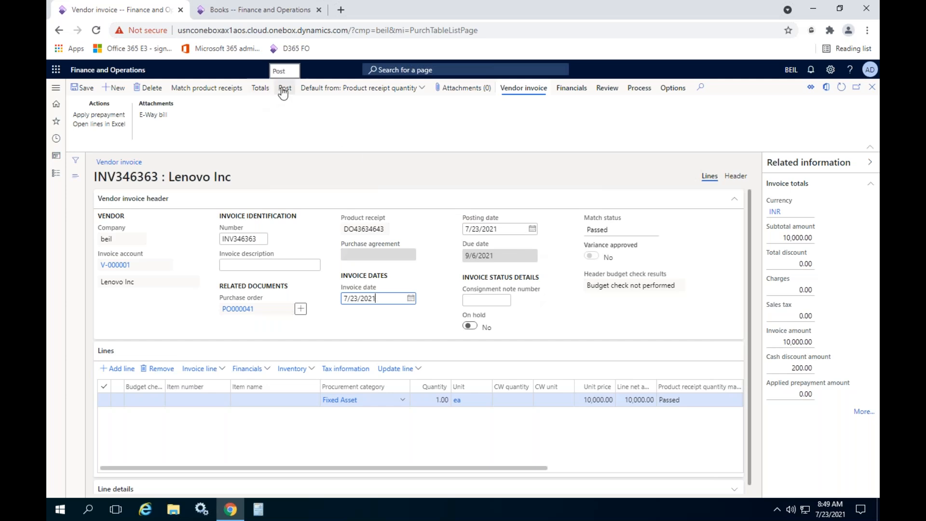
pyautogui.click(284, 89)
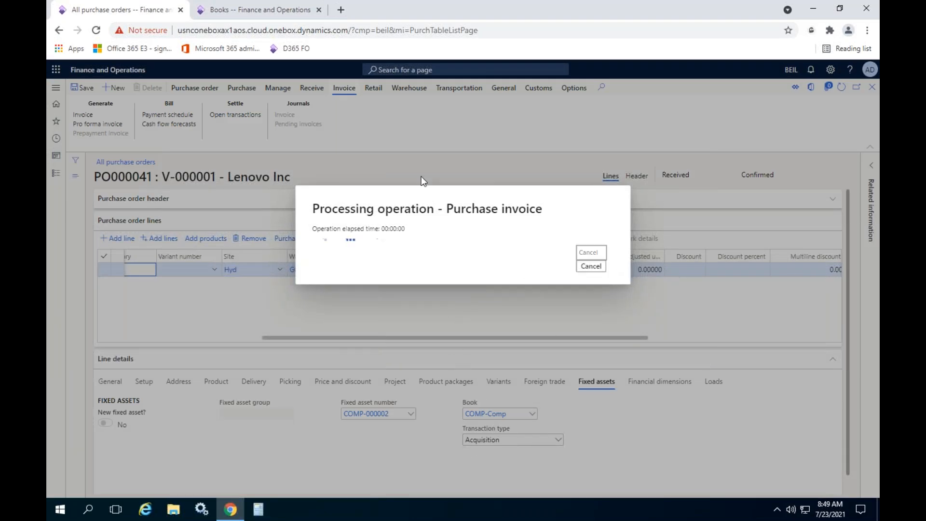
# - Close the COMP-000002 book details and return to the Lenovo Ideapad asset record
pyautogui.click(261, 11)
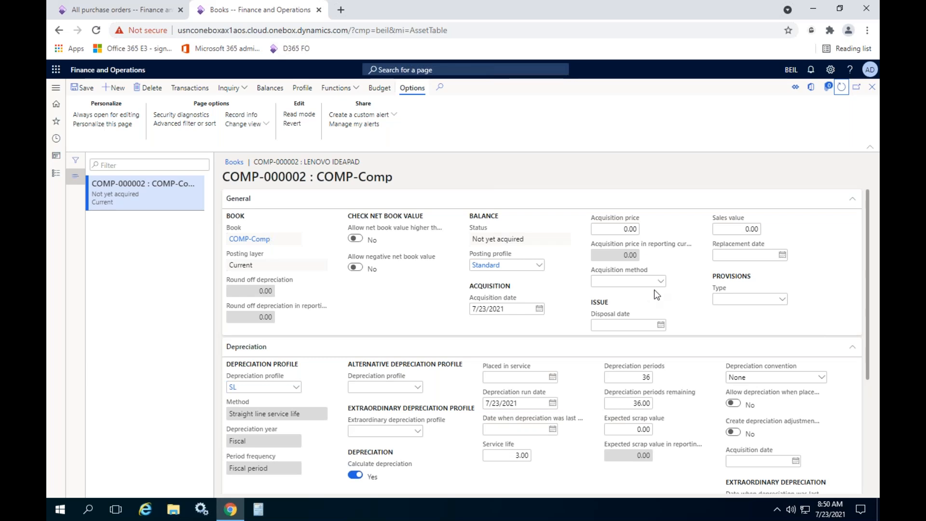
pyautogui.click(872, 87)
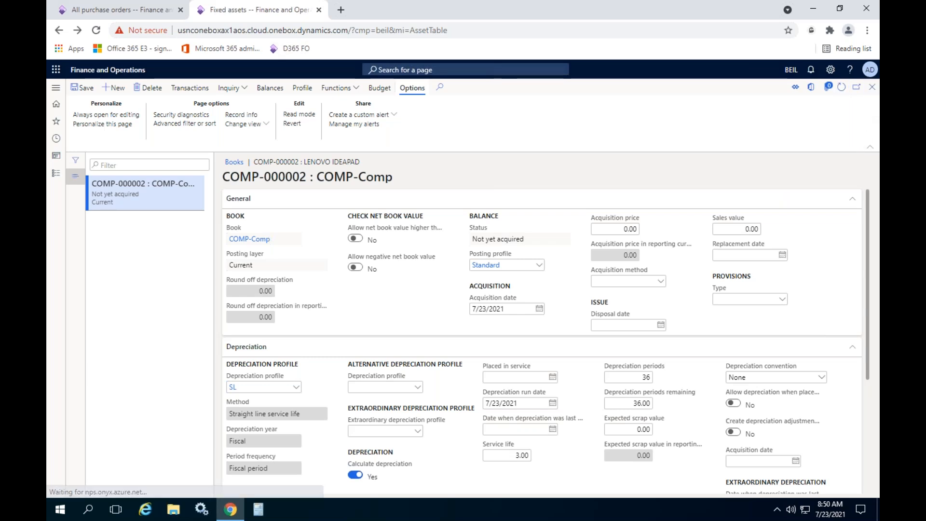
pyautogui.click(608, 239)
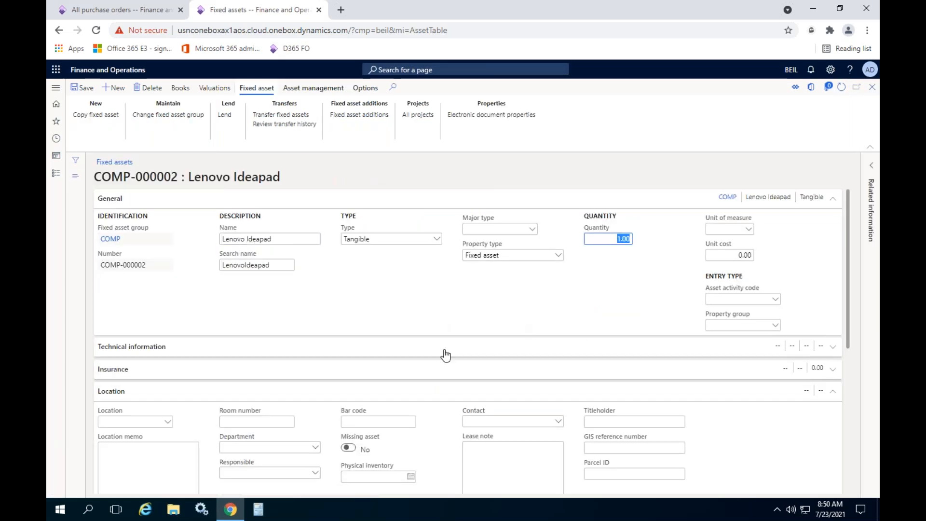
# - Review the invoice posting messages for the Lenovo Inc purchase order and clear them all
pyautogui.click(124, 11)
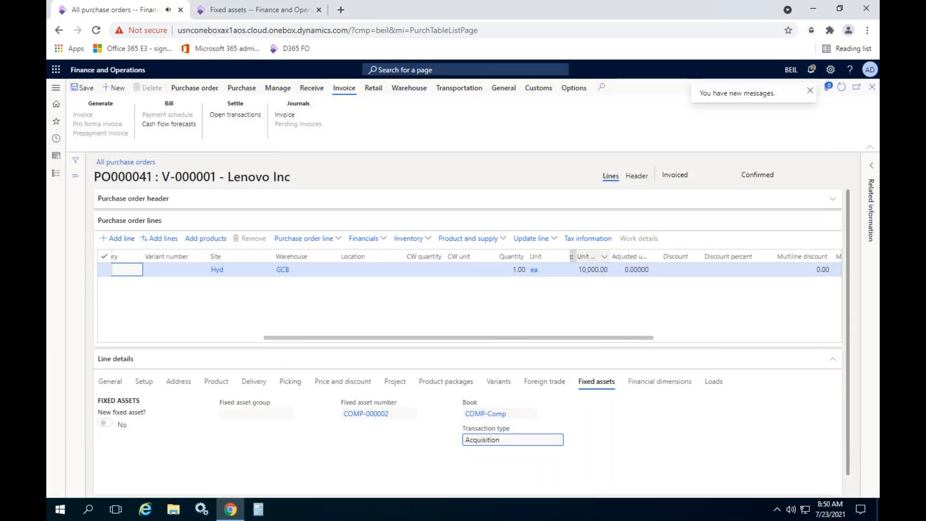
pyautogui.click(757, 93)
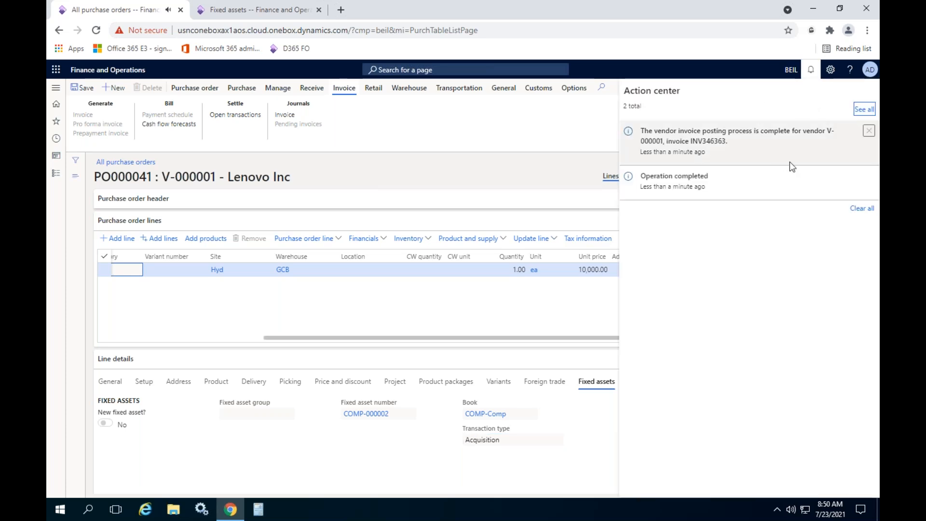
pyautogui.click(862, 208)
pyautogui.click(544, 139)
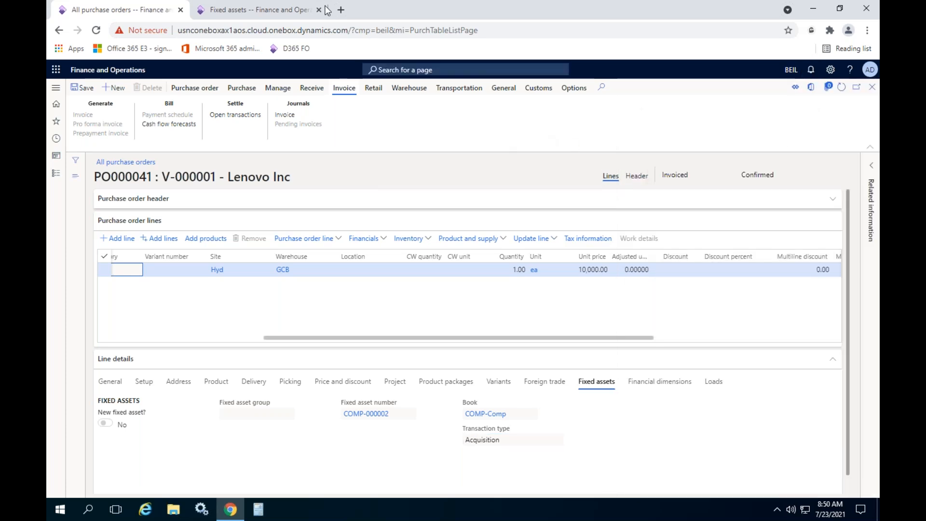
# - Reopen the COMP-000002 book and examine its status, acquisition price and fixed asset transactions
pyautogui.click(251, 9)
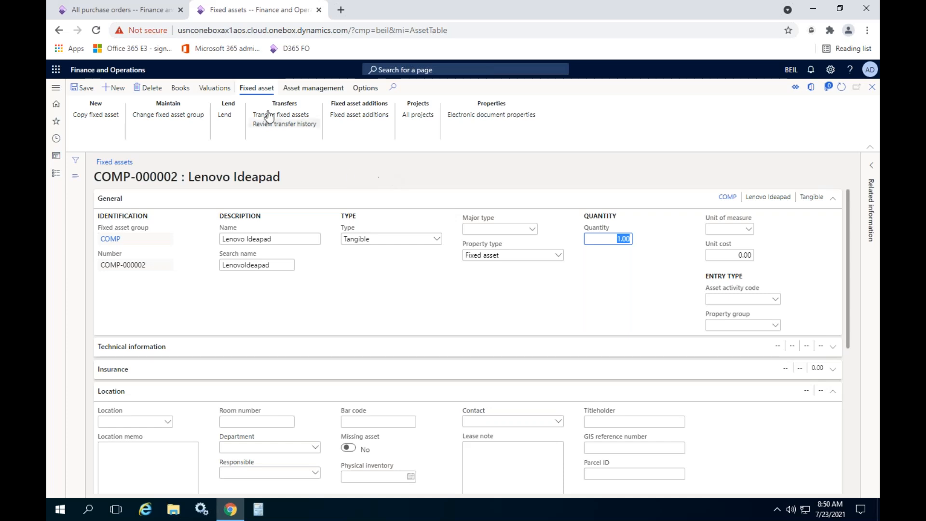
pyautogui.click(180, 88)
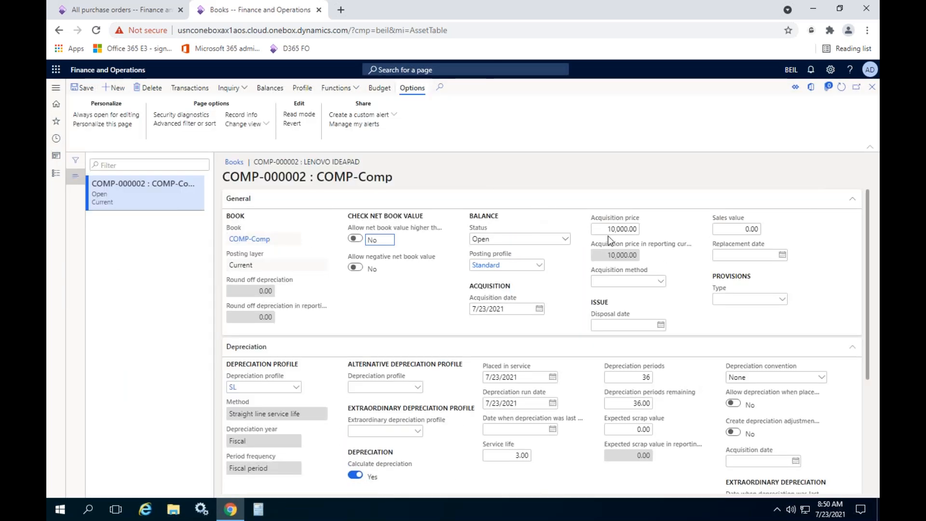
pyautogui.click(520, 237)
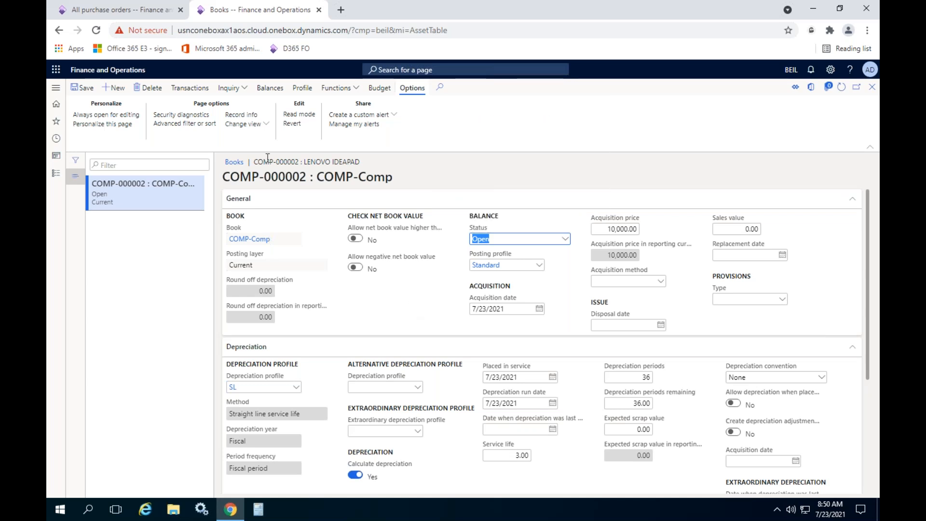
pyautogui.click(183, 88)
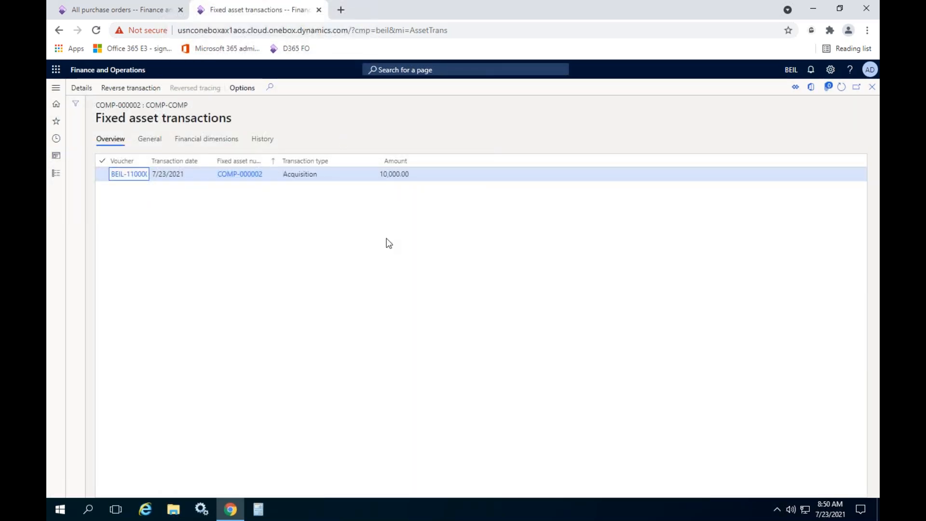
pyautogui.click(873, 87)
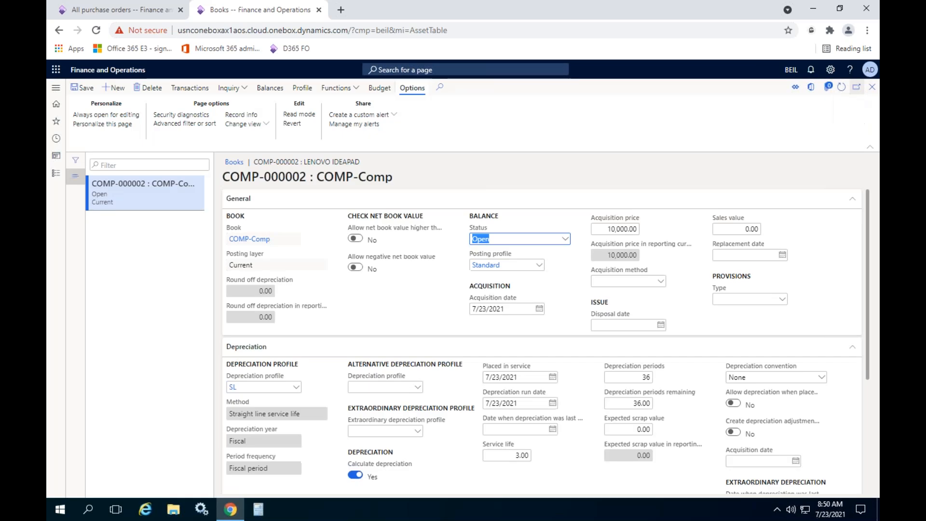
# - View the fixed asset balances of the COMP-000002 book and return to the fixed assets list
pyautogui.click(226, 89)
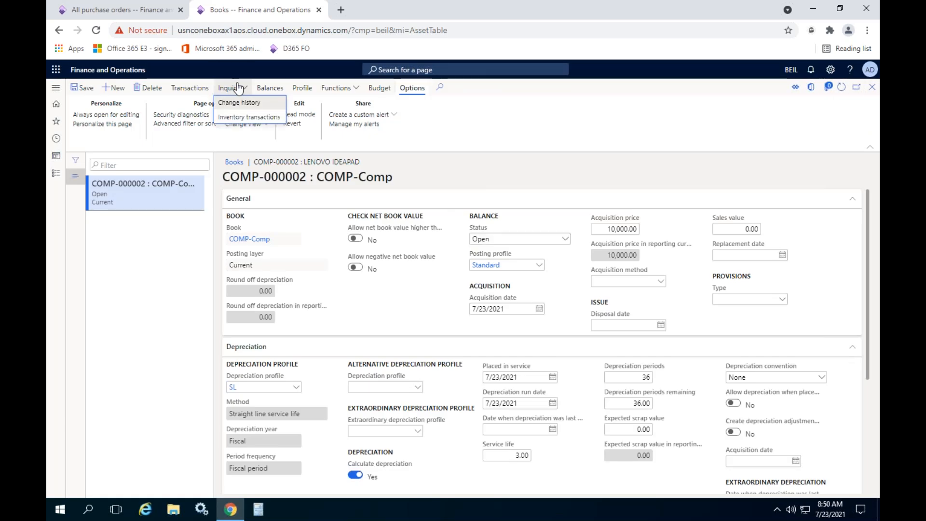
pyautogui.click(278, 91)
pyautogui.click(277, 90)
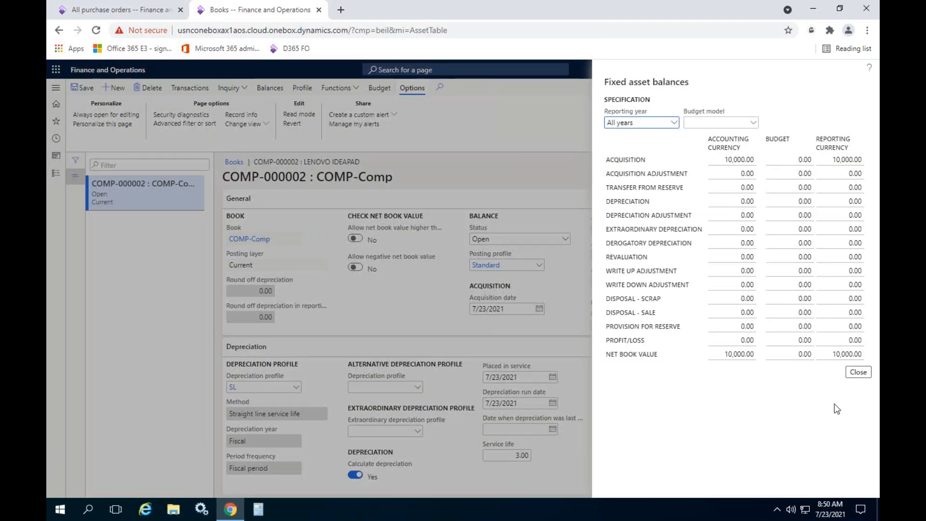
pyautogui.click(866, 373)
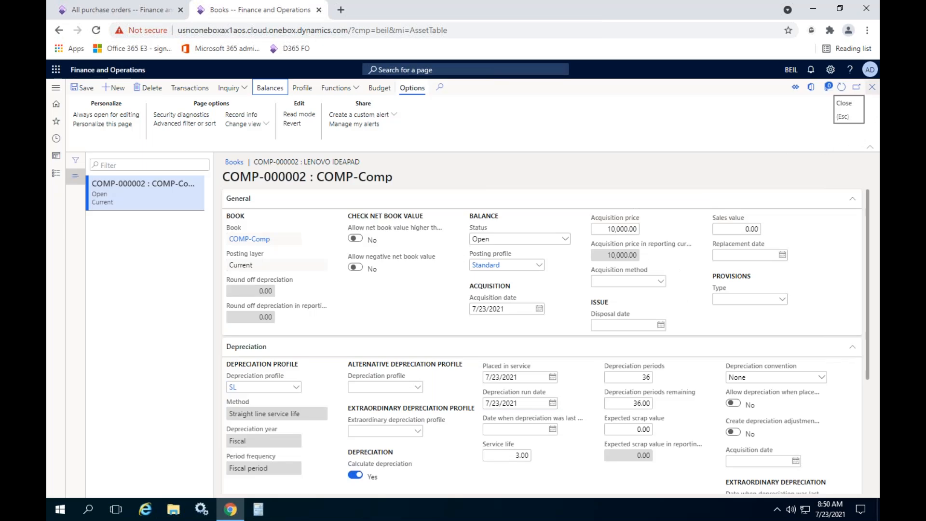
pyautogui.click(872, 87)
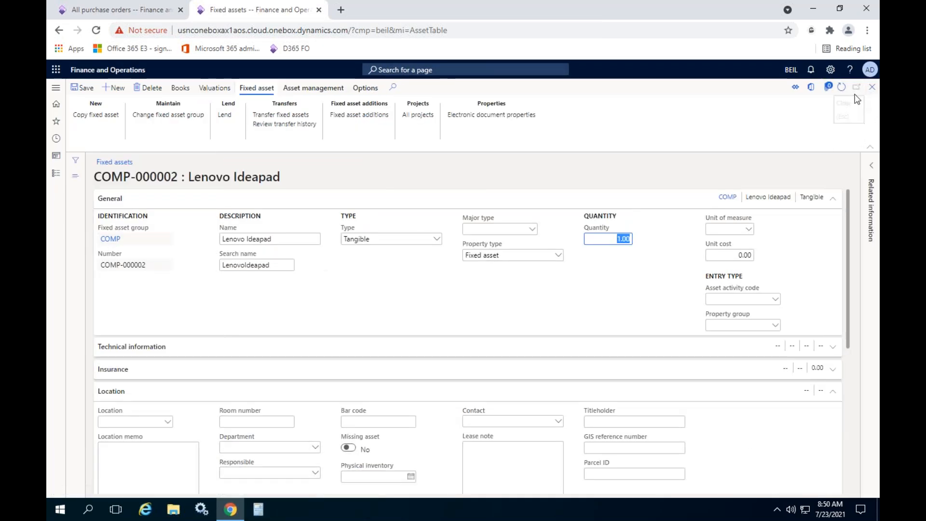
pyautogui.click(872, 87)
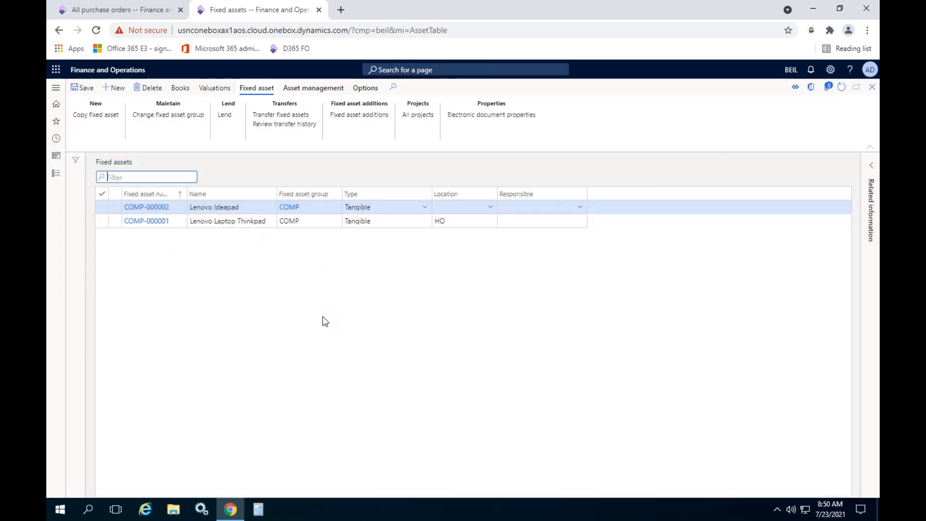
# - Open the fixed assets parameters and examine the purchase order settings for asset acquisition and creation
pyautogui.click(55, 173)
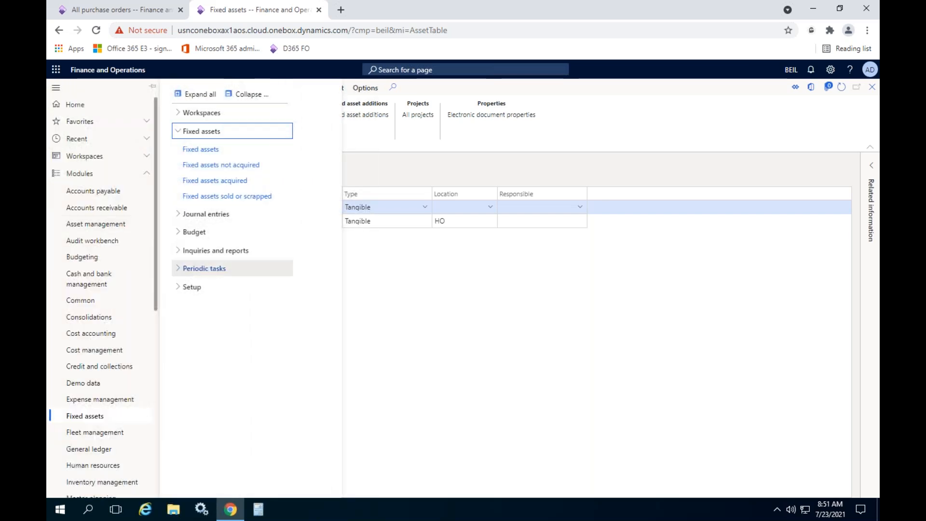
pyautogui.click(205, 288)
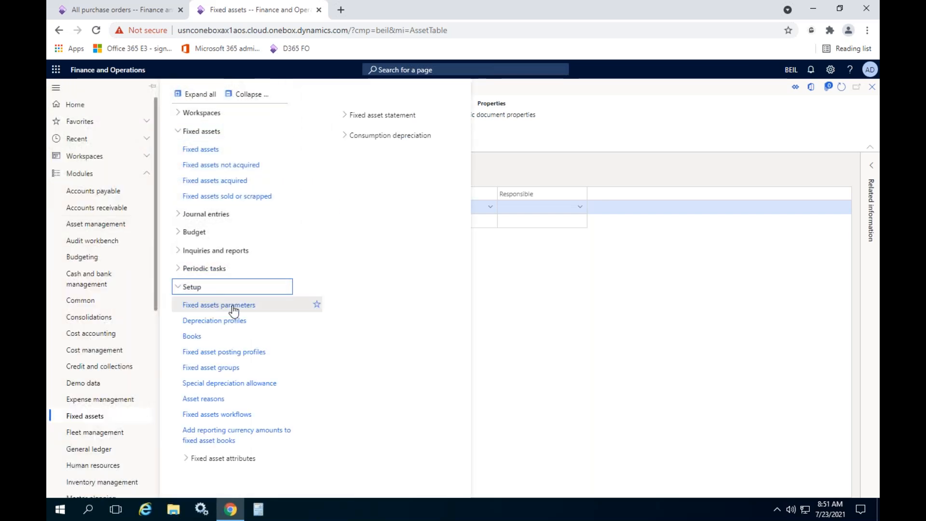
pyautogui.click(241, 305)
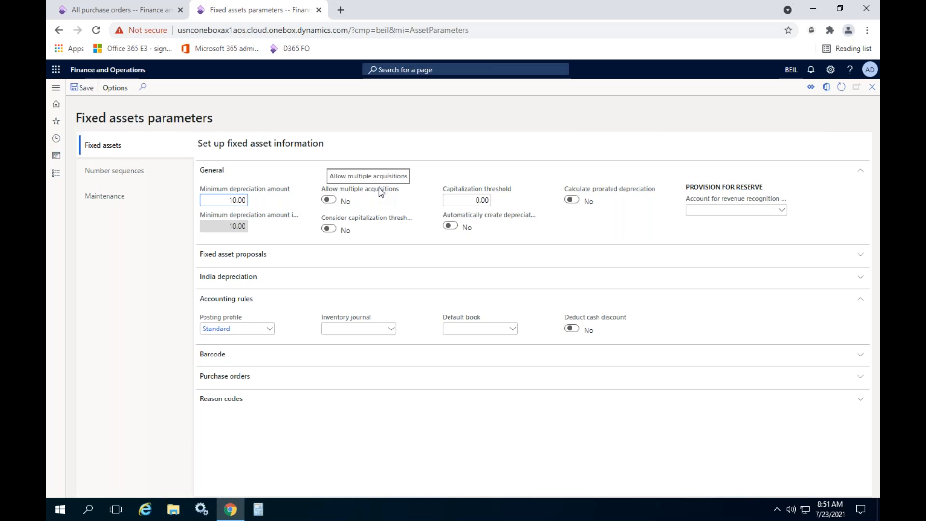
pyautogui.click(253, 381)
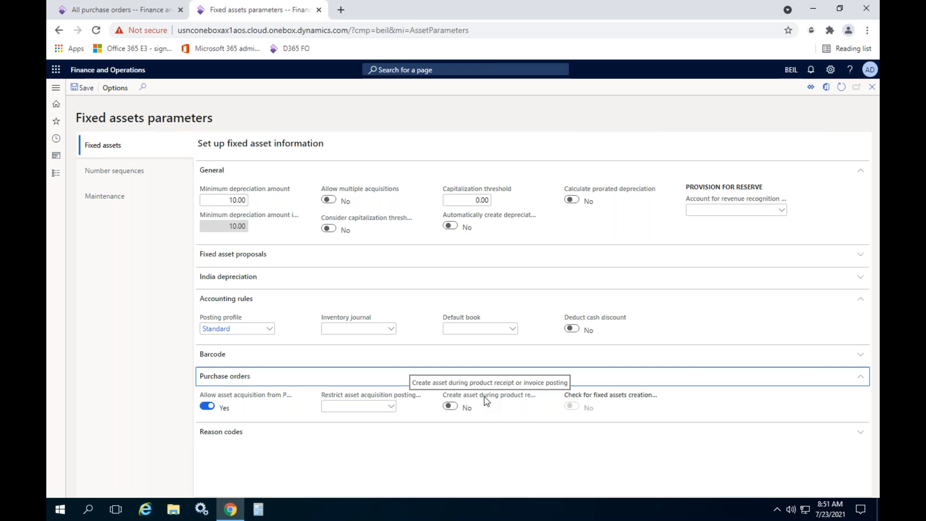
# - Enable asset creation during product receipt or invoice posting and the check for fixed assets creation during line entry
pyautogui.click(450, 405)
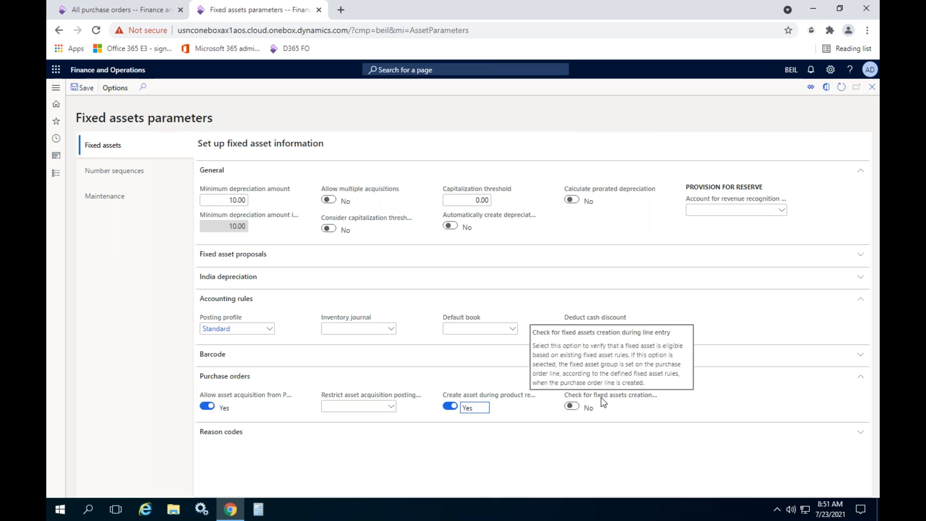
pyautogui.click(571, 406)
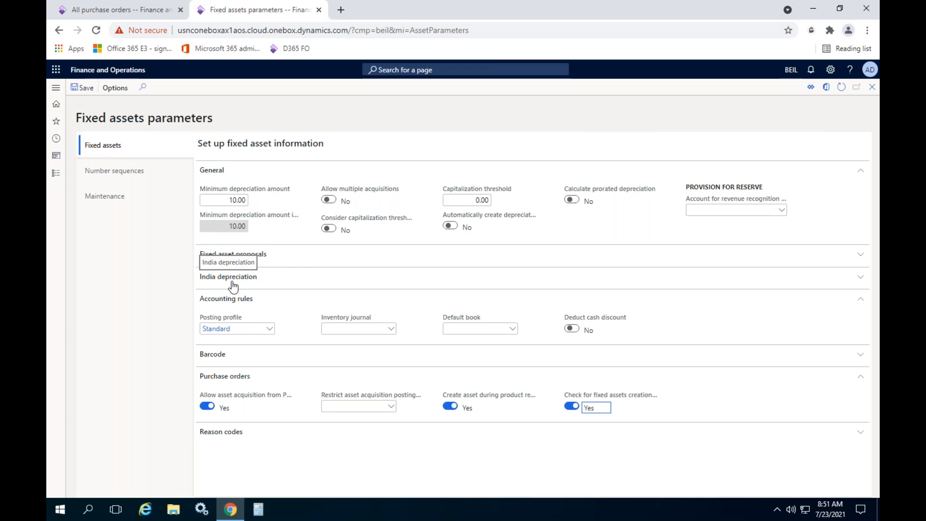
pyautogui.click(233, 299)
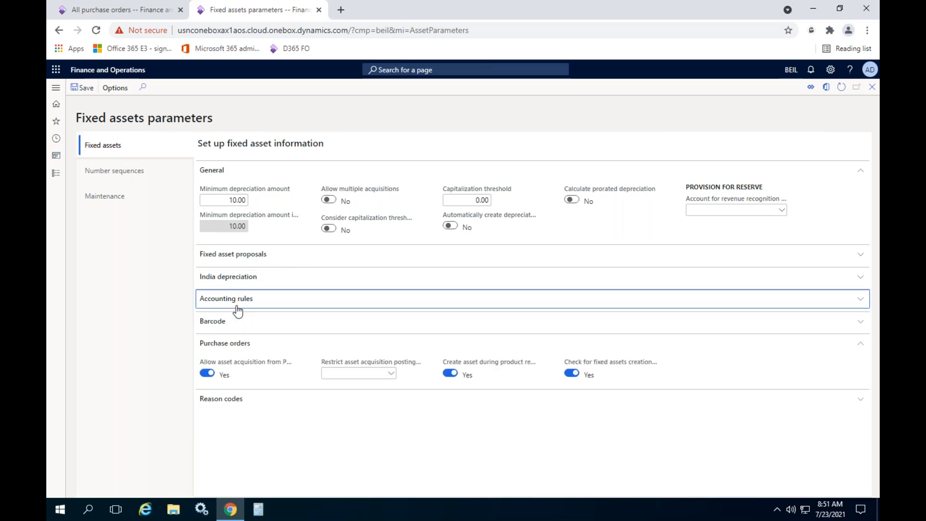
pyautogui.click(225, 344)
pyautogui.click(276, 429)
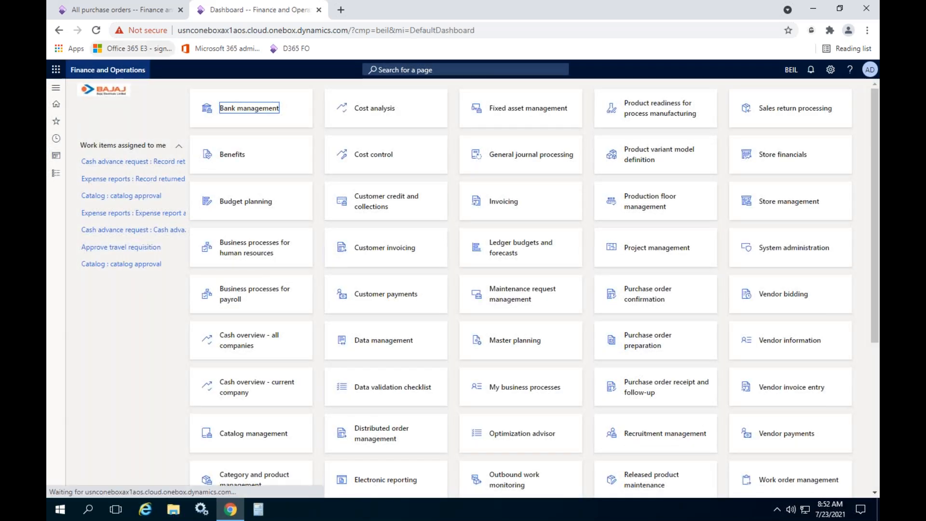
# - Create a new purchase order for vendor Lenovo Inc with warehouse GCB
pyautogui.click(123, 11)
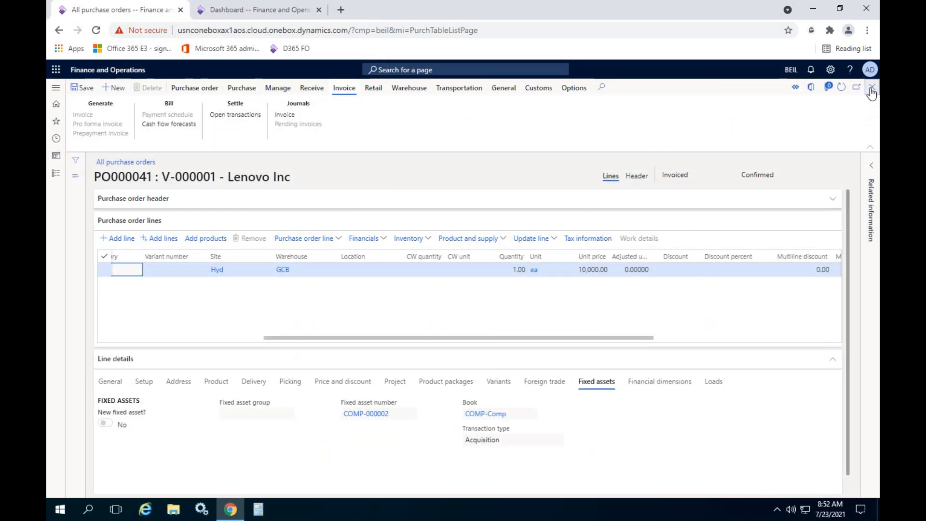
pyautogui.click(120, 90)
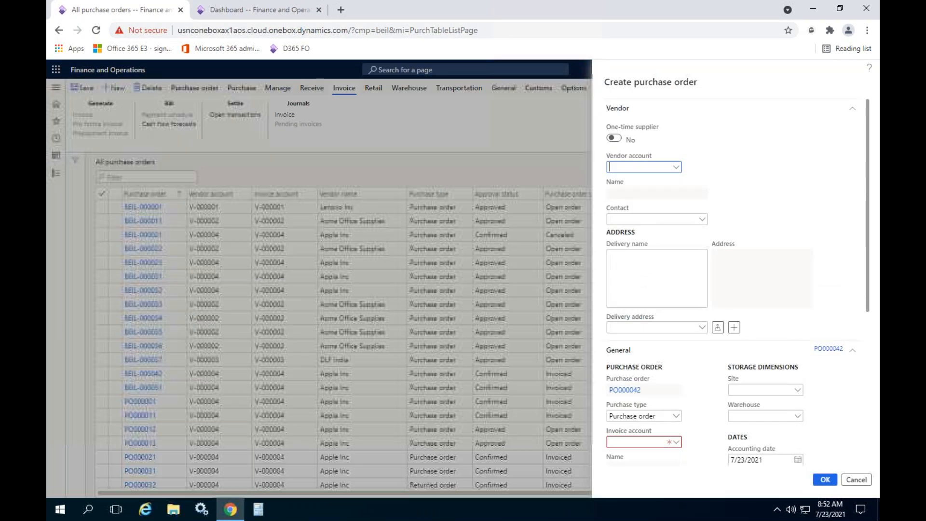
pyautogui.click(676, 167)
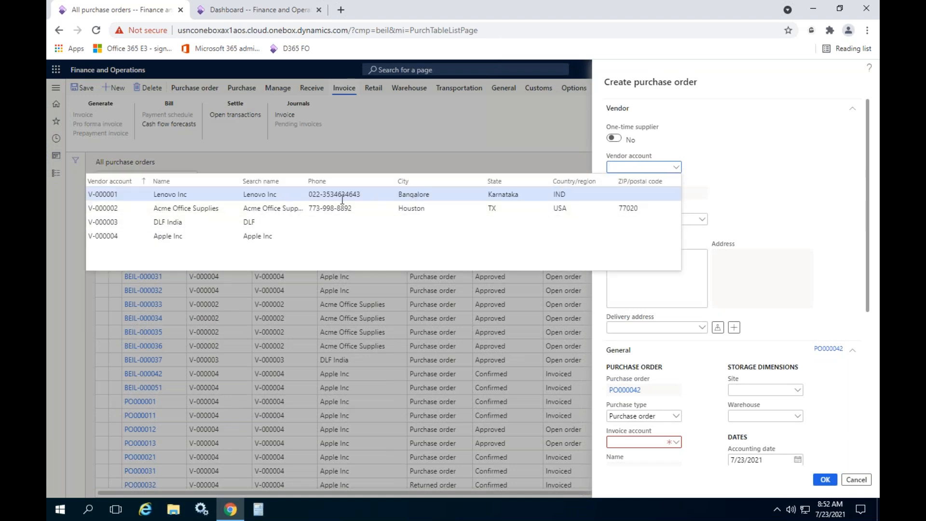
pyautogui.click(342, 195)
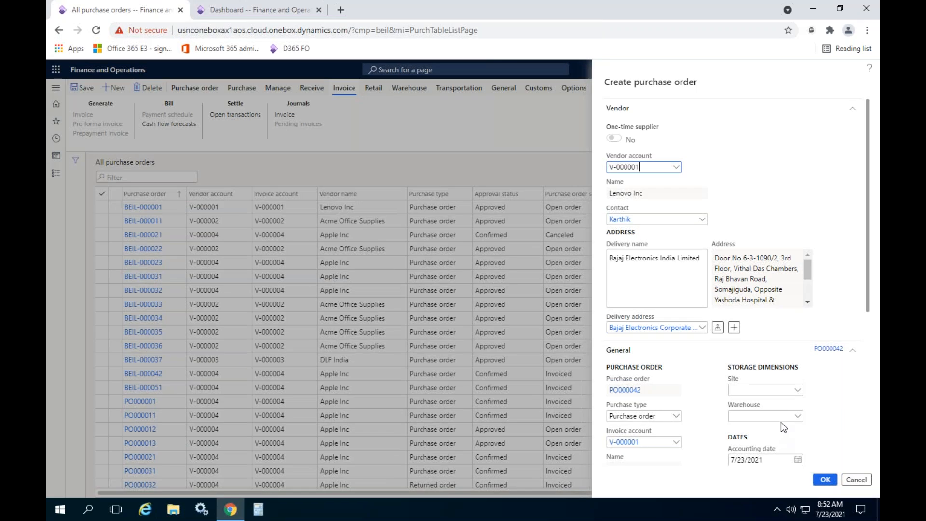
pyautogui.click(798, 418)
pyautogui.click(798, 418)
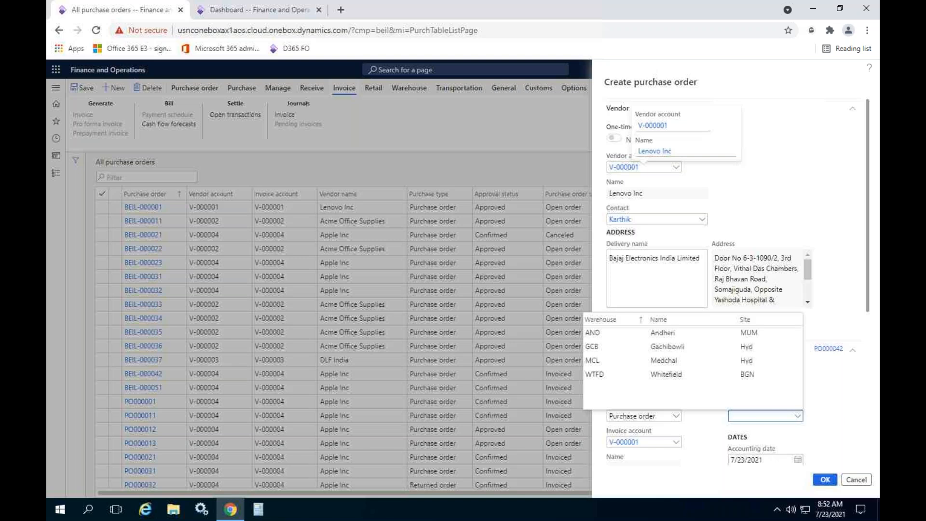
pyautogui.click(645, 346)
pyautogui.click(825, 480)
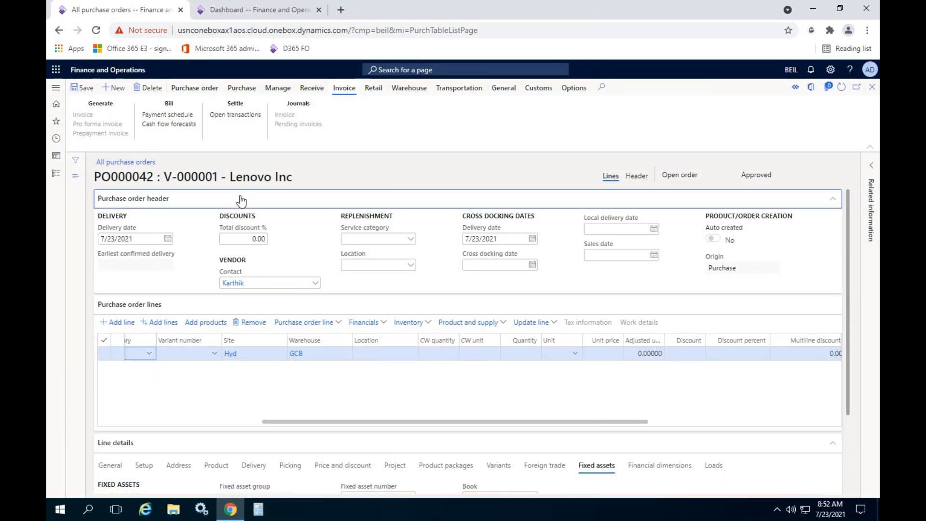
# - Assign the Fixed Asset procurement category to the new purchase order line
pyautogui.click(241, 200)
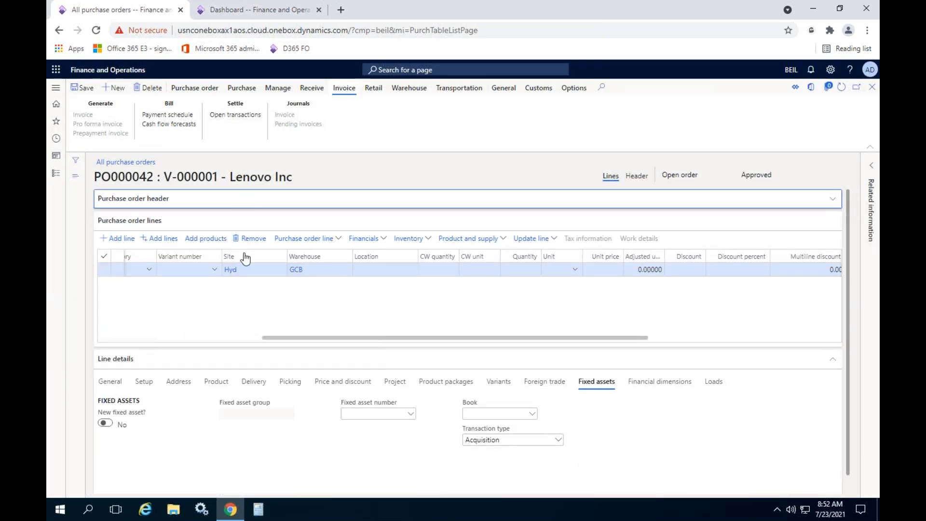
pyautogui.moveTo(278, 337); pyautogui.dragTo(106, 336)
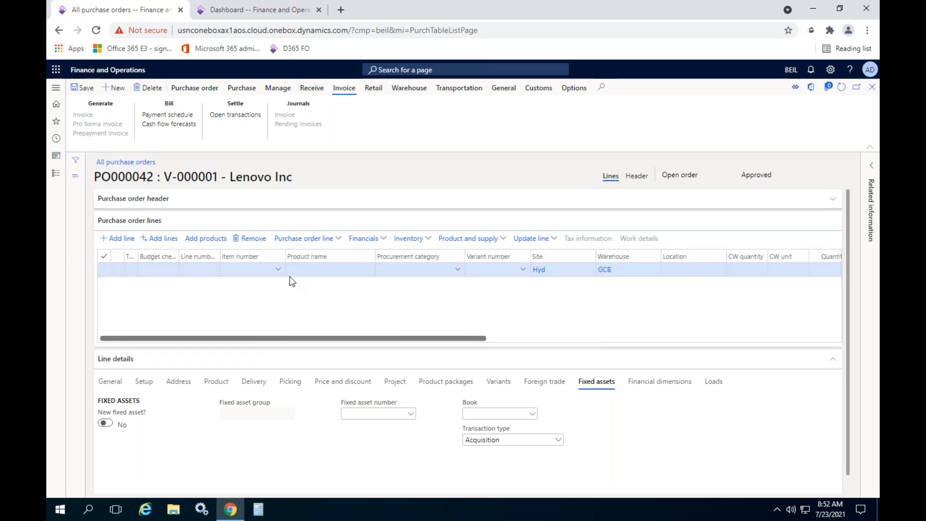
pyautogui.click(458, 271)
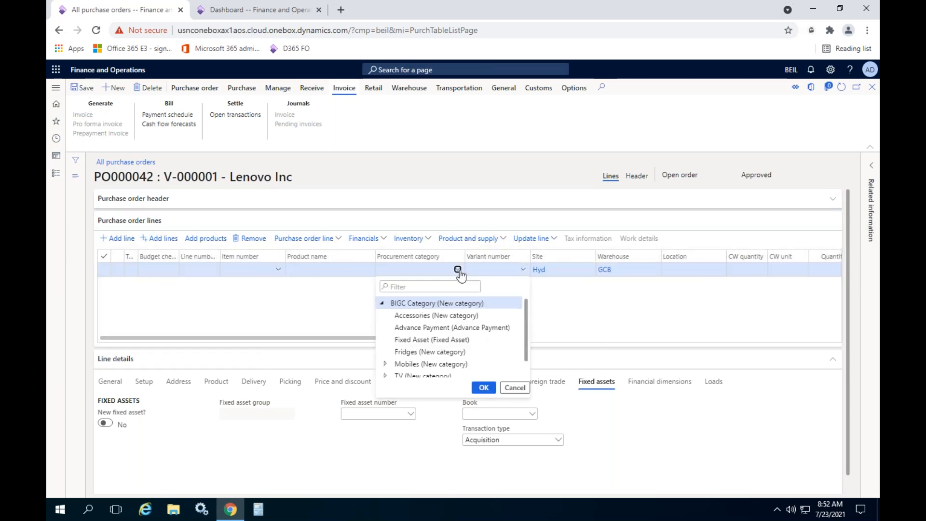
pyautogui.click(428, 340)
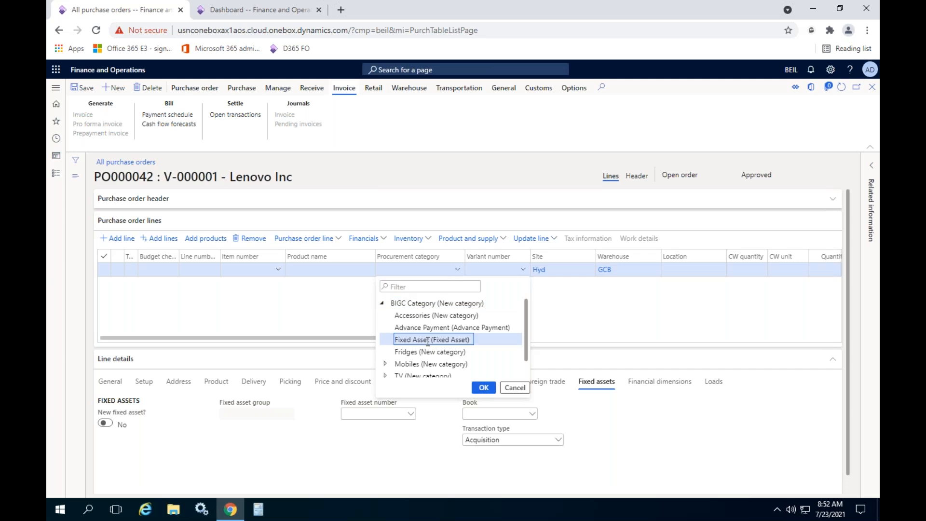
pyautogui.click(482, 386)
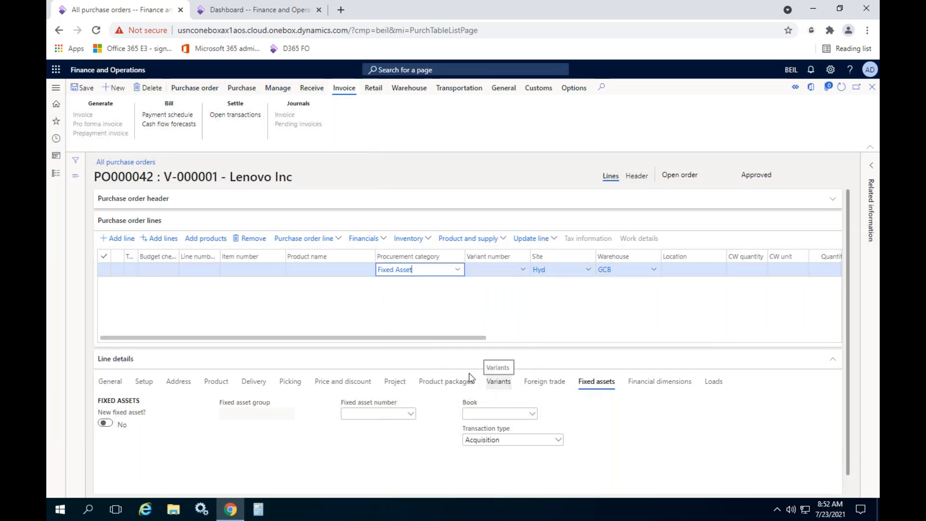
# - Set the purchase order line's quantity to 2, unit to ea and unit price to 20,000
pyautogui.moveTo(441, 339); pyautogui.dragTo(568, 338)
pyautogui.click(597, 270)
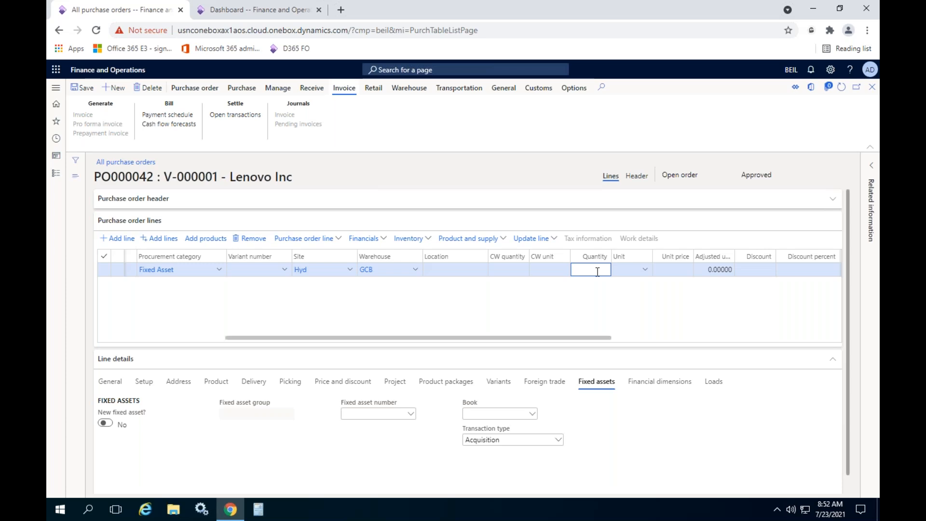
pyautogui.press('Tab')
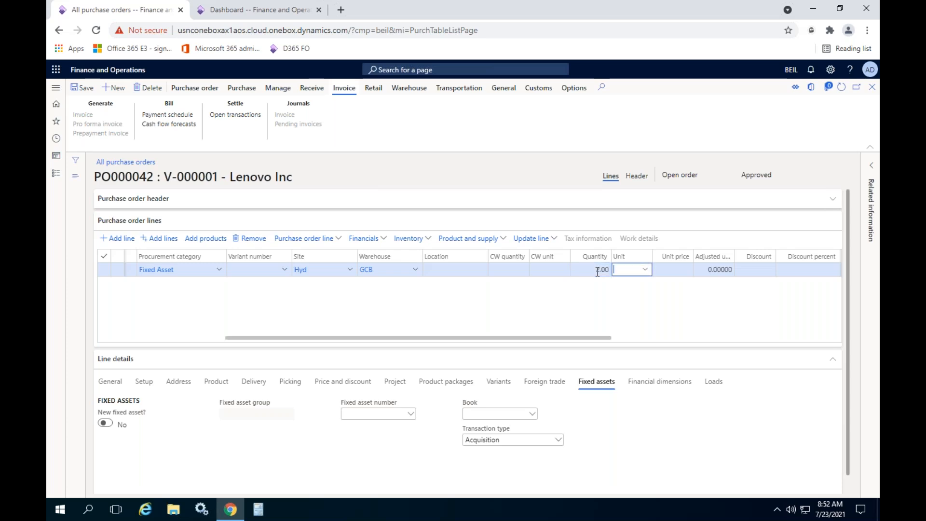
pyautogui.write('ea')
pyautogui.press('Tab')
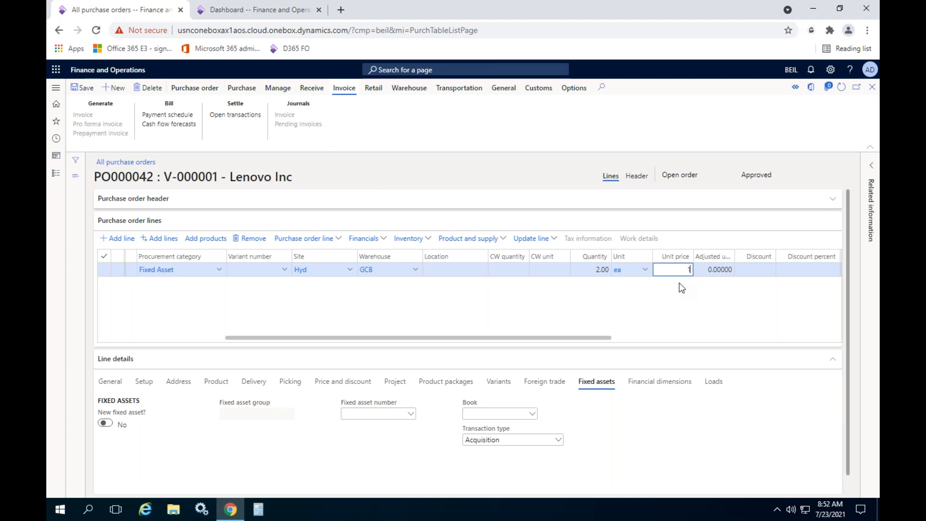
pyautogui.write('20,000')
pyautogui.press('Tab')
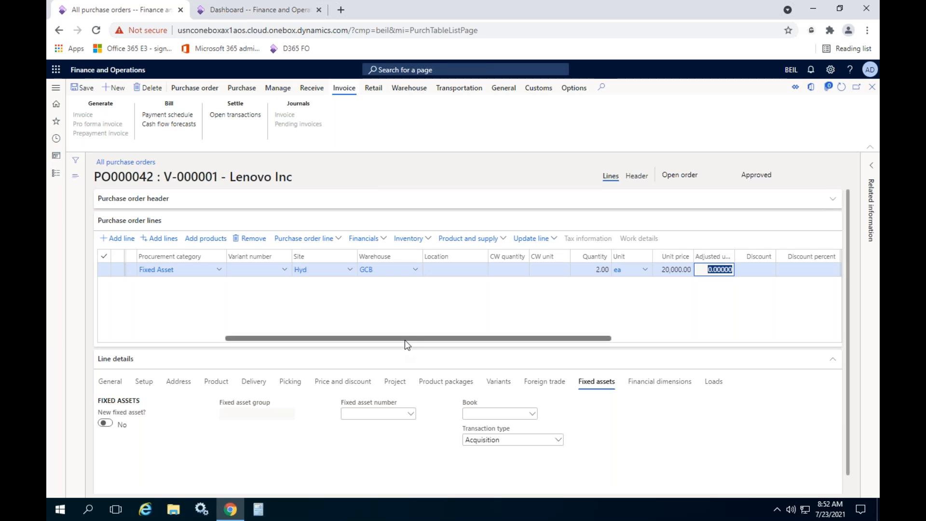
# - Mark the purchase order line as a new fixed asset in its fixed assets details
pyautogui.moveTo(405, 340); pyautogui.dragTo(166, 344)
pyautogui.click(319, 270)
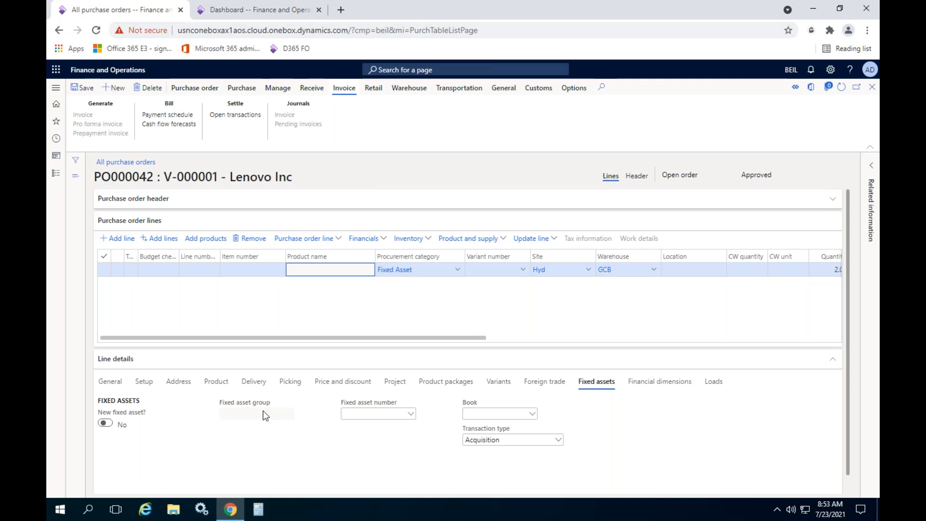
pyautogui.click(105, 423)
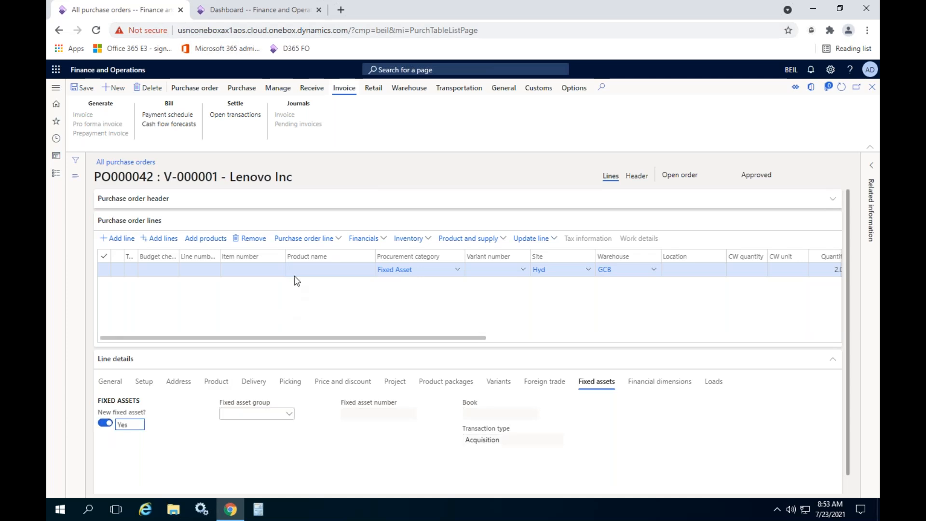
# - Replace the line's description text with "Lenovo thinkpad E490" in the general line details
pyautogui.click(248, 270)
pyautogui.click(314, 266)
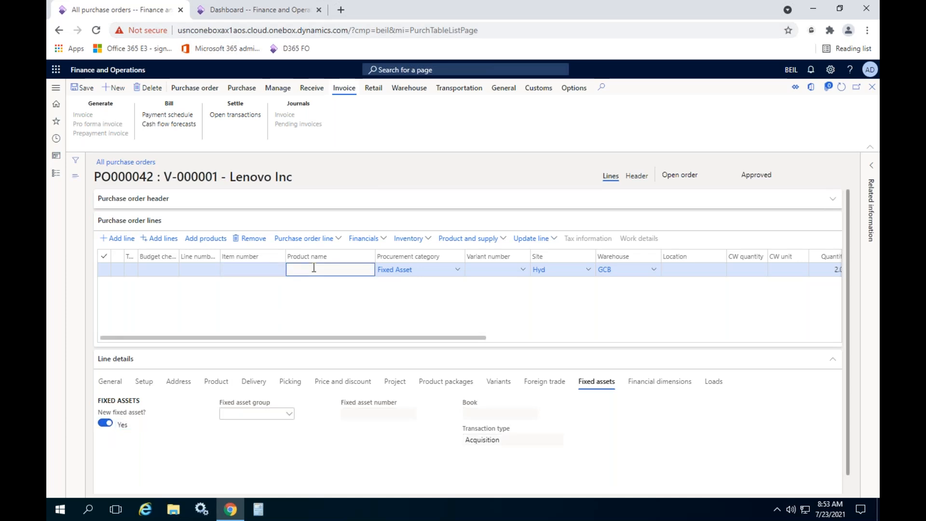
pyautogui.click(109, 382)
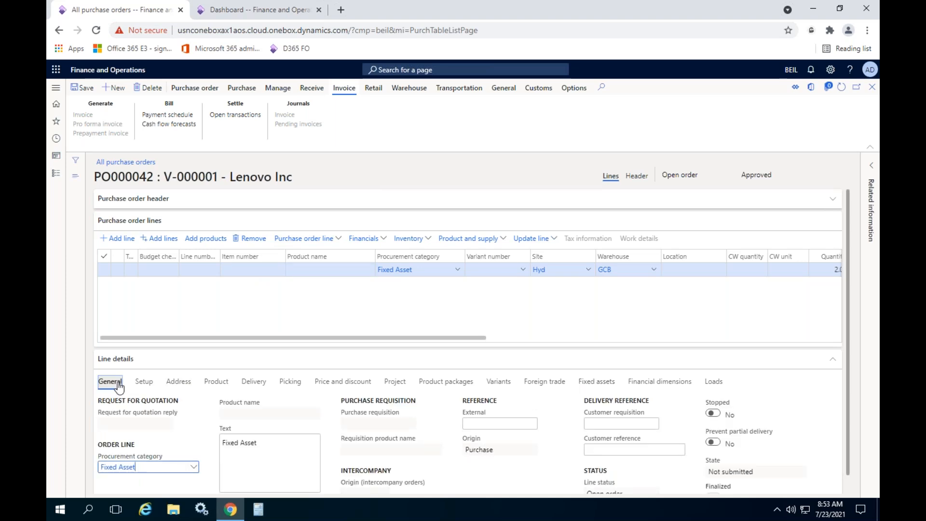
pyautogui.click(272, 447)
pyautogui.write('Lenovo thinkpad E490')
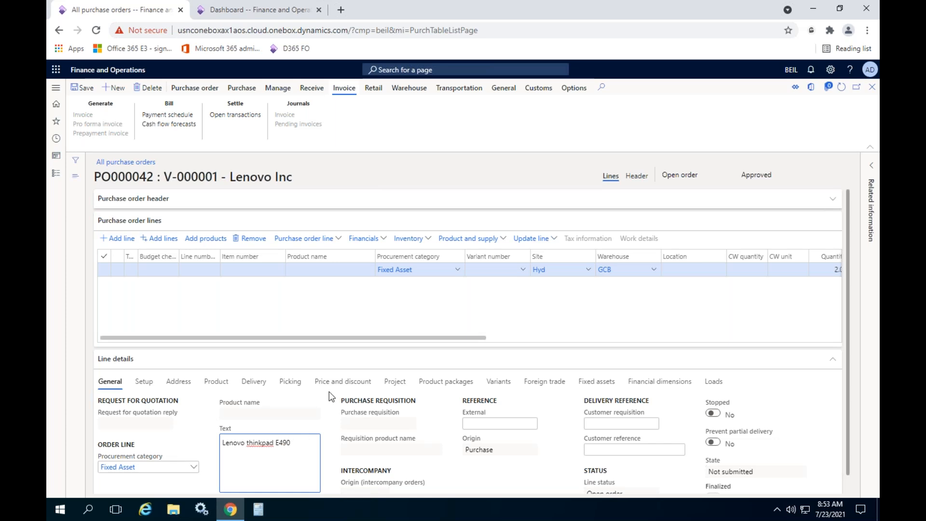
# - Assign the COMP (Computers) fixed asset group to the Fixed Asset purchase order line
pyautogui.click(597, 381)
pyautogui.click(135, 423)
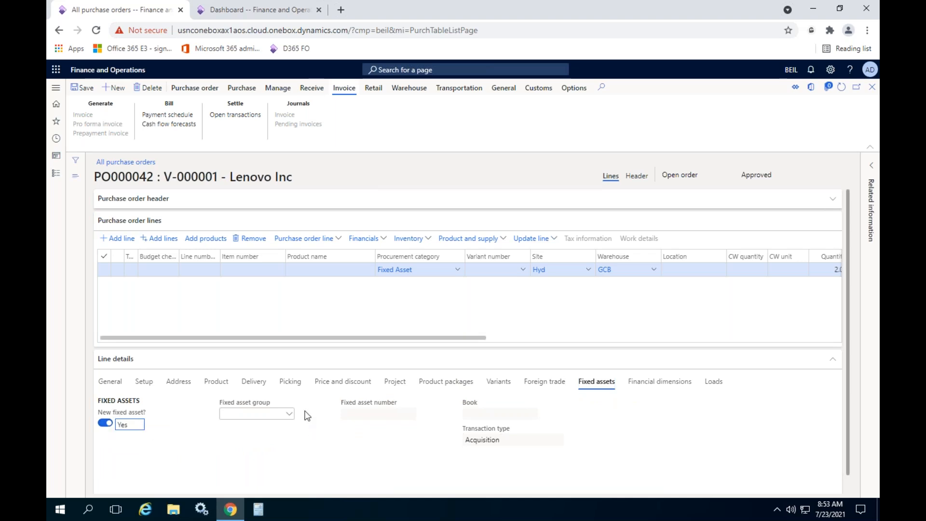
pyautogui.click(289, 415)
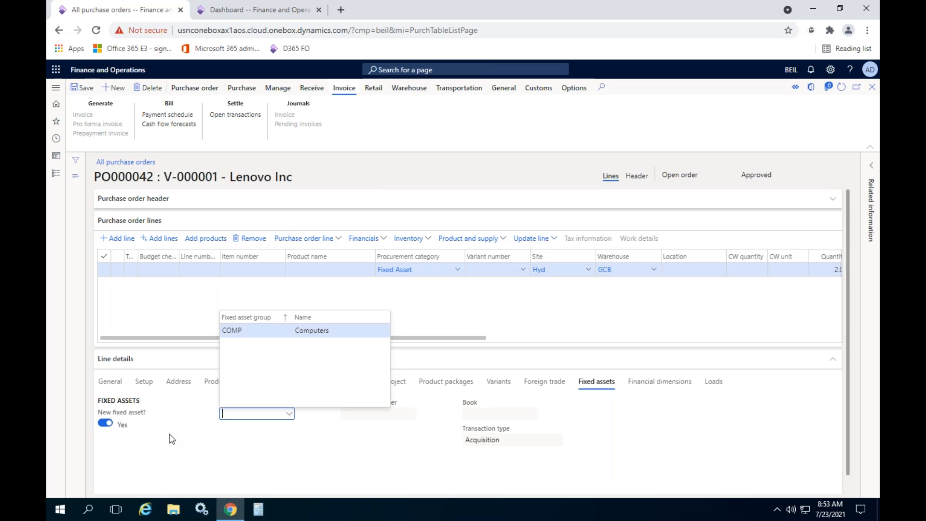
pyautogui.click(436, 428)
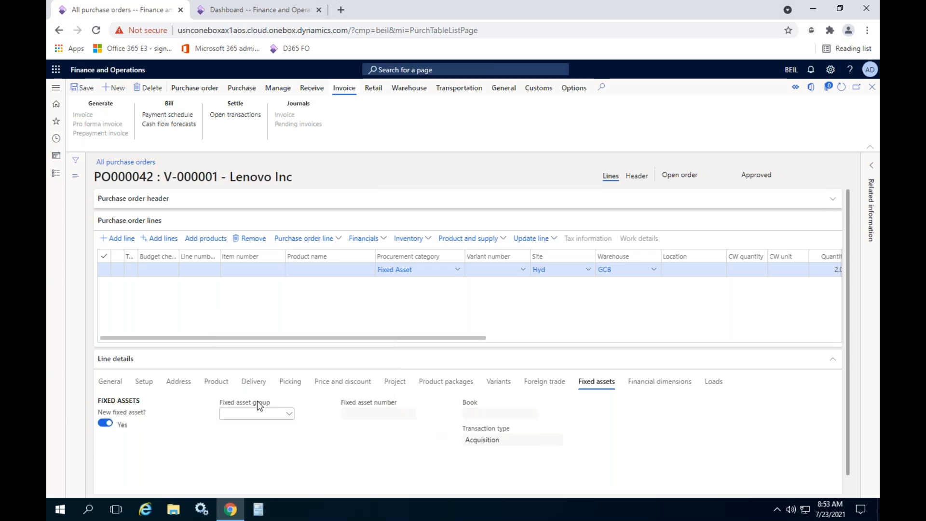
pyautogui.click(290, 414)
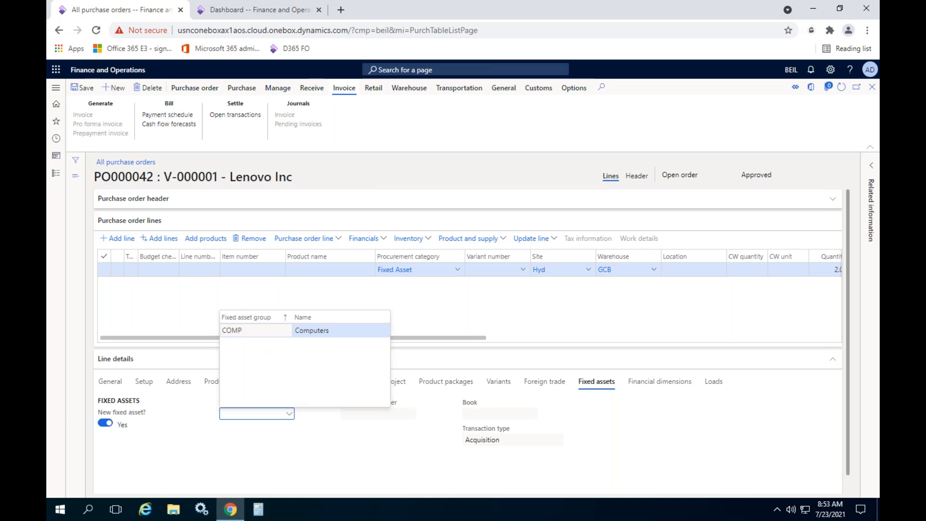
pyautogui.click(261, 330)
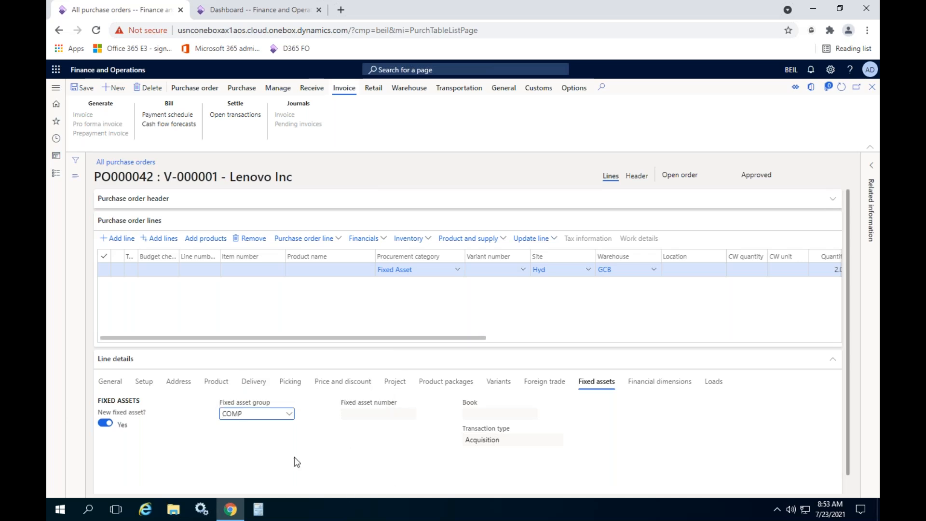
# - Confirm the Lenovo Inc purchase order and dismiss the completion message
pyautogui.moveTo(369, 338); pyautogui.dragTo(128, 342)
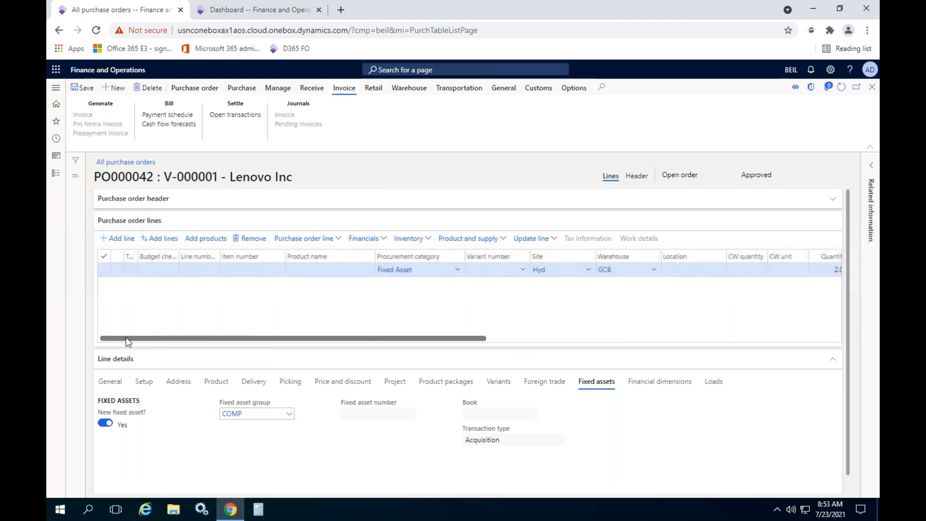
pyautogui.click(241, 89)
pyautogui.click(455, 115)
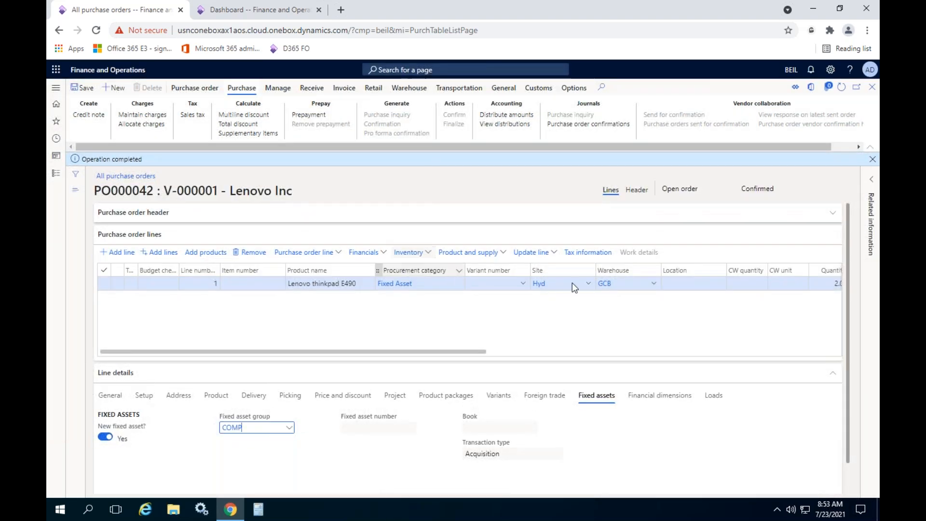
pyautogui.click(872, 159)
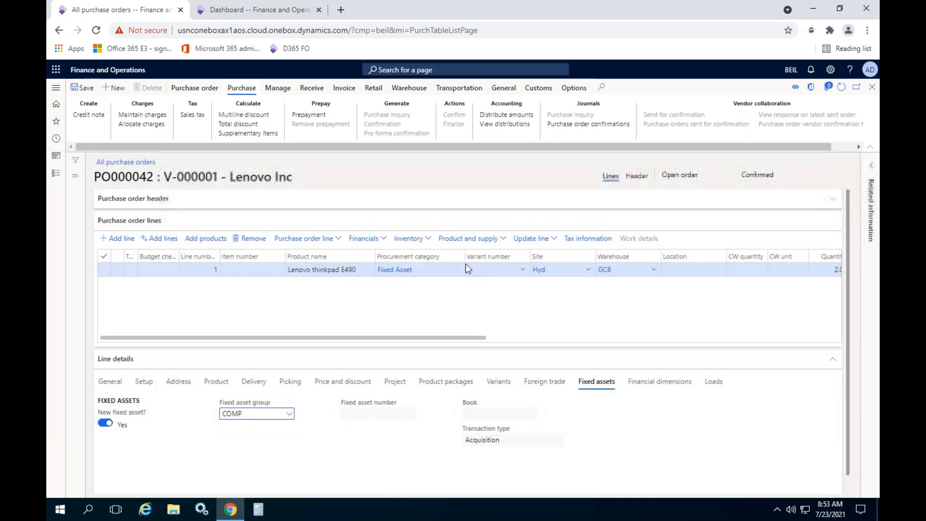
# - Post the product receipt for the ordered quantity with product receipt number DO46363
pyautogui.click(311, 88)
pyautogui.click(114, 125)
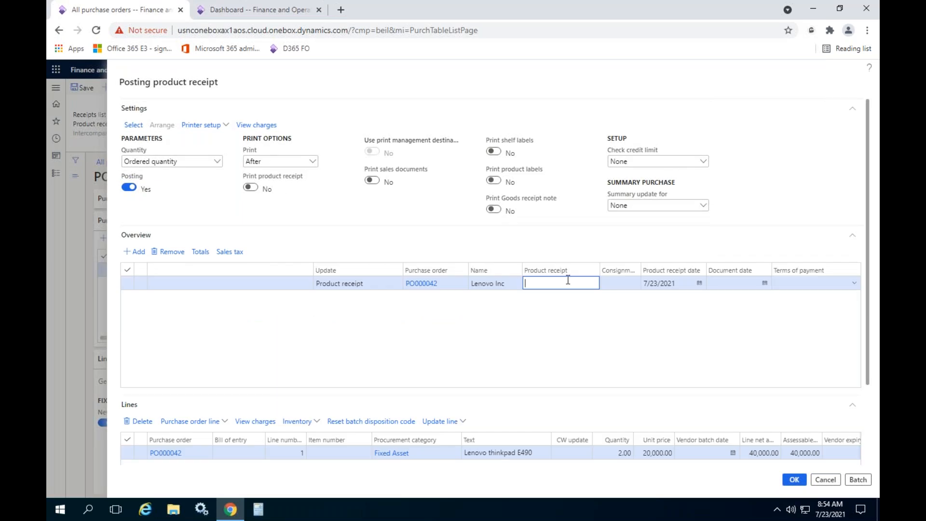
pyautogui.write('DO46363')
pyautogui.click(794, 480)
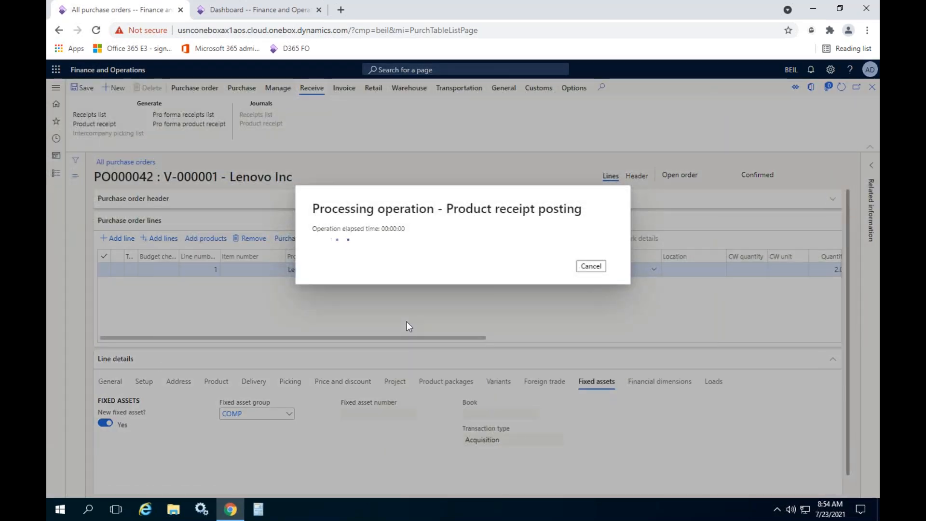
# - Open the list of all fixed assets in the second browser tab while the product receipt is posting
pyautogui.click(258, 9)
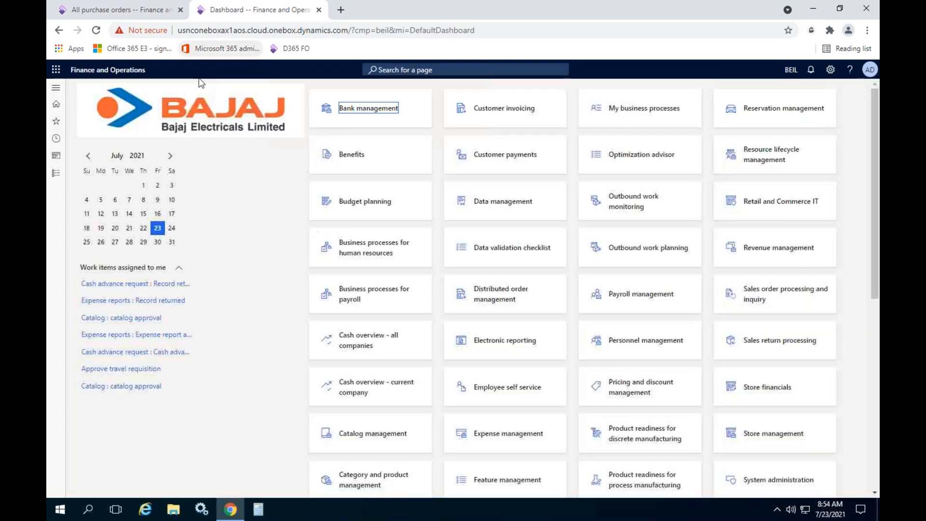
pyautogui.click(56, 173)
pyautogui.click(237, 151)
# - Return to the Lenovo Inc purchase order and expand the details of the posting error
pyautogui.click(159, 10)
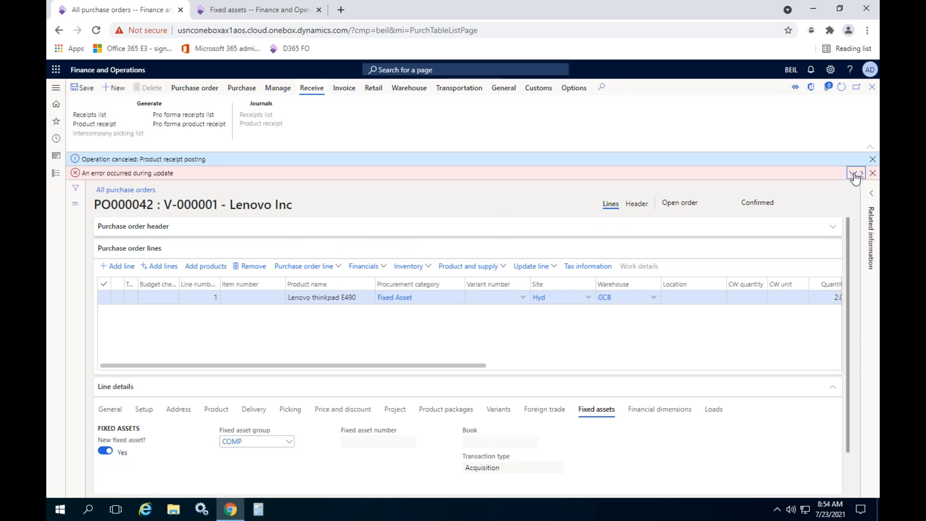
pyautogui.click(854, 173)
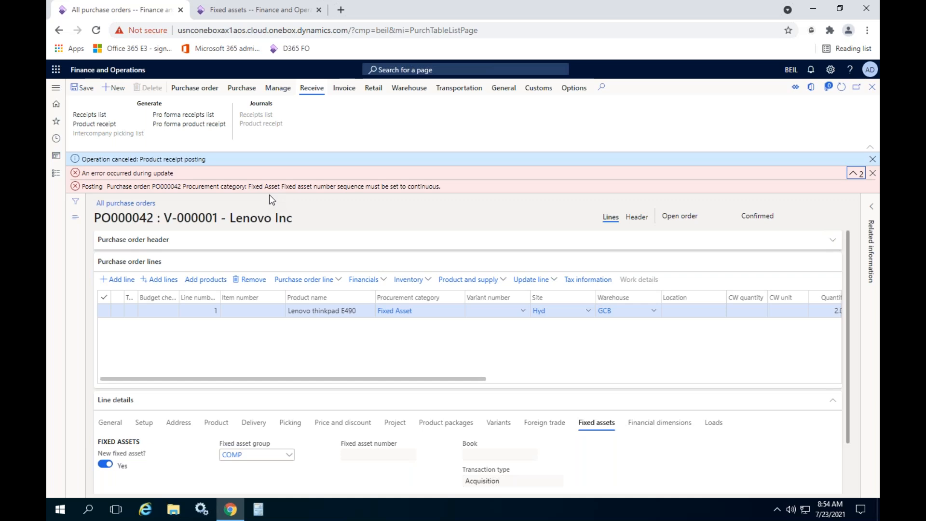
# - Make the COMP fixed asset group's Comp-Num number sequence continuous, accept the change, and close the number sequence
pyautogui.click(221, 13)
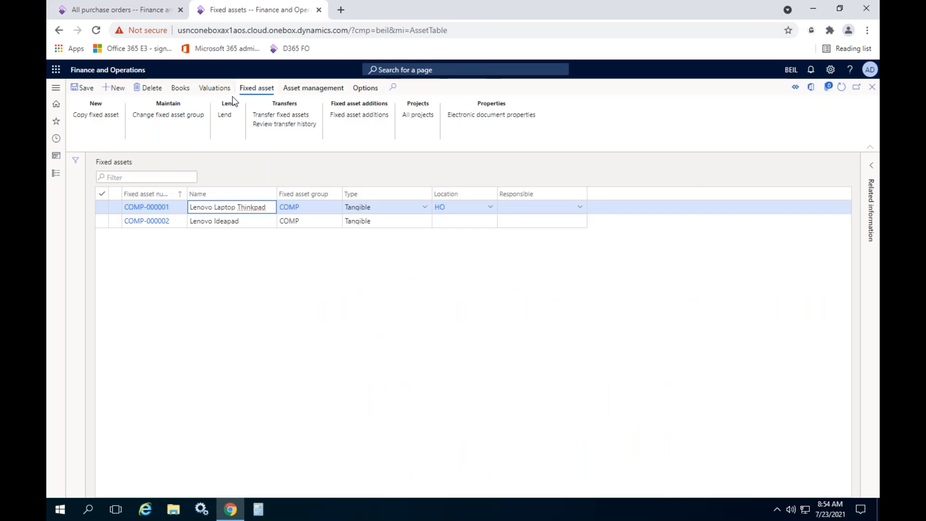
pyautogui.click(288, 208)
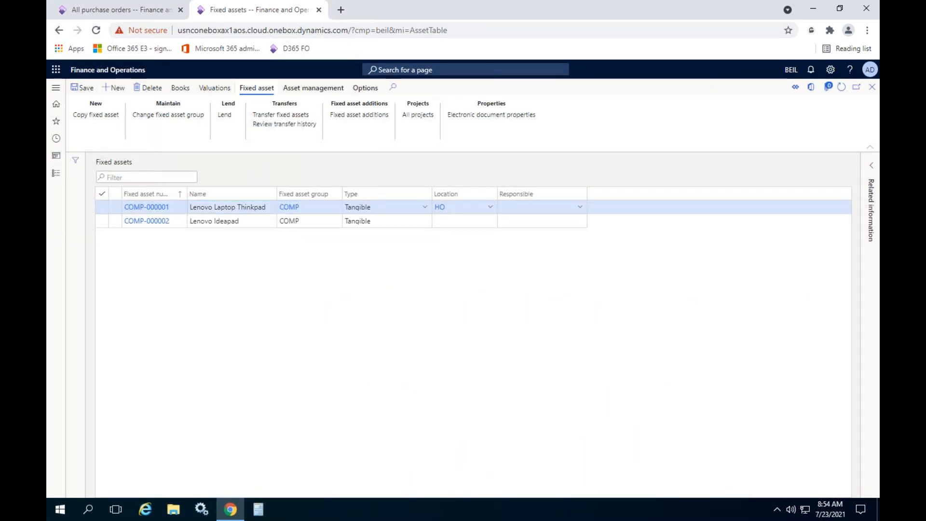
pyautogui.click(368, 211)
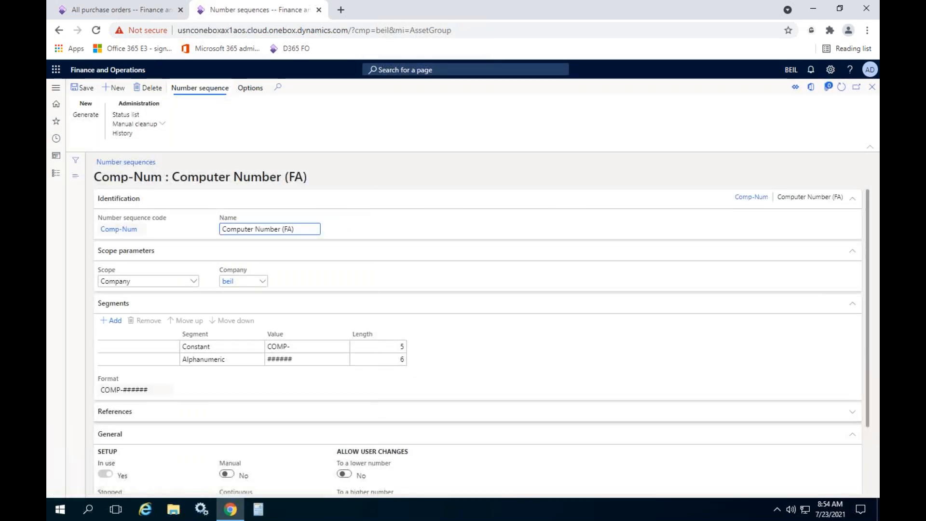
pyautogui.scroll(-2, 268, 425)
pyautogui.click(227, 422)
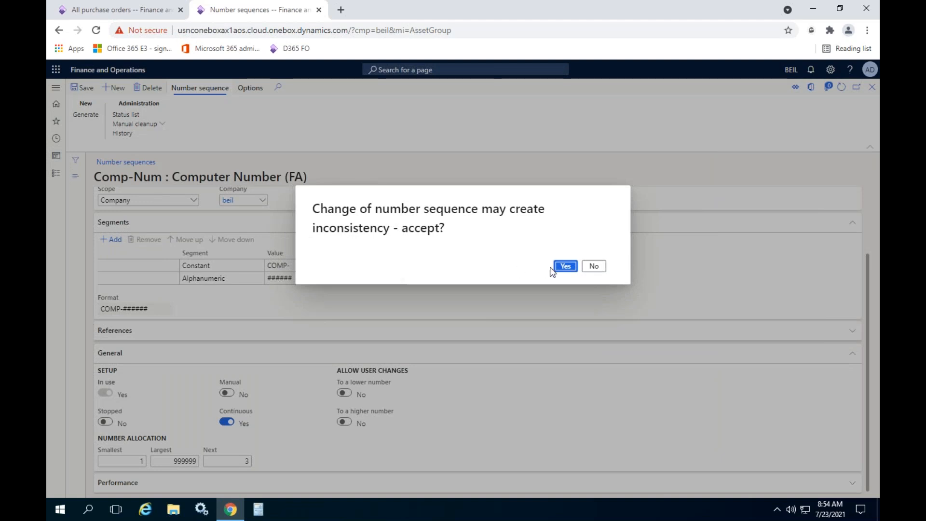
pyautogui.click(565, 265)
pyautogui.click(872, 88)
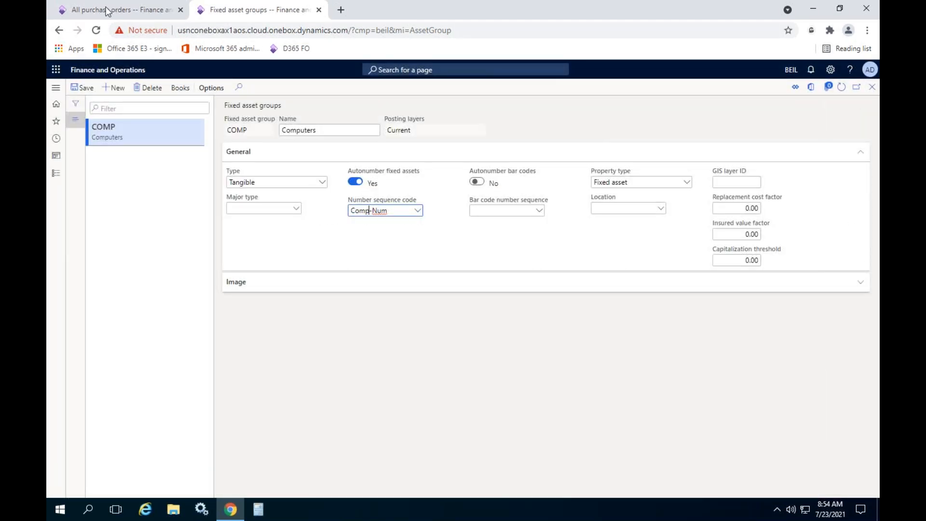
# - Return to the Lenovo Inc purchase order and dismiss its posting error and cancellation messages
pyautogui.click(107, 10)
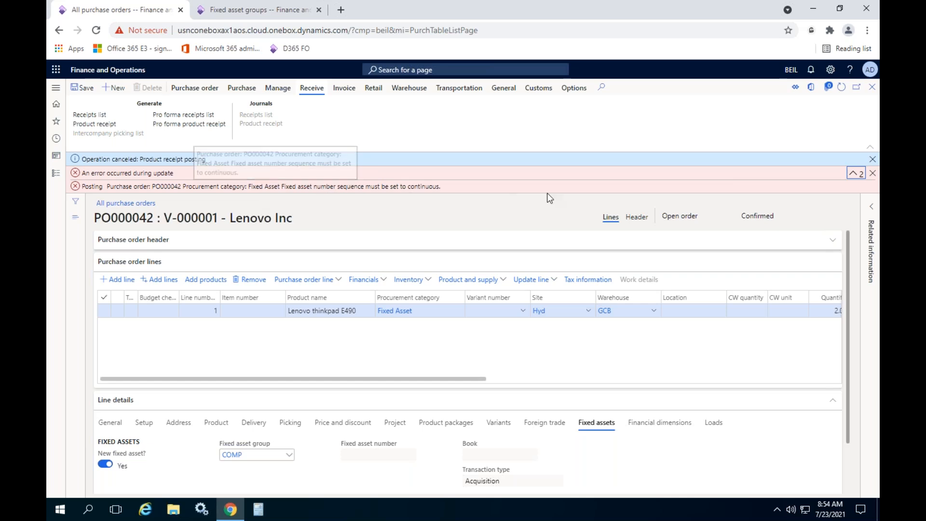
pyautogui.click(873, 173)
pyautogui.click(872, 159)
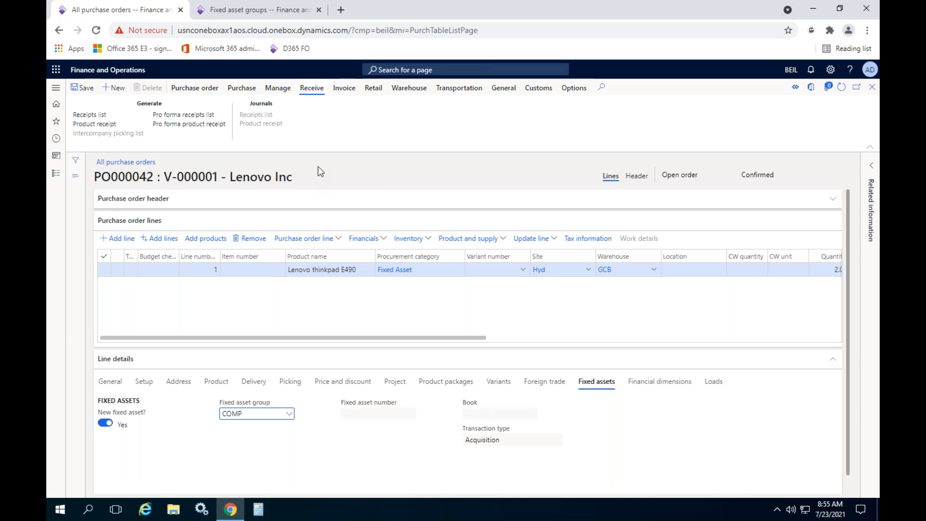
# - Close the fixed asset groups page in the other browser tab and go back to the purchase order
pyautogui.click(266, 10)
pyautogui.click(150, 11)
pyautogui.click(231, 12)
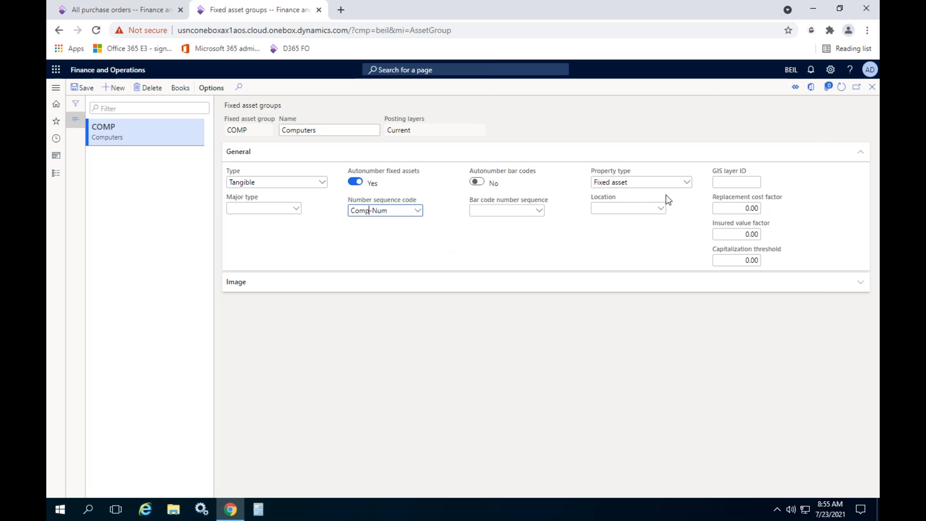
pyautogui.click(873, 87)
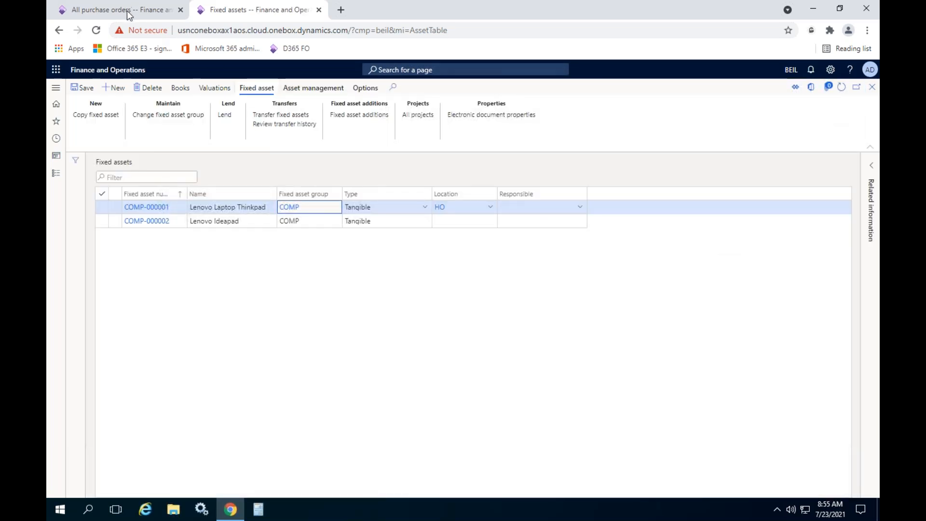
pyautogui.click(128, 14)
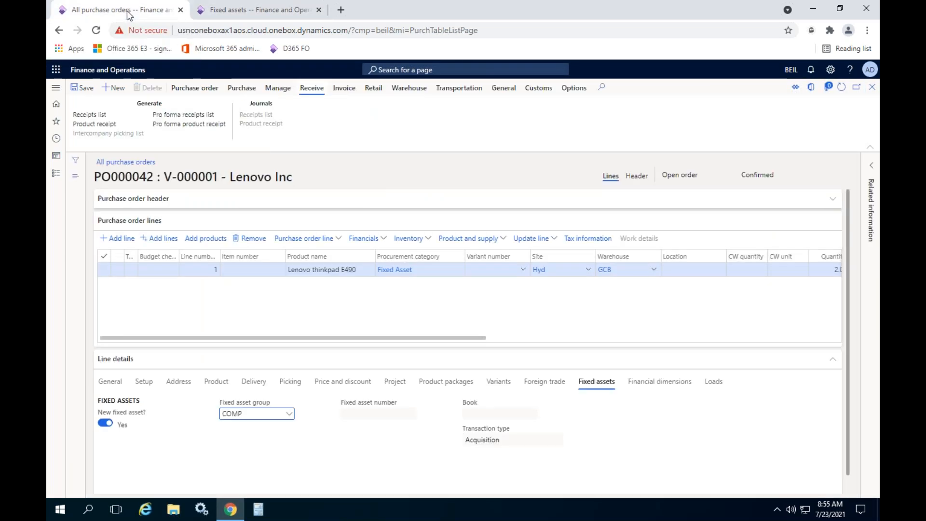
# - Post the purchase order's product receipt for the ordered quantity with product receipt number DO23636 and dismiss the completion message
pyautogui.click(324, 307)
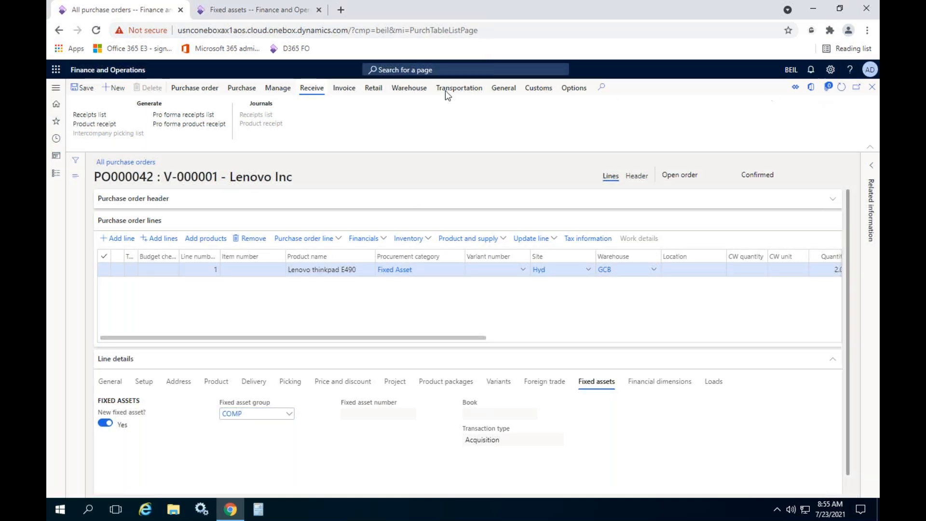
pyautogui.click(97, 126)
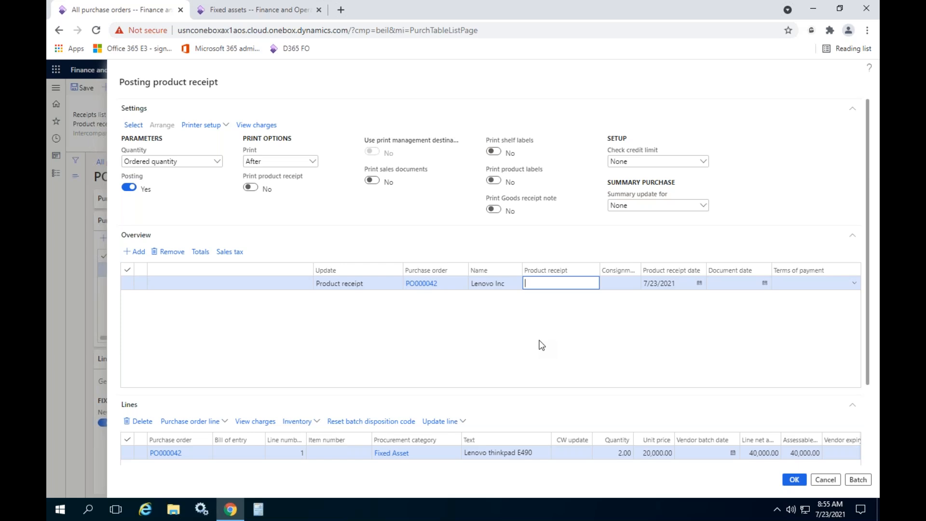
pyautogui.moveTo(871, 232); pyautogui.dragTo(870, 338)
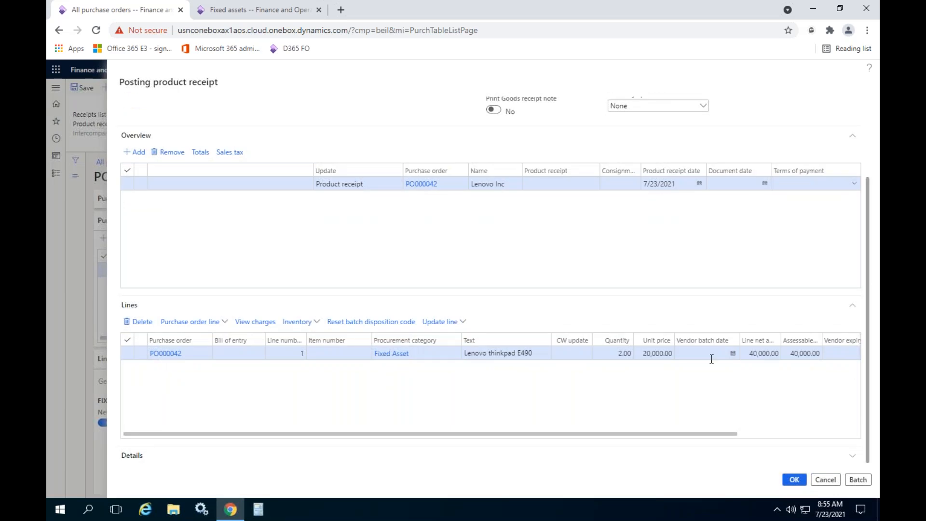
pyautogui.click(542, 184)
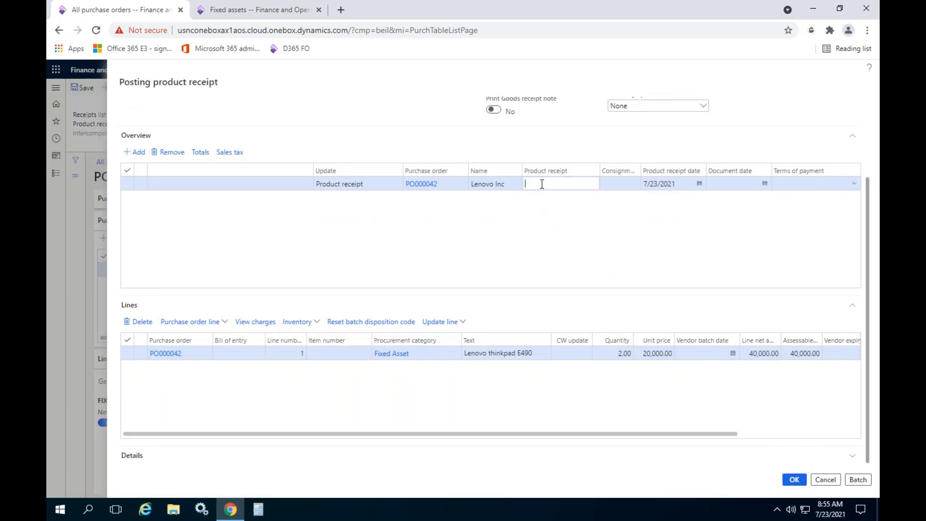
pyautogui.write('DO23636')
pyautogui.click(795, 480)
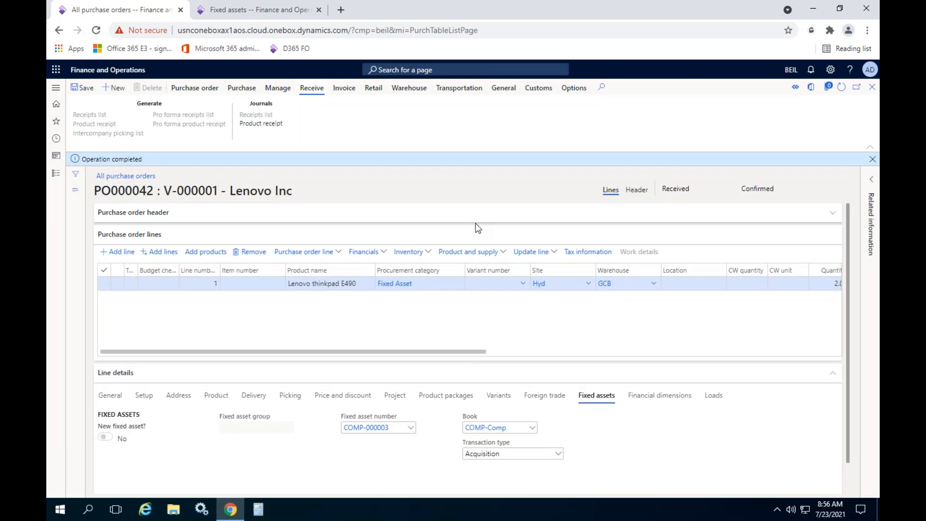
pyautogui.click(873, 159)
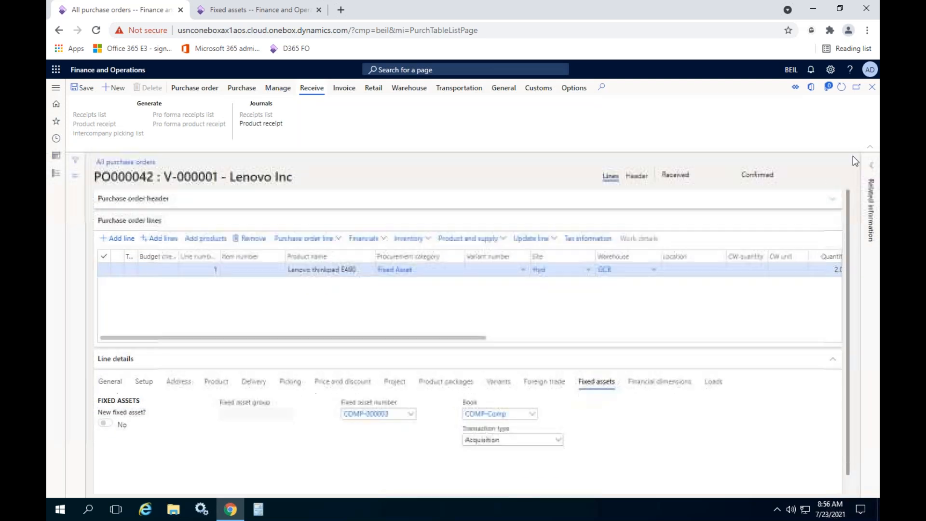
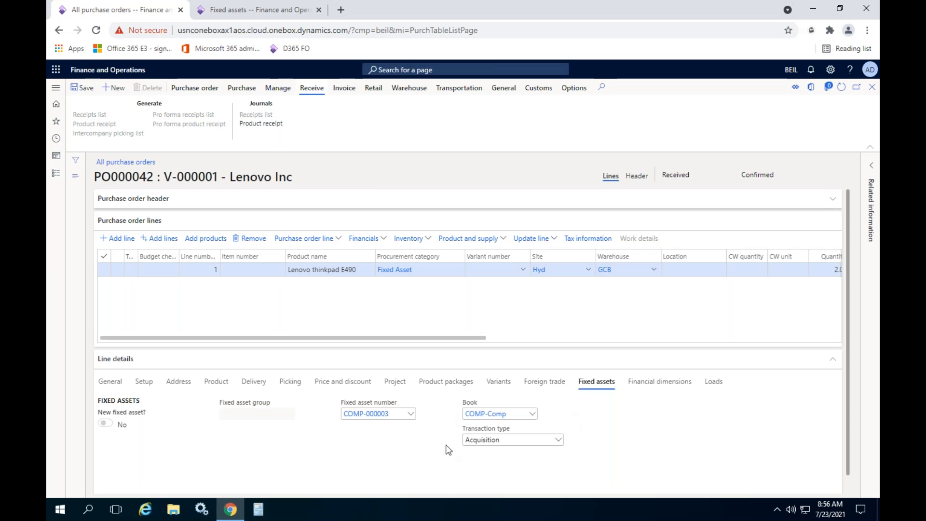
# - Refresh the fixed assets list in the other browser tab and open the Lenovo thinkpad E490 asset, COMP-000003
pyautogui.click(251, 13)
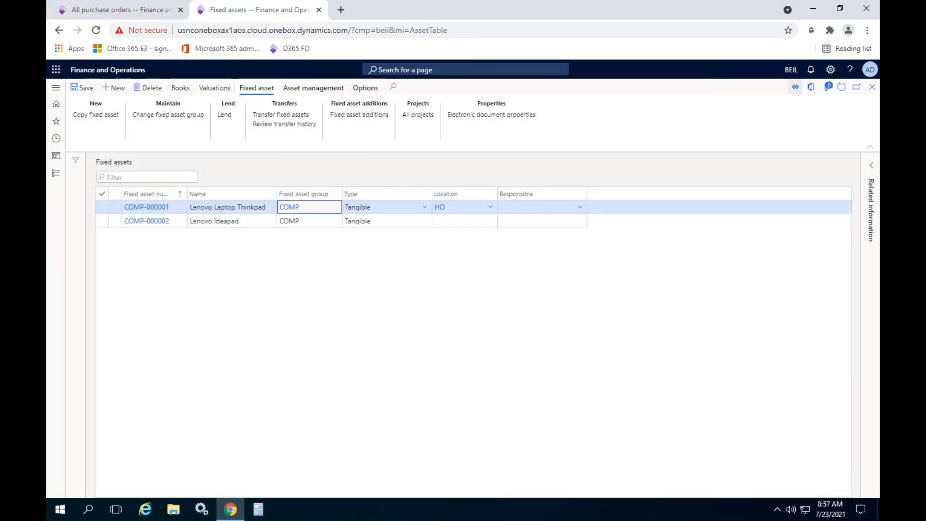
pyautogui.click(842, 87)
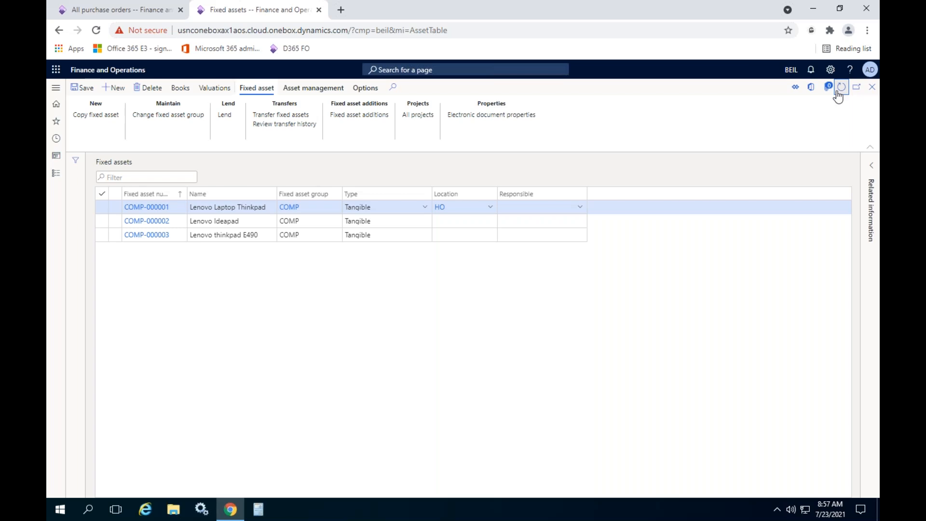
pyautogui.click(241, 235)
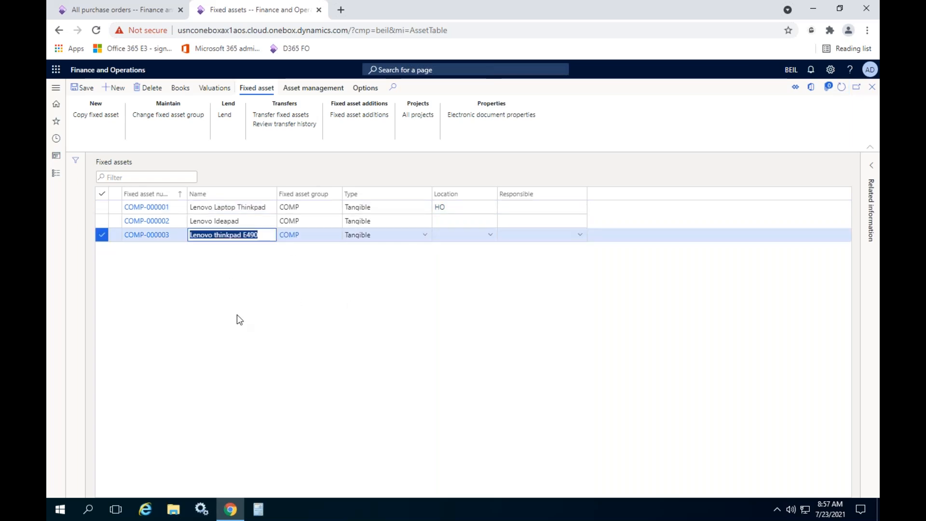
pyautogui.click(142, 235)
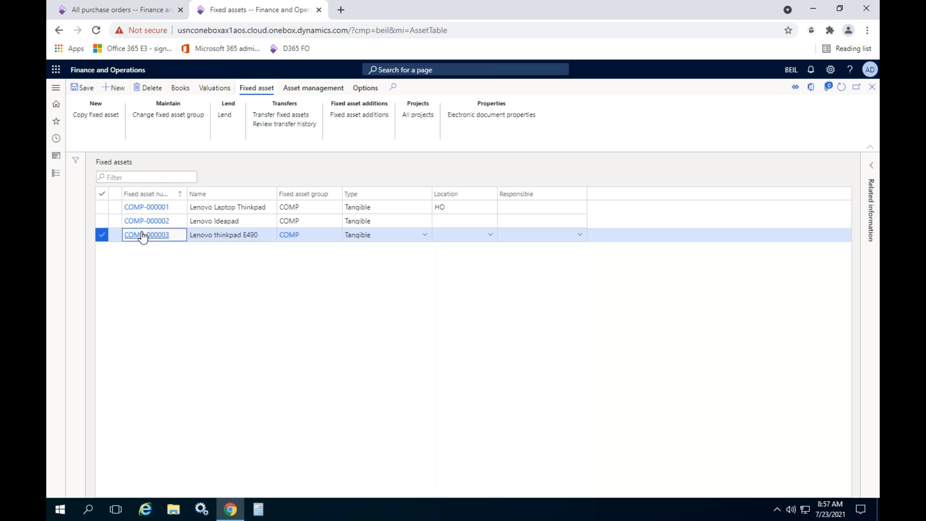
pyautogui.click(143, 236)
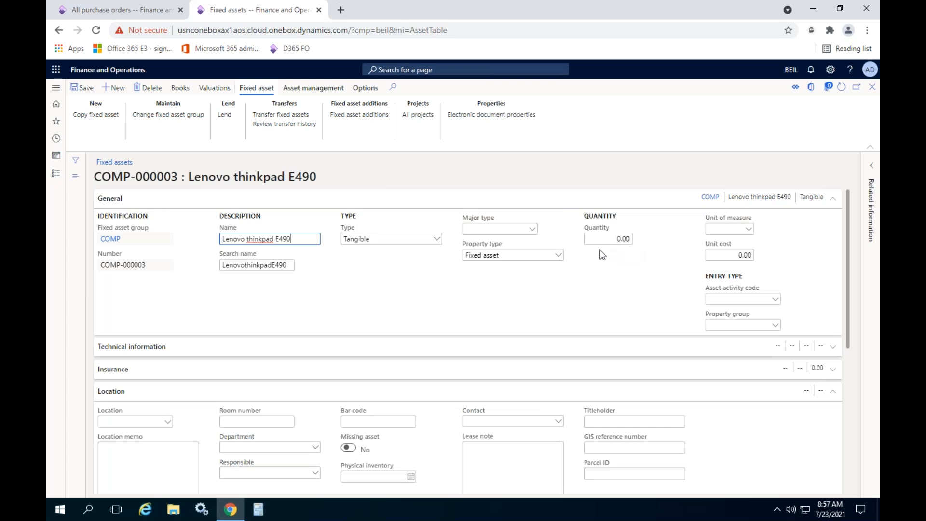
# - Check the Lenovo purchase order line, return to asset COMP-000003, and review its book before closing the book page
pyautogui.click(95, 12)
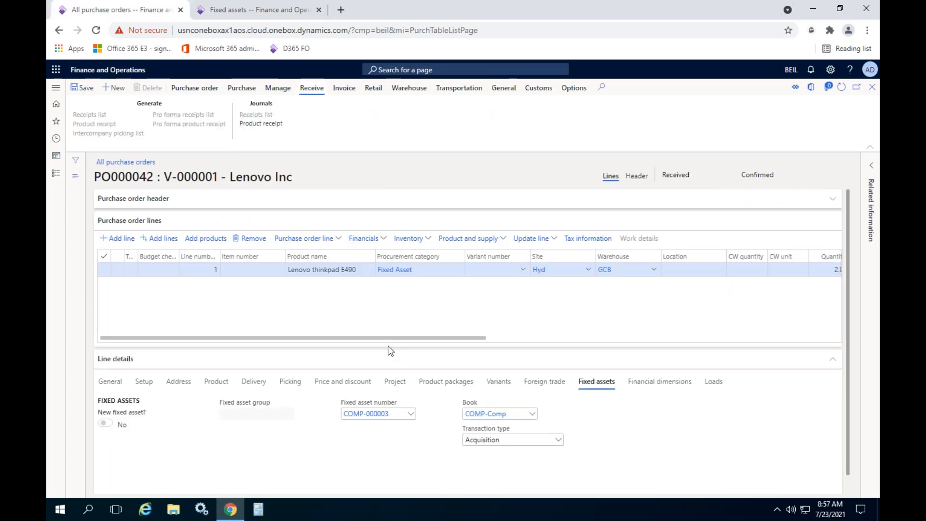
pyautogui.moveTo(389, 338); pyautogui.dragTo(192, 337)
pyautogui.click(265, 13)
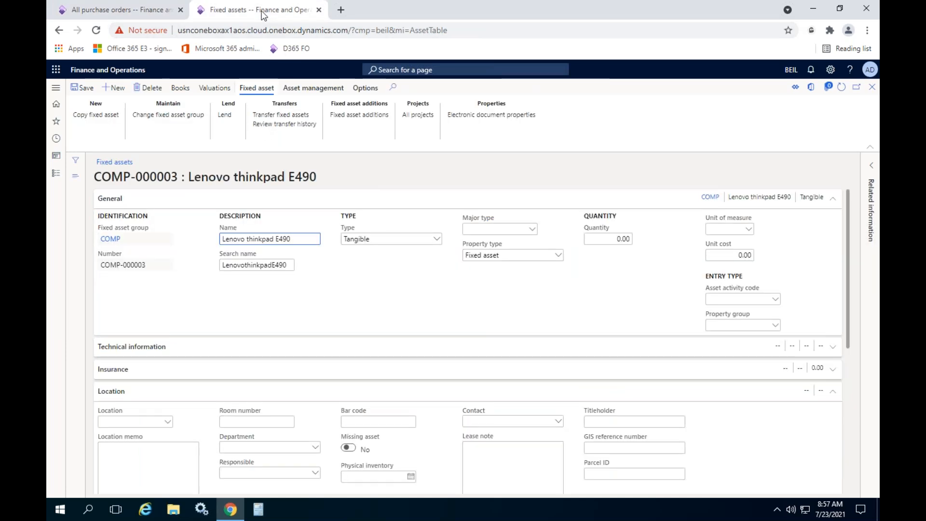
pyautogui.click(181, 88)
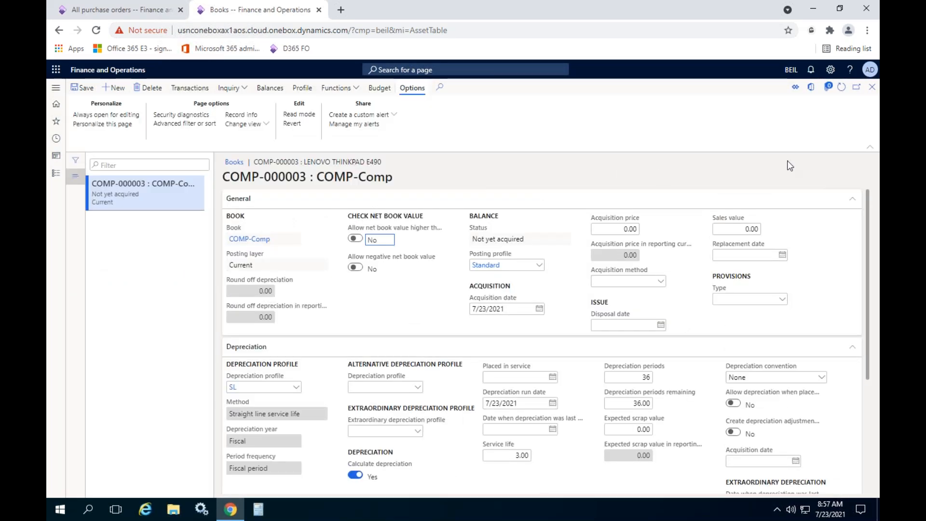
pyautogui.click(872, 86)
# - Generate the Lenovo purchase order's vendor invoice with number INV436346 and invoice date 7/23/2021, and post it
pyautogui.click(123, 11)
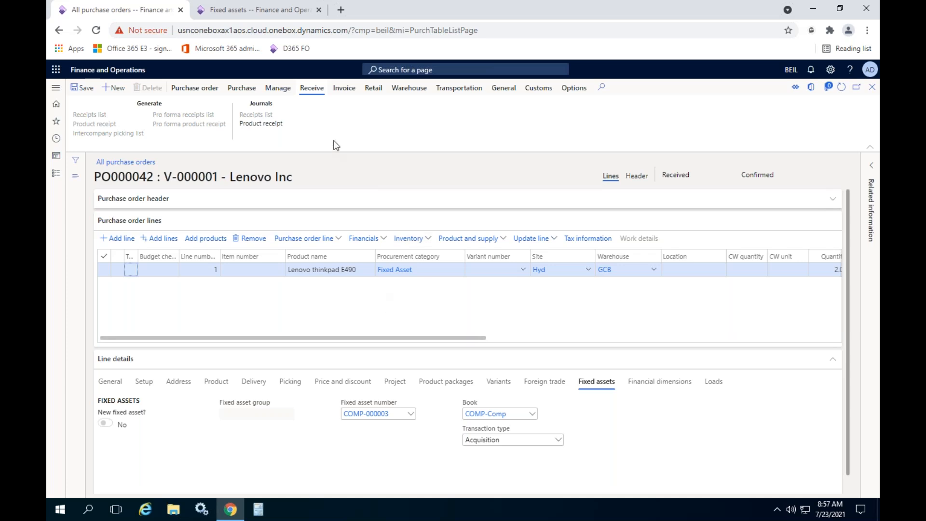
pyautogui.click(344, 88)
pyautogui.click(83, 114)
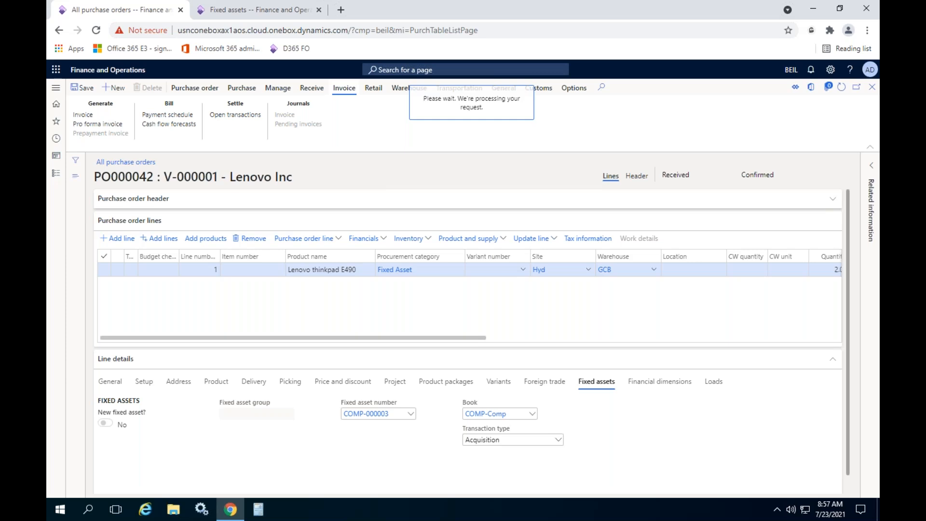
pyautogui.click(243, 236)
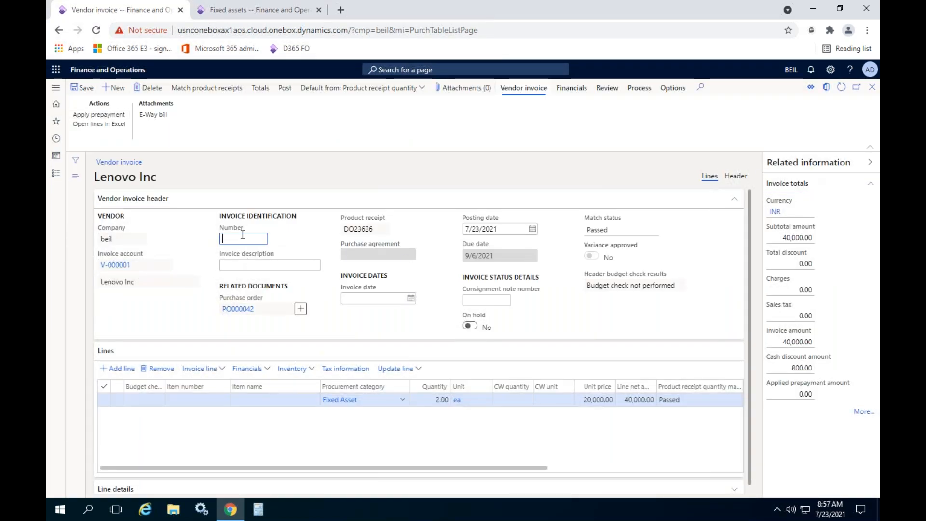
pyautogui.write('INV436346')
pyautogui.click(410, 299)
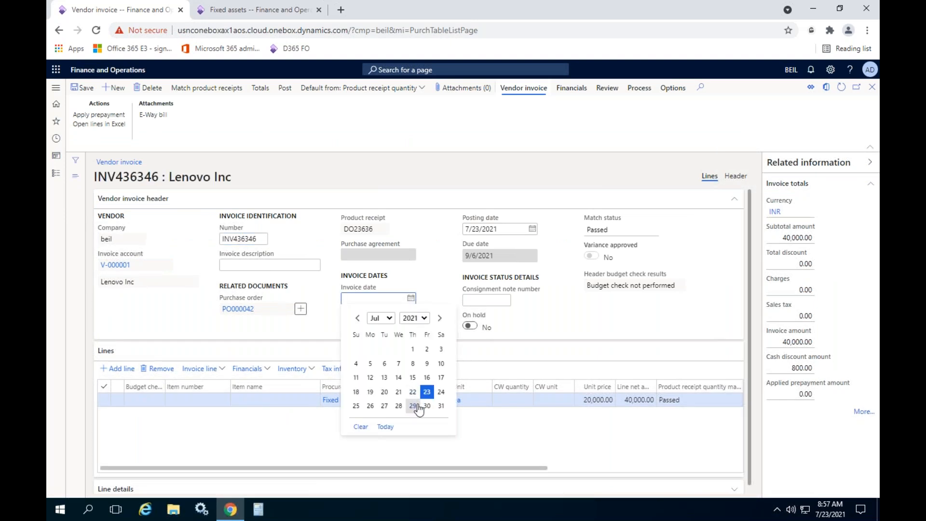
pyautogui.click(427, 392)
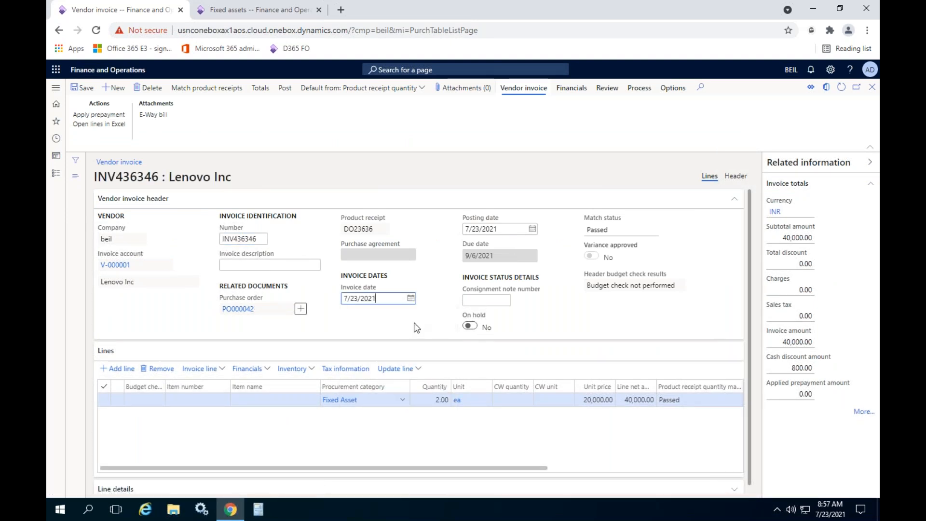
pyautogui.click(285, 89)
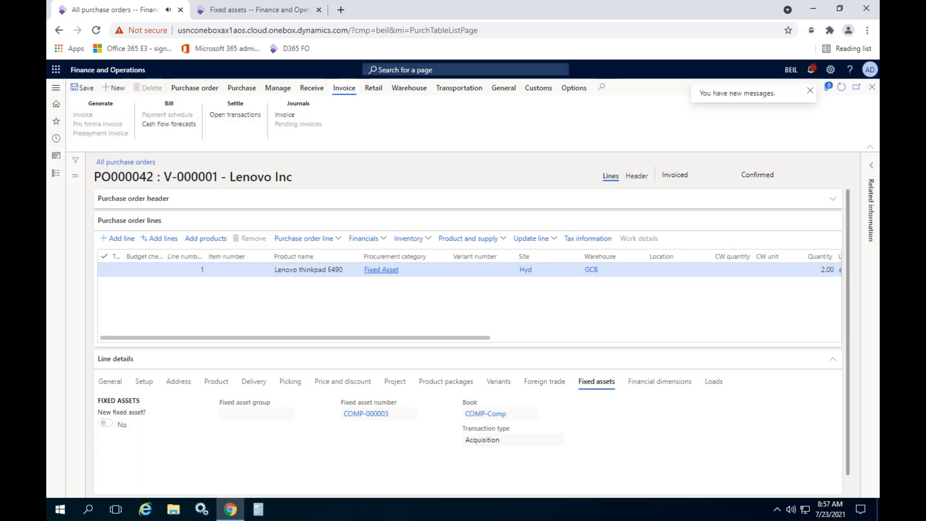
# - Refresh asset COMP-000003 in the other browser tab and check the status and acquisition price in its COMP-Comp book
pyautogui.click(281, 12)
pyautogui.click(842, 87)
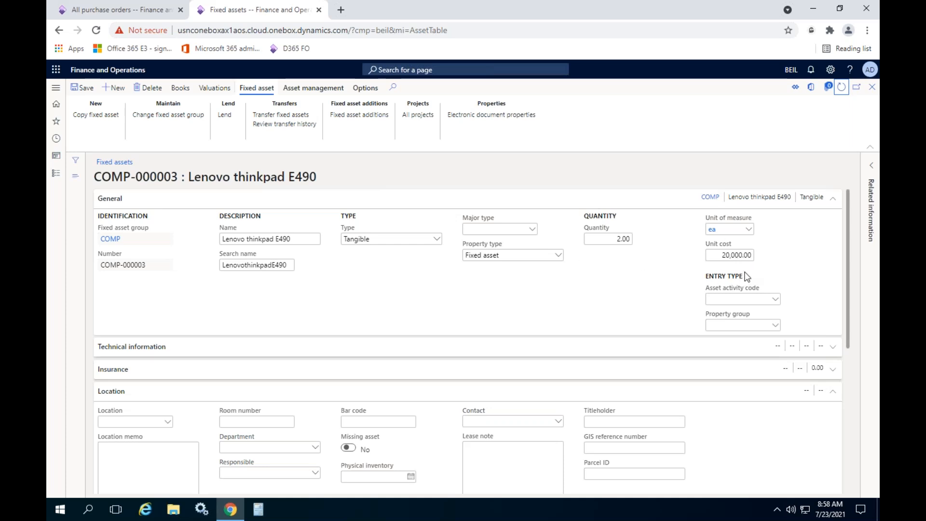
pyautogui.click(179, 90)
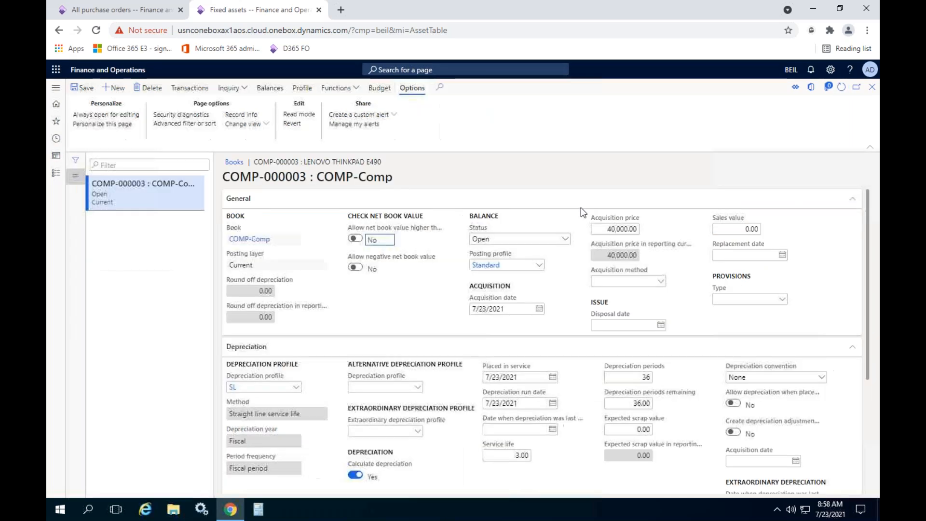
pyautogui.click(511, 238)
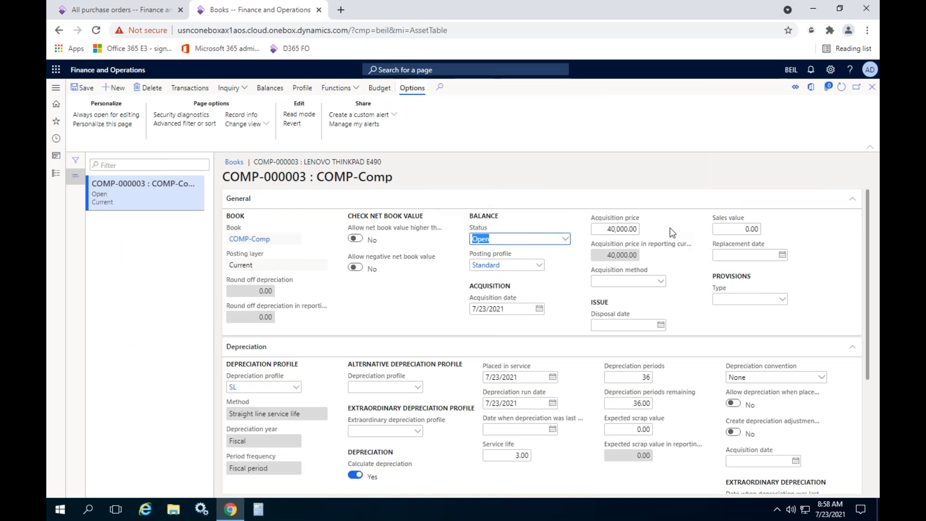
pyautogui.click(606, 229)
pyautogui.doubleClick(607, 230)
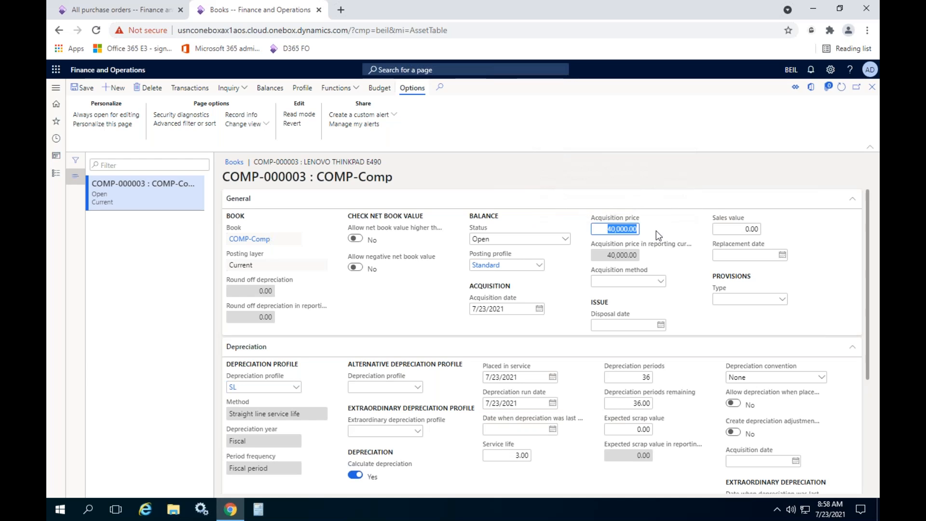
pyautogui.click(656, 230)
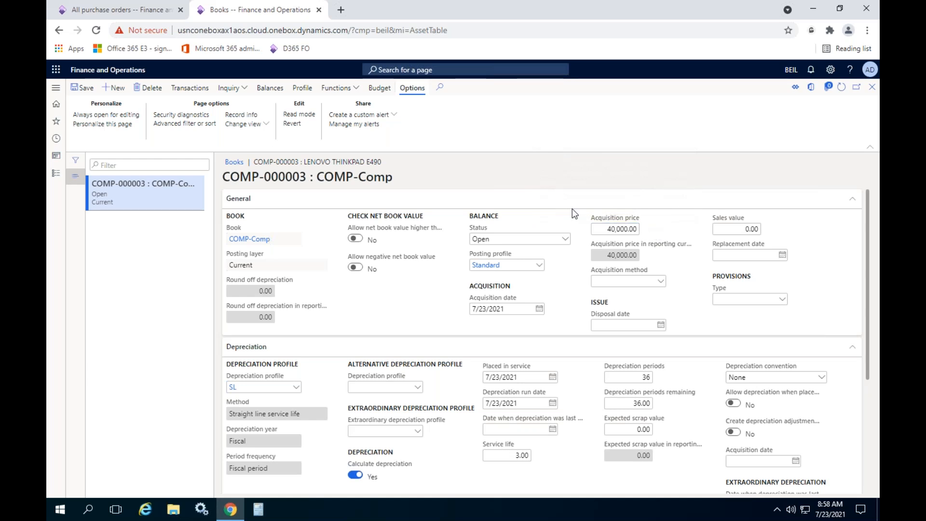
# - Review the COMP-Comp book's fixed asset transactions and its fixed asset balances, closing each view
pyautogui.click(188, 89)
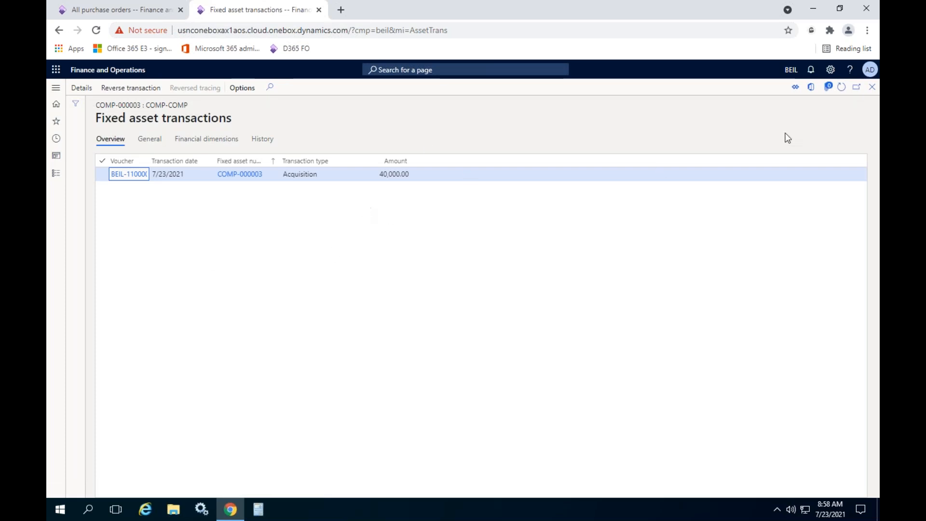
pyautogui.click(871, 92)
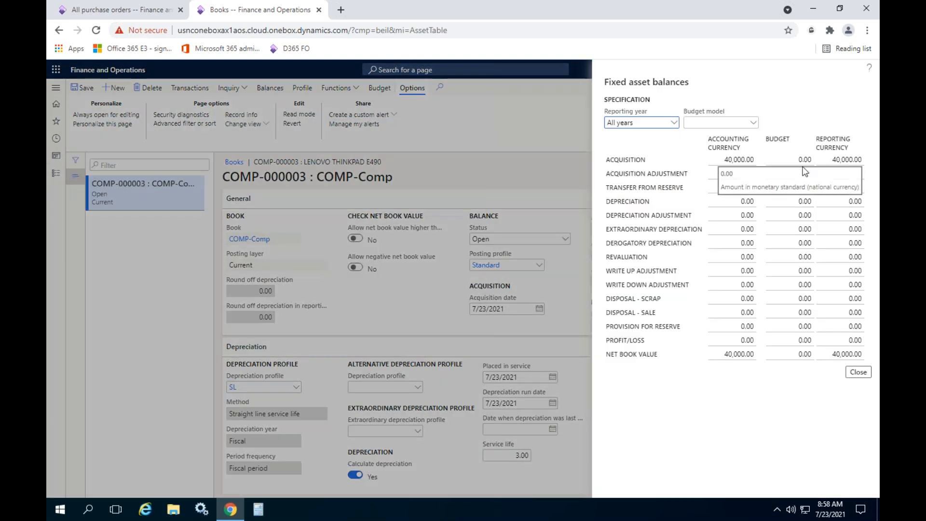
pyautogui.click(858, 371)
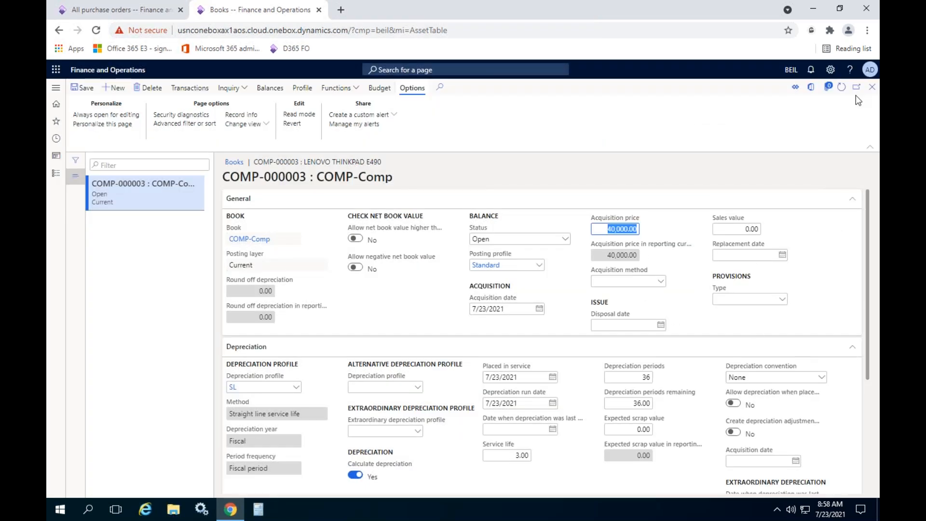
# - Close the book, the COMP-000003 asset record and the fixed assets list to return to the dashboard
pyautogui.click(873, 87)
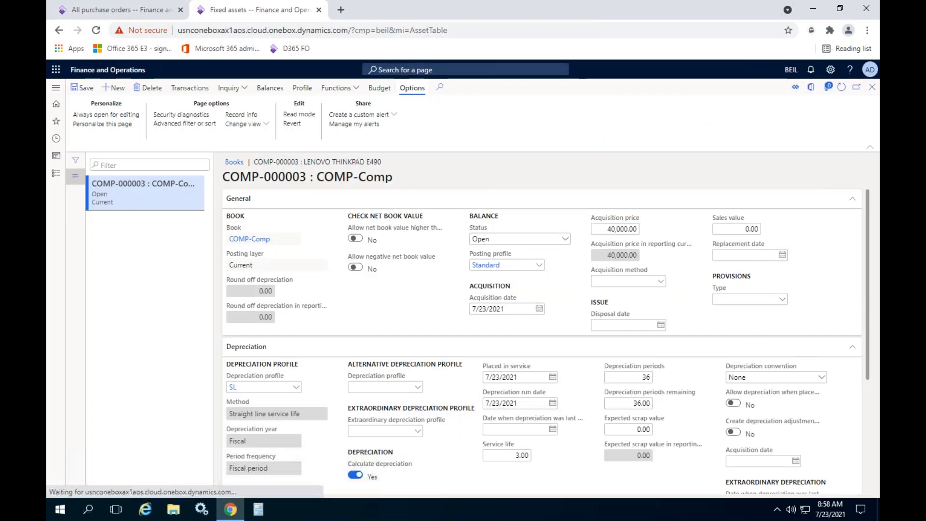
pyautogui.click(872, 88)
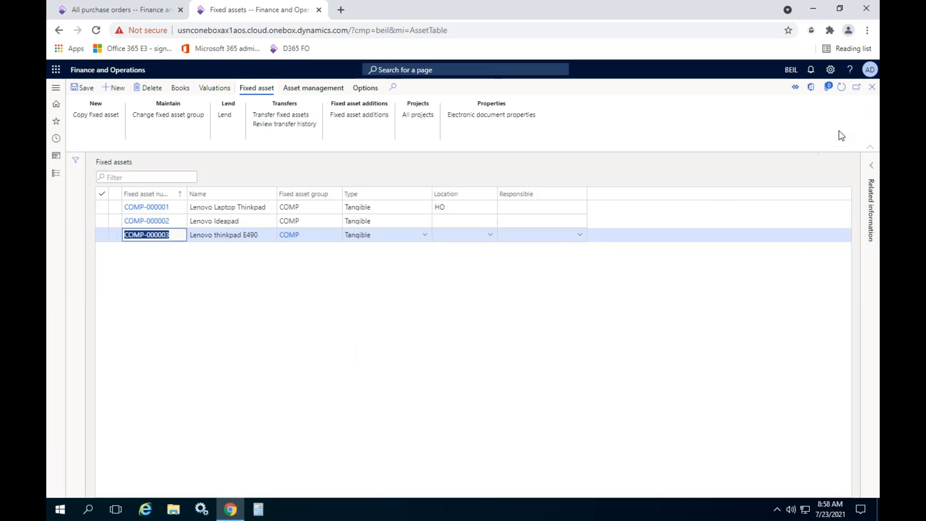
pyautogui.click(873, 88)
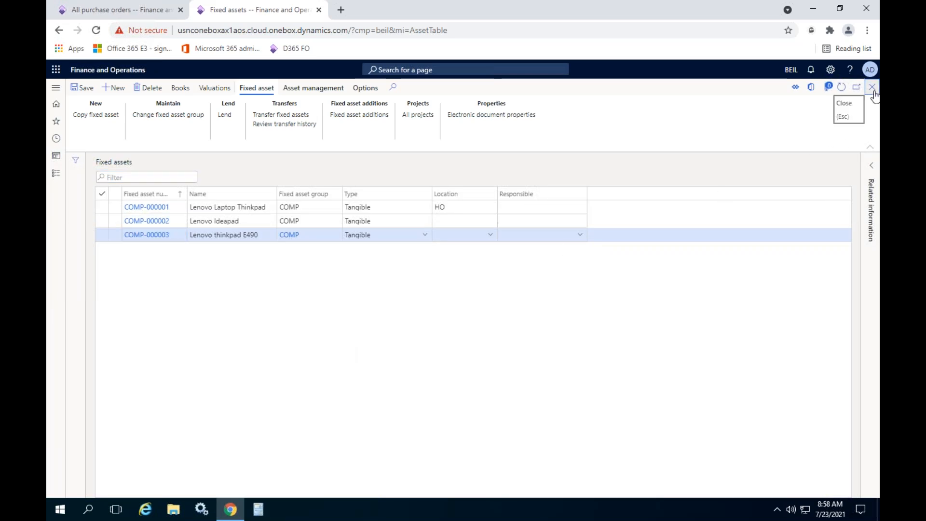
# - Review the collapsed Fixed assets module sections and open the Fixed assets journal from the journal entries
pyautogui.click(56, 174)
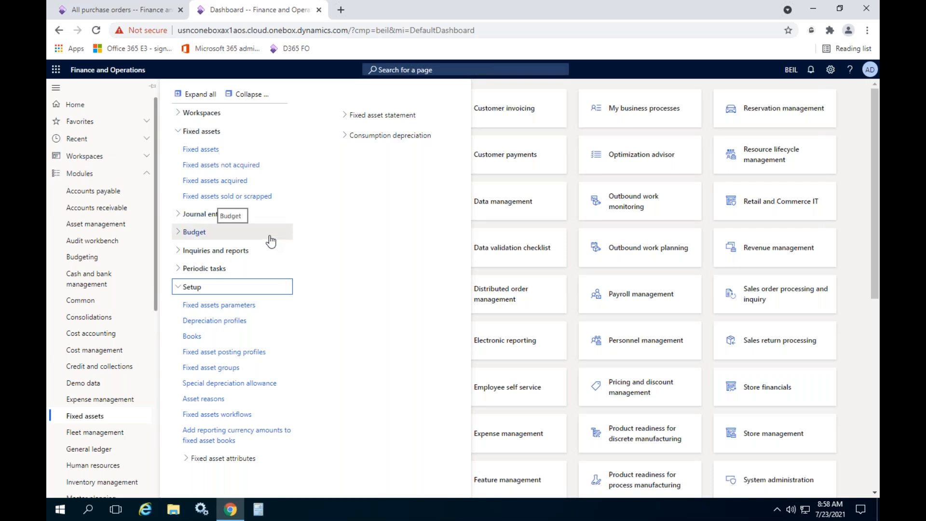
pyautogui.click(242, 95)
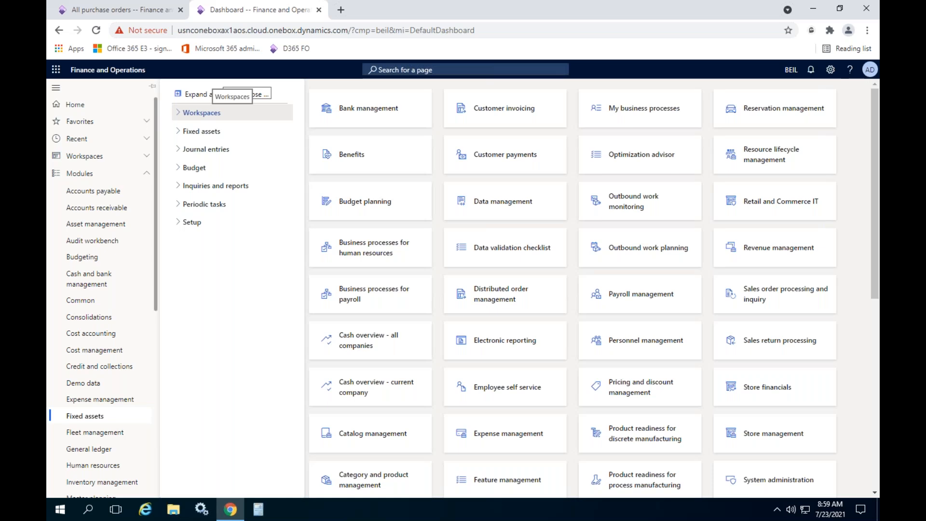
pyautogui.click(195, 131)
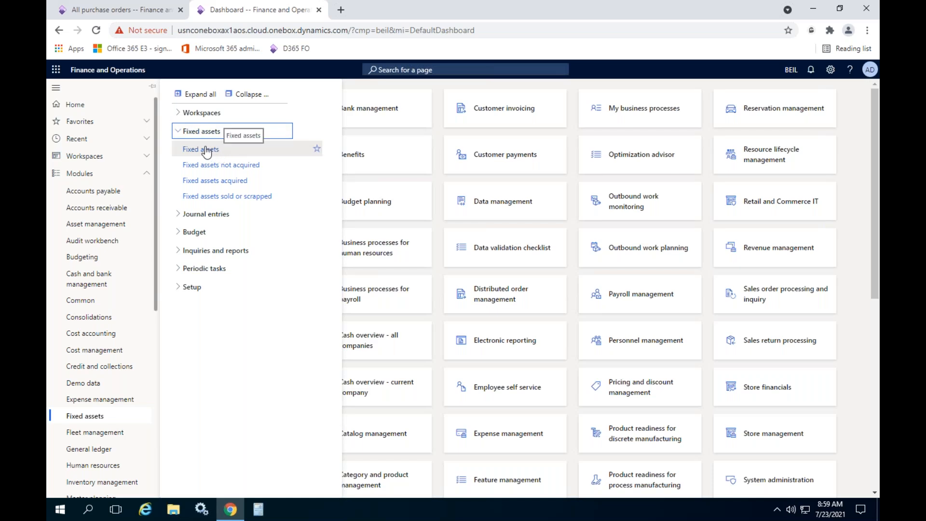
pyautogui.click(213, 134)
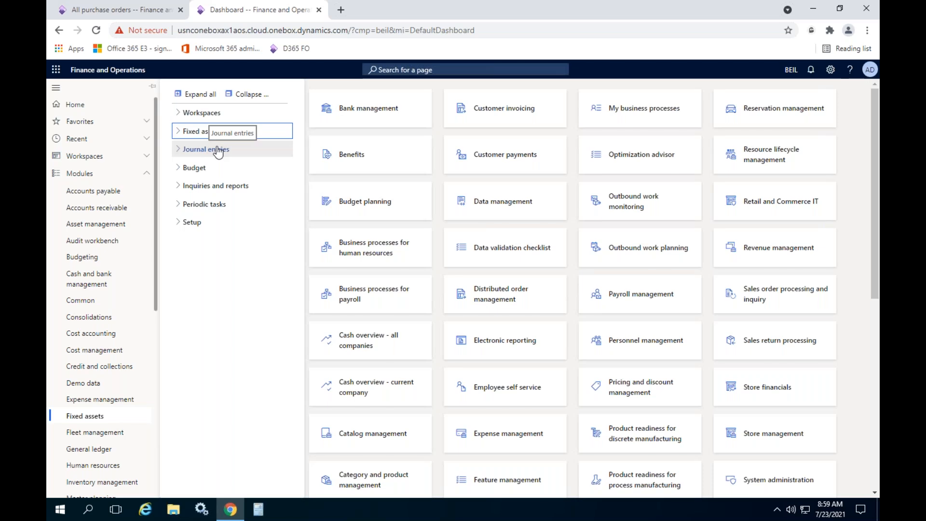
pyautogui.click(218, 150)
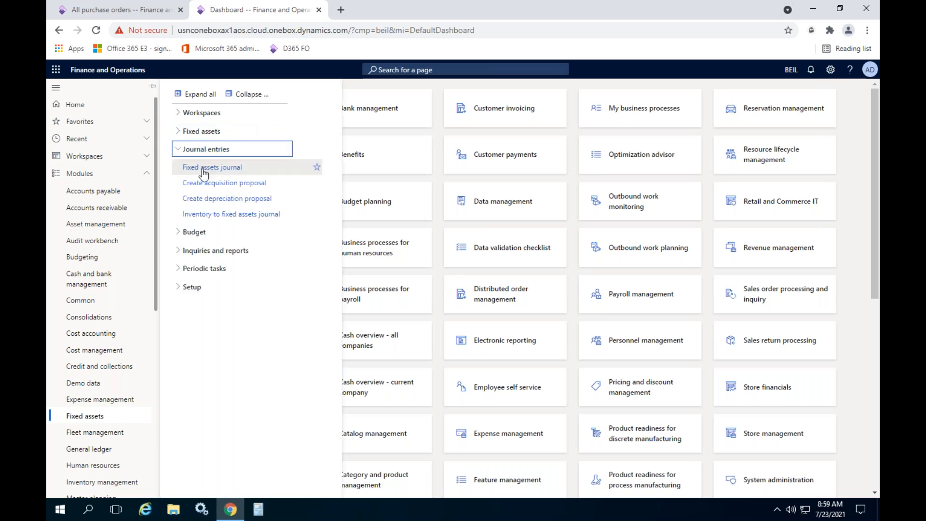
pyautogui.click(204, 168)
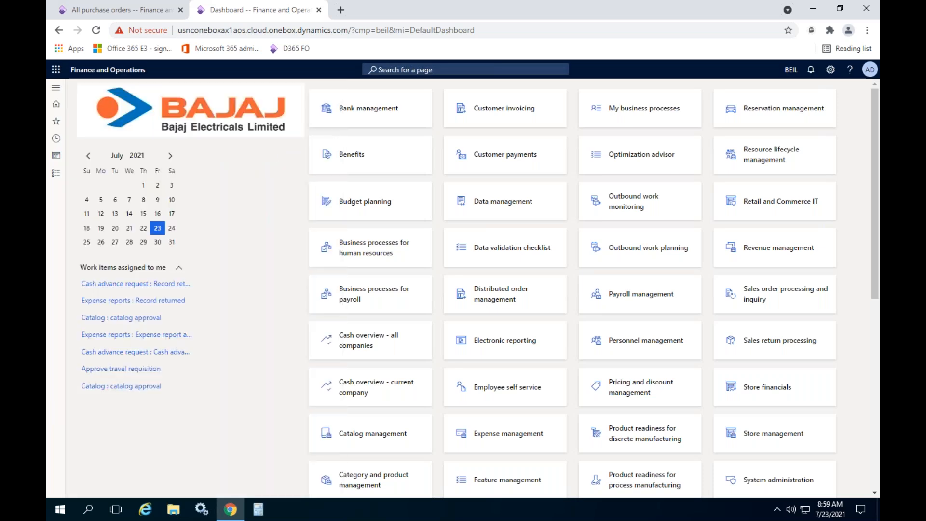
# - Create a fixed asset journal with the name FA-Aquisit and open its lines
pyautogui.click(116, 88)
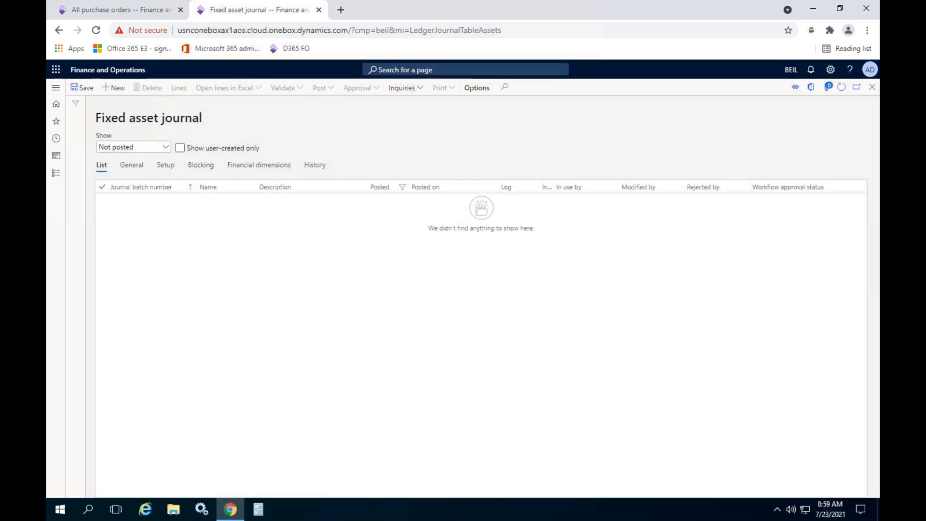
pyautogui.click(264, 200)
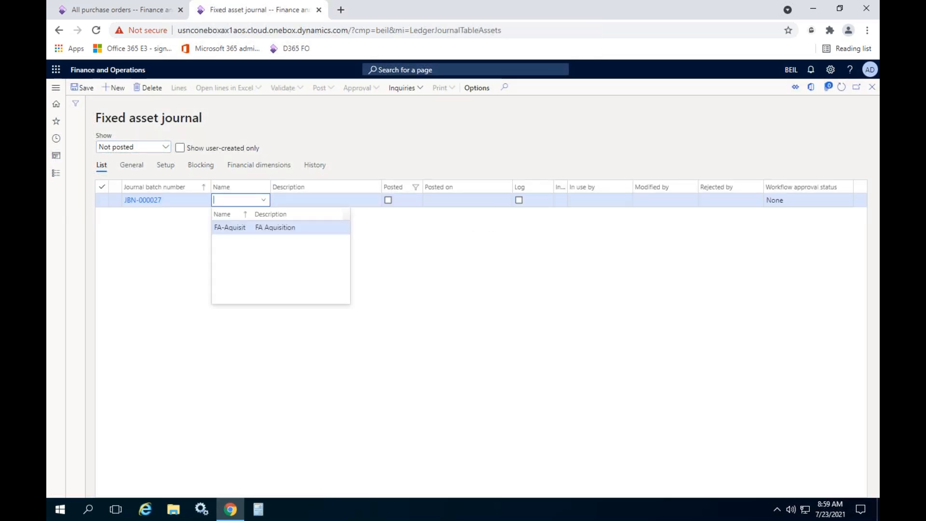
pyautogui.click(250, 227)
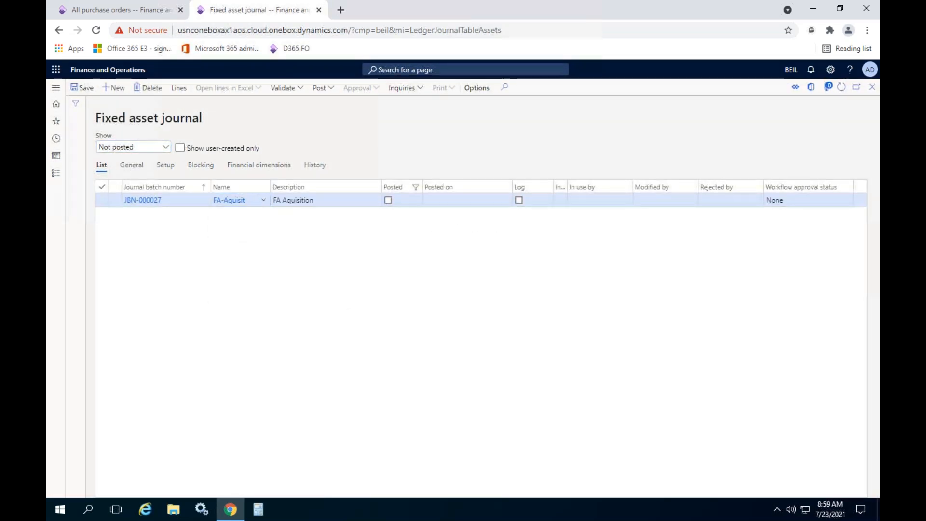
pyautogui.click(179, 88)
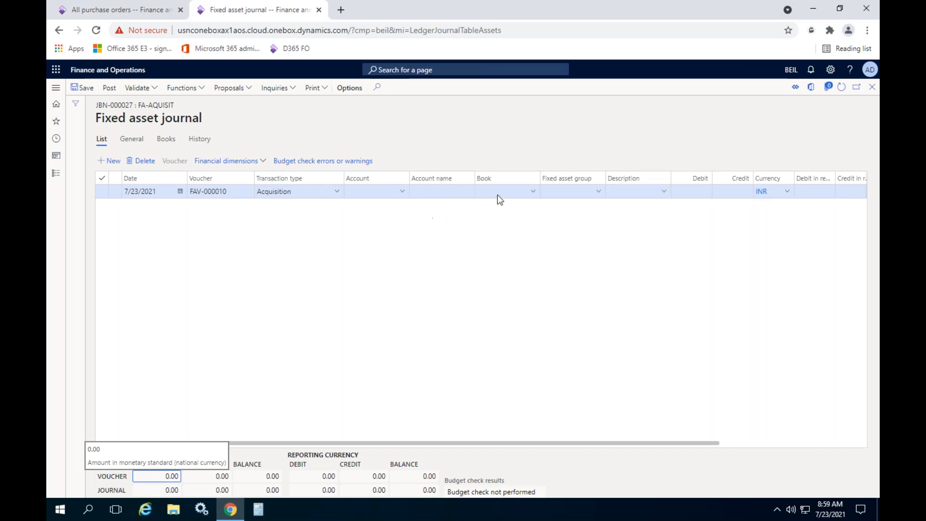
# - Set the journal line's transaction type to Acquisition adjustment for asset COMP-000003 and enter a debit of 2,000
pyautogui.click(338, 192)
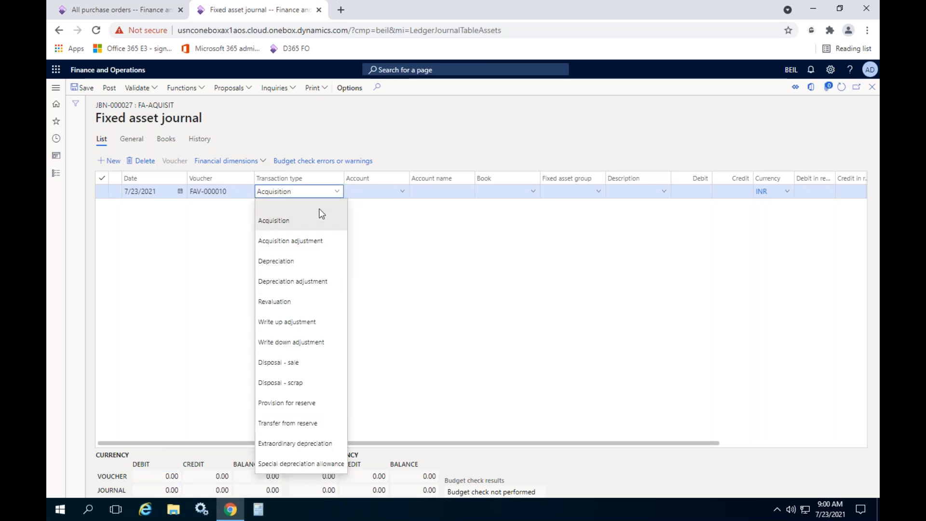
pyautogui.click(287, 241)
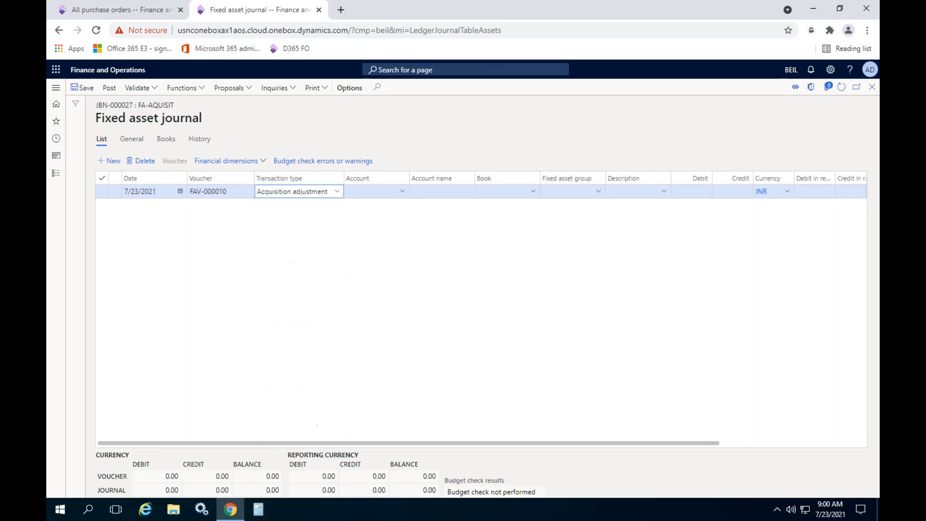
pyautogui.click(402, 193)
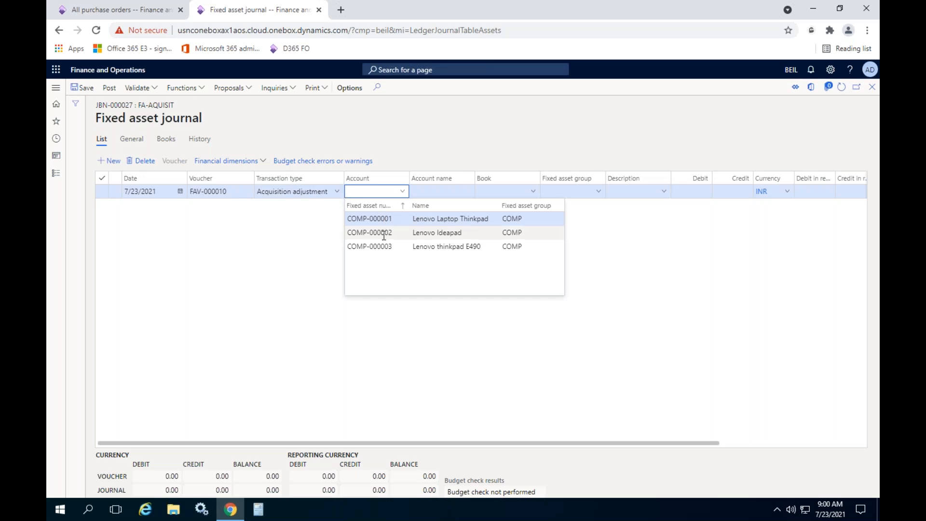
pyautogui.click(382, 246)
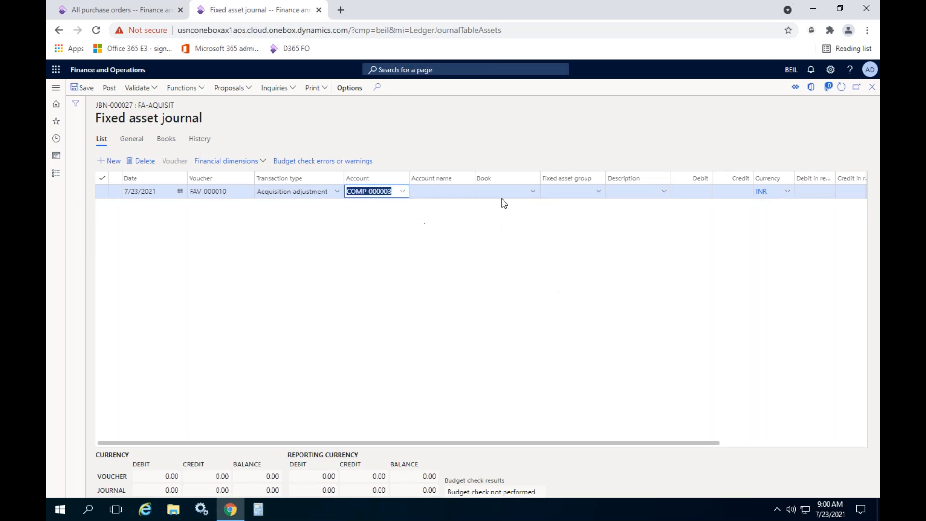
pyautogui.click(693, 190)
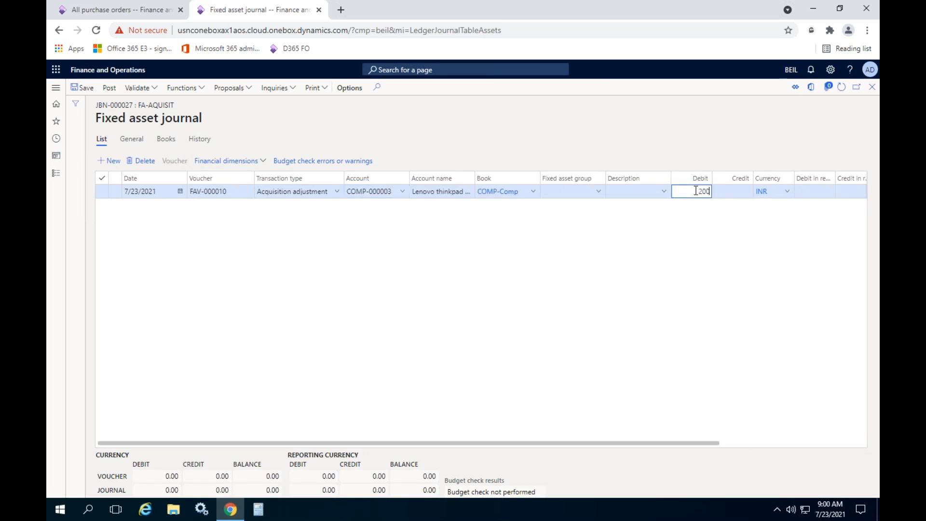
pyautogui.write('2,000')
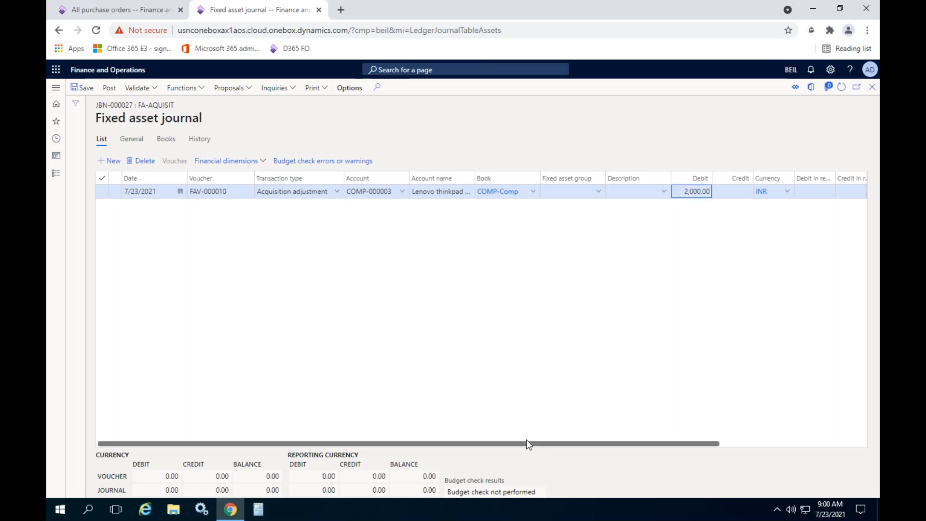
# - Set the line's offset account to ledger account 120002 Cash in hand and try to post the journal
pyautogui.moveTo(526, 441); pyautogui.dragTo(772, 443)
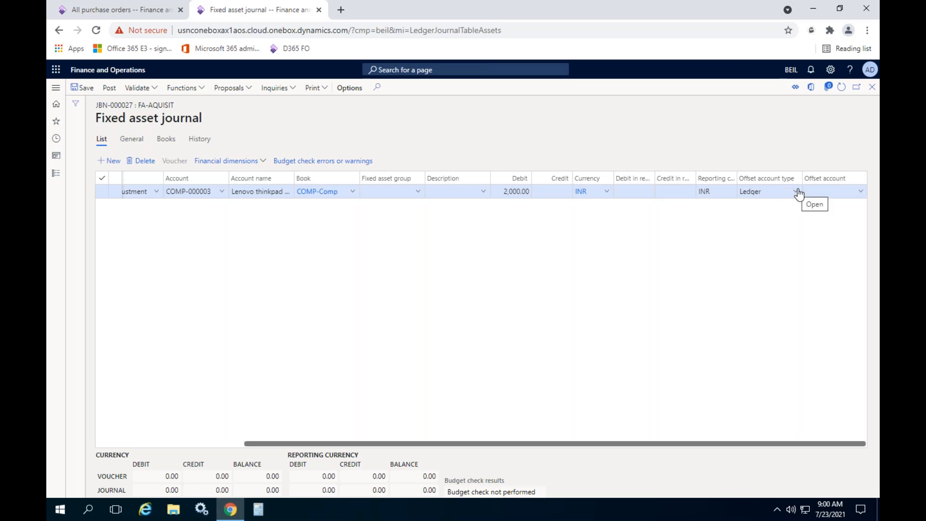
pyautogui.click(839, 191)
pyautogui.write('cash')
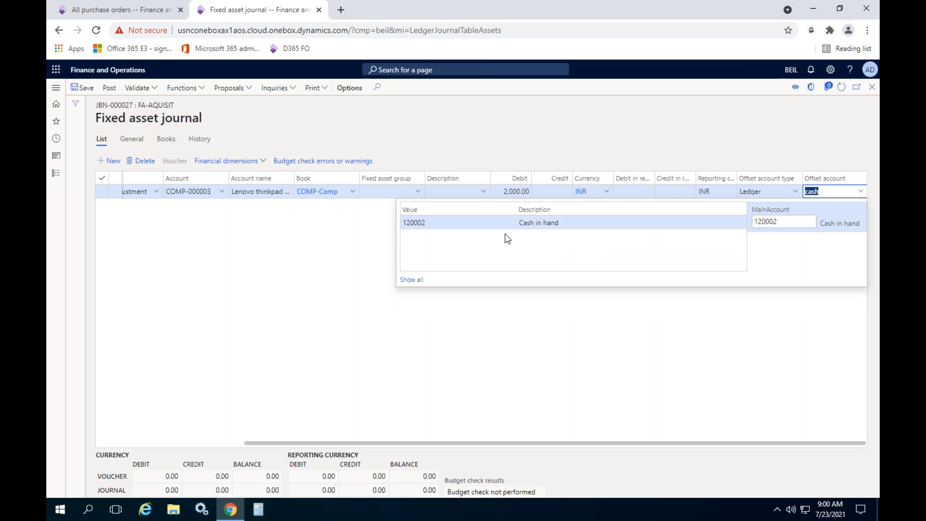
pyautogui.click(497, 223)
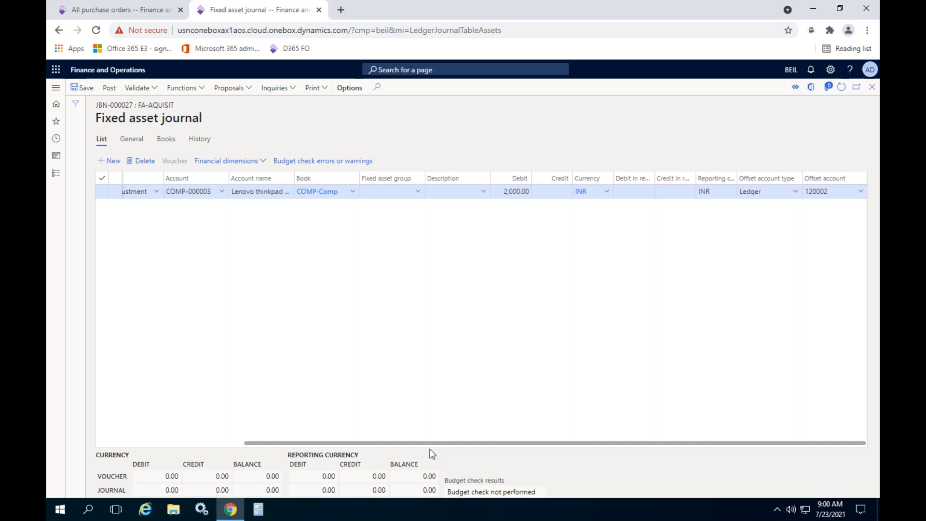
pyautogui.moveTo(429, 444); pyautogui.dragTo(227, 448)
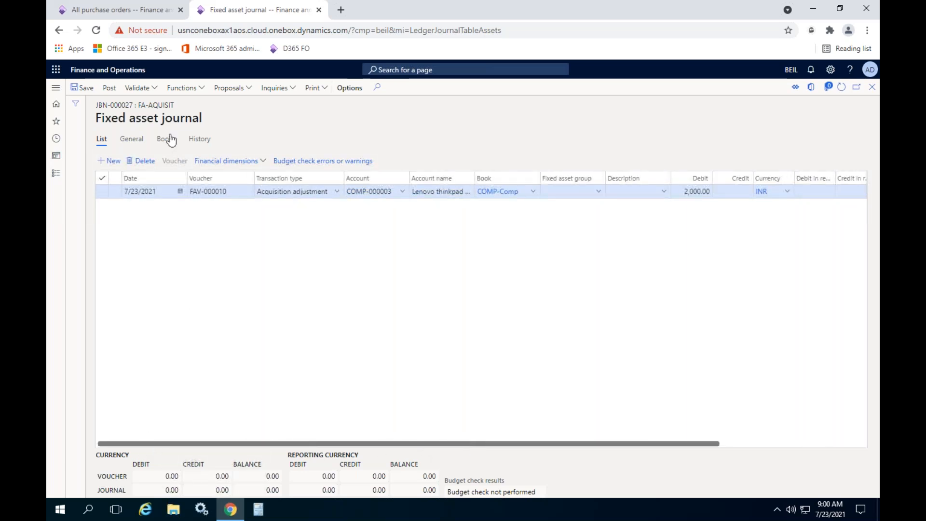
pyautogui.click(108, 89)
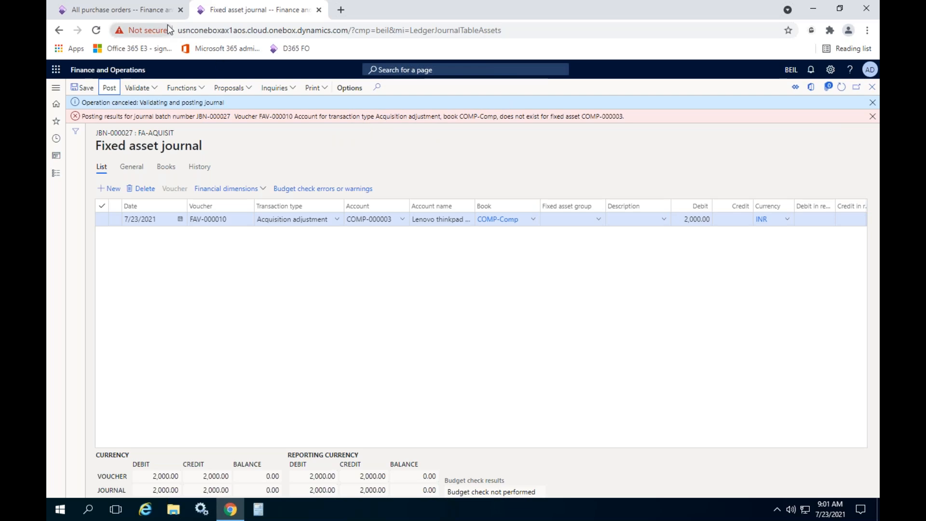
# - In the purchase order browser tab, open the fixed asset posting profiles and select the Acquisition line's main account number for reuse
pyautogui.click(153, 10)
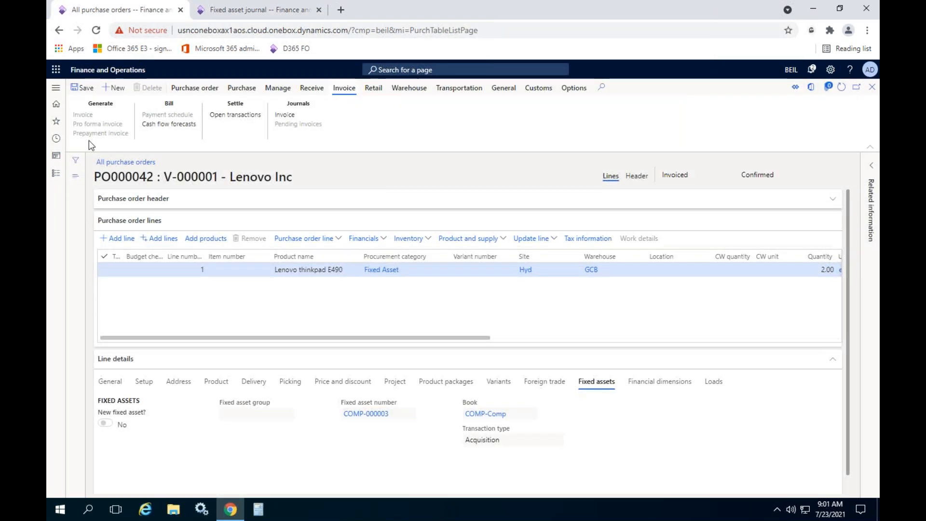
pyautogui.click(56, 172)
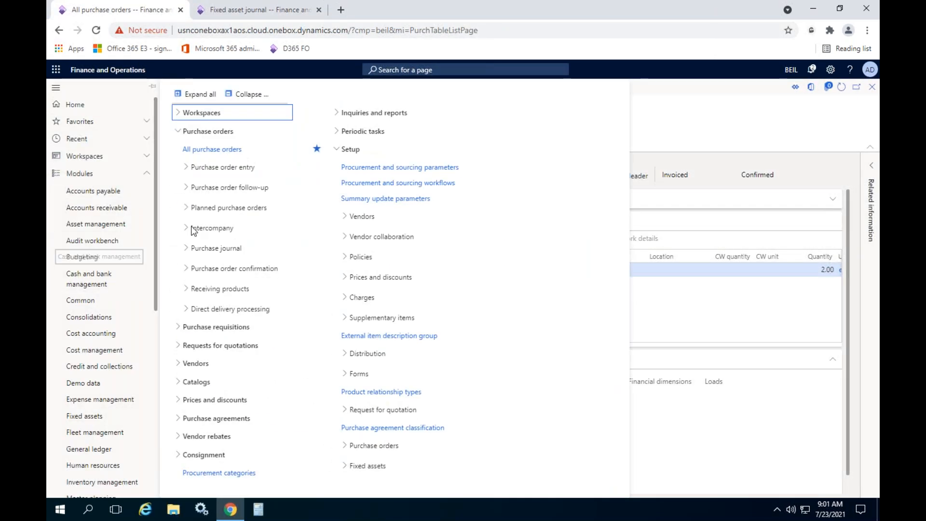
pyautogui.click(250, 95)
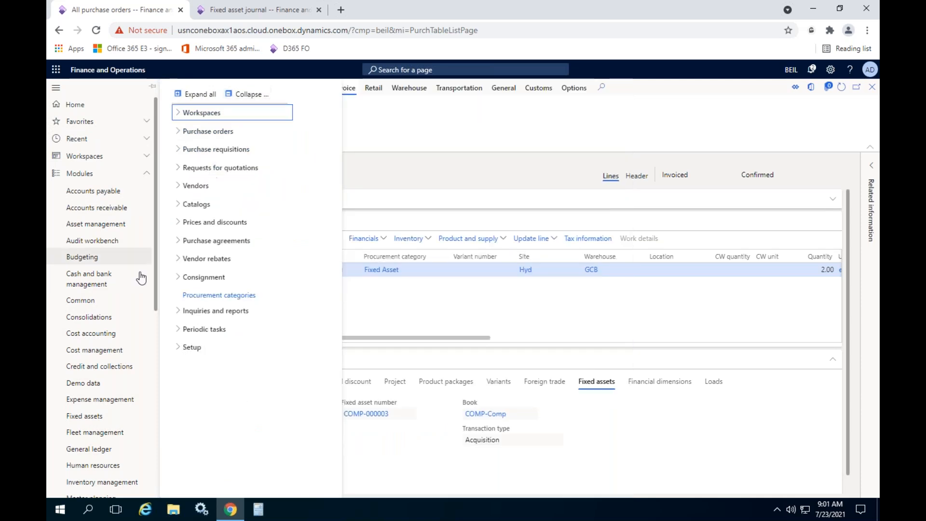
pyautogui.scroll(-3, 114, 299)
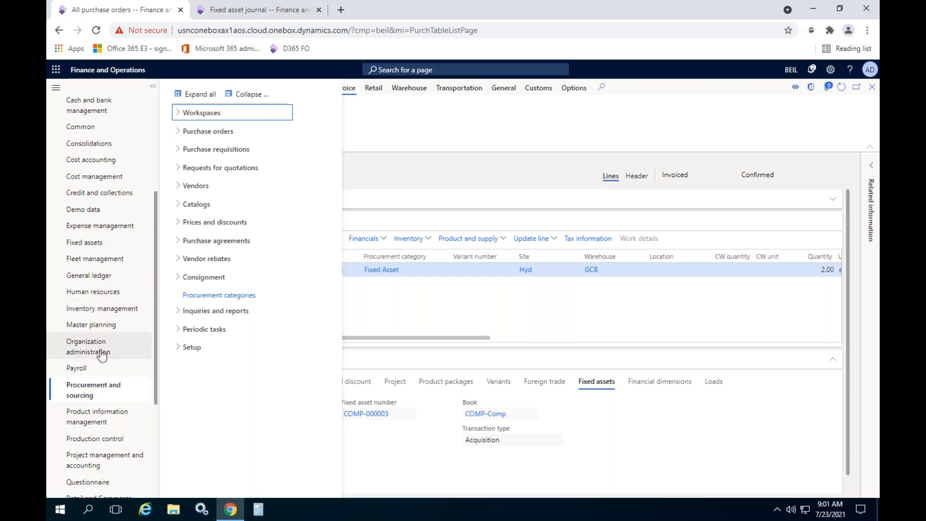
pyautogui.click(90, 245)
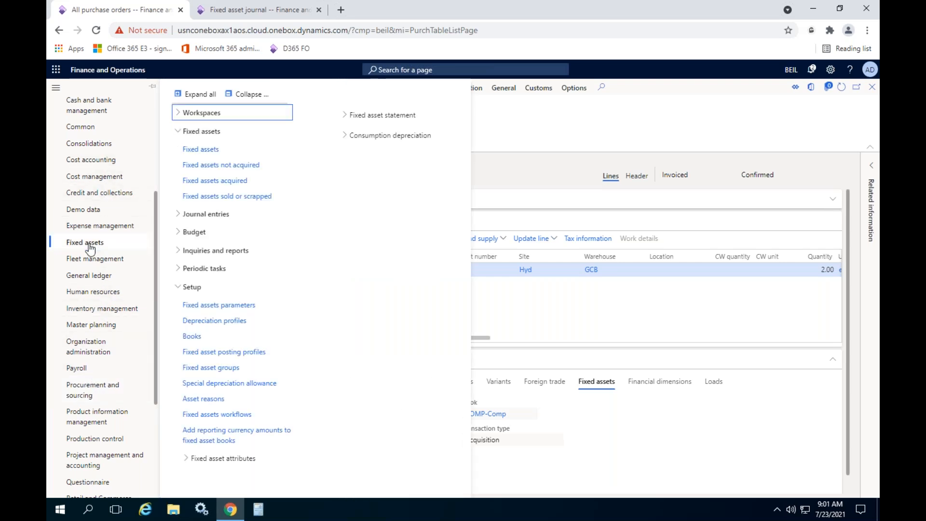
pyautogui.click(217, 353)
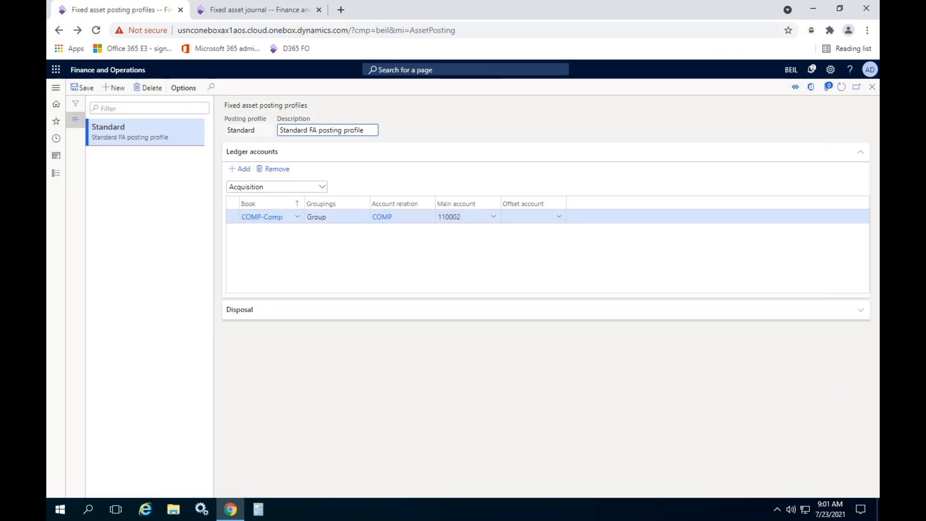
pyautogui.click(480, 215)
pyautogui.doubleClick(480, 216)
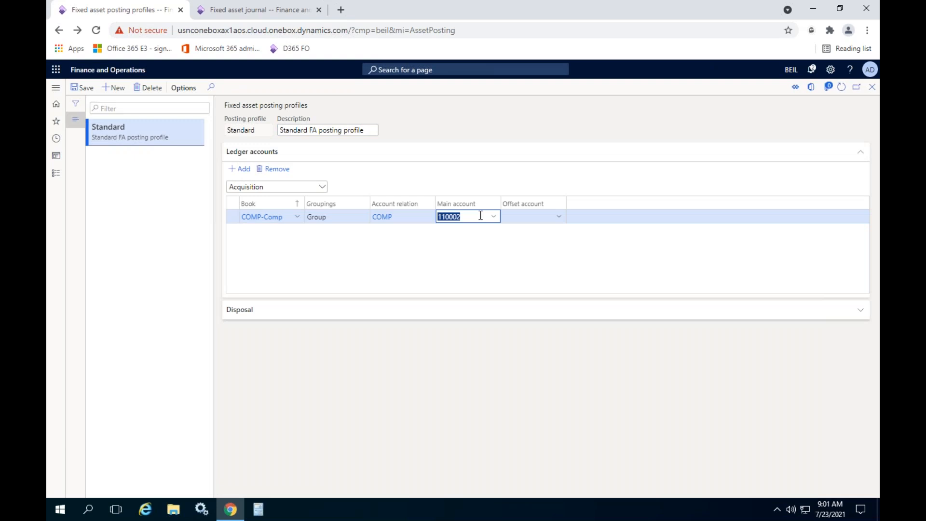
# - Add an Acquisition adjustment line to the Standard posting profile for book COMP-Comp with the Group grouping
pyautogui.click(322, 187)
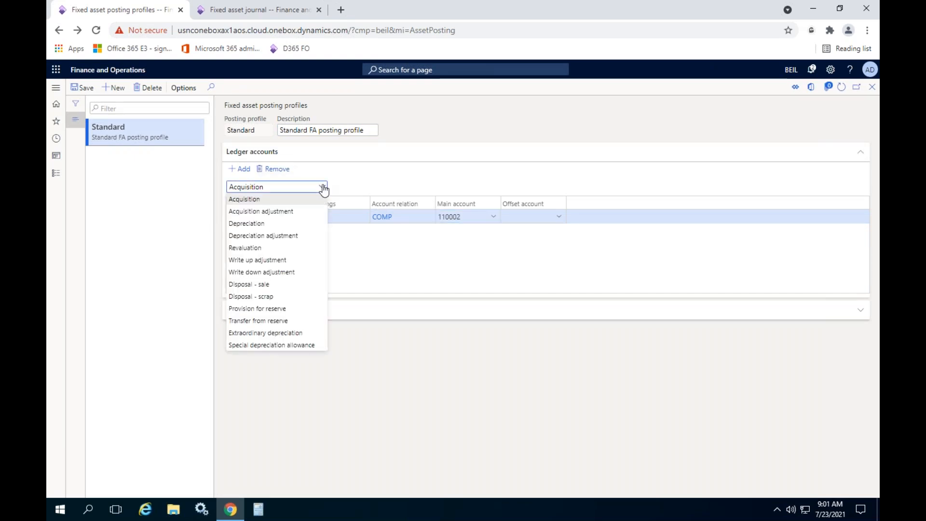
pyautogui.click(256, 210)
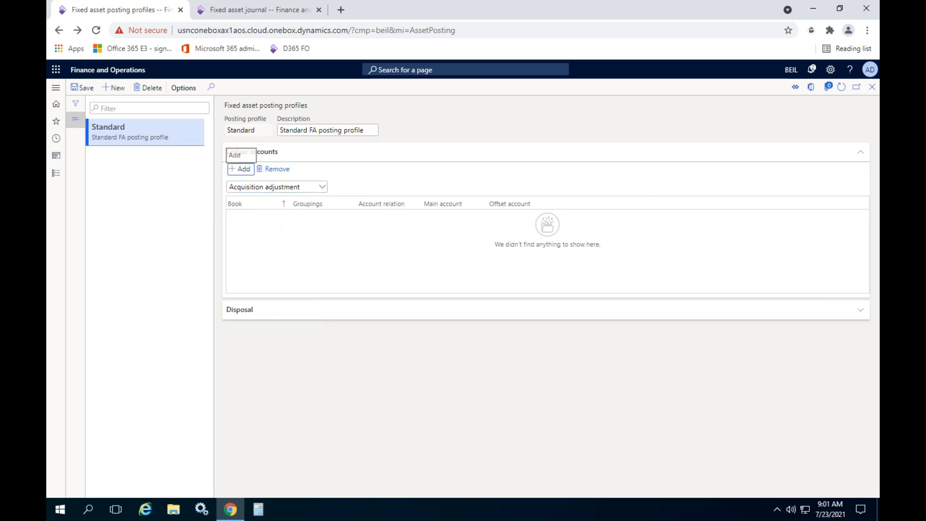
pyautogui.click(240, 168)
pyautogui.click(297, 217)
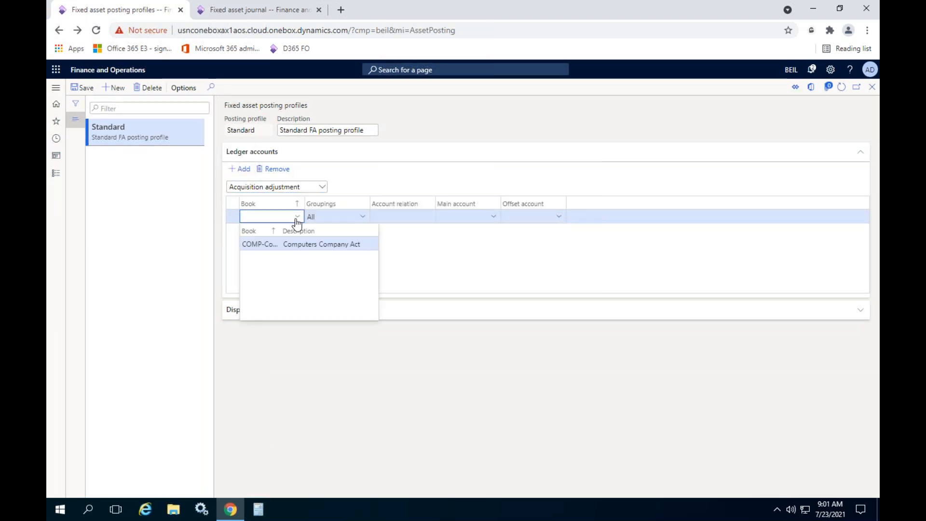
pyautogui.click(263, 244)
pyautogui.click(363, 217)
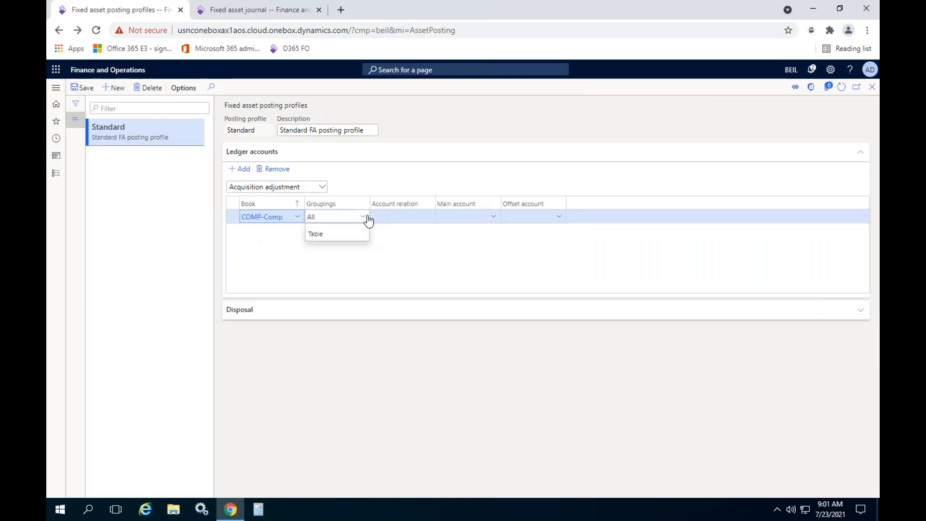
pyautogui.click(317, 250)
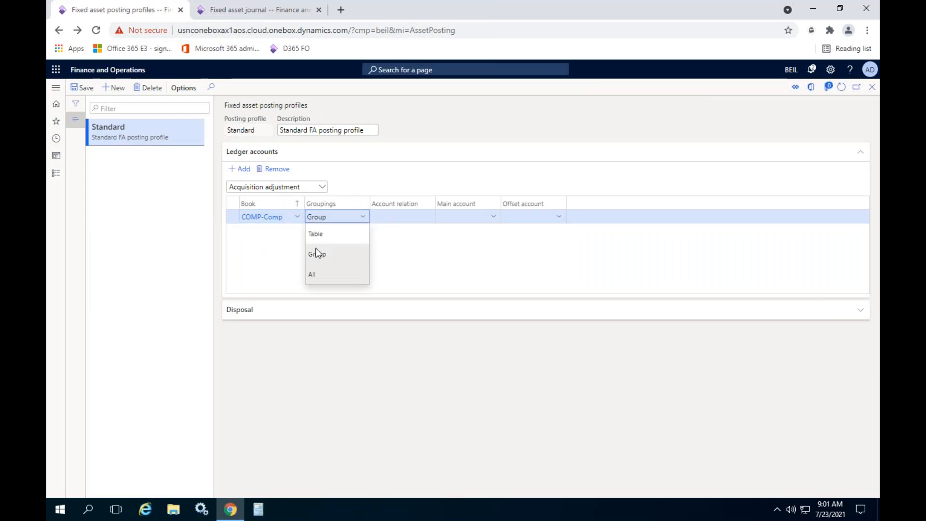
# - Set the new line's account relation to COMP and its main account to 110002, and close the posting profiles
pyautogui.click(425, 216)
pyautogui.click(403, 244)
pyautogui.click(470, 216)
pyautogui.write('110002')
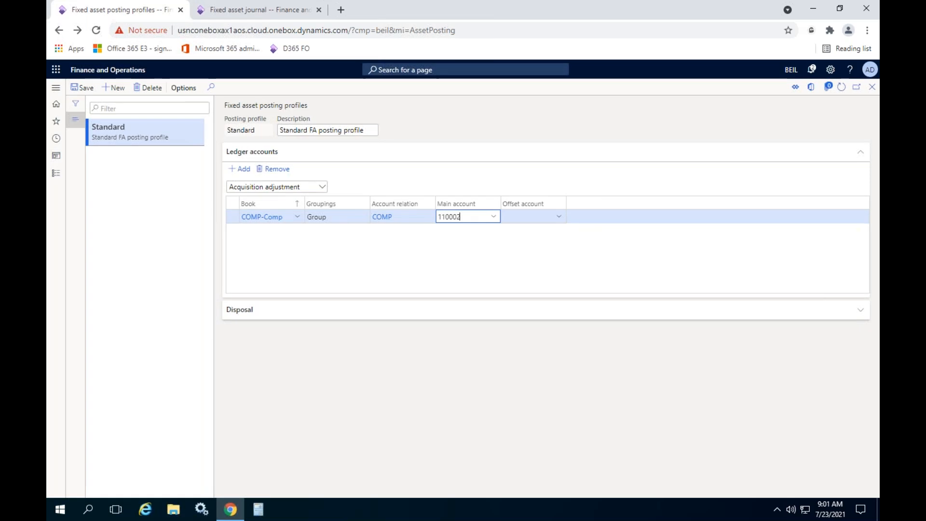
pyautogui.click(872, 87)
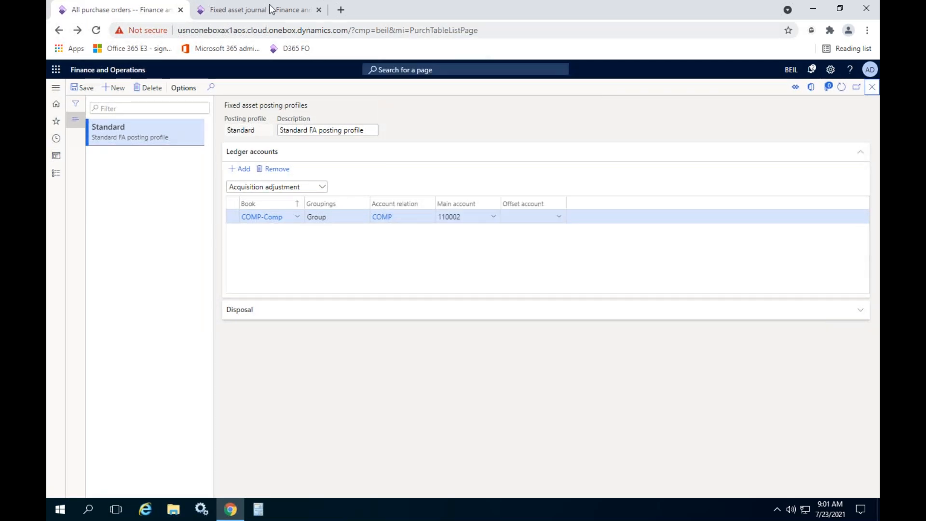
# - Return to the fixed asset journal, dismiss its messages and post the acquisition adjustment
pyautogui.click(270, 7)
pyautogui.click(872, 116)
pyautogui.click(873, 103)
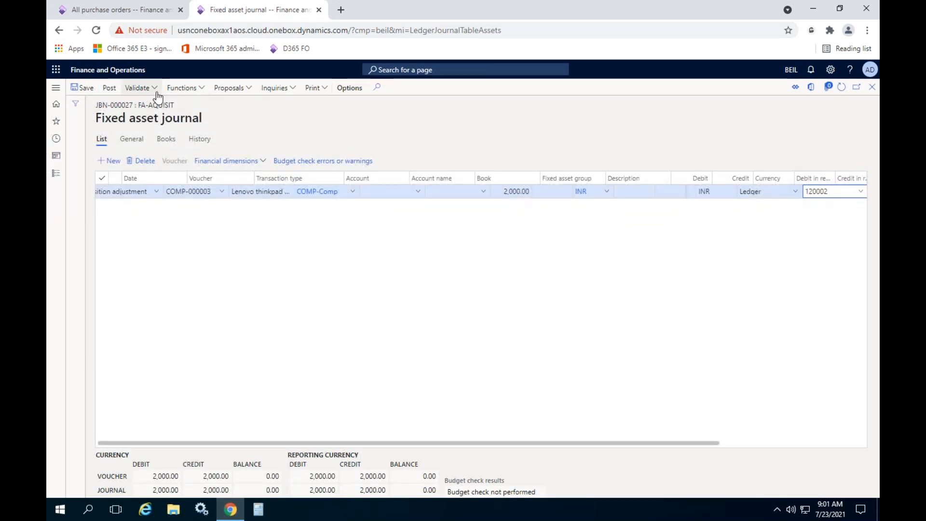
pyautogui.click(109, 87)
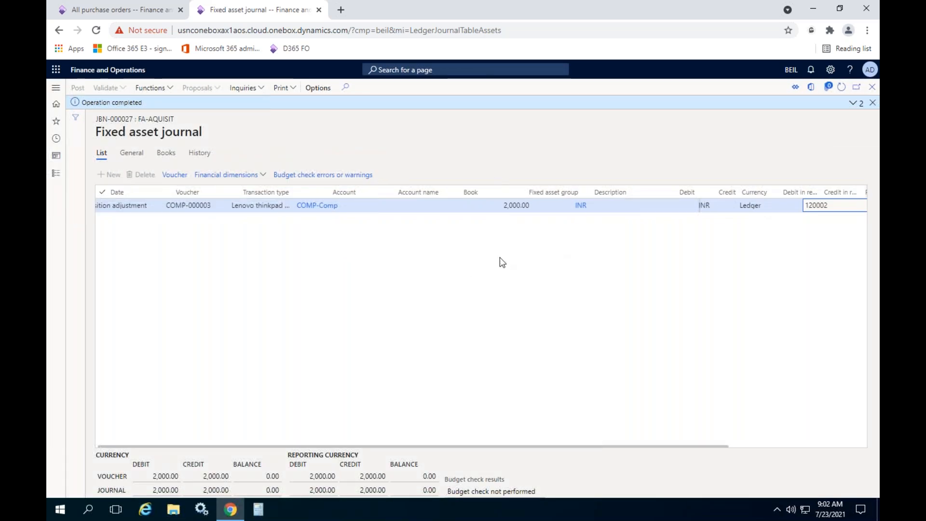
# - Review the posted journal's voucher transactions, including the Cash in hand line, and close them
pyautogui.click(177, 175)
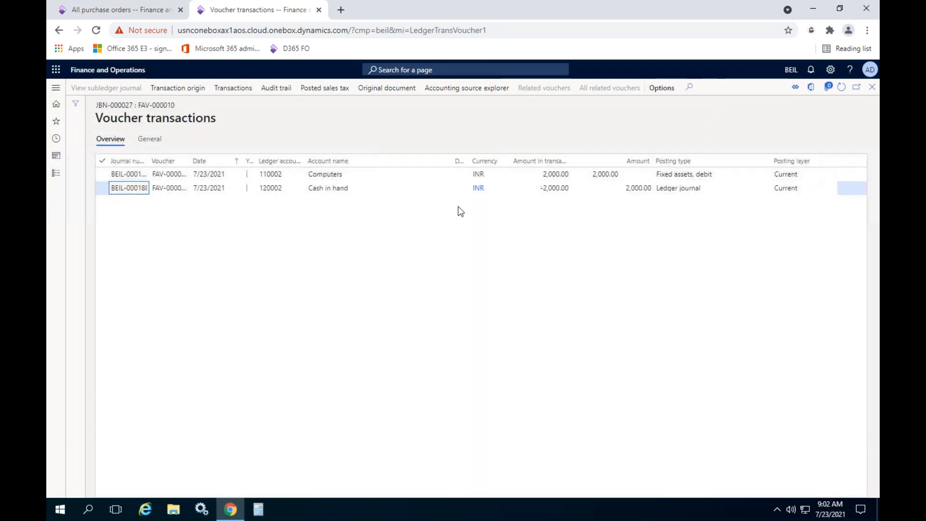
pyautogui.click(378, 184)
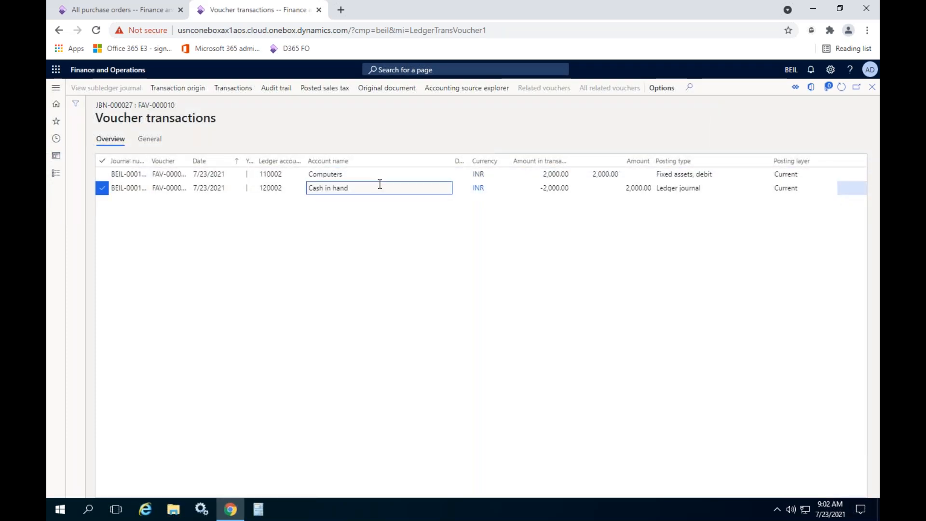
pyautogui.click(870, 93)
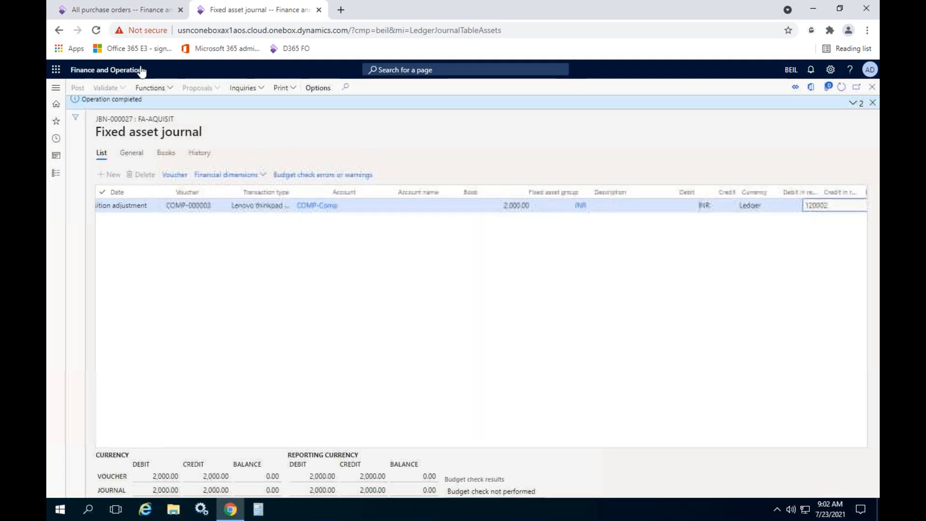
# - Open the fixed assets list and check the acquisition adjustment amount in the valuations of COMP-000003 Lenovo thinkpad E490
pyautogui.click(57, 175)
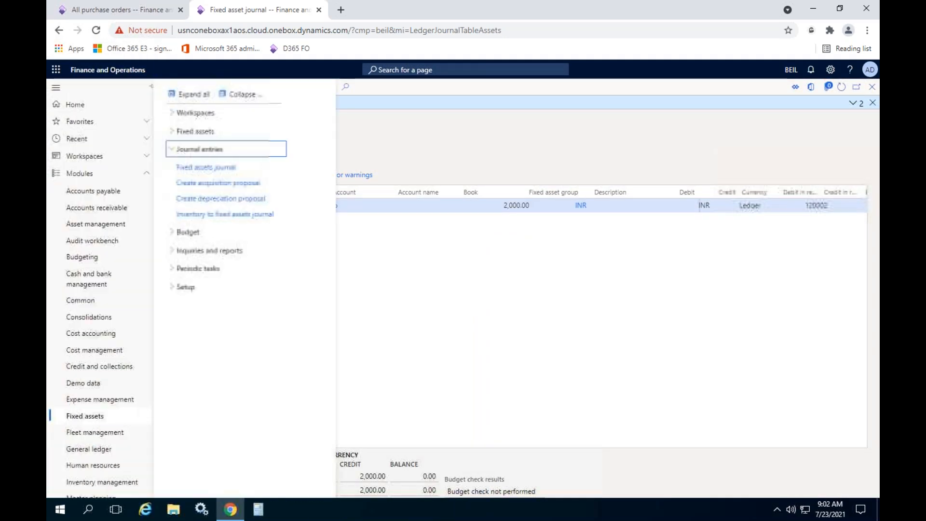
pyautogui.click(201, 130)
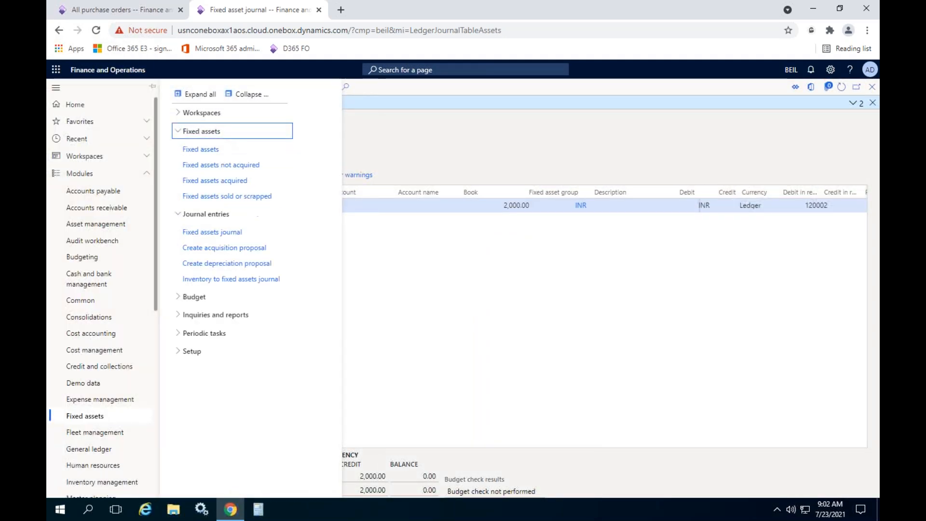
pyautogui.click(195, 150)
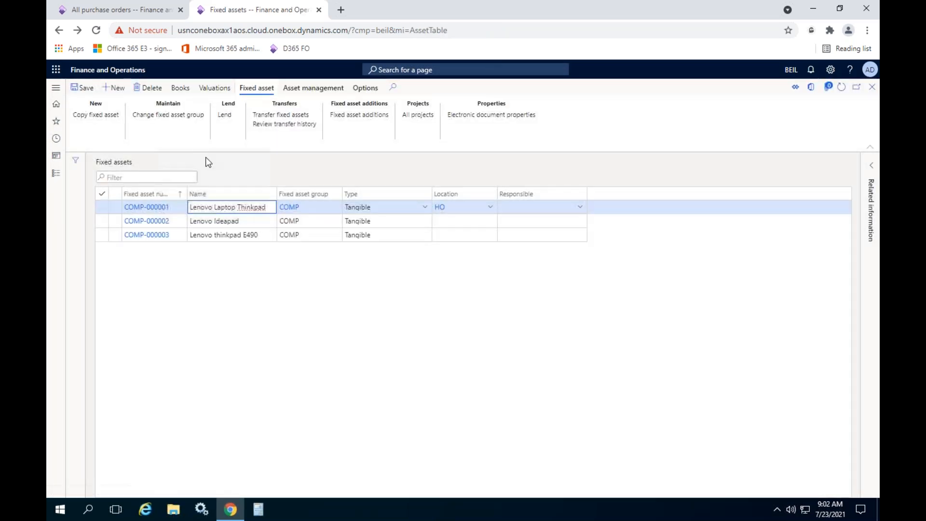
pyautogui.click(259, 236)
pyautogui.click(214, 88)
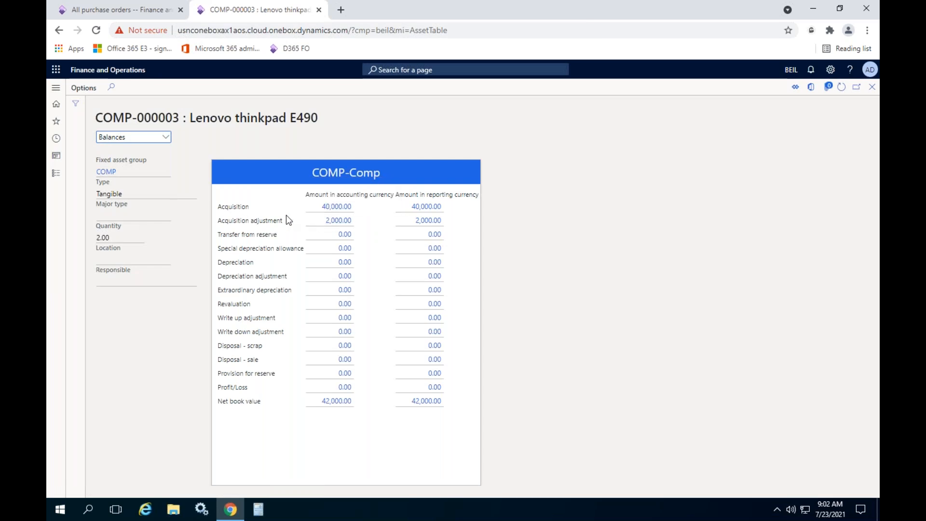
pyautogui.click(330, 219)
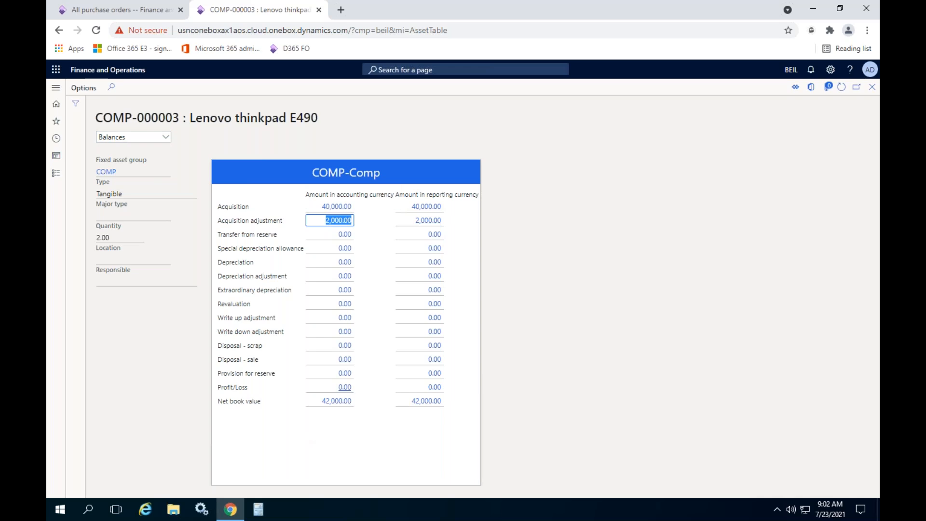
# - Close the asset's balances and the fixed assets list, and open the Inventory to fixed assets journal page
pyautogui.click(872, 87)
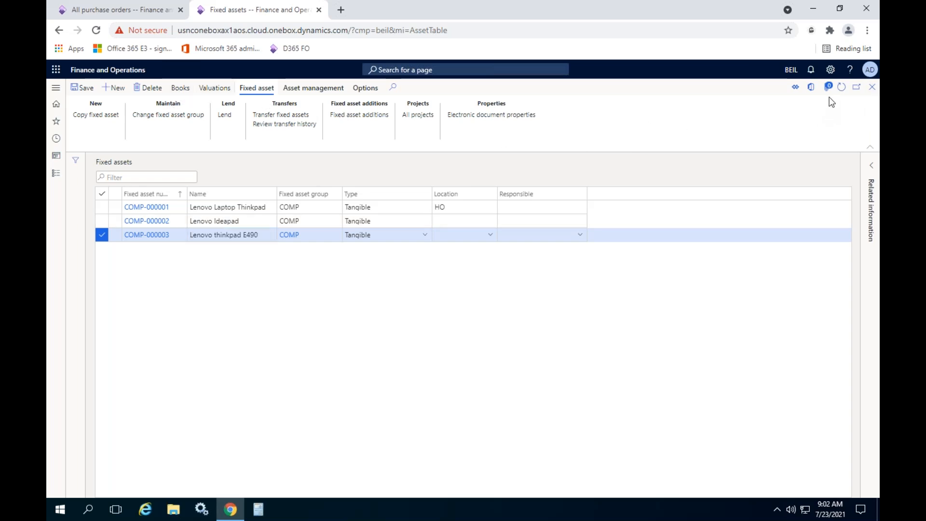
pyautogui.click(872, 87)
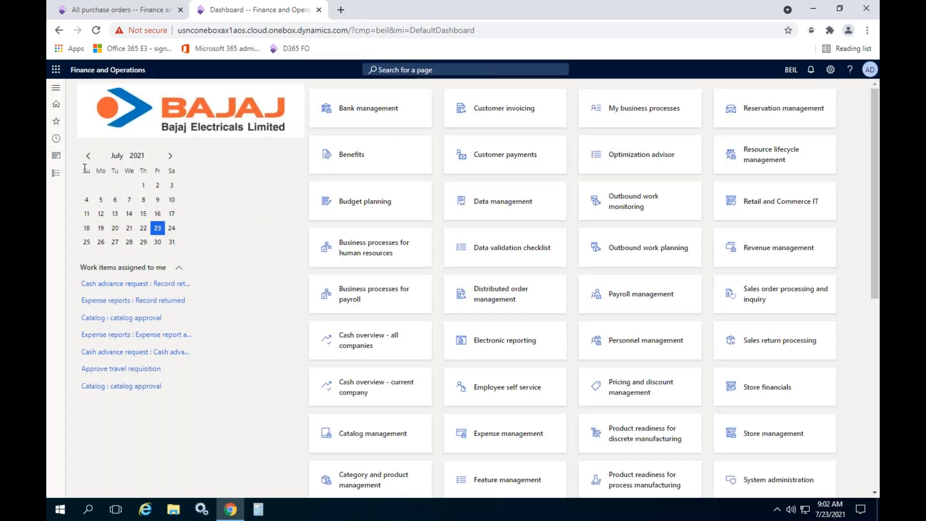
pyautogui.click(55, 173)
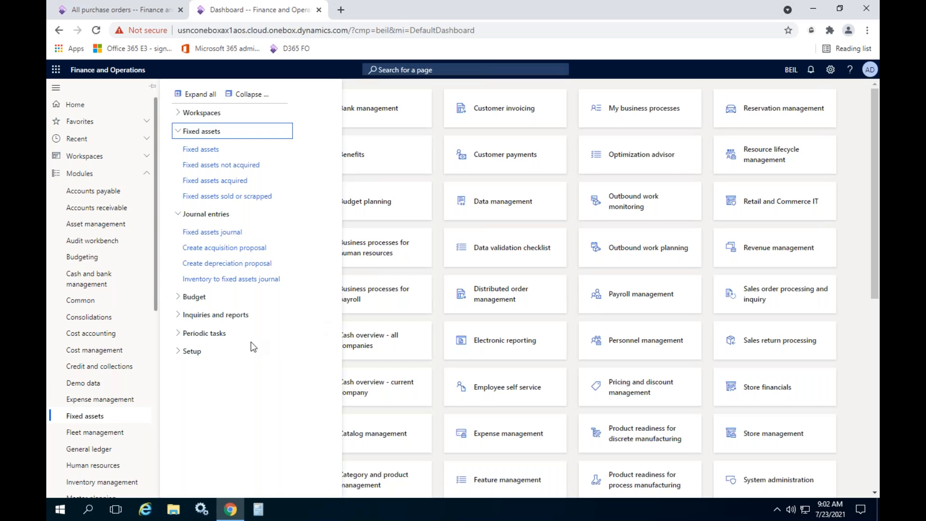
pyautogui.click(236, 280)
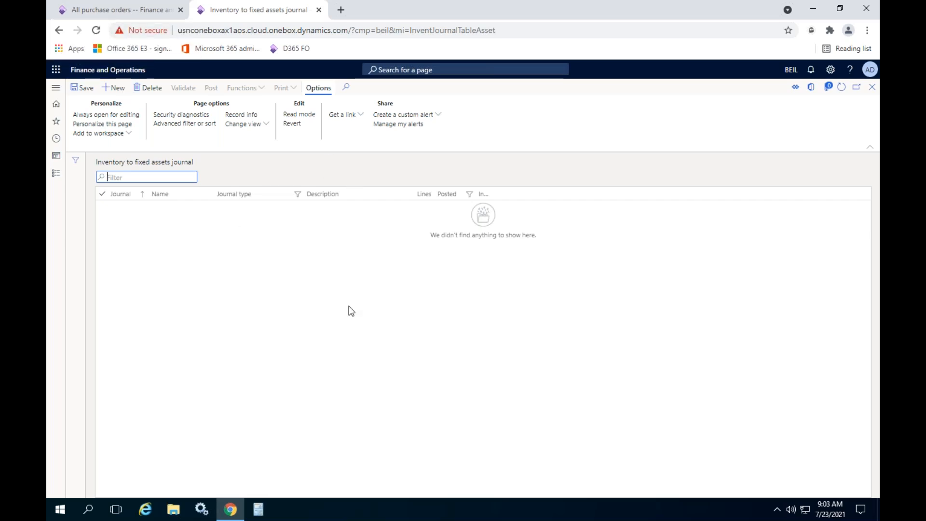
pyautogui.click(489, 252)
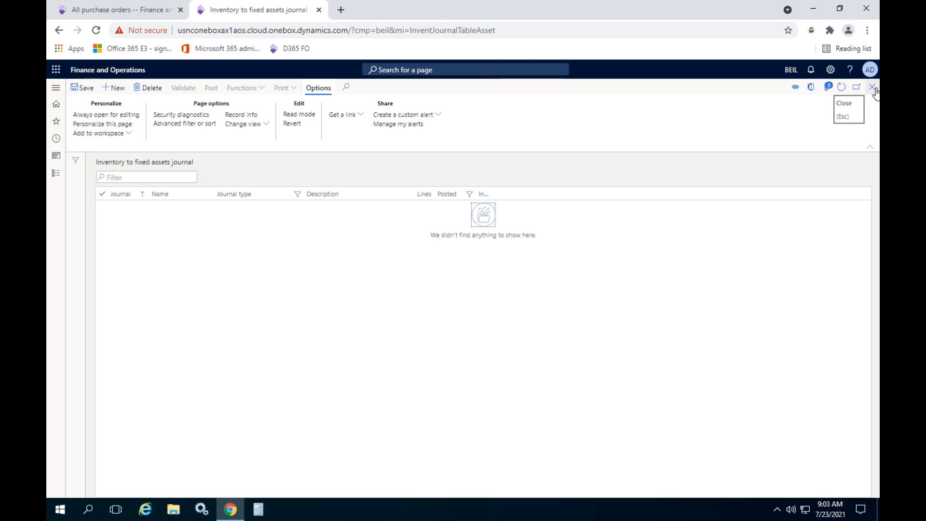
# - Look through the Budgeting module's pages, including its budget control setup, and close the Inventory to fixed assets journal
pyautogui.click(56, 173)
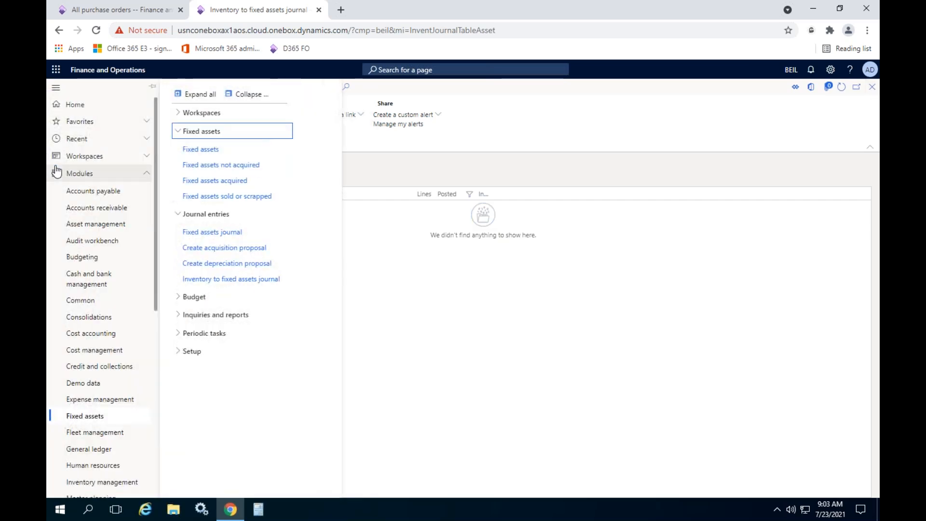
pyautogui.click(96, 259)
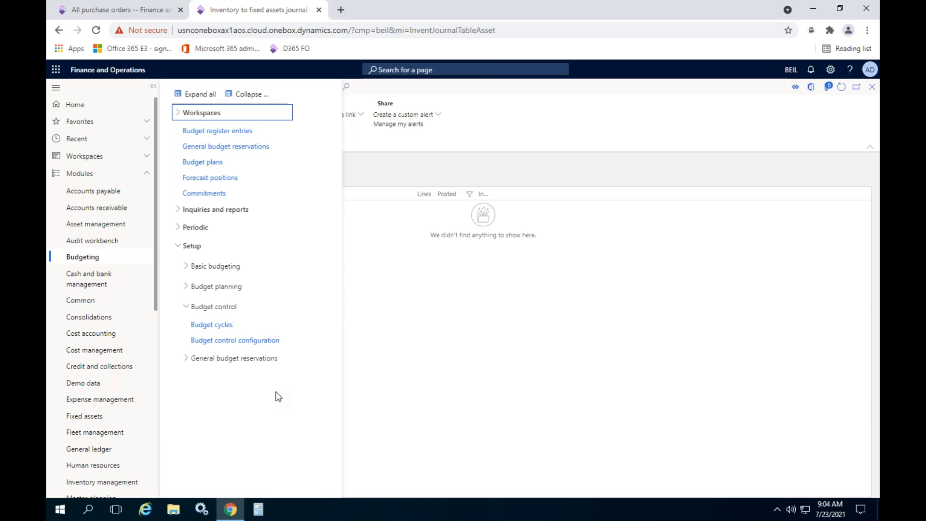
pyautogui.click(451, 340)
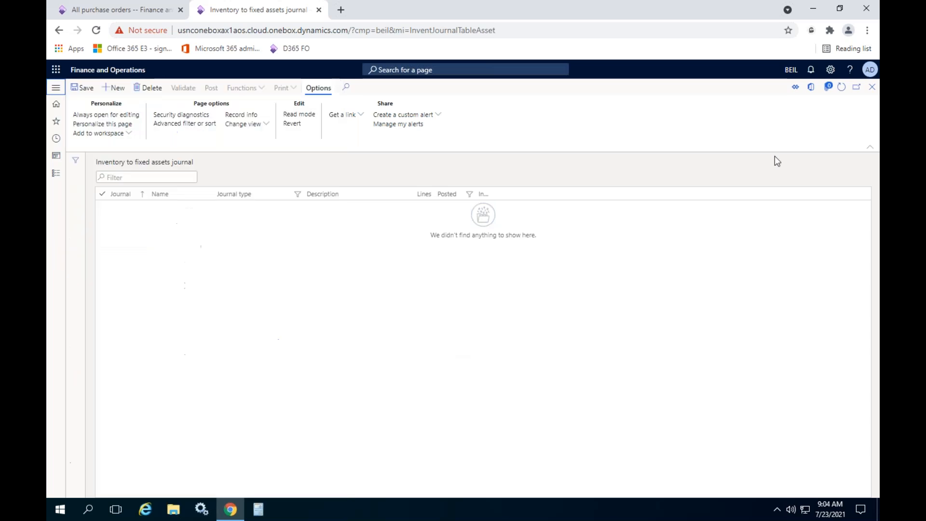
pyautogui.click(872, 88)
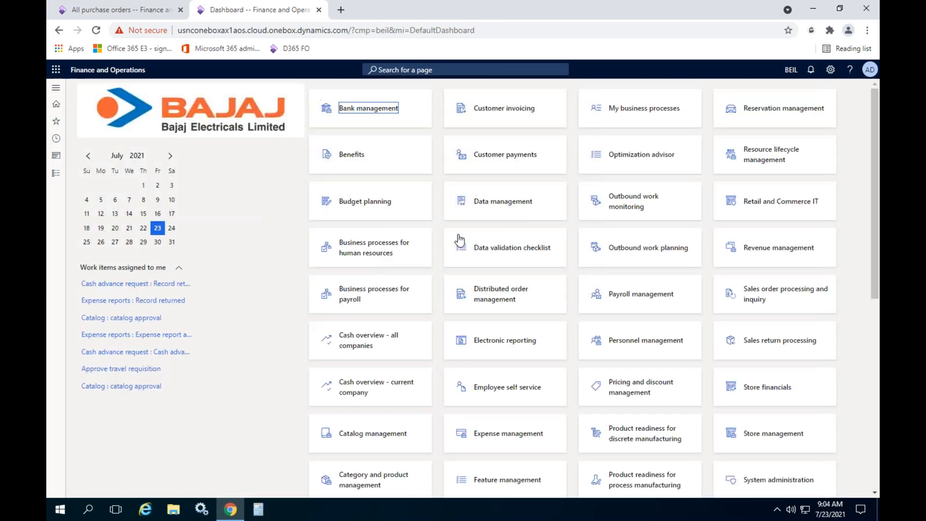
pyautogui.click(250, 323)
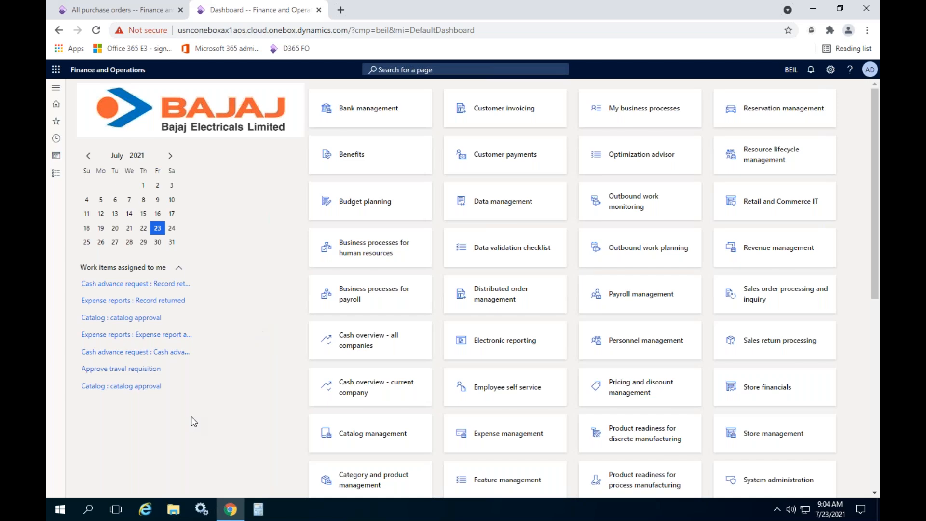
pyautogui.moveTo(876, 249); pyautogui.dragTo(877, 497)
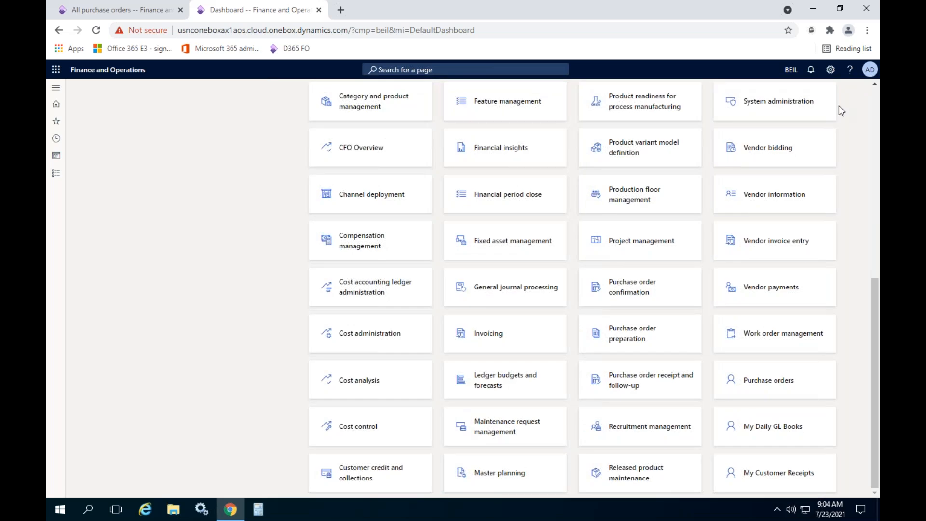